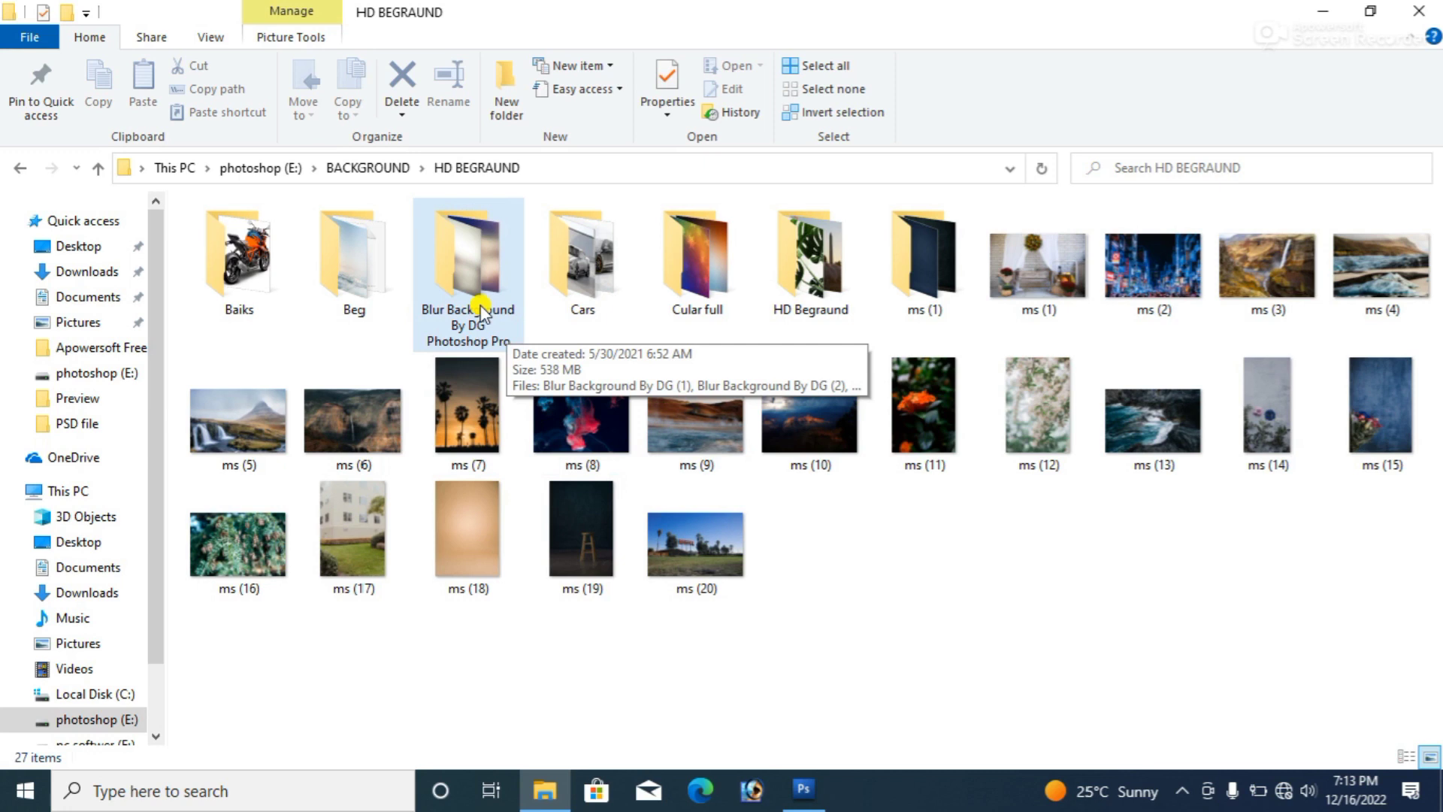
pyautogui.doubleClick(692, 262)
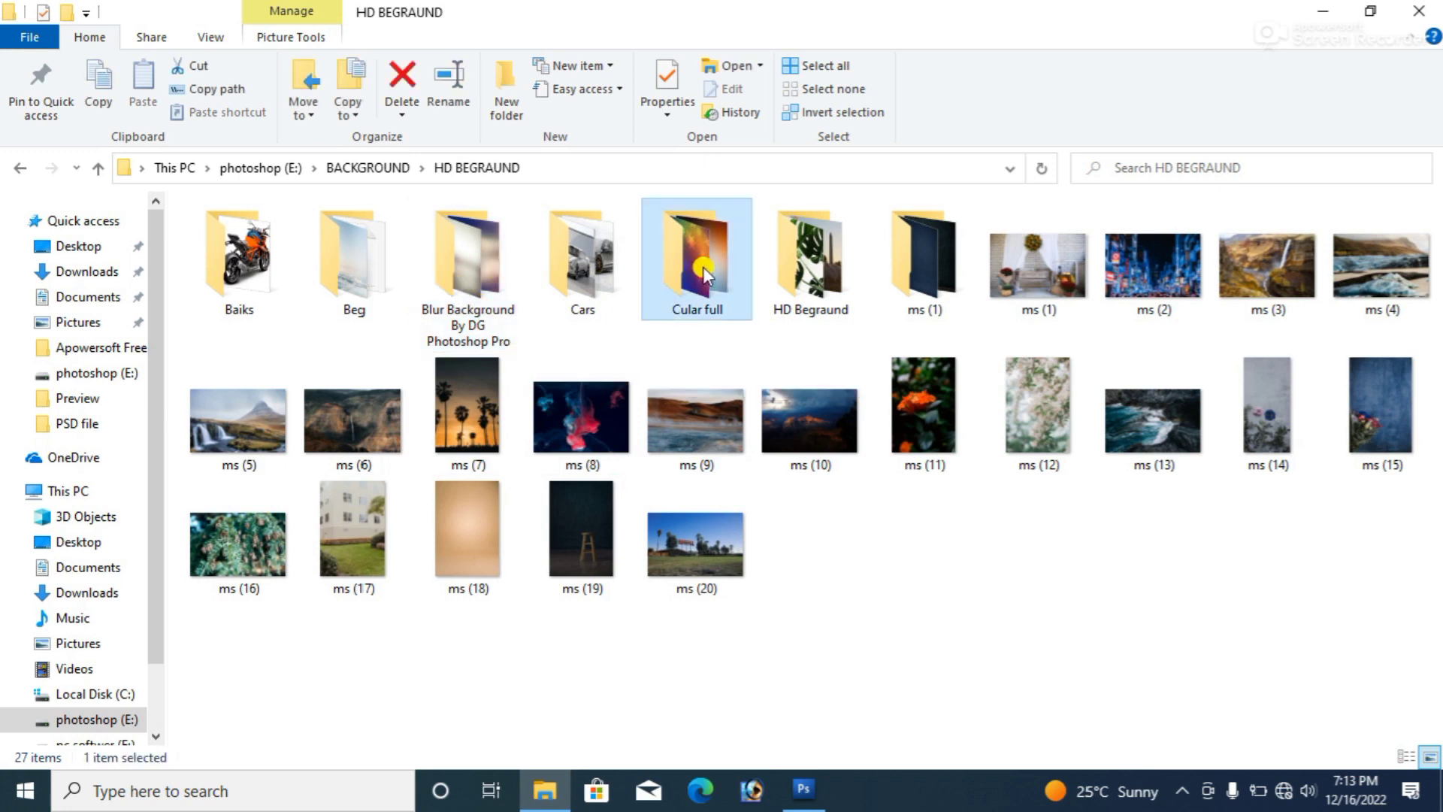
pyautogui.click(98, 167)
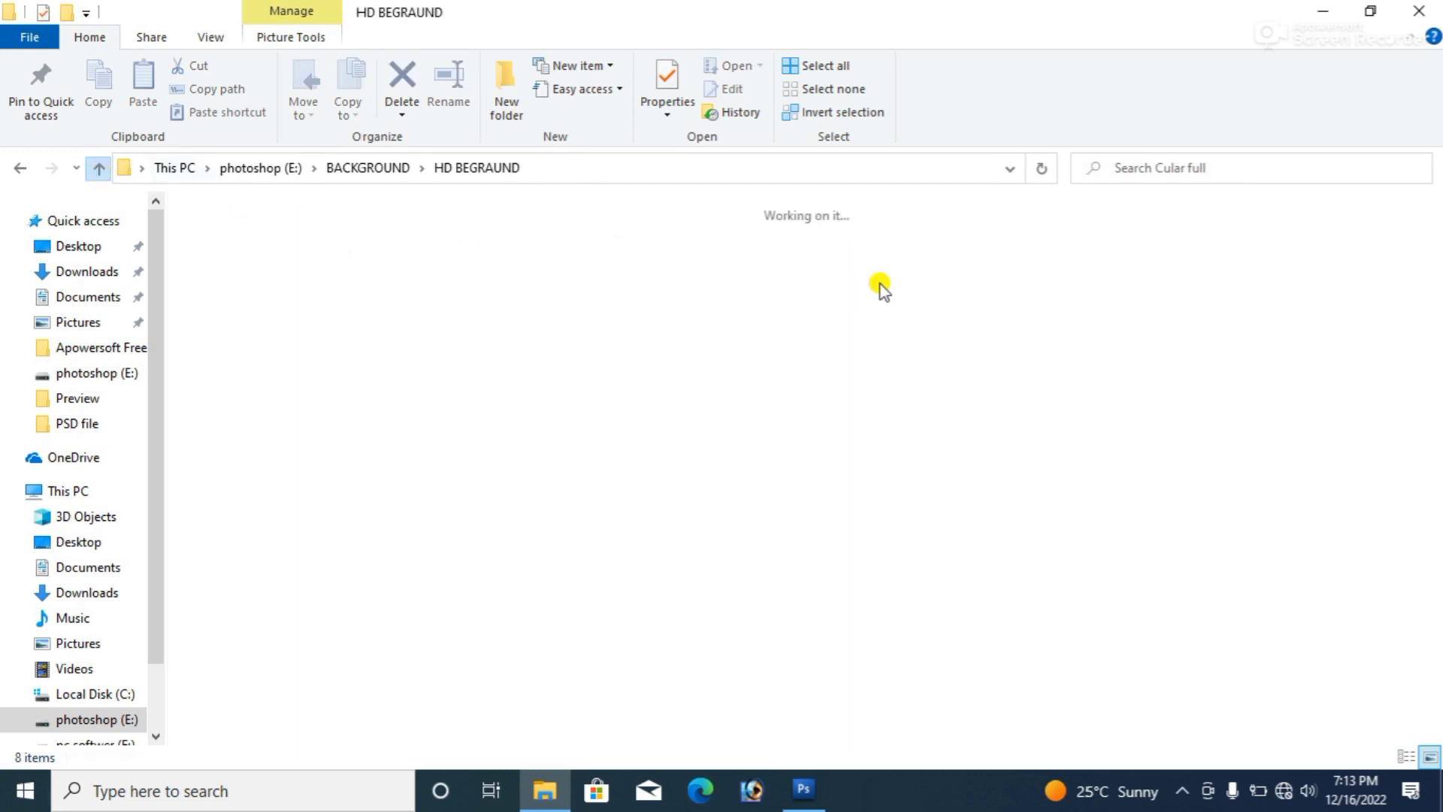
pyautogui.doubleClick(919, 278)
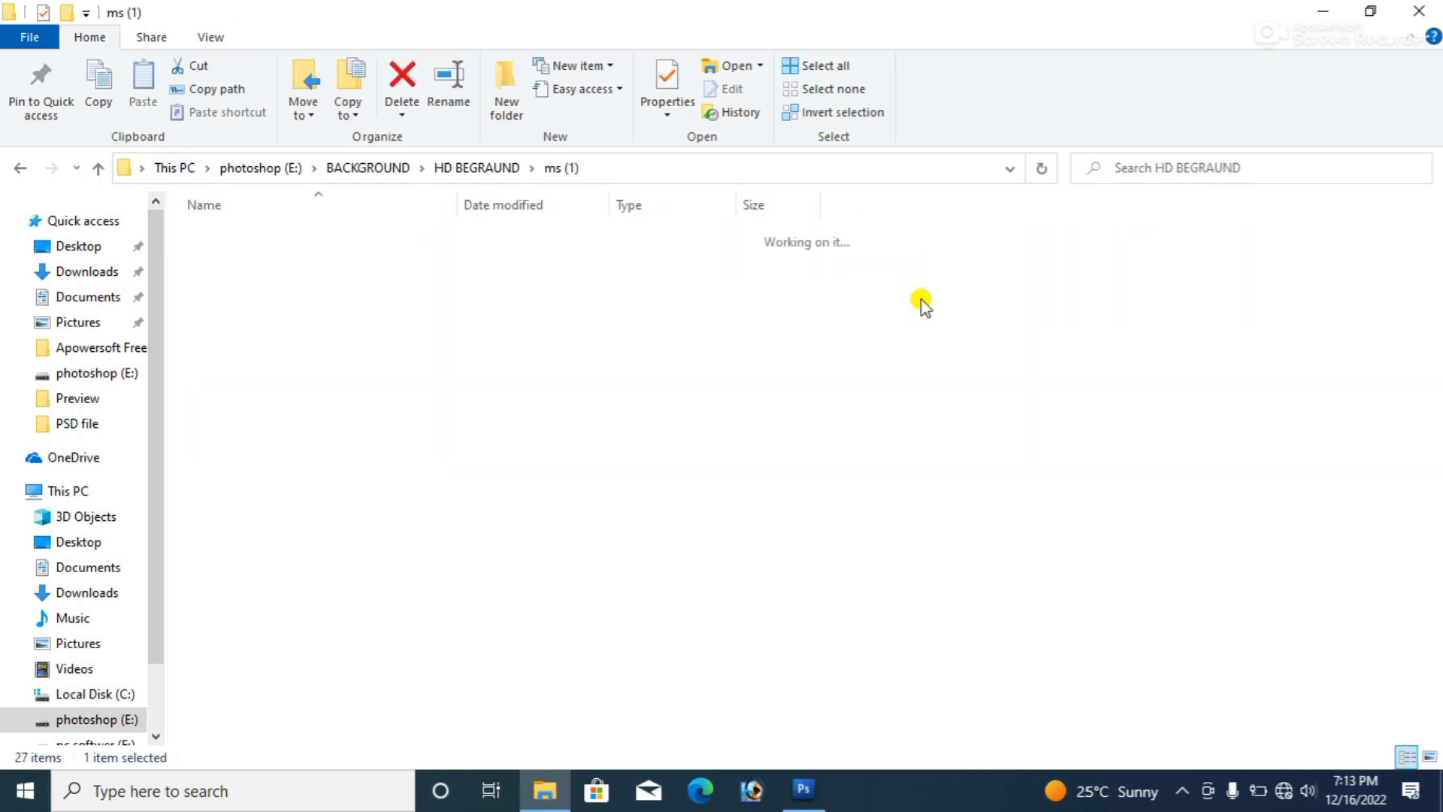
pyautogui.click(99, 167)
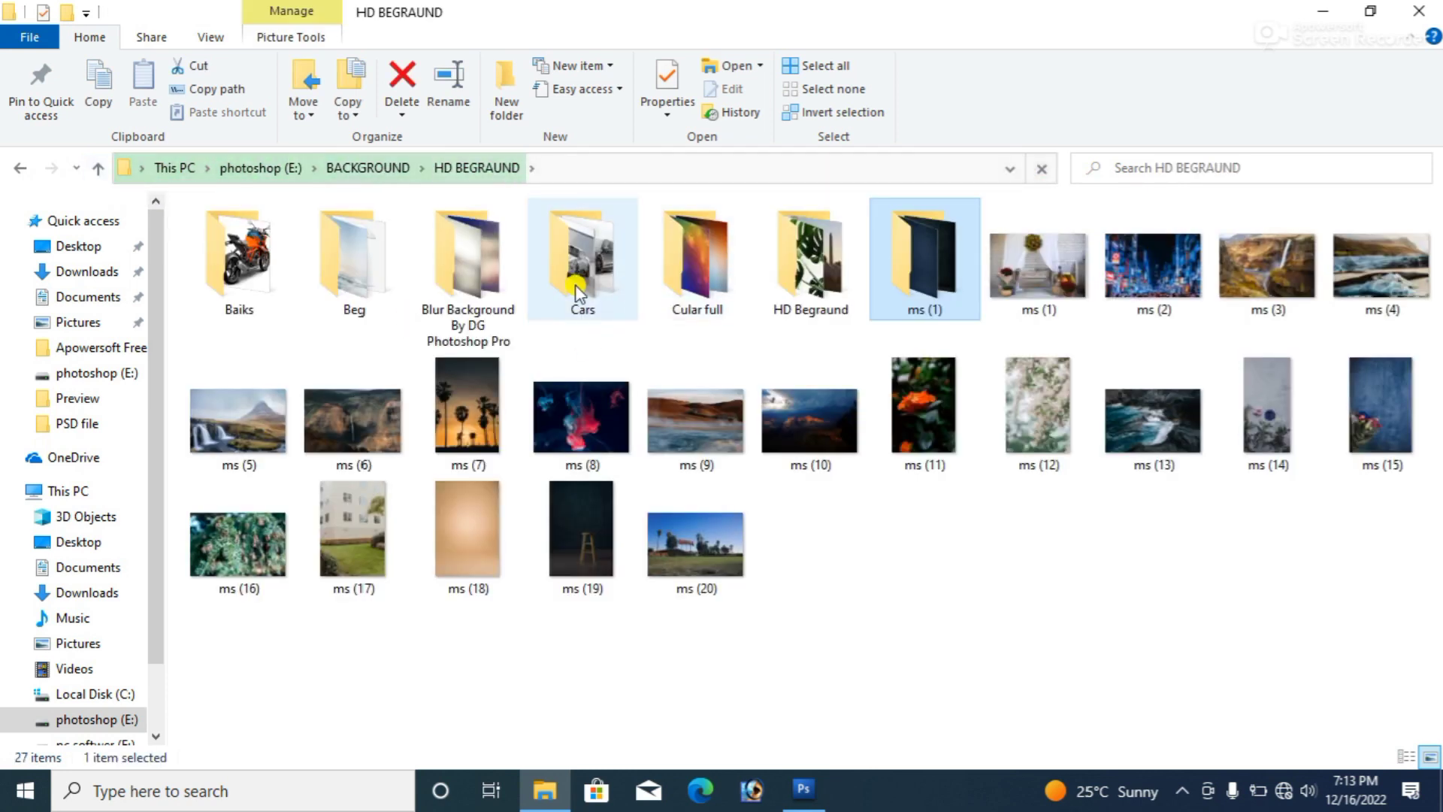
pyautogui.doubleClick(468, 256)
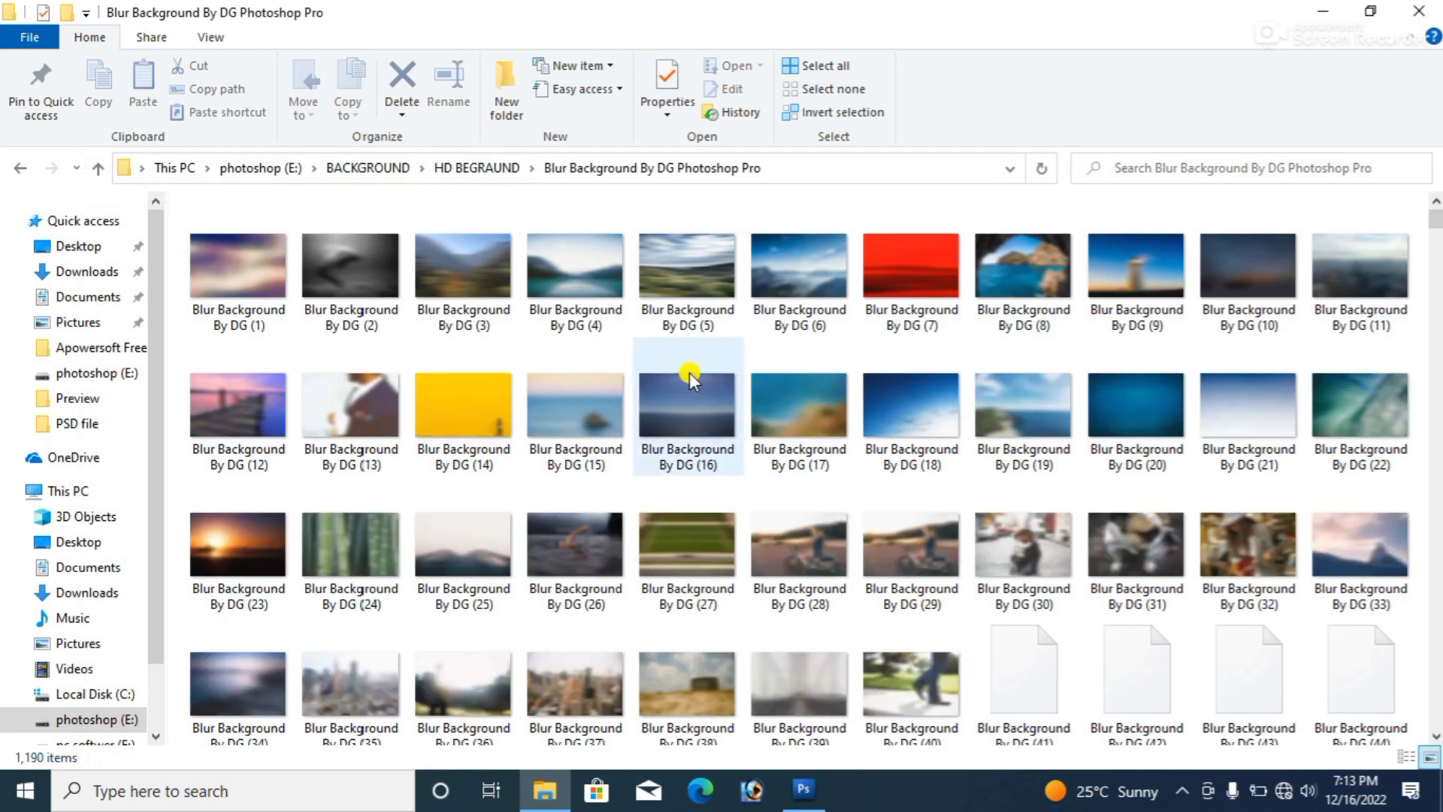
pyautogui.scroll(-3, 689, 373)
pyautogui.scroll(-4, 689, 372)
pyautogui.scroll(7, 689, 372)
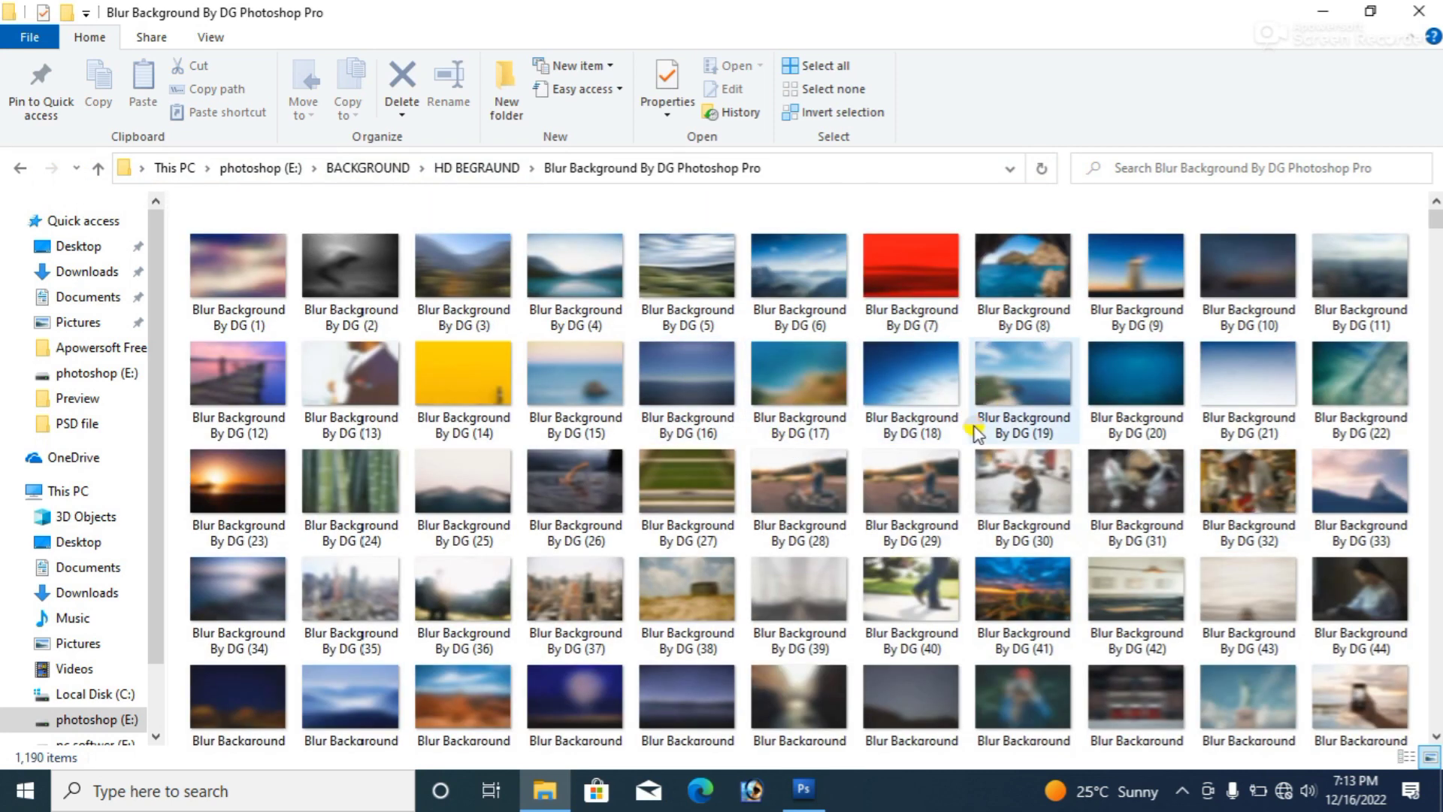
pyautogui.scroll(-5, 1434, 217)
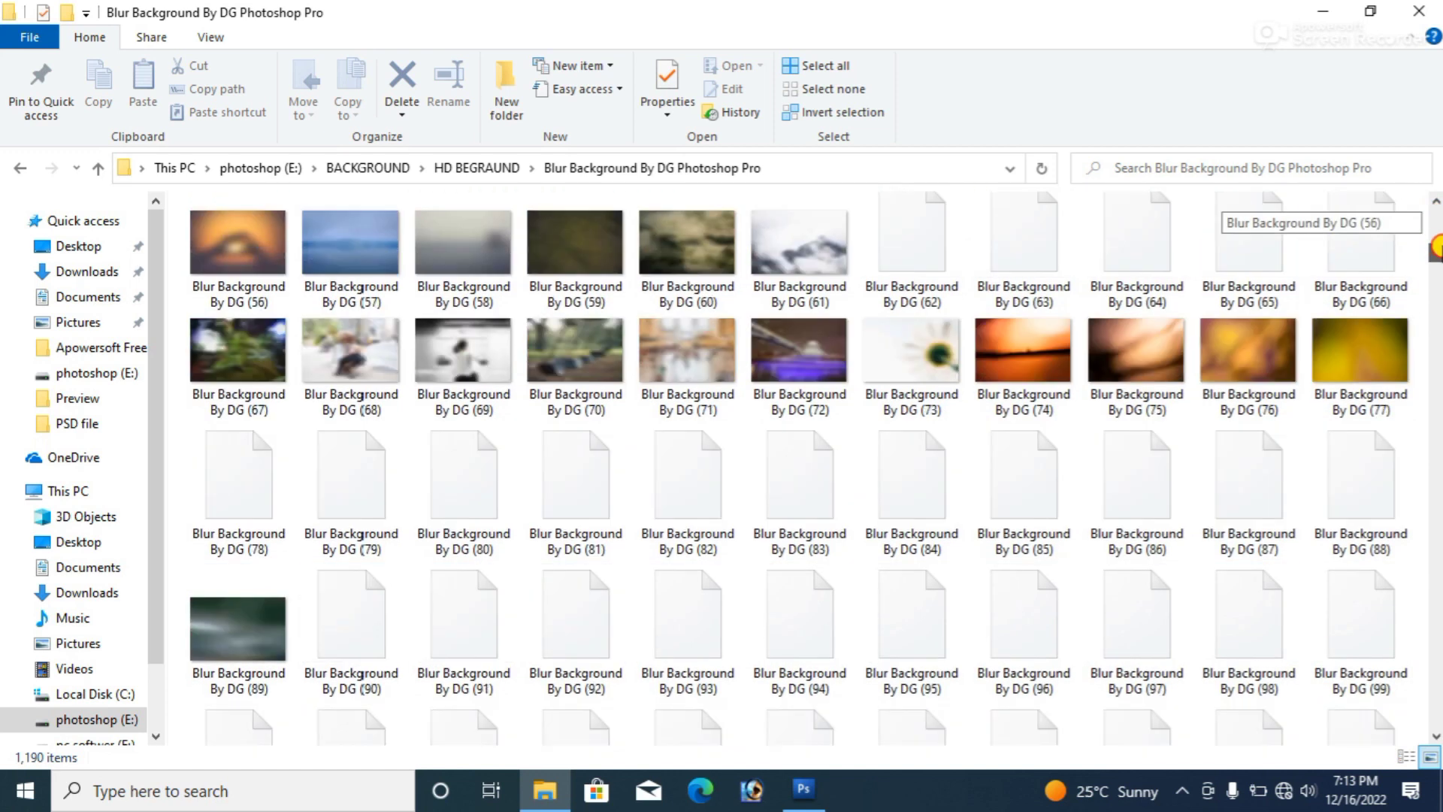
pyautogui.scroll(-2, 1434, 216)
pyautogui.scroll(5, 1434, 218)
pyautogui.scroll(2, 1434, 216)
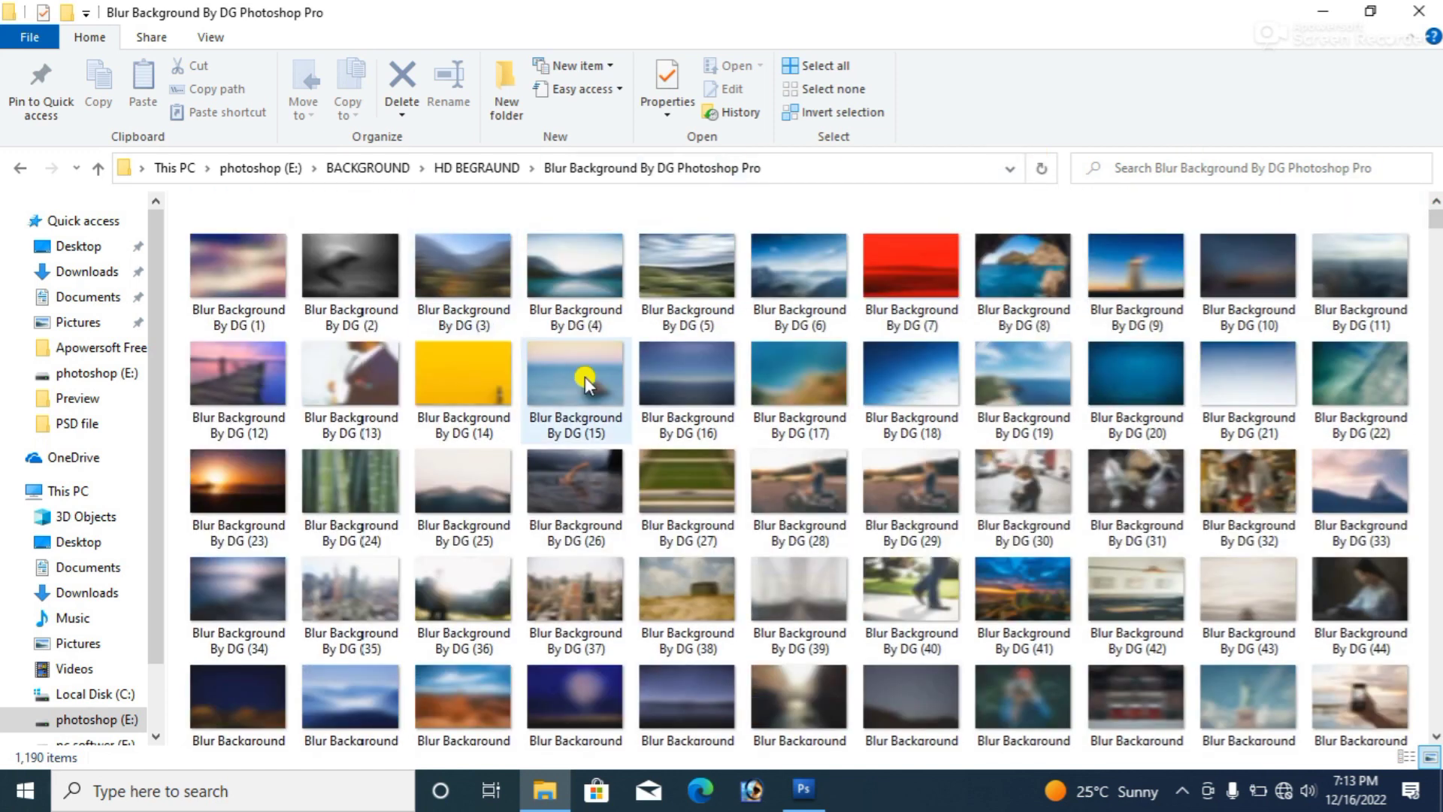
pyautogui.click(93, 166)
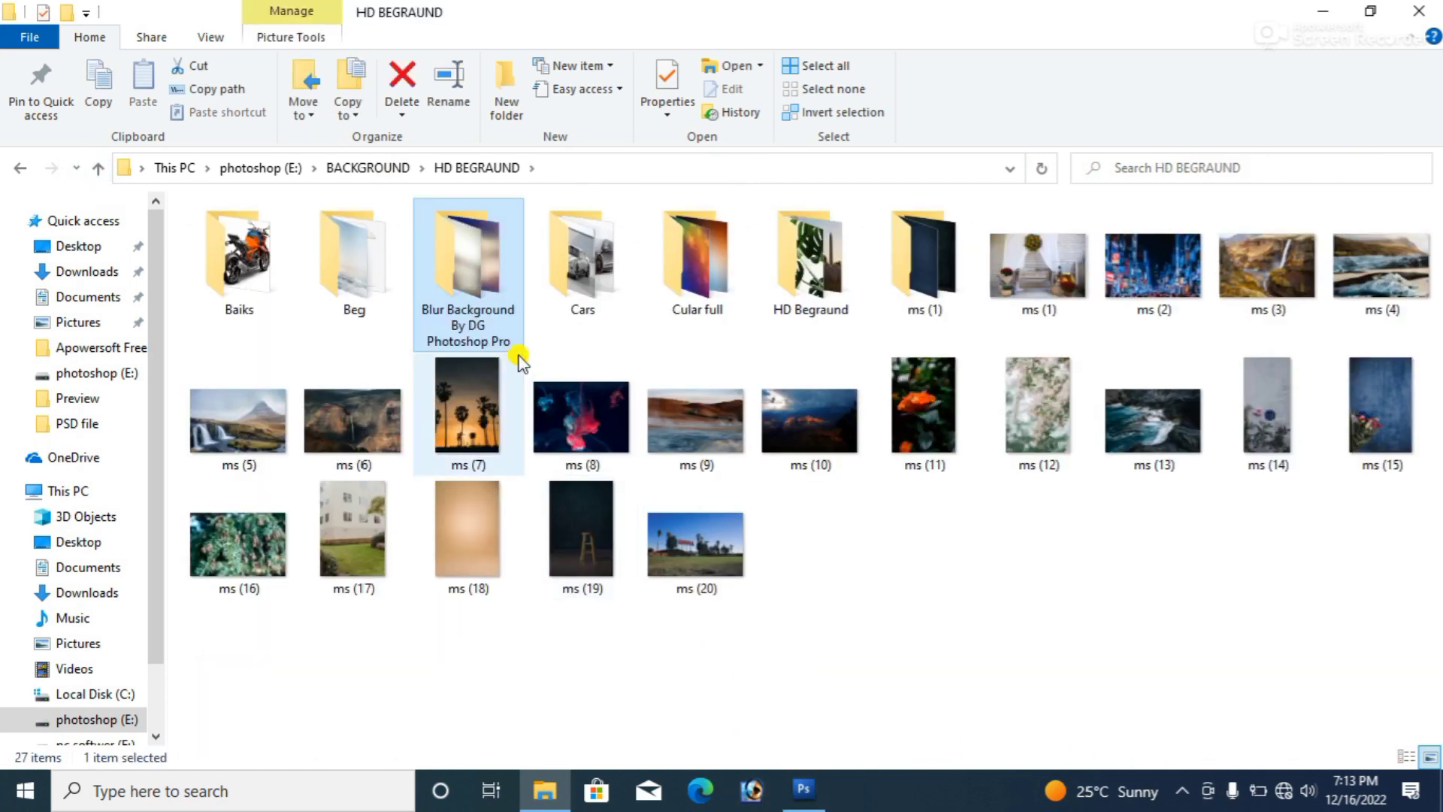
# - Navigate back through HD BEGRAUND into the Blur Background By DG Photoshop Pro folder
pyautogui.doubleClick(510, 333)
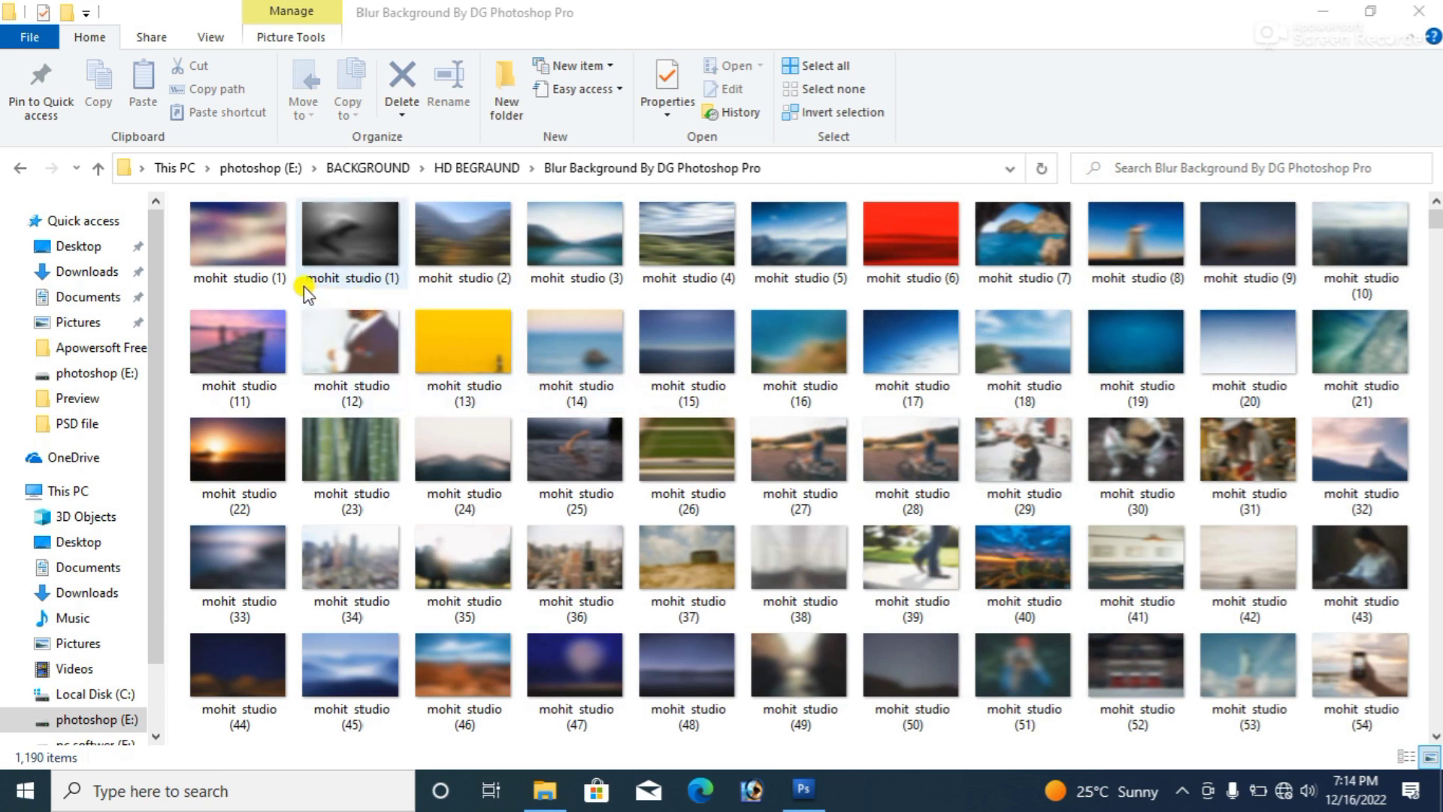
pyautogui.click(98, 168)
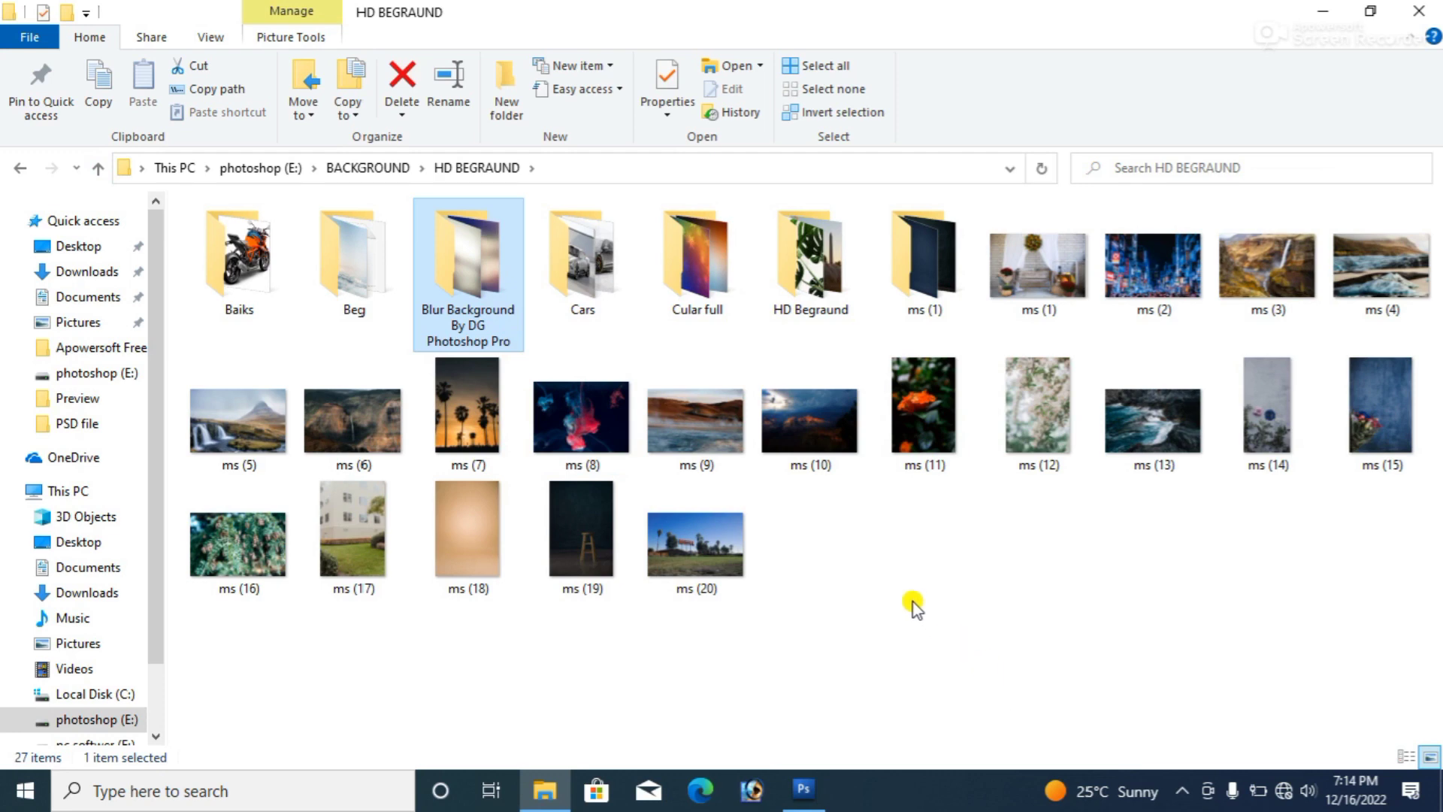
pyautogui.doubleClick(460, 281)
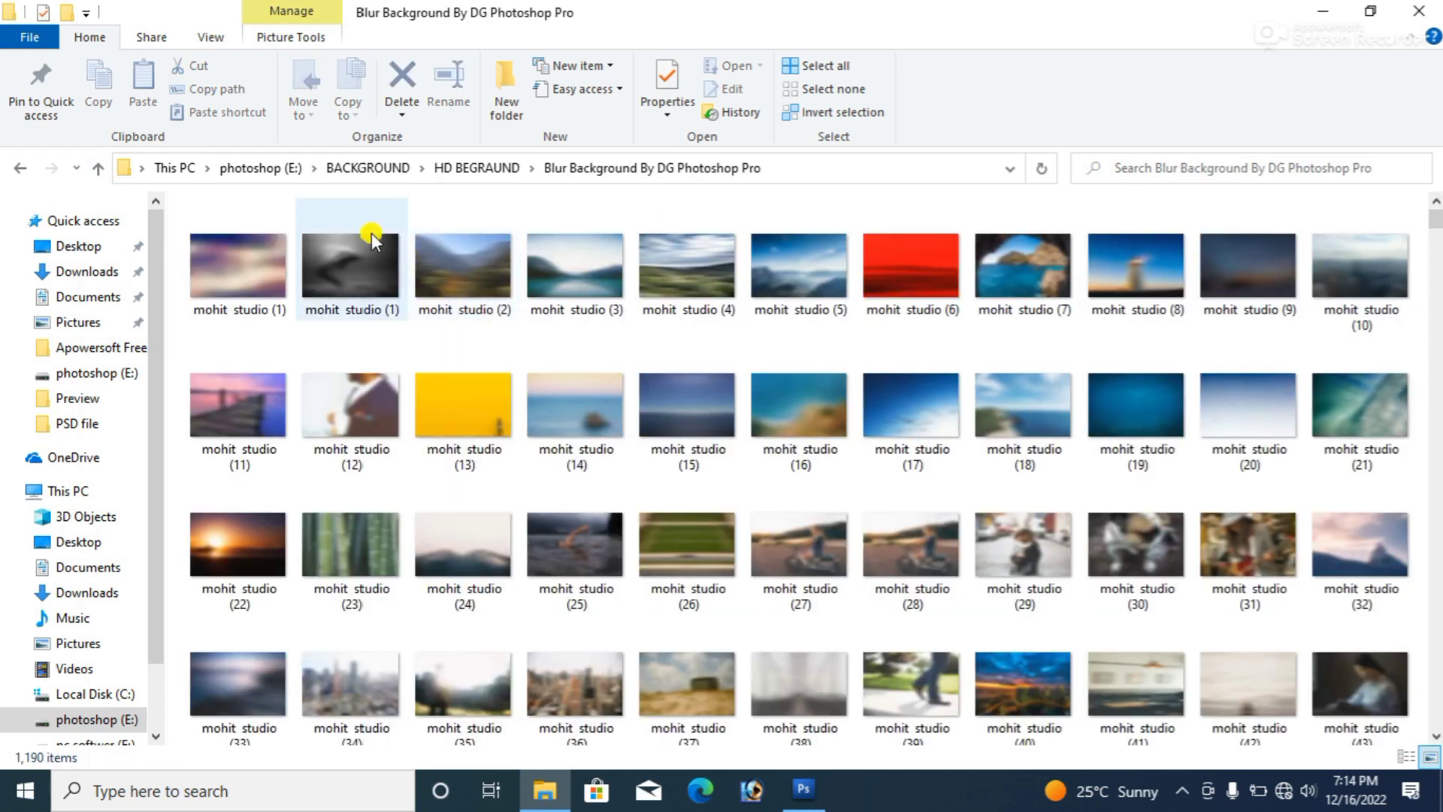
# - Select all 1,190 images and check their combined 538 MB size in Properties
pyautogui.hotkey('ctrl', 'a')
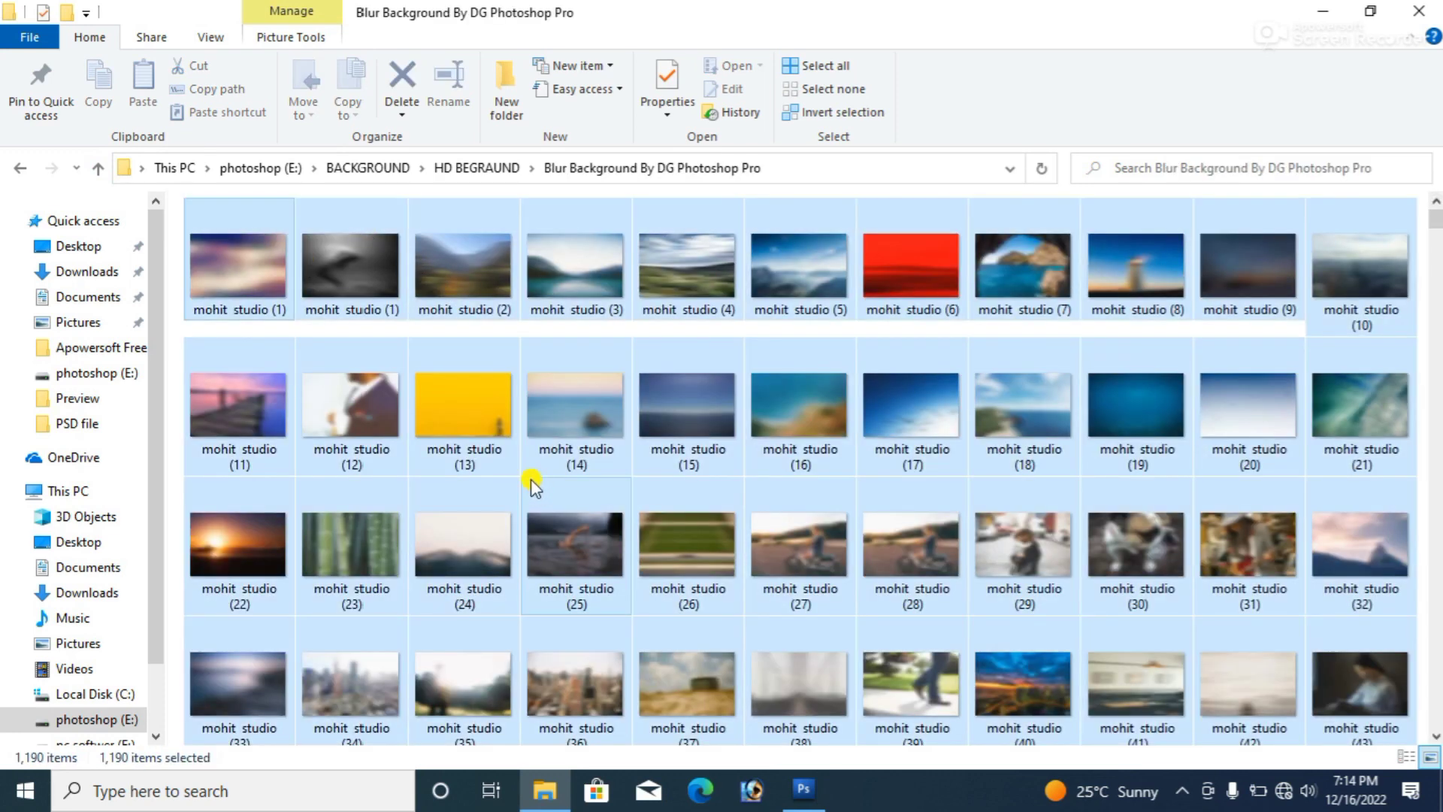
pyautogui.rightClick(275, 290)
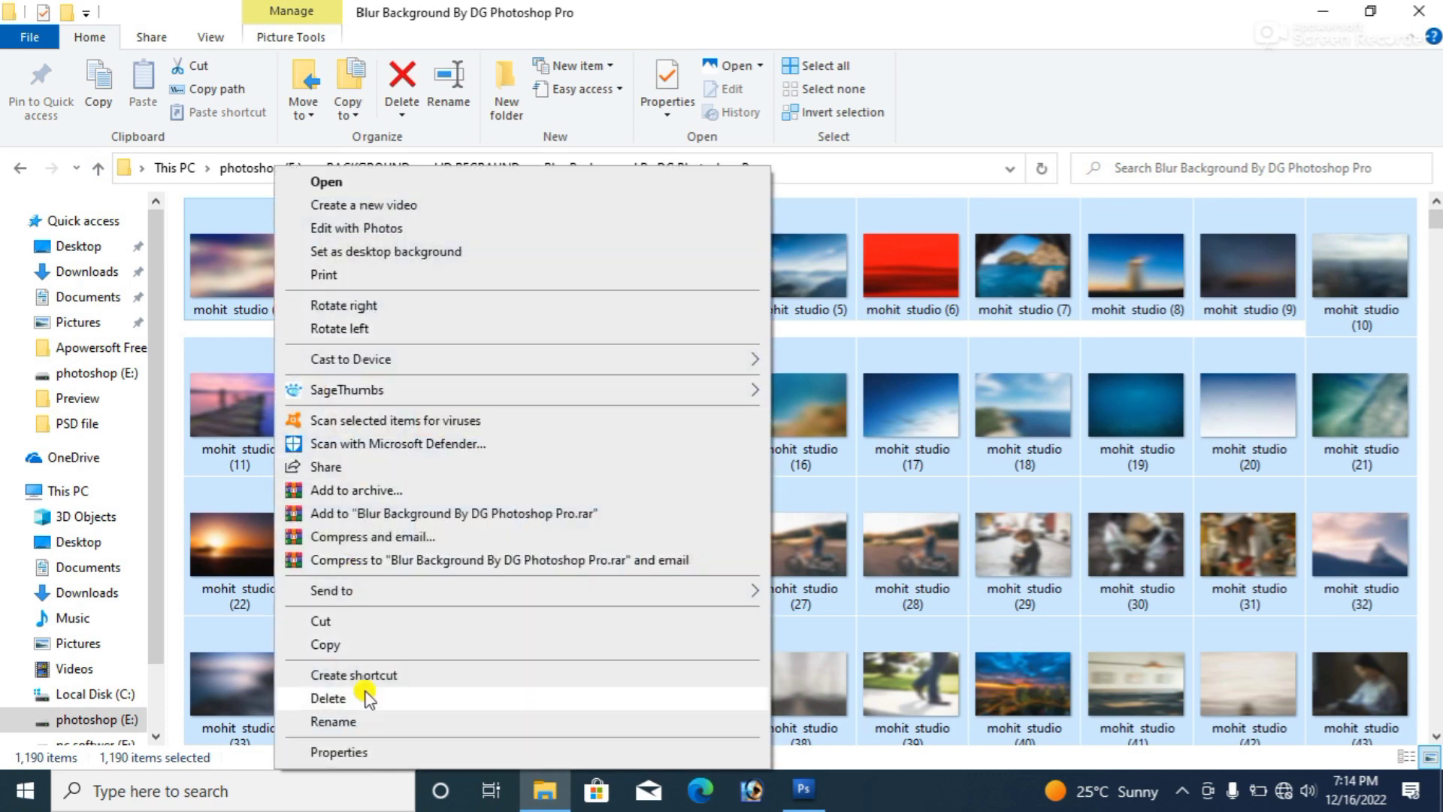
pyautogui.click(378, 748)
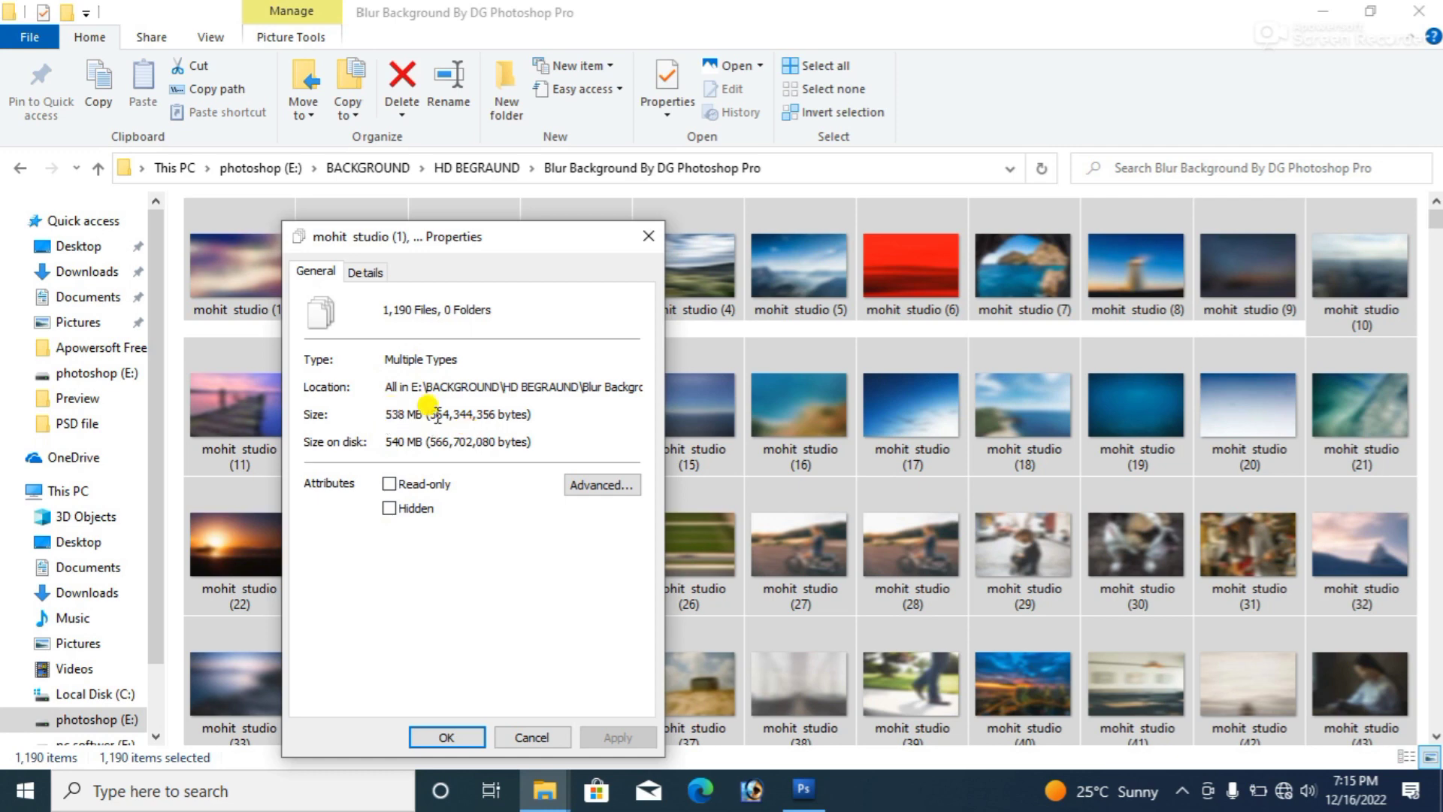
pyautogui.click(648, 238)
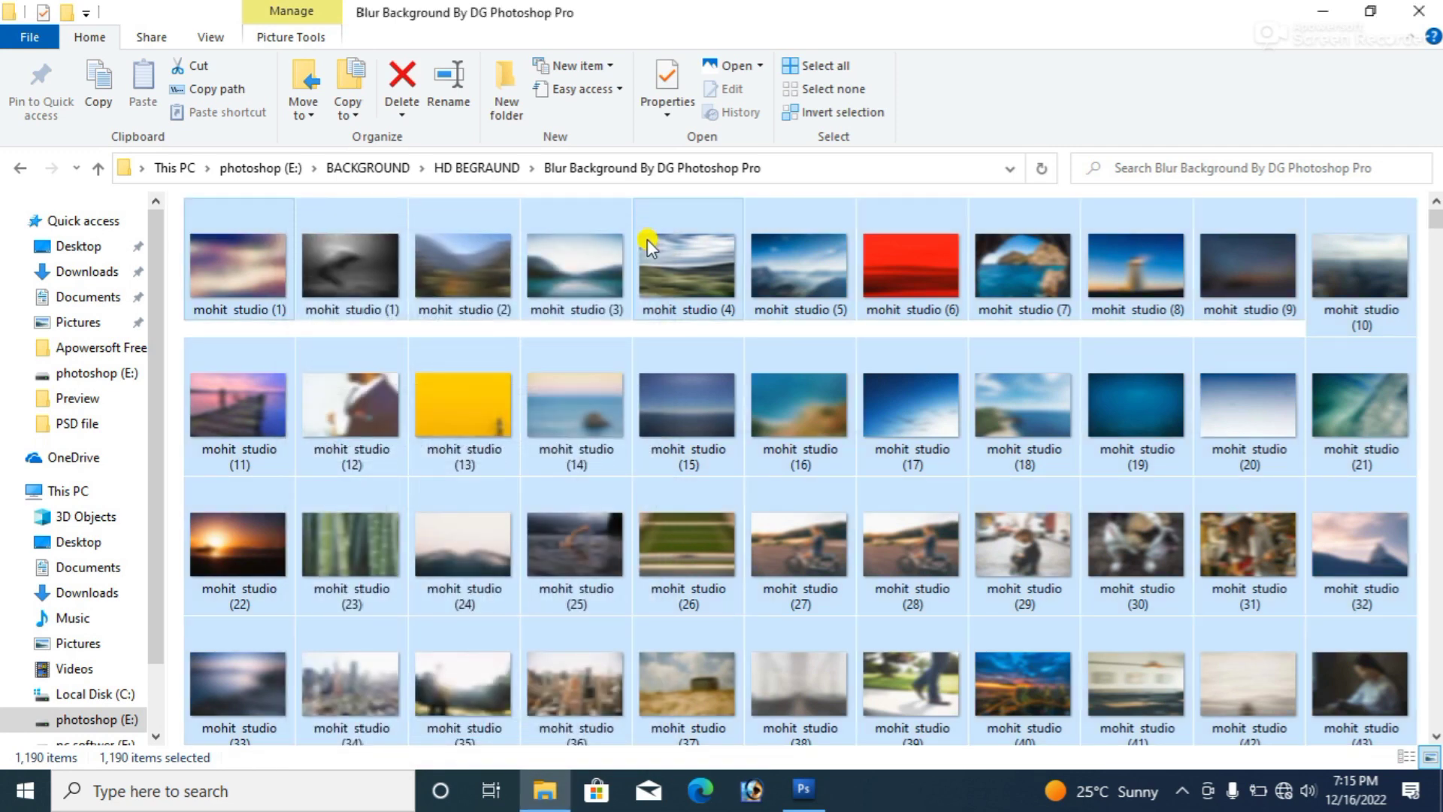
pyautogui.moveTo(687, 265)
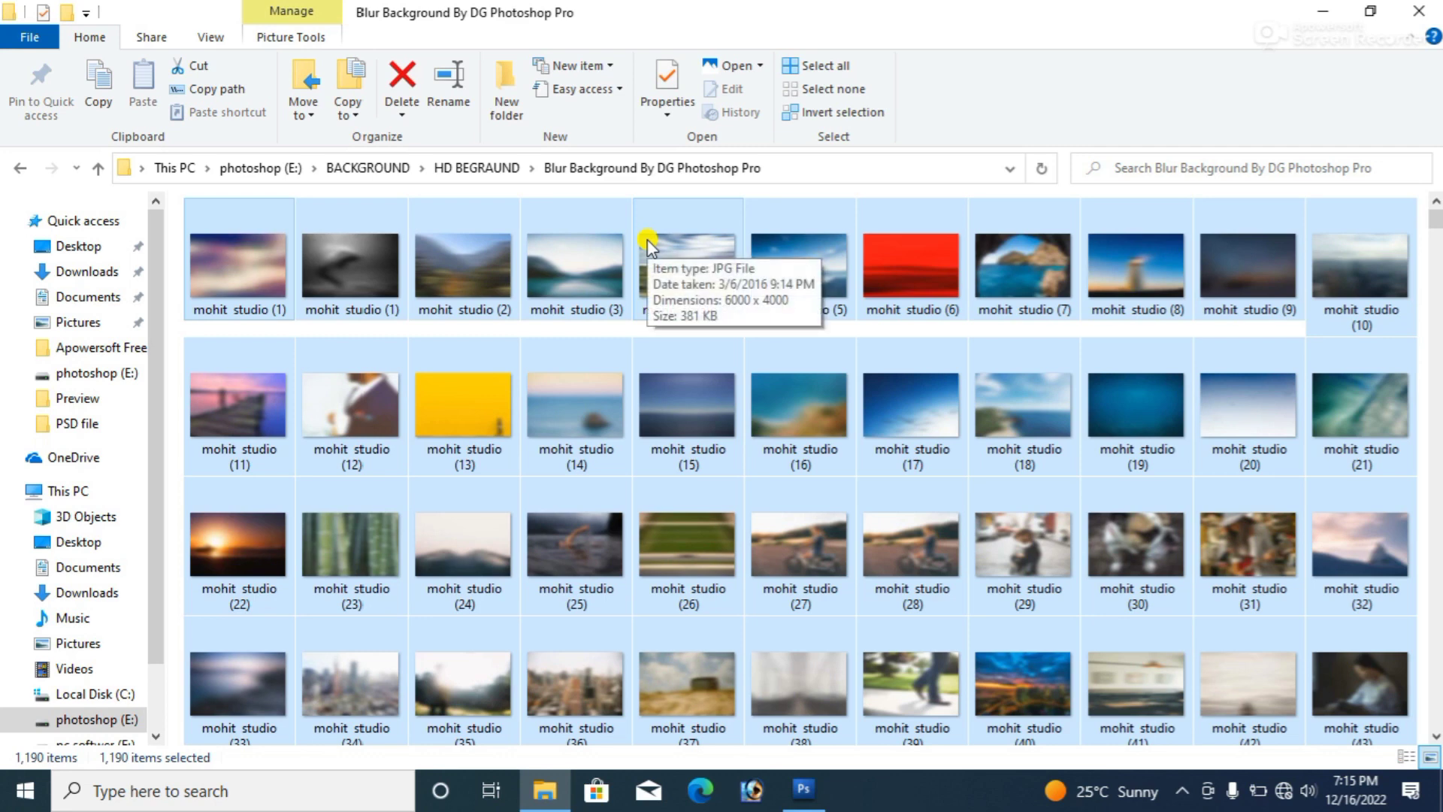
# - Scroll through the HD BEGRAUND folder to the folder now named Blur Background By mohit studio
pyautogui.scroll(-3, 659, 370)
pyautogui.scroll(-3, 703, 452)
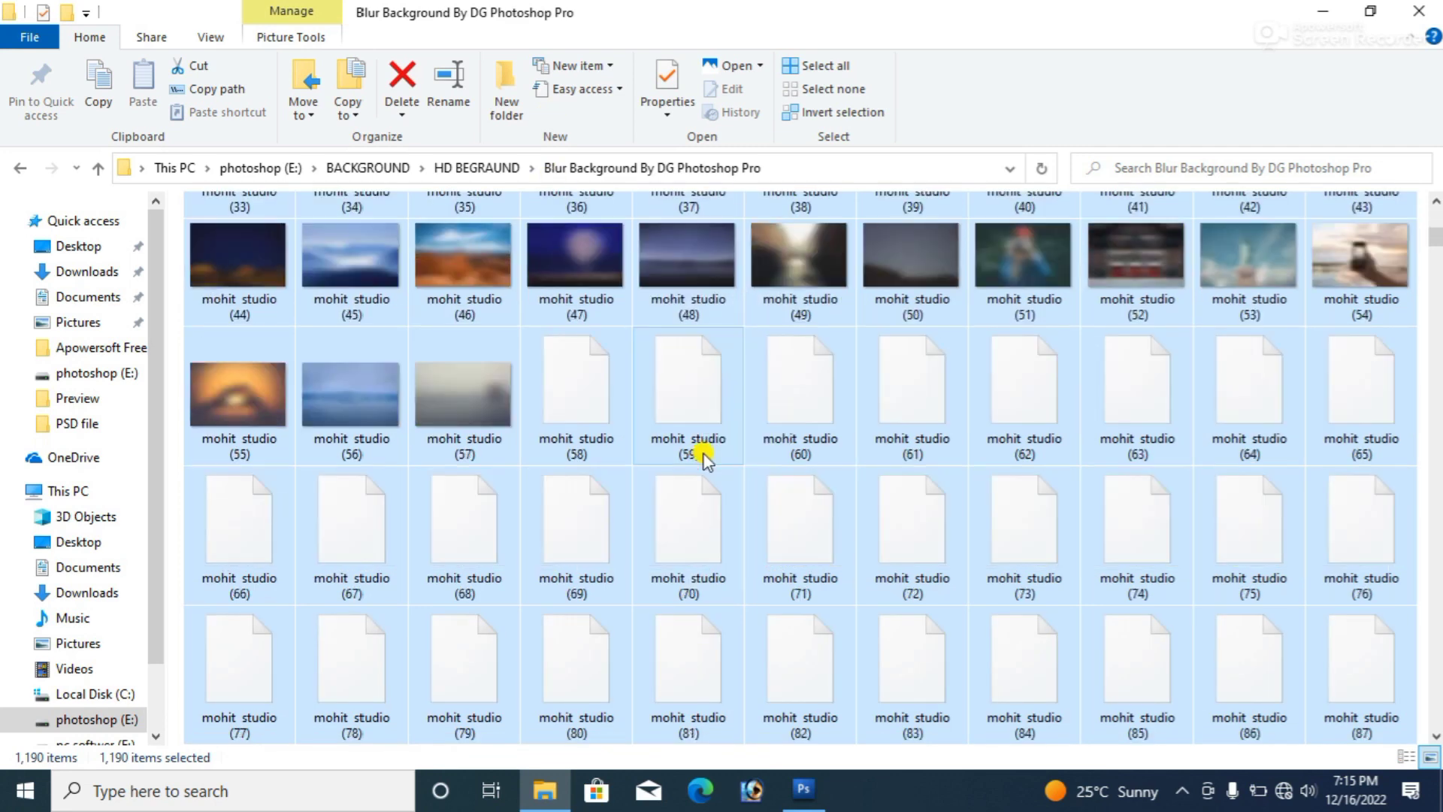
pyautogui.scroll(4, 702, 454)
pyautogui.scroll(2, 703, 454)
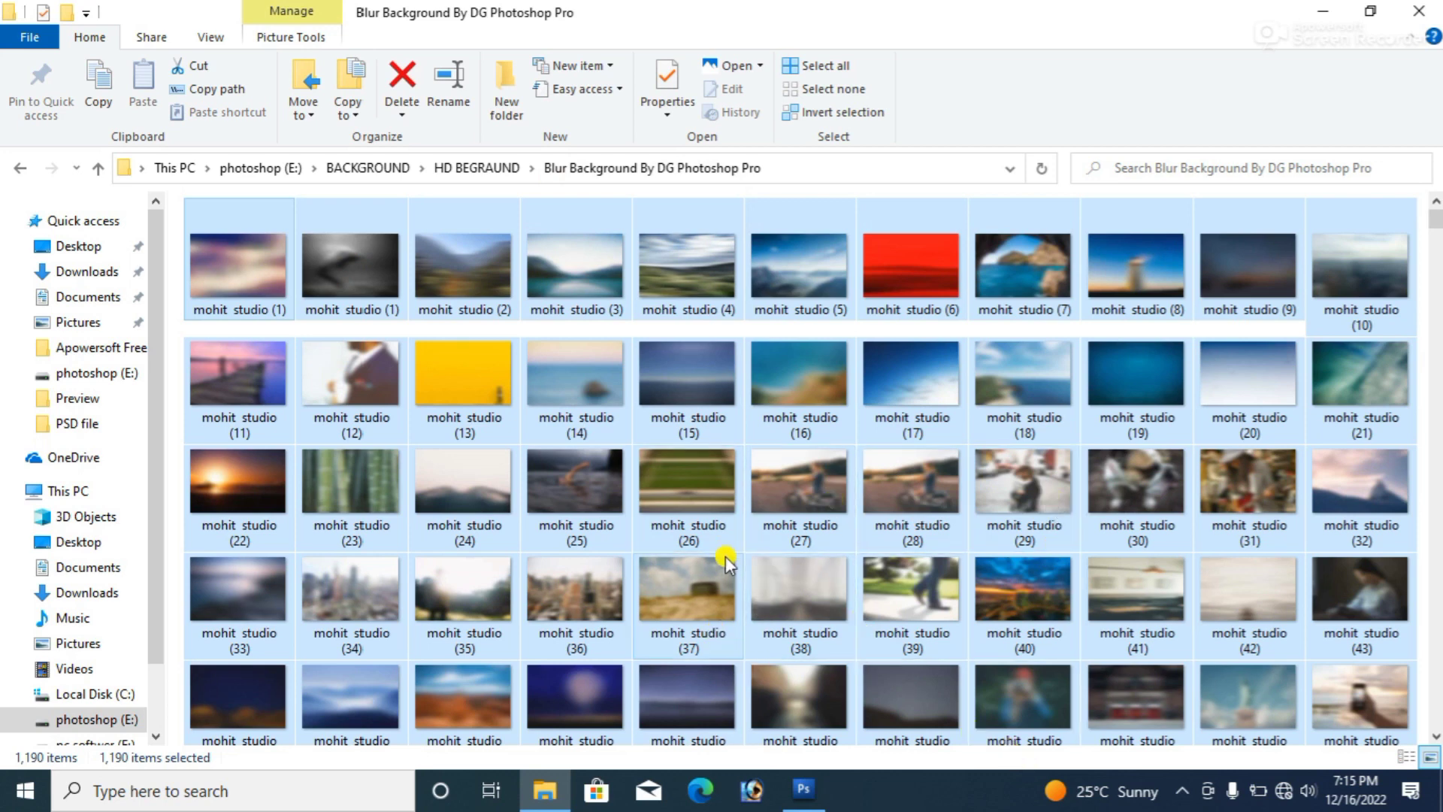
pyautogui.scroll(-5, 733, 565)
pyautogui.scroll(-2, 735, 565)
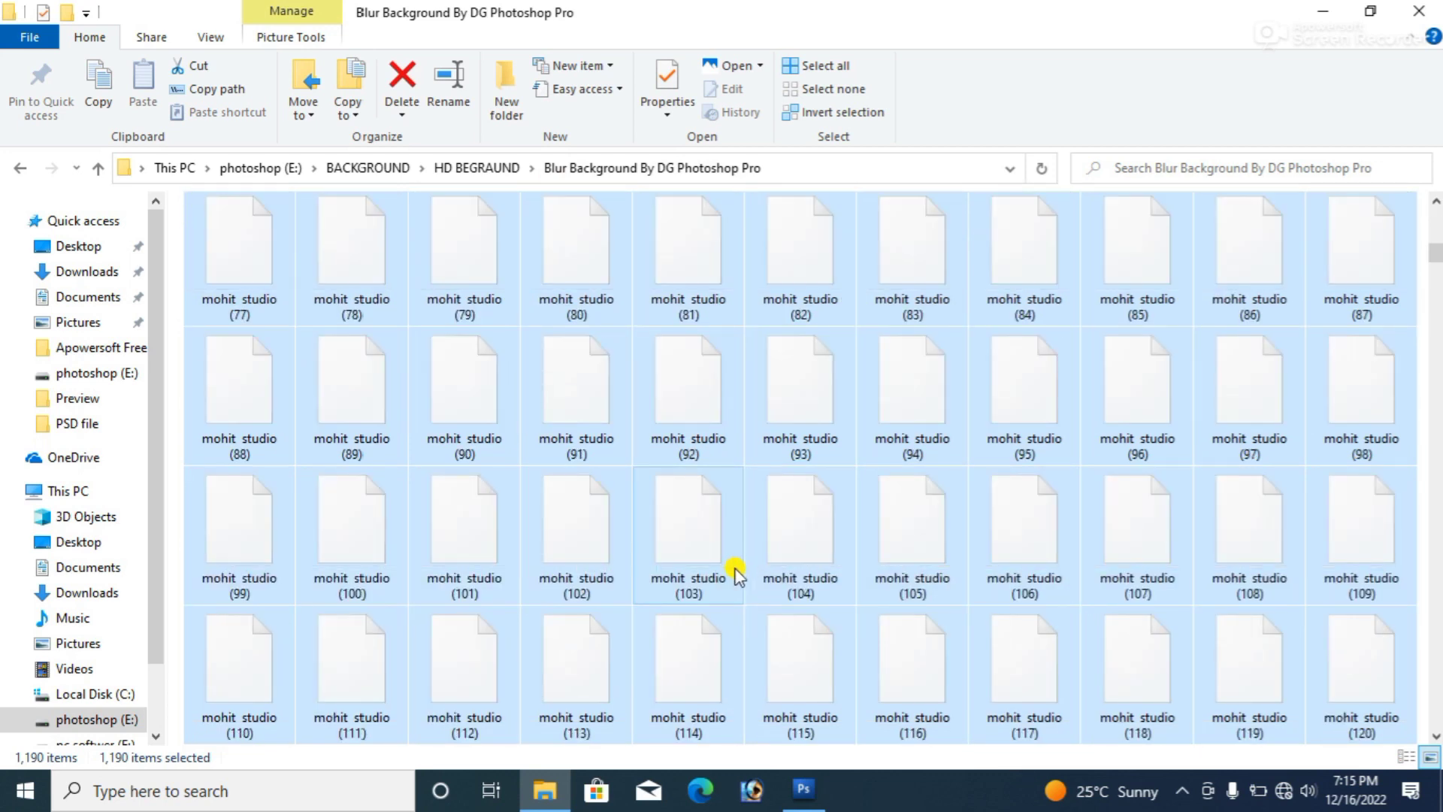
pyautogui.scroll(7, 735, 568)
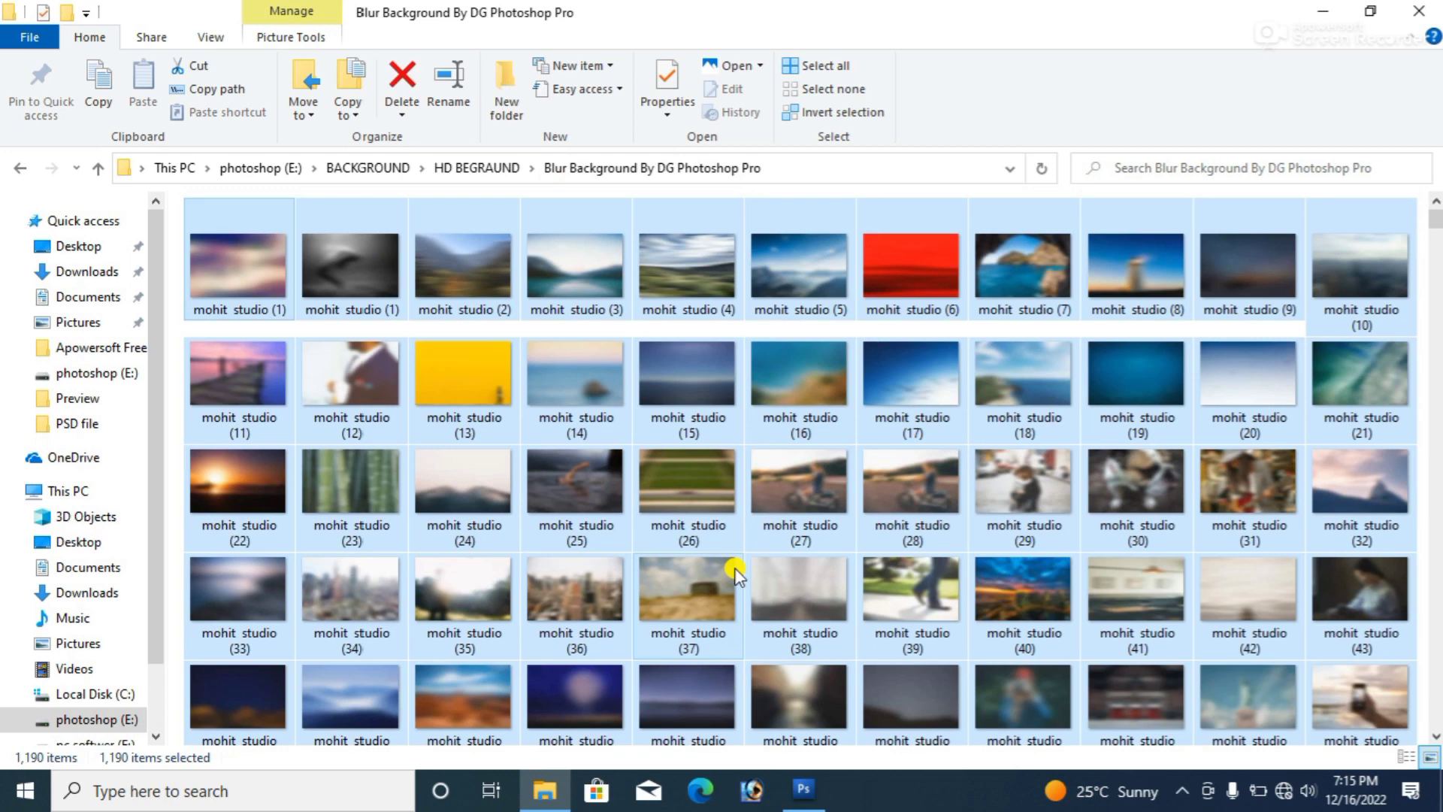
pyautogui.scroll(-3, 734, 567)
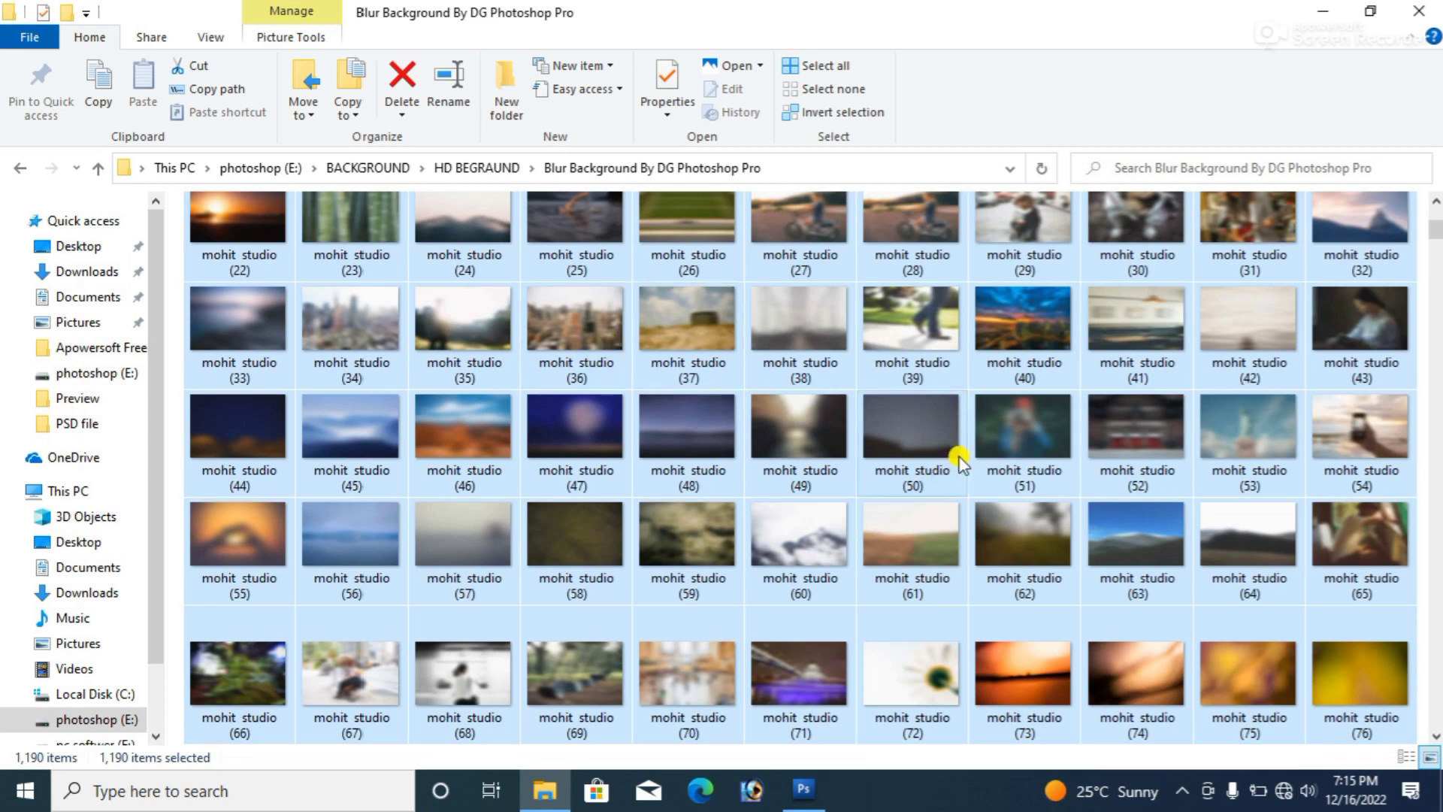
pyautogui.scroll(-3, 962, 460)
pyautogui.scroll(3, 962, 460)
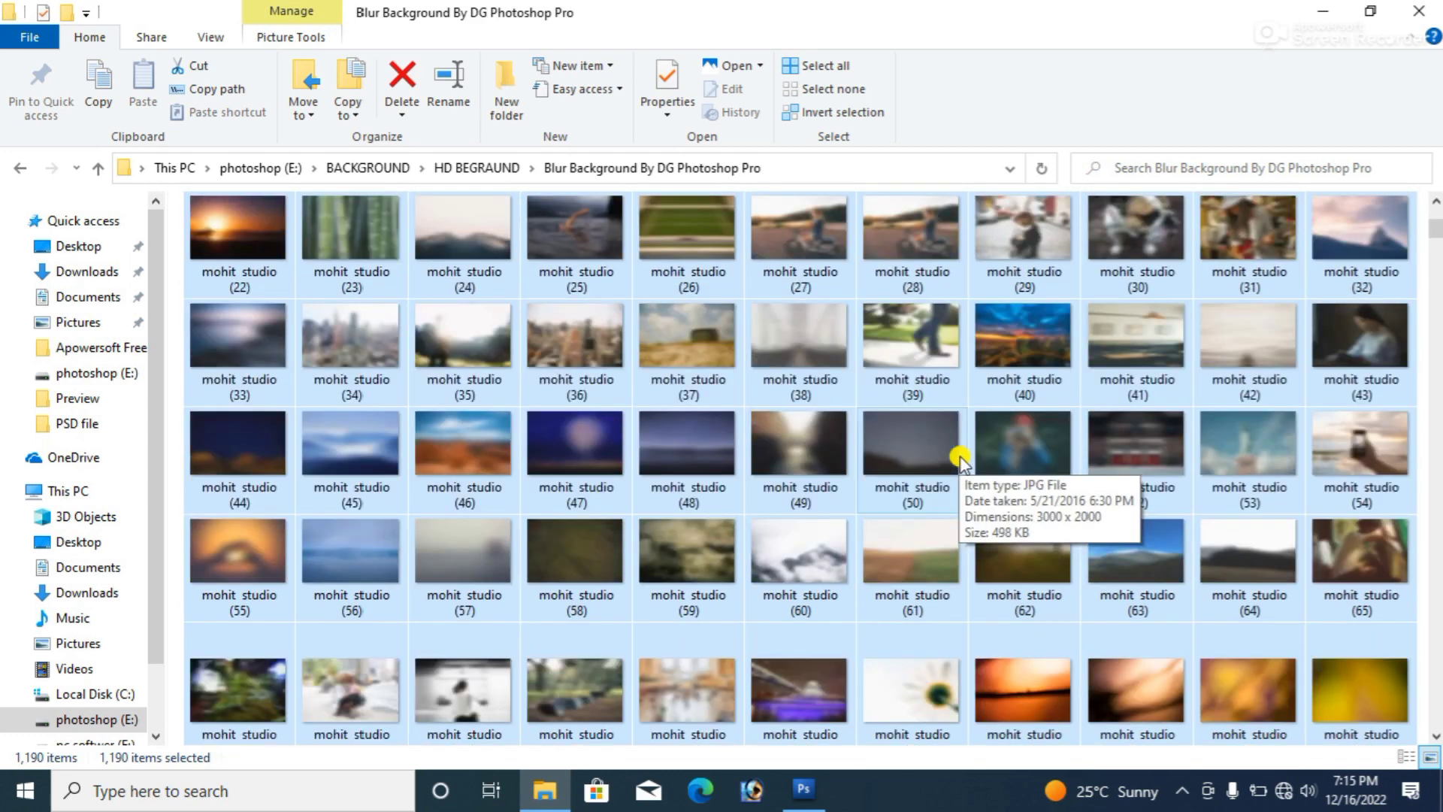
pyautogui.scroll(3, 962, 460)
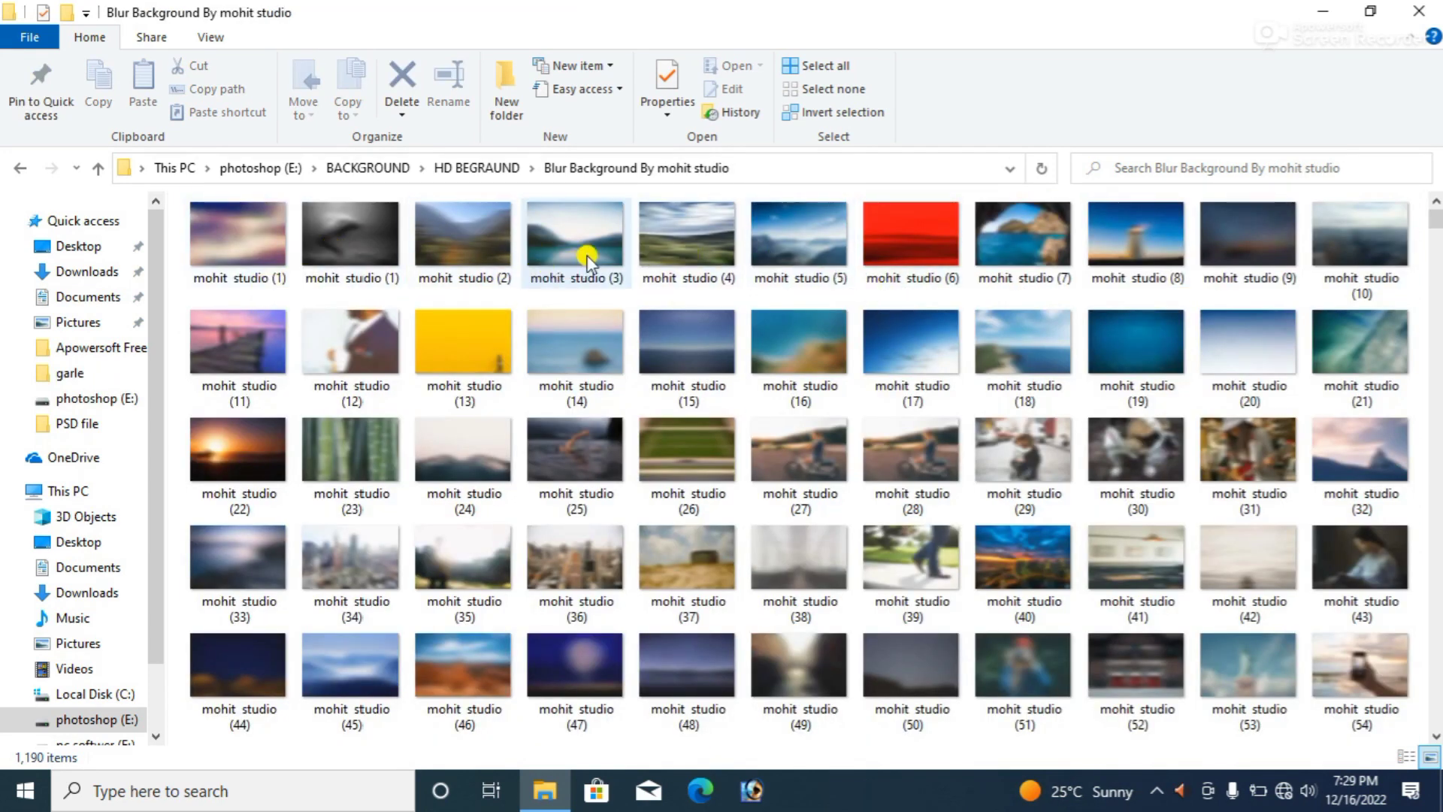
# - Browse the mohit studio thumbnails, then select all 1,190 images with Ctrl+A
pyautogui.scroll(-5, 588, 260)
pyautogui.scroll(-3, 589, 267)
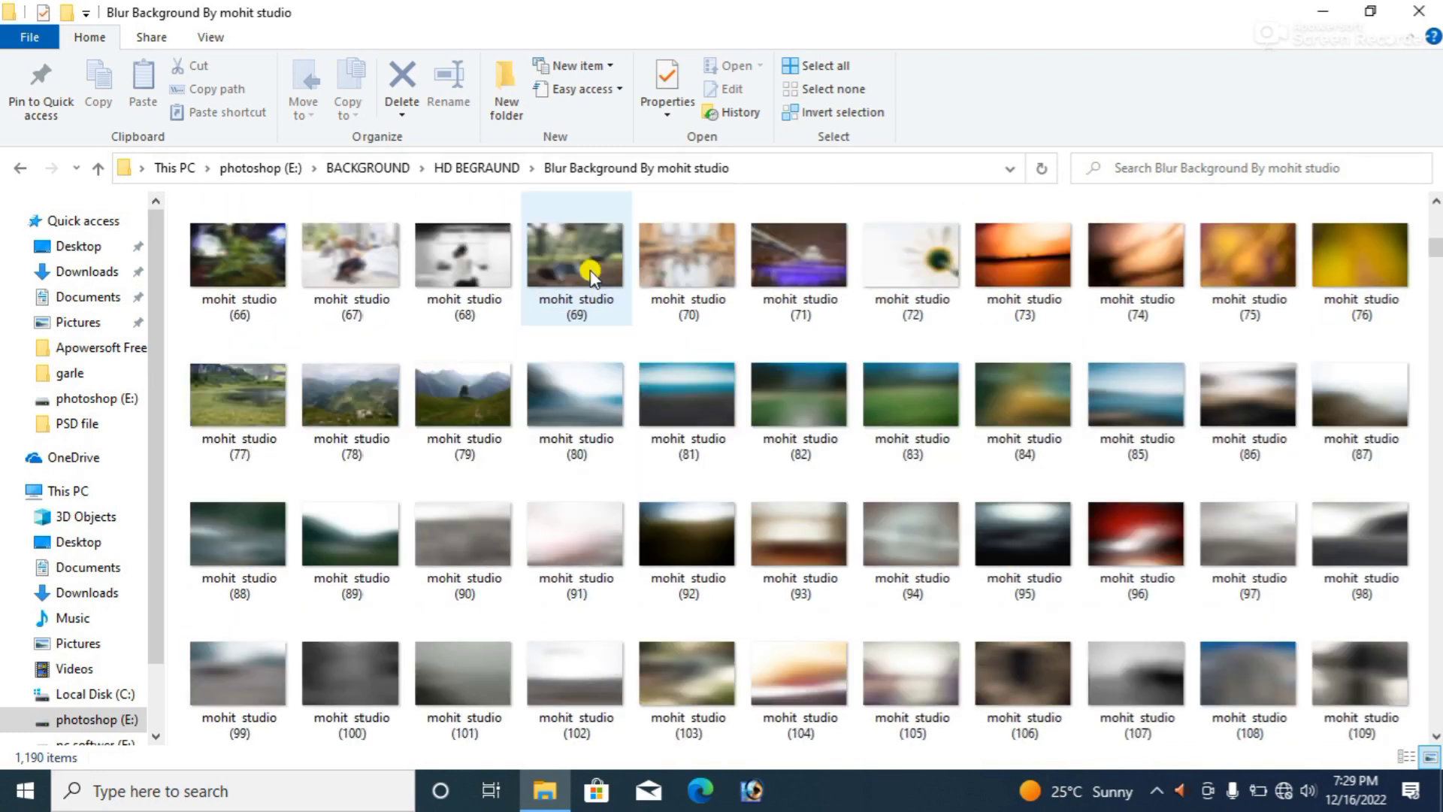
pyautogui.scroll(-3, 591, 275)
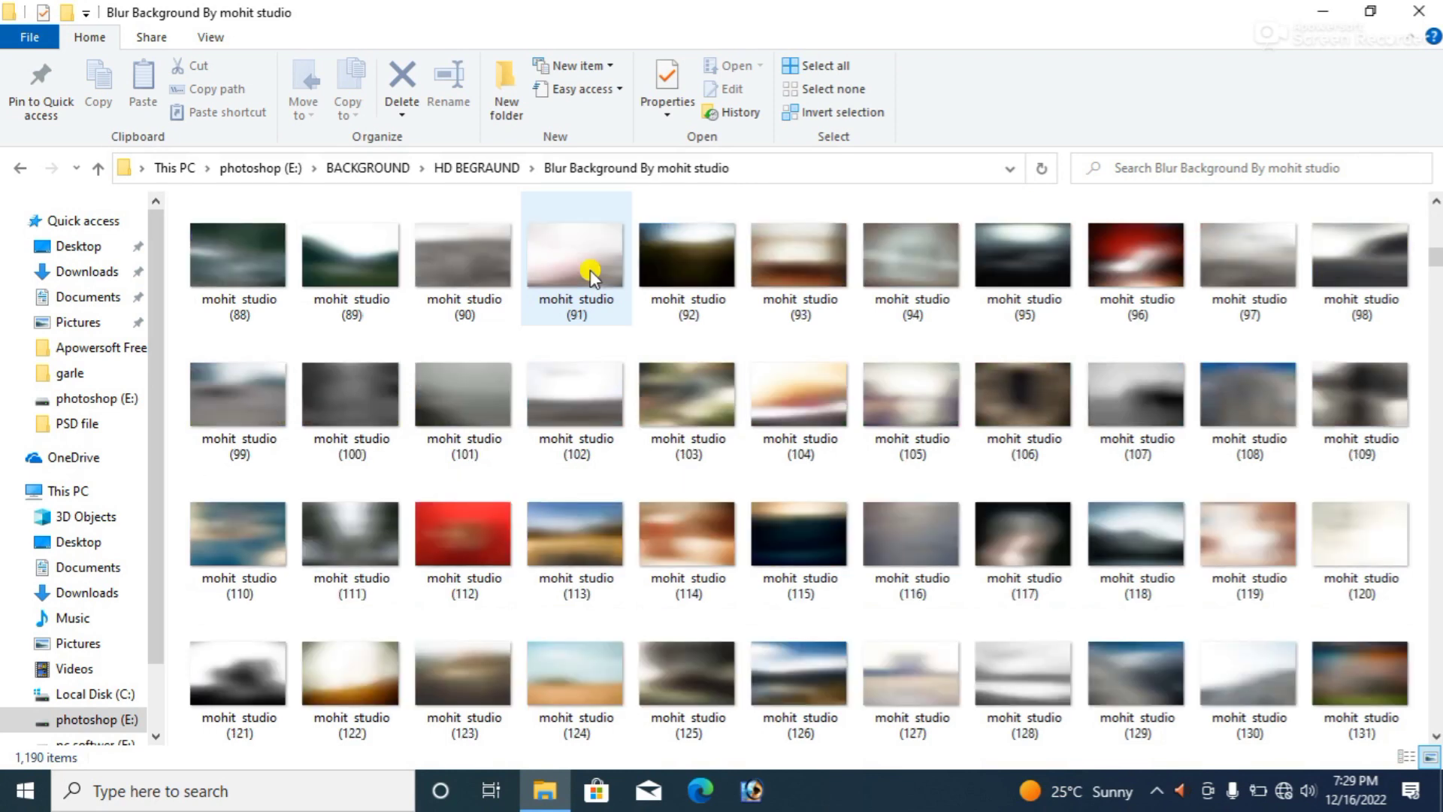
pyautogui.scroll(-3, 589, 269)
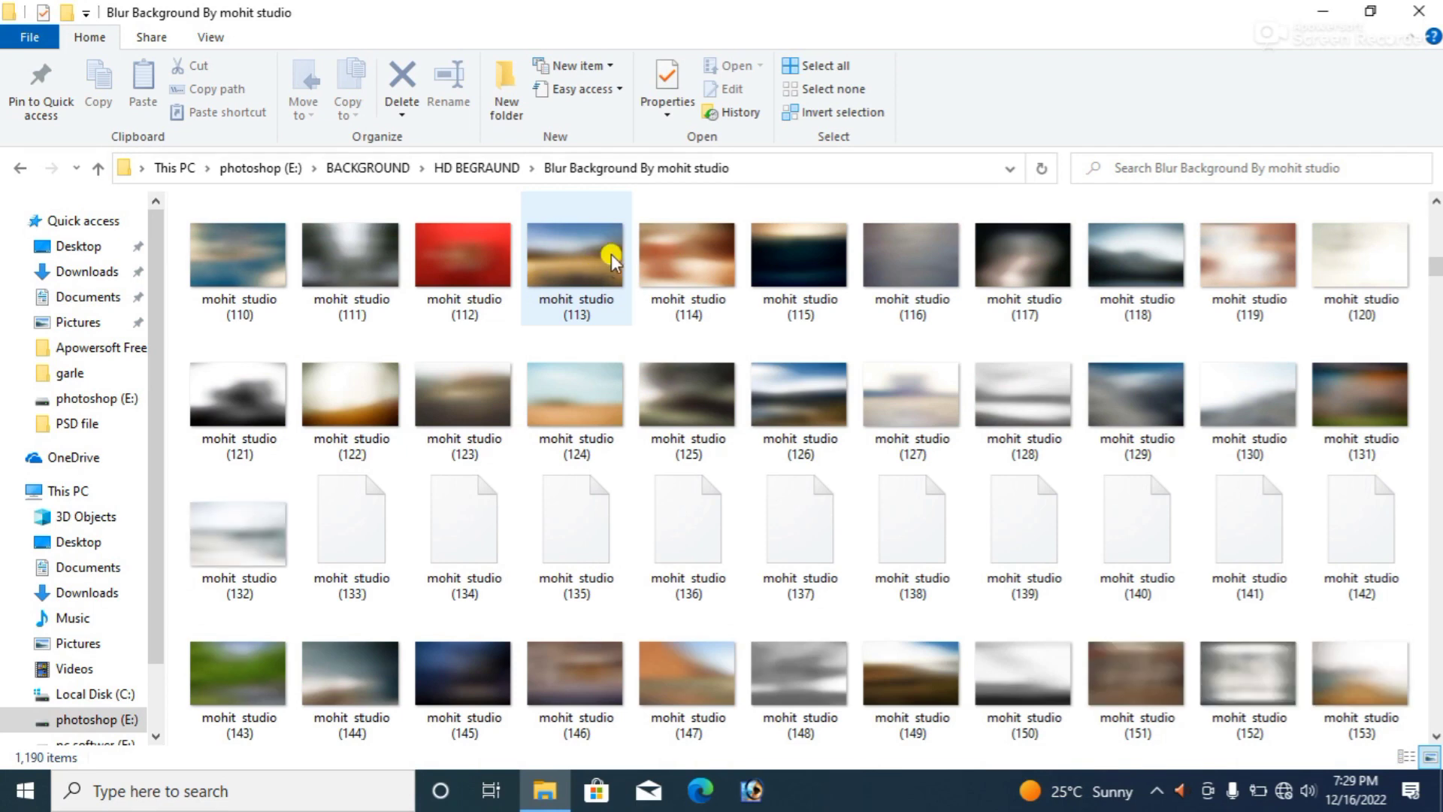
pyautogui.scroll(-3, 611, 255)
pyautogui.scroll(12, 613, 263)
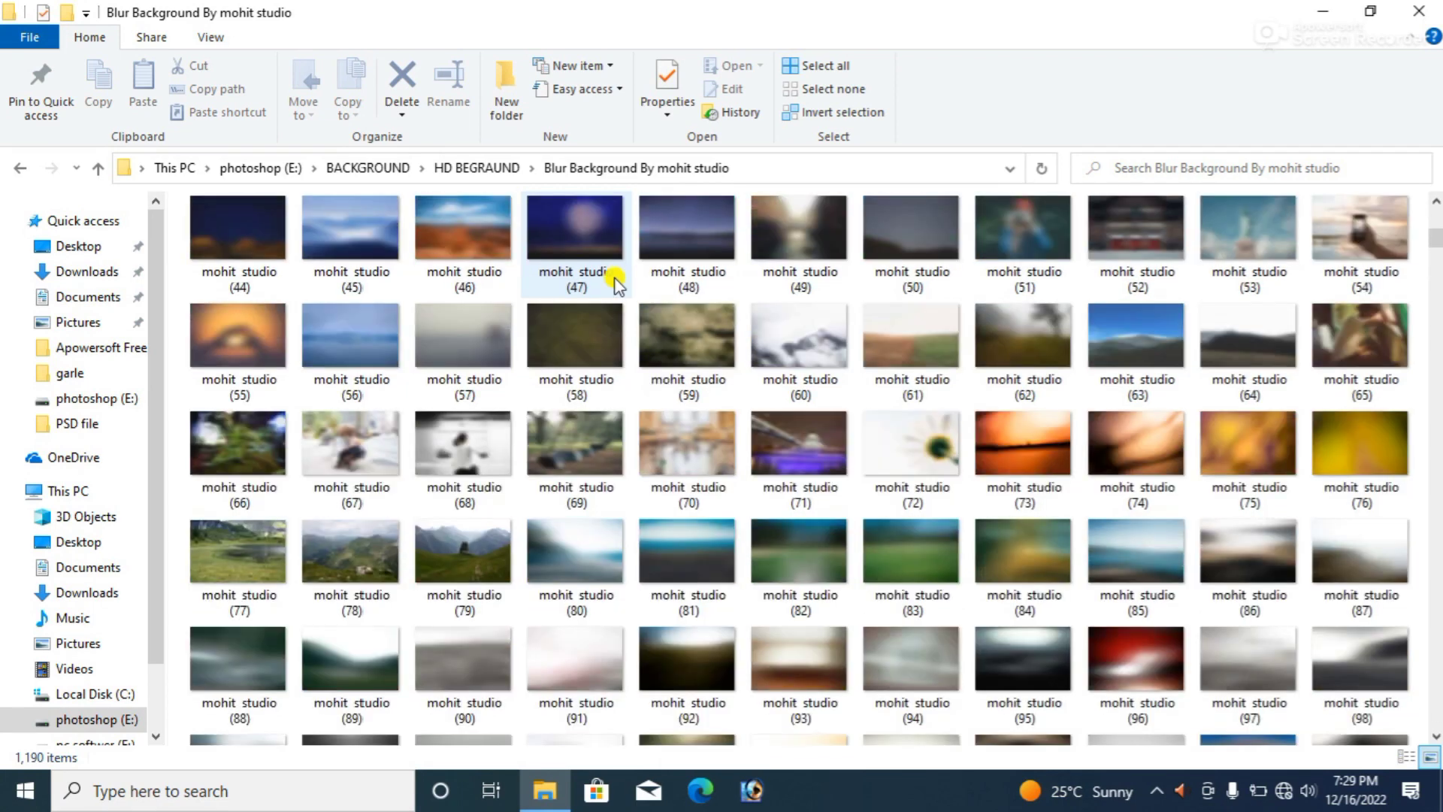
pyautogui.scroll(5, 666, 344)
pyautogui.hotkey('ctrl', 'a')
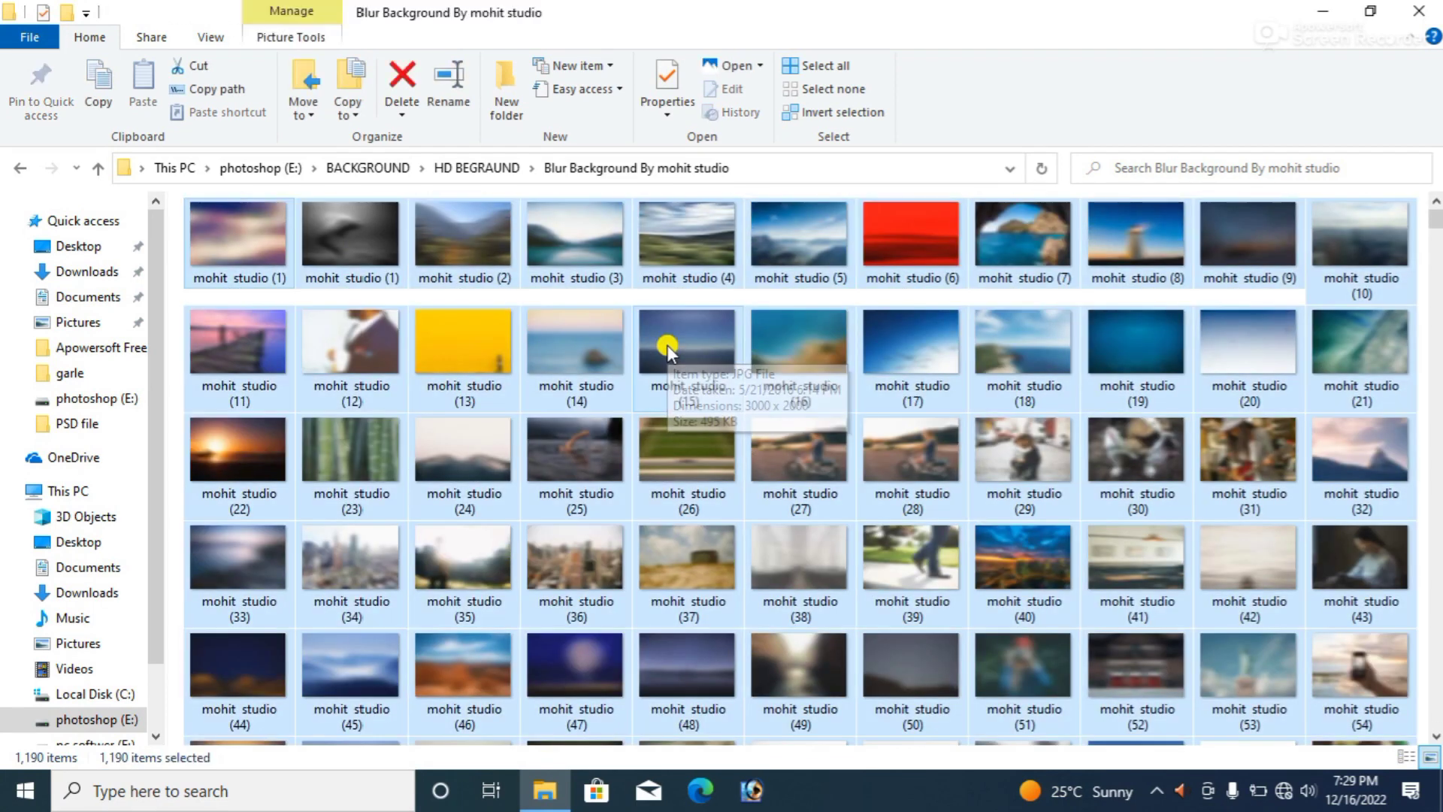
pyautogui.keyDown('ctrl'); pyautogui.scroll(-1, 666, 343); pyautogui.keyUp('ctrl')
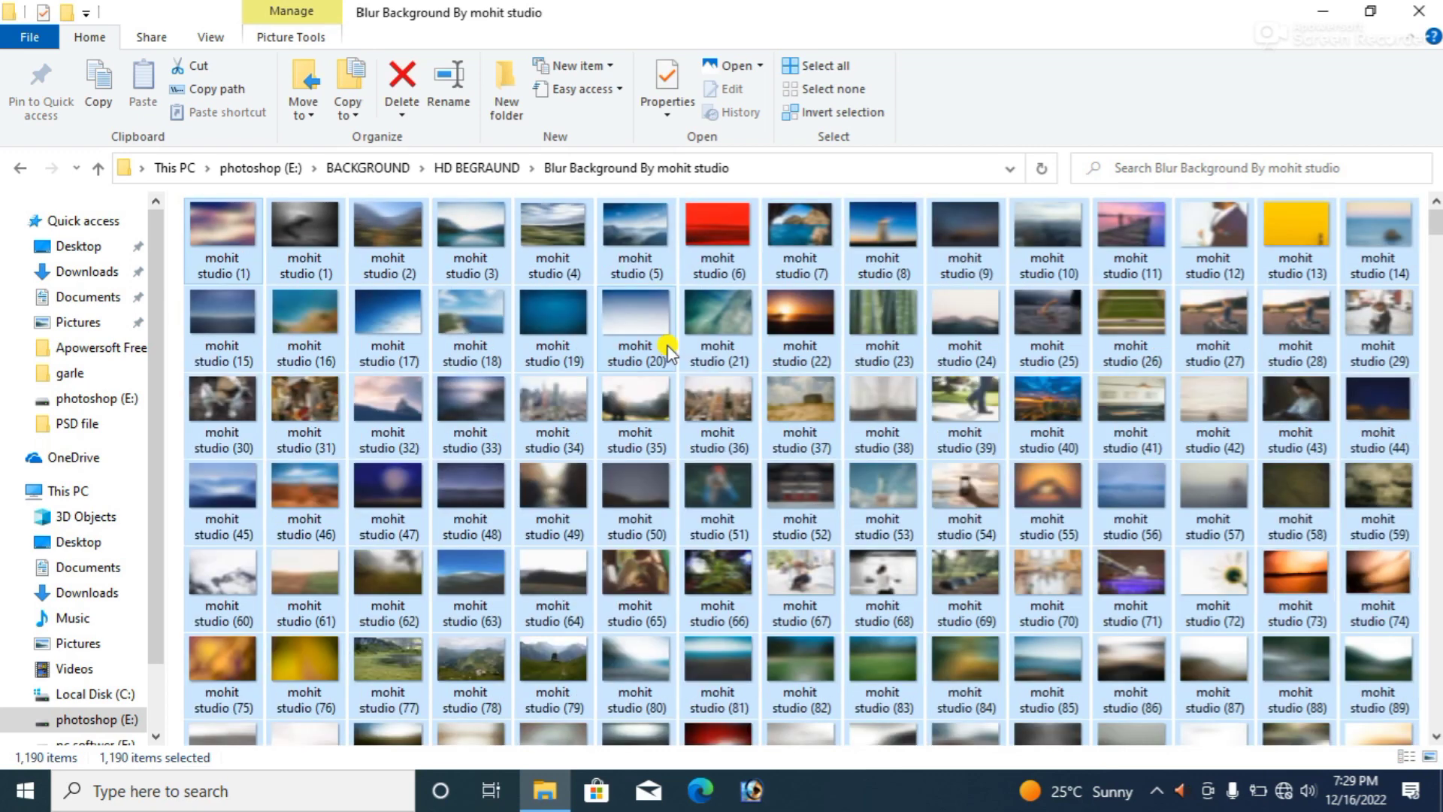
pyautogui.keyDown('ctrl'); pyautogui.scroll(1, 666, 343); pyautogui.keyUp('ctrl')
pyautogui.keyDown('ctrl'); pyautogui.scroll(1, 666, 344); pyautogui.keyUp('ctrl')
pyautogui.keyDown('ctrl'); pyautogui.scroll(1, 667, 344); pyautogui.keyUp('ctrl')
pyautogui.keyDown('ctrl'); pyautogui.scroll(1, 666, 344); pyautogui.keyUp('ctrl')
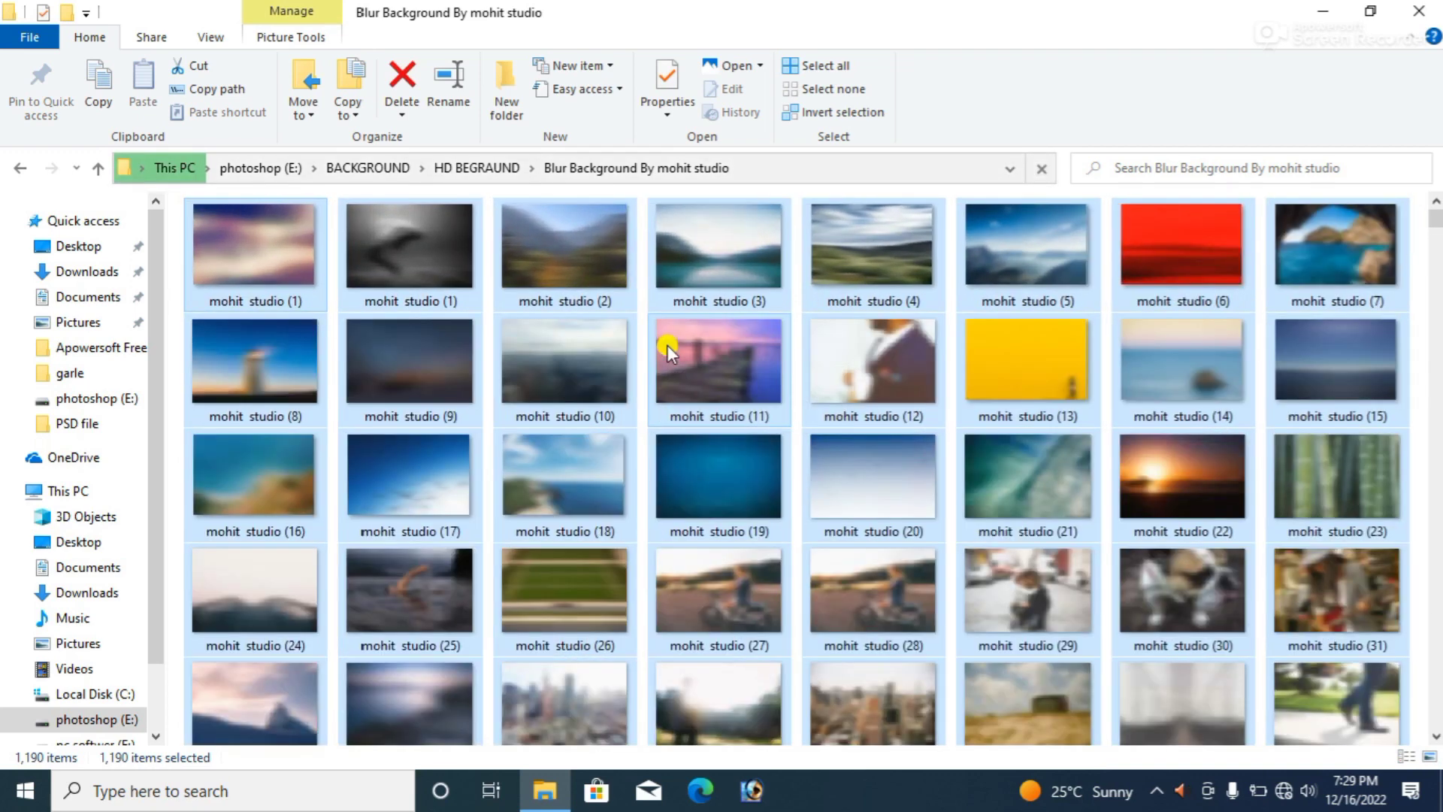
pyautogui.keyDown('ctrl'); pyautogui.scroll(1, 666, 343); pyautogui.keyUp('ctrl')
pyautogui.keyDown('ctrl'); pyautogui.scroll(1, 667, 345); pyautogui.keyUp('ctrl')
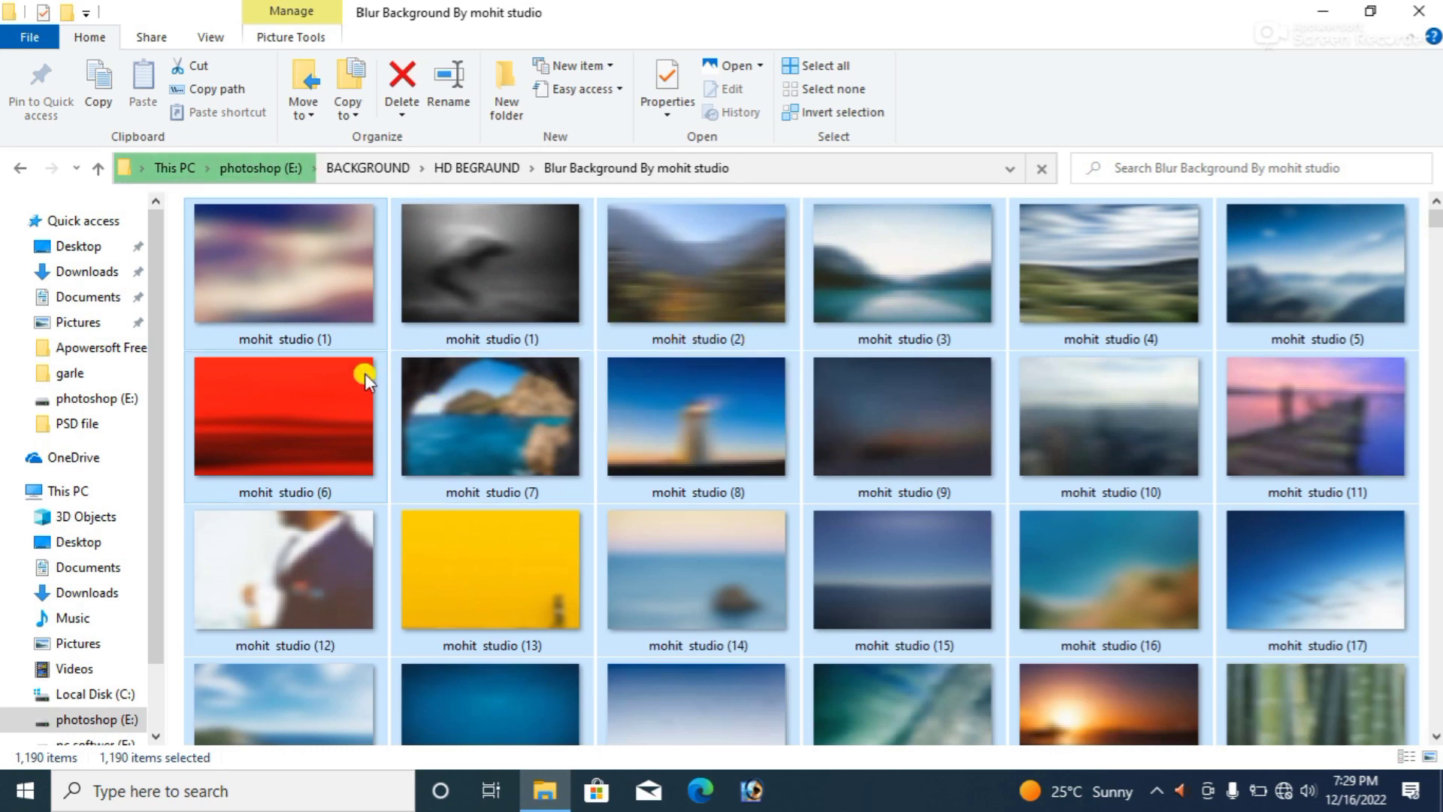
pyautogui.click(396, 394)
pyautogui.click(383, 361)
pyautogui.scroll(-3, 384, 361)
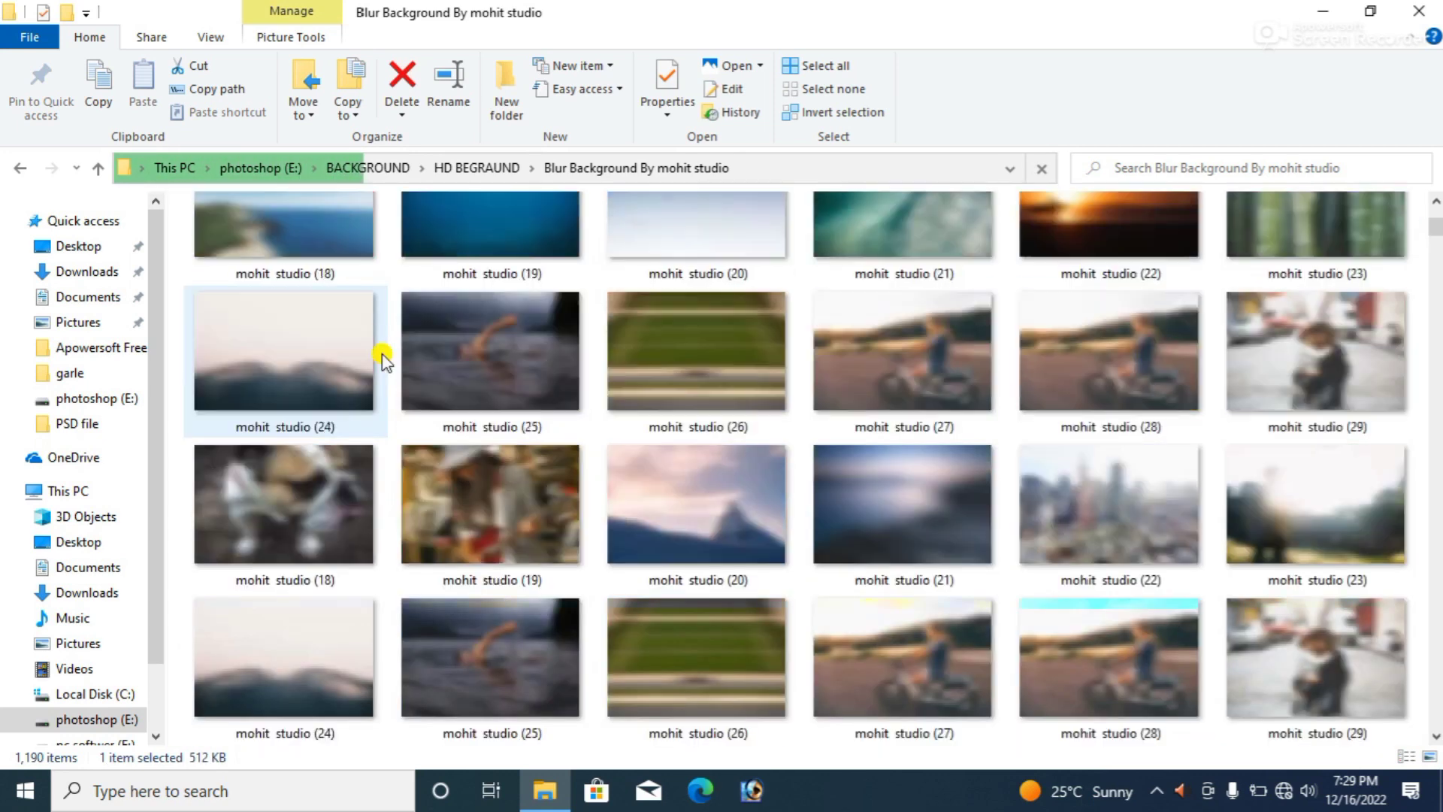
pyautogui.scroll(-3, 384, 361)
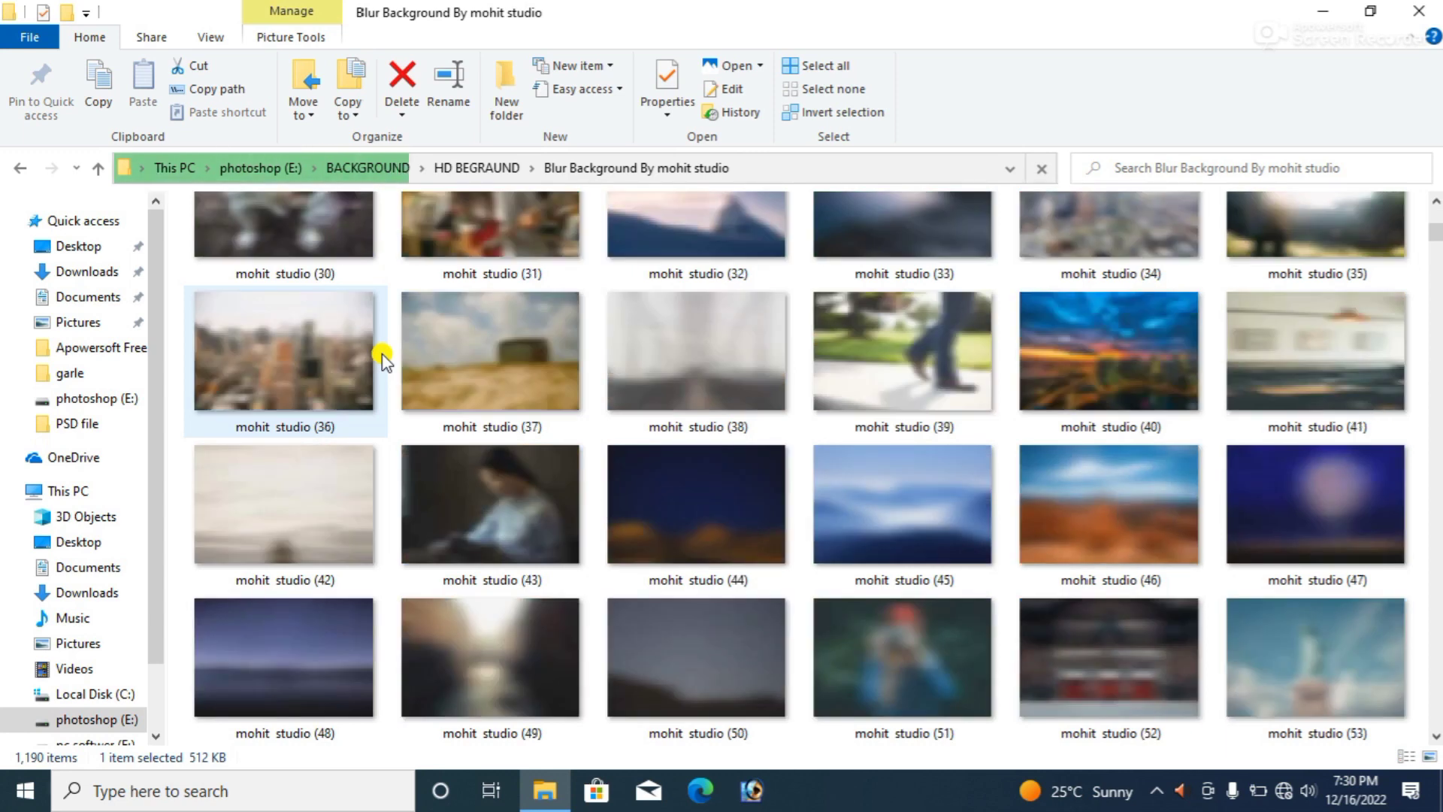
pyautogui.scroll(-6, 384, 361)
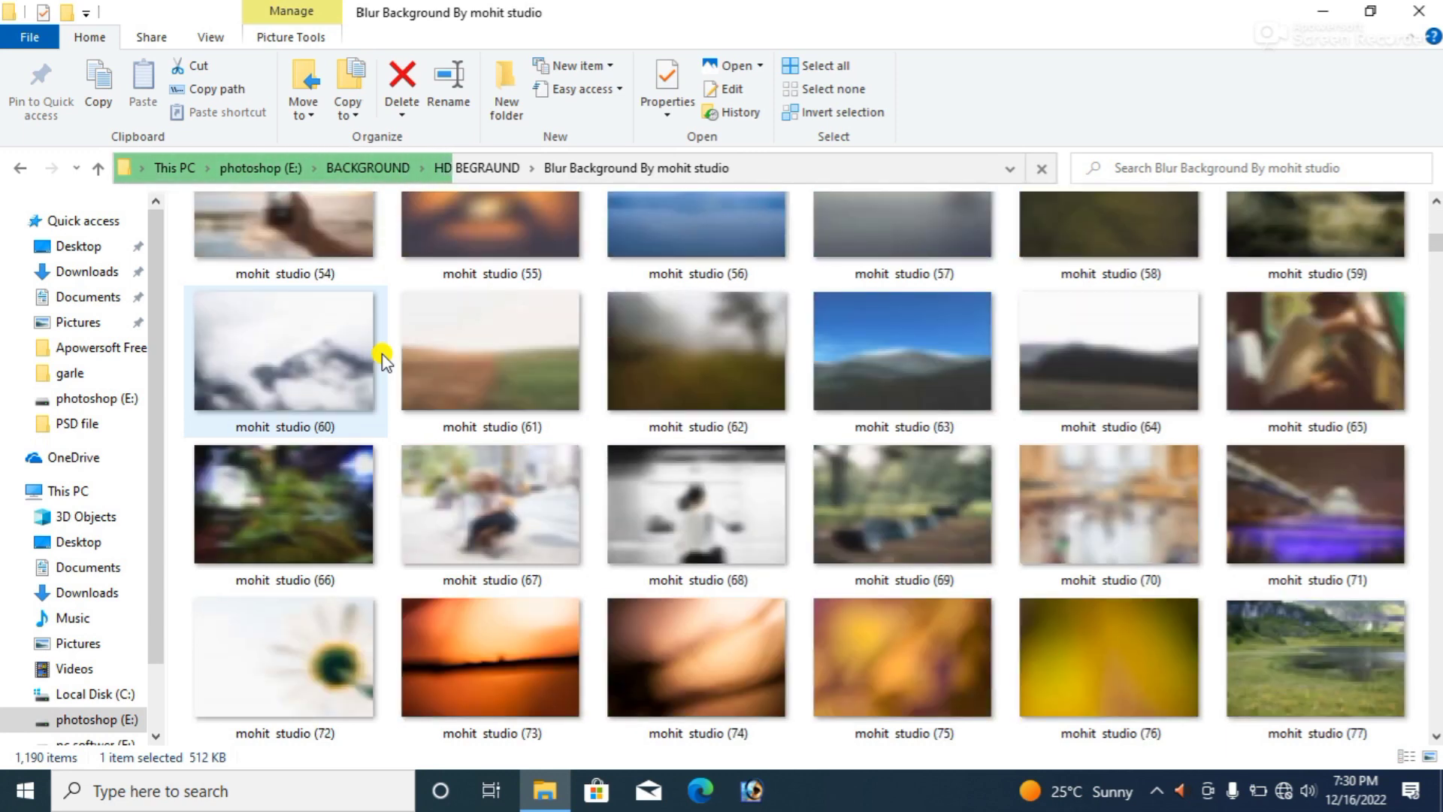
pyautogui.scroll(-3, 383, 361)
pyautogui.scroll(-3, 384, 361)
pyautogui.scroll(-3, 384, 361)
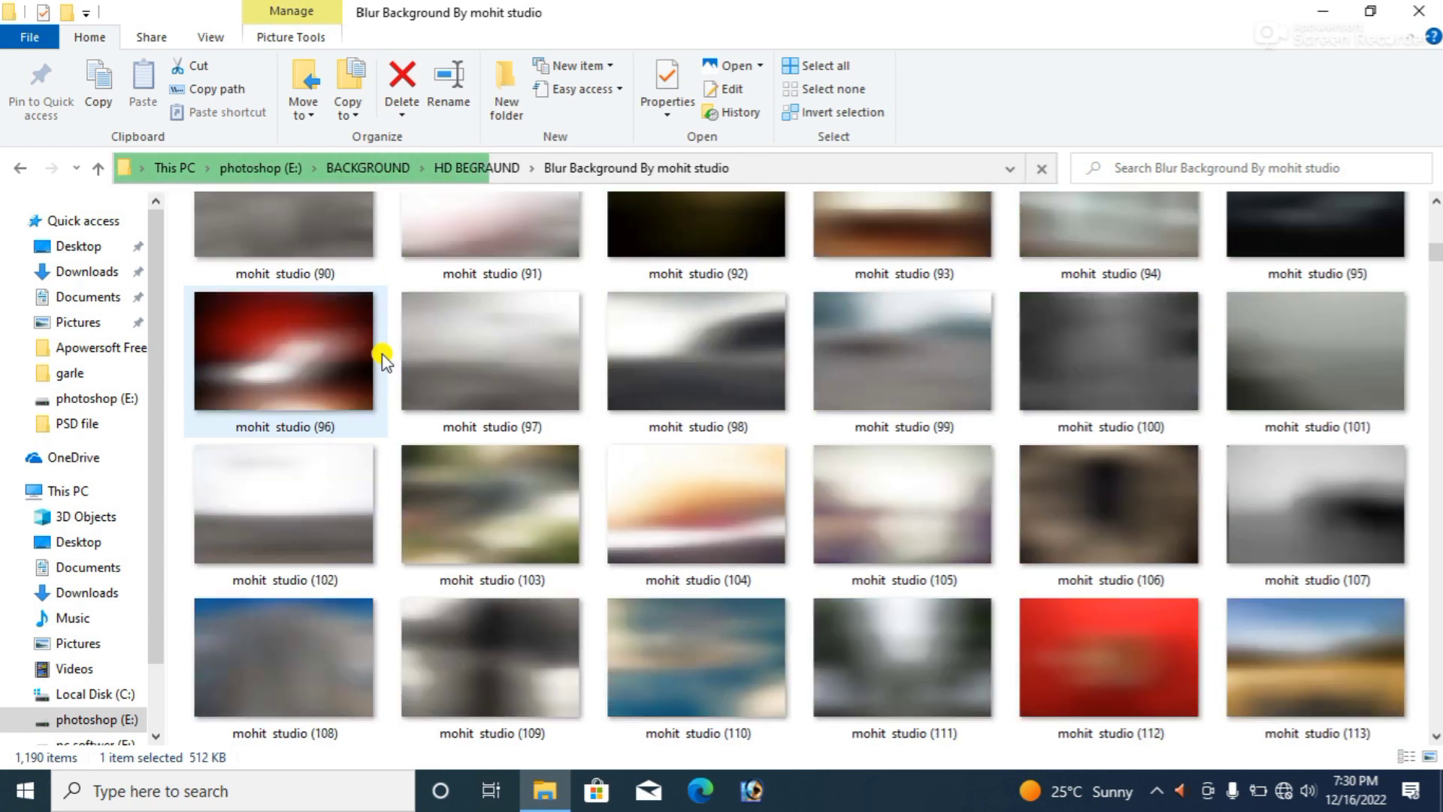
pyautogui.scroll(-3, 384, 362)
pyautogui.scroll(-3, 384, 360)
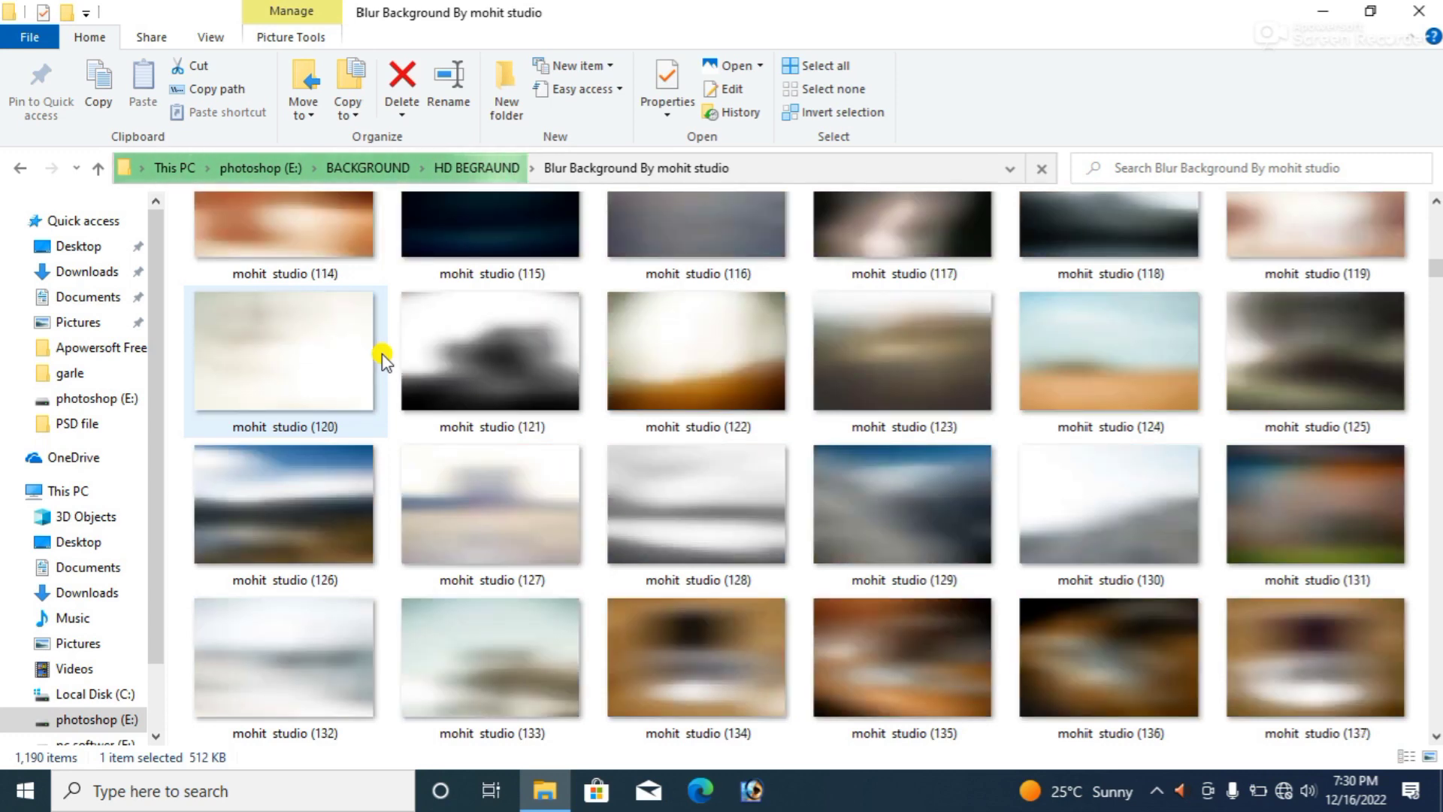
pyautogui.scroll(-6, 383, 360)
pyautogui.scroll(-3, 384, 360)
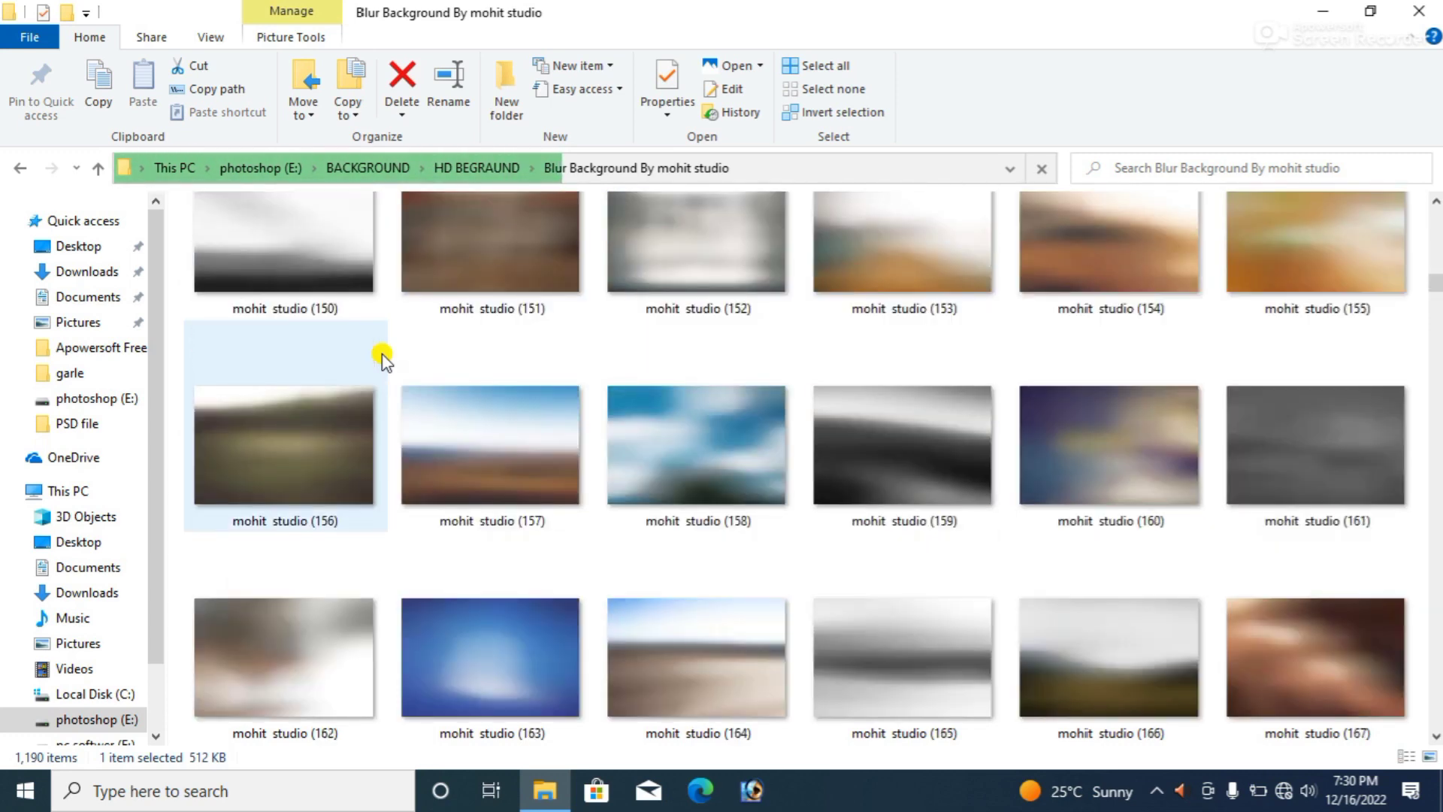
pyautogui.scroll(-2, 384, 359)
pyautogui.scroll(-2, 384, 360)
pyautogui.scroll(-1, 381, 358)
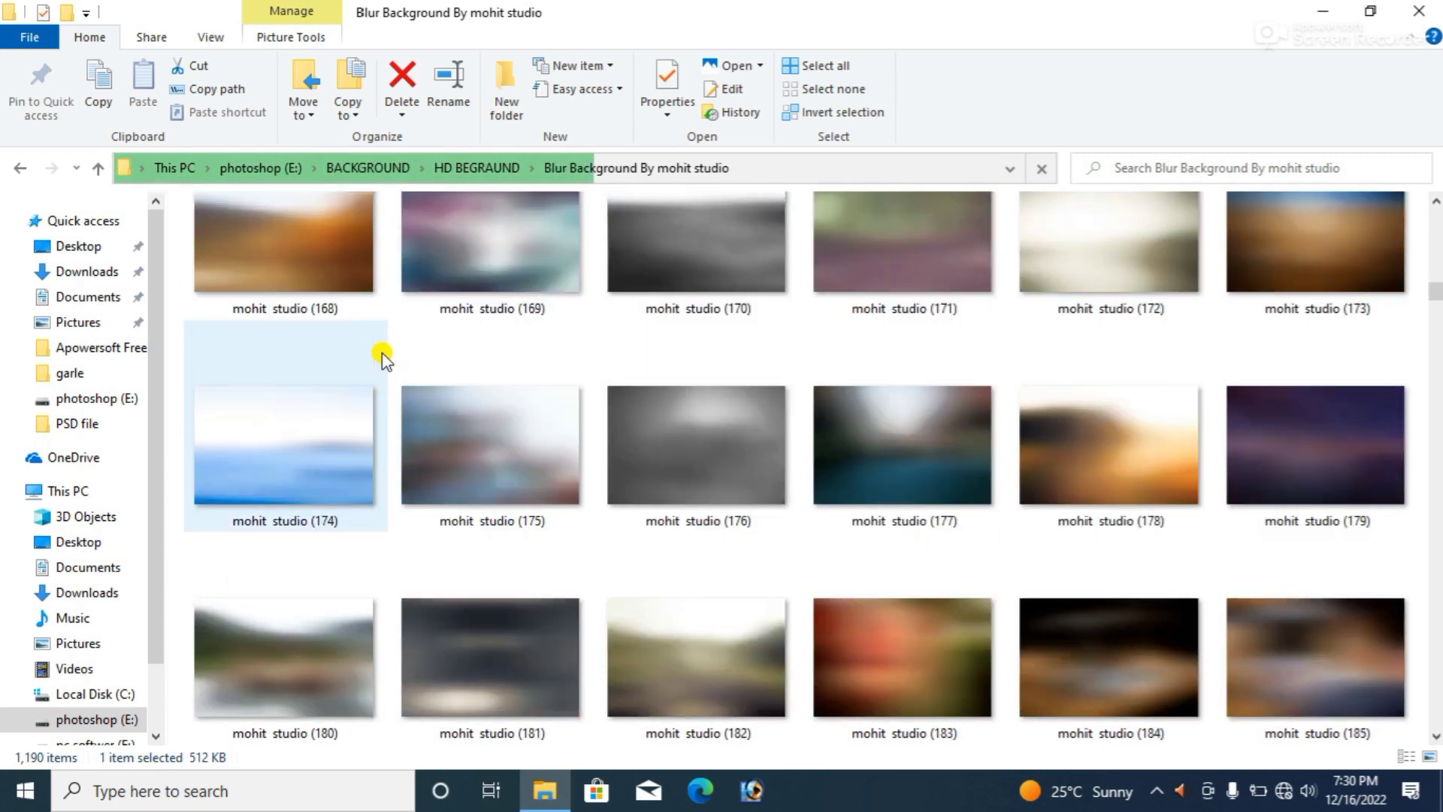
pyautogui.scroll(-1, 382, 358)
pyautogui.scroll(-1, 383, 358)
pyautogui.scroll(-2, 381, 358)
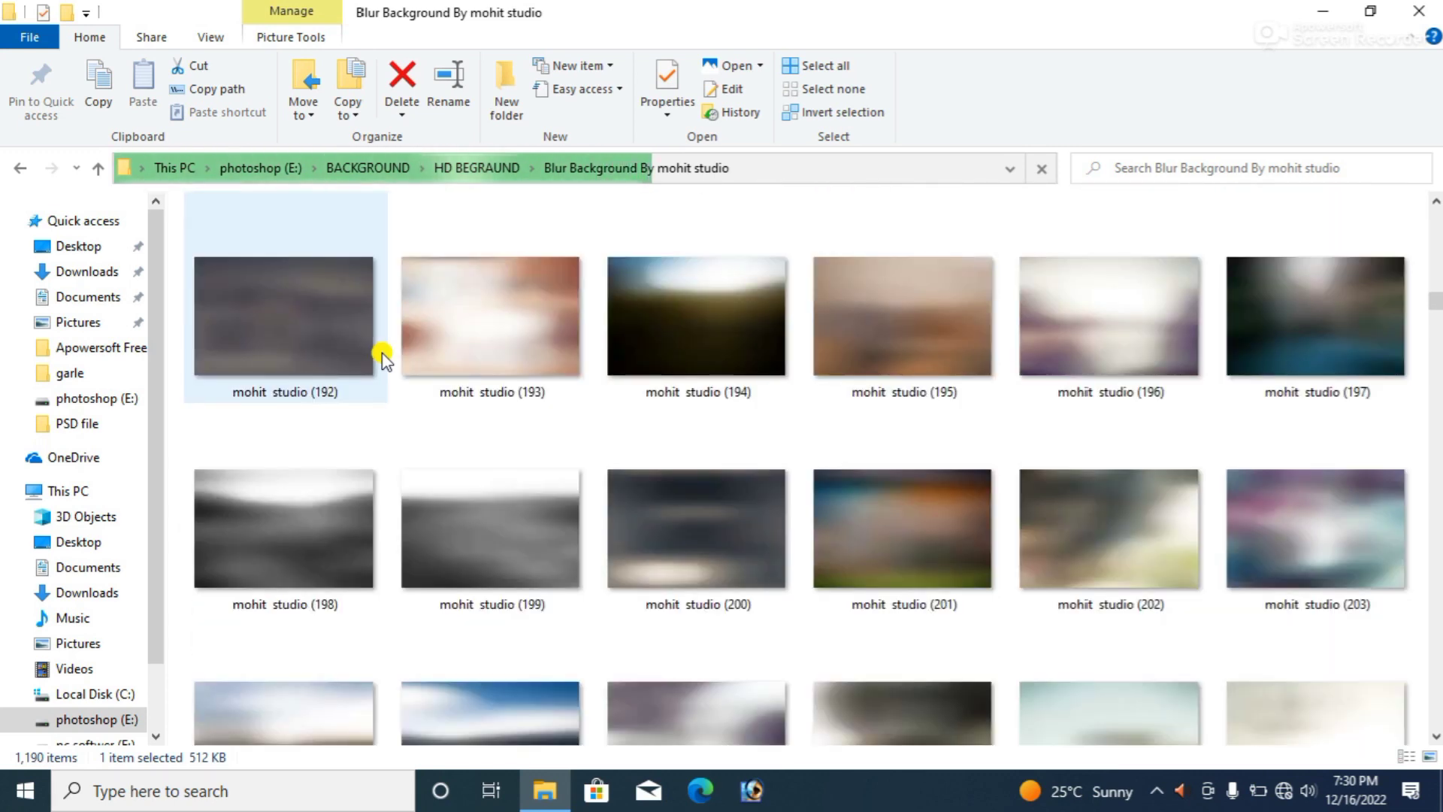
pyautogui.scroll(-1, 382, 353)
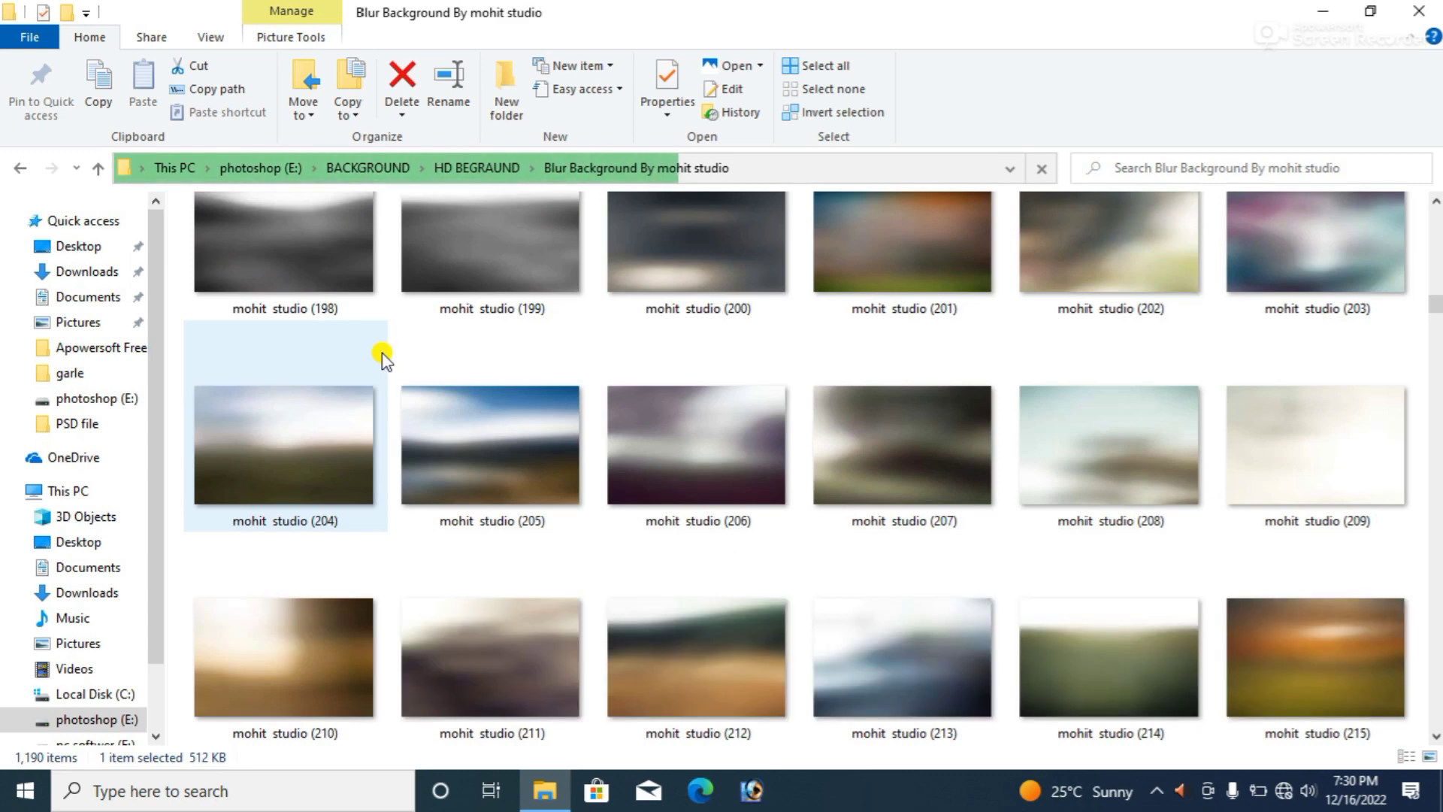
pyautogui.scroll(-1, 382, 353)
pyautogui.scroll(-1, 382, 352)
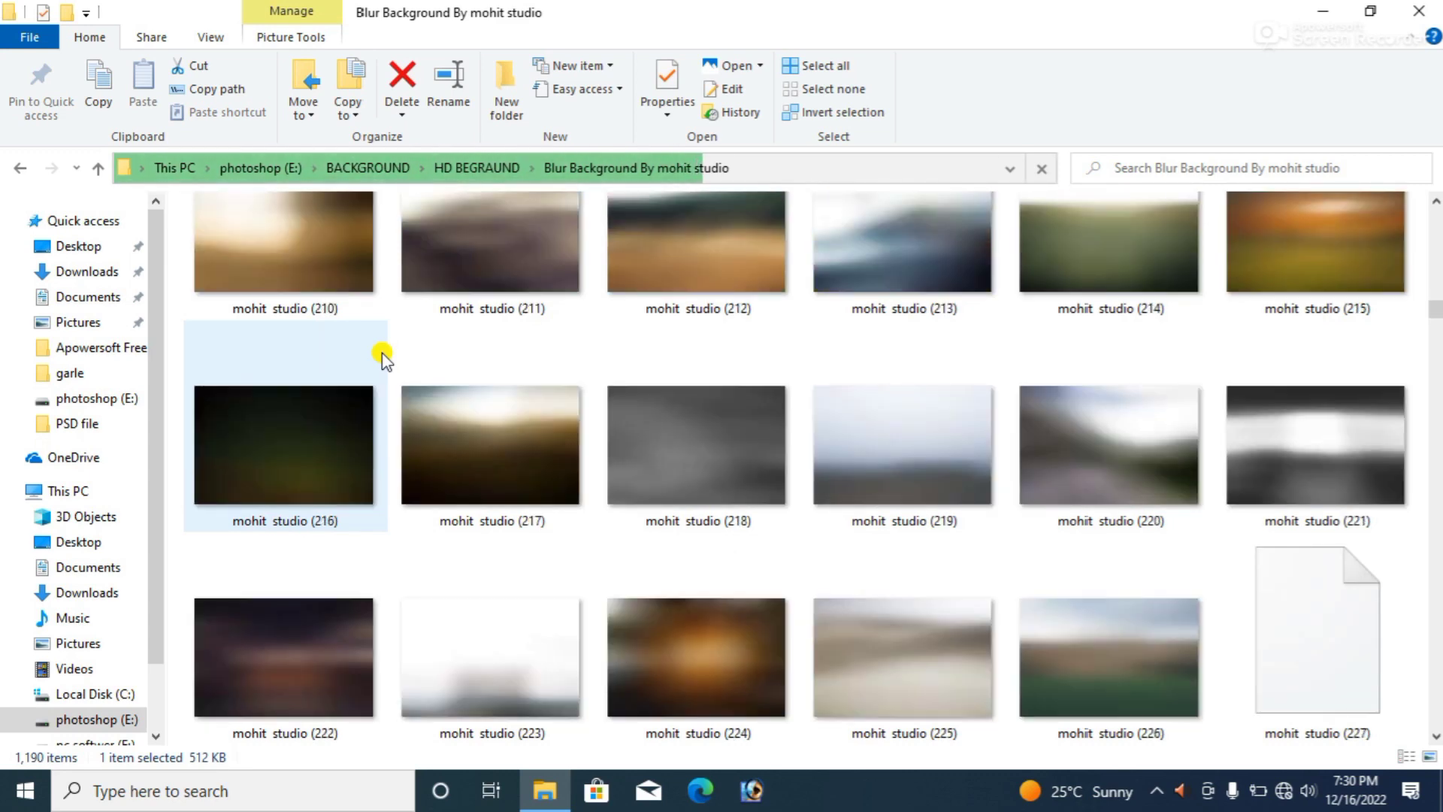
pyautogui.scroll(-1, 381, 353)
pyautogui.scroll(-1, 382, 354)
pyautogui.scroll(-1, 383, 353)
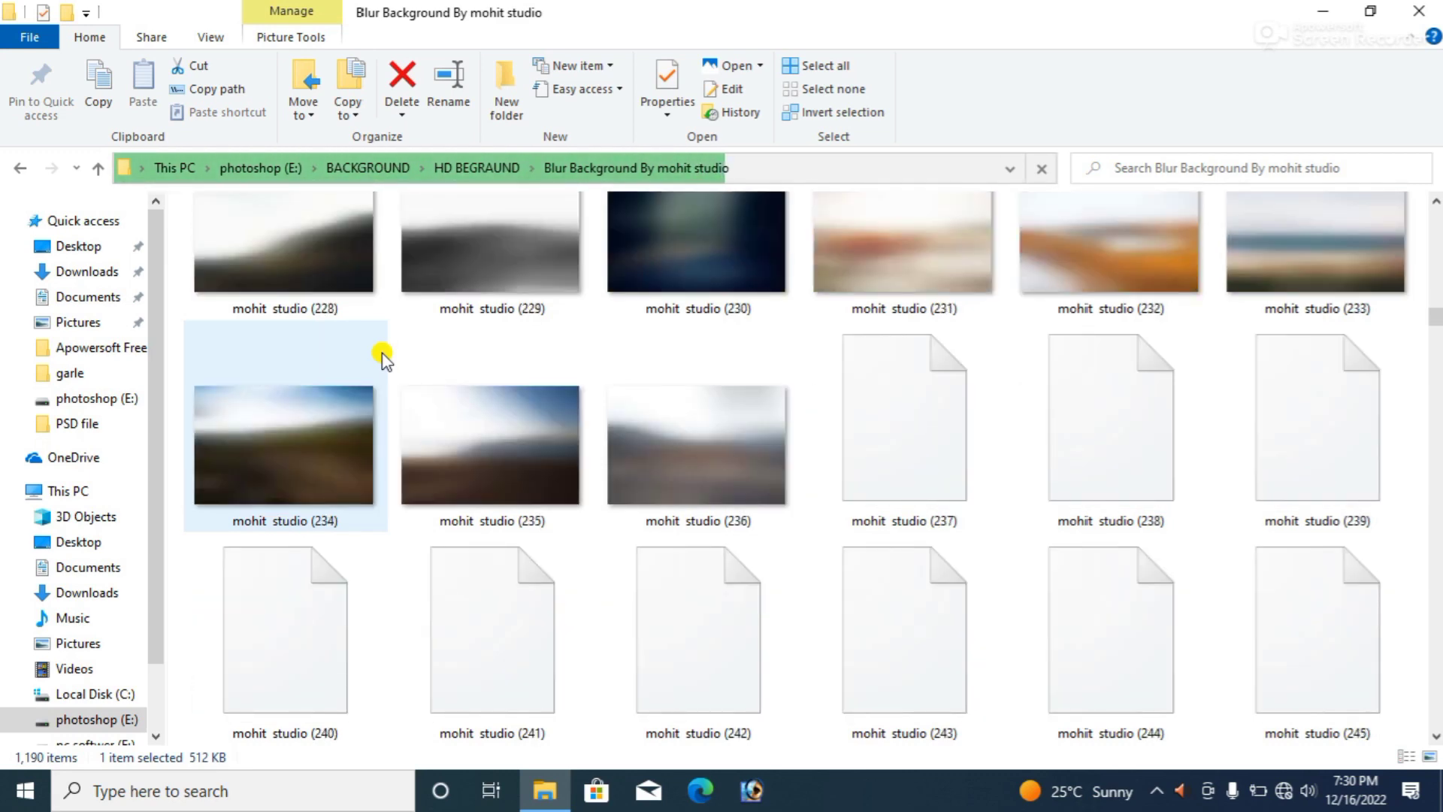
pyautogui.scroll(-1, 382, 354)
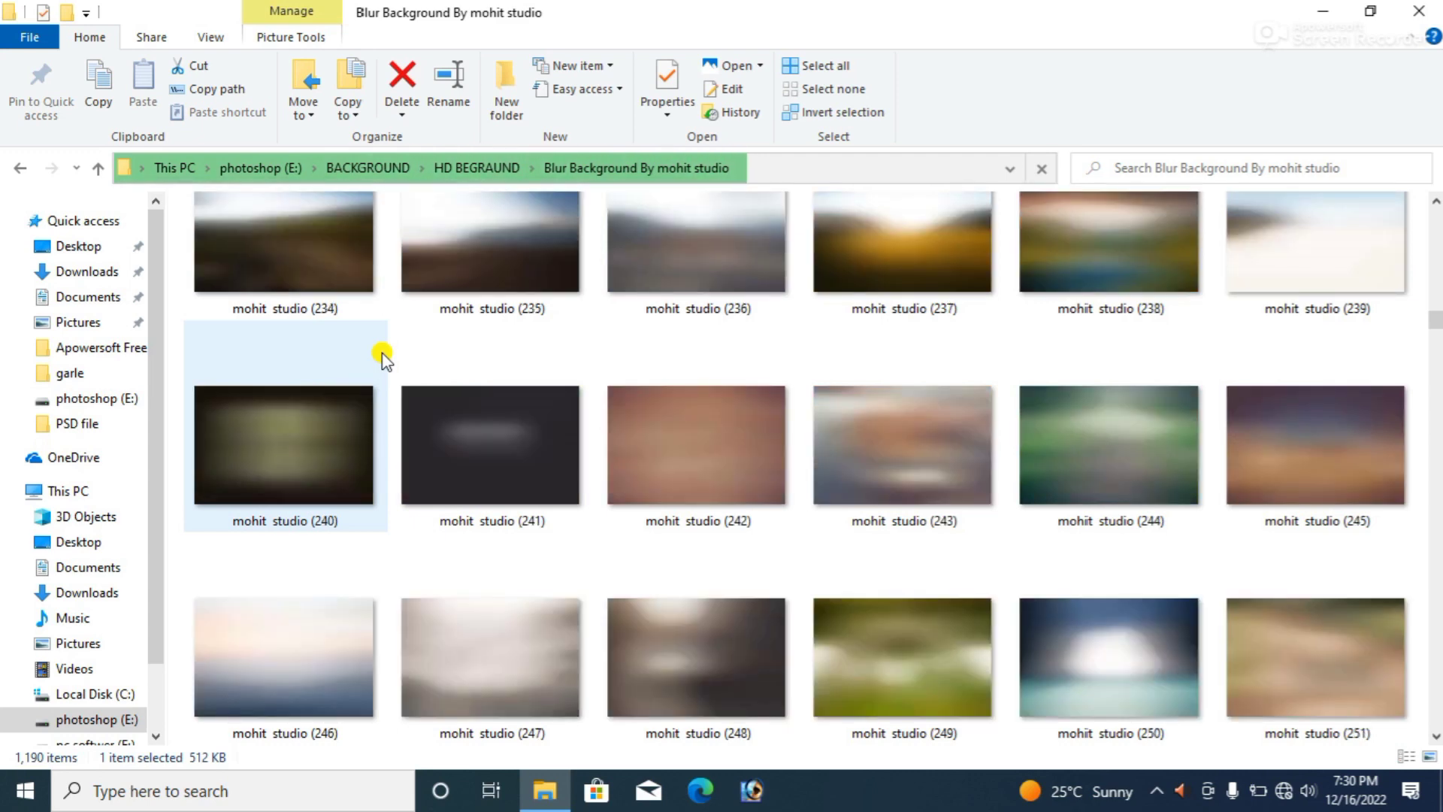
pyautogui.scroll(-1, 382, 354)
pyautogui.scroll(-1, 382, 353)
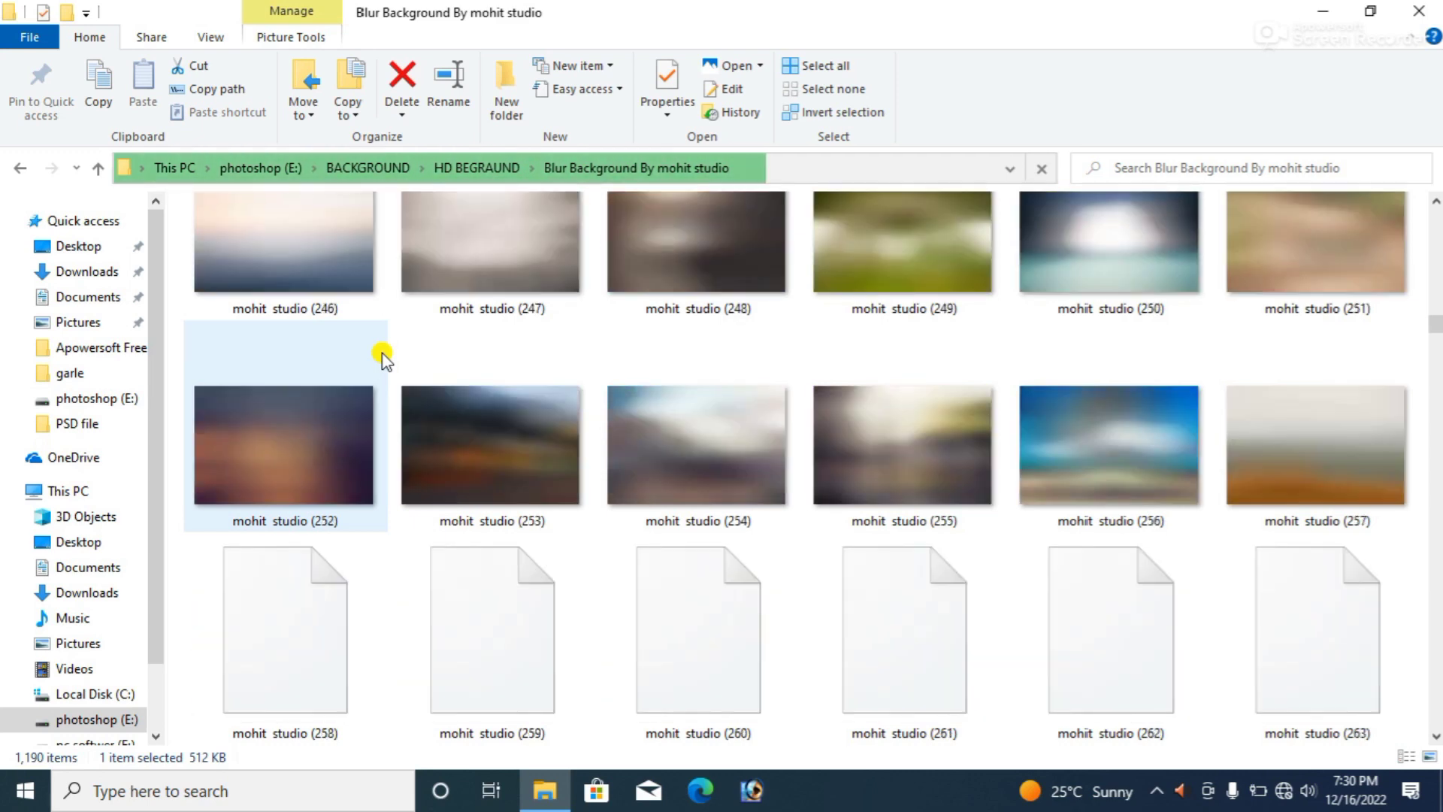
pyautogui.scroll(-1, 382, 352)
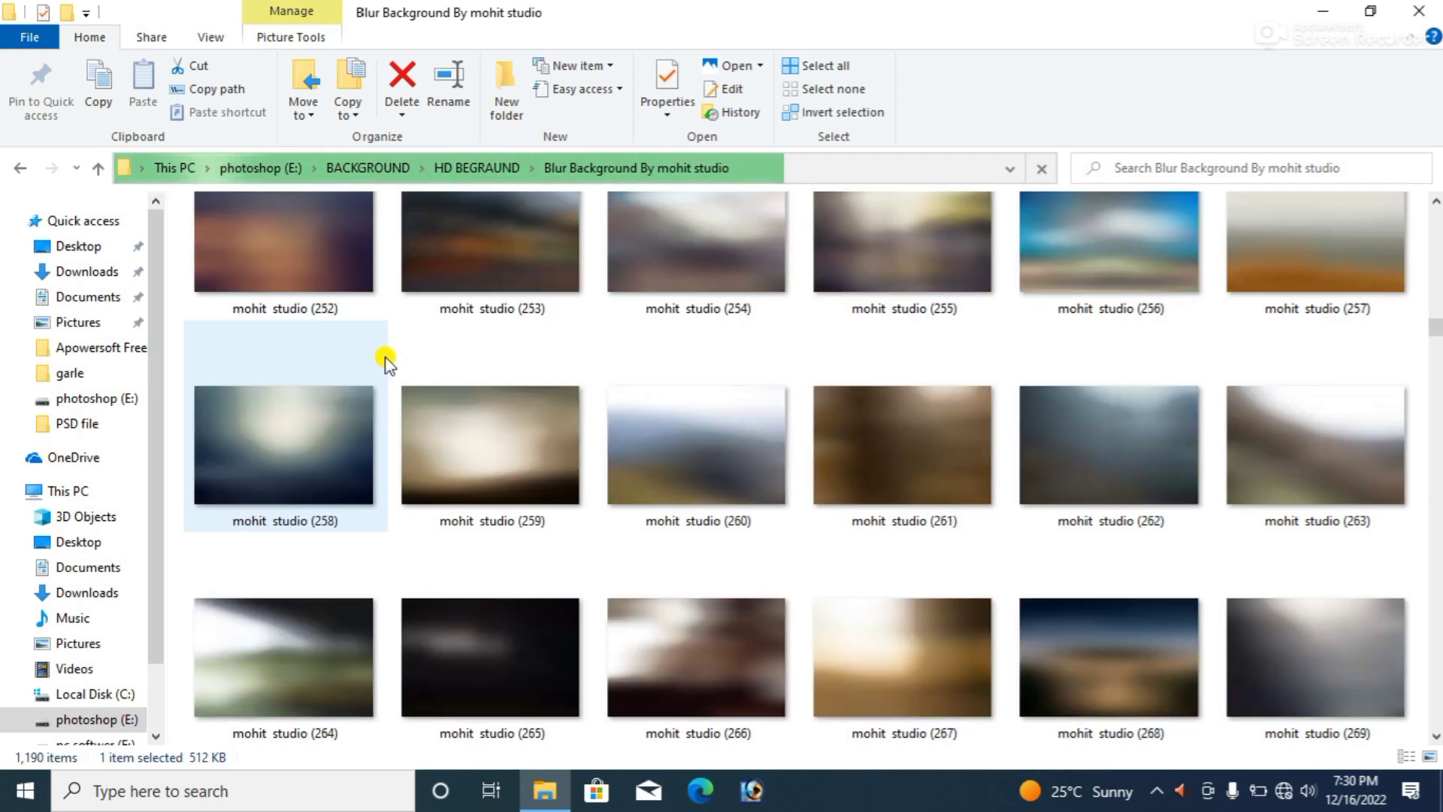
pyautogui.scroll(-2, 382, 353)
pyautogui.scroll(-1, 387, 364)
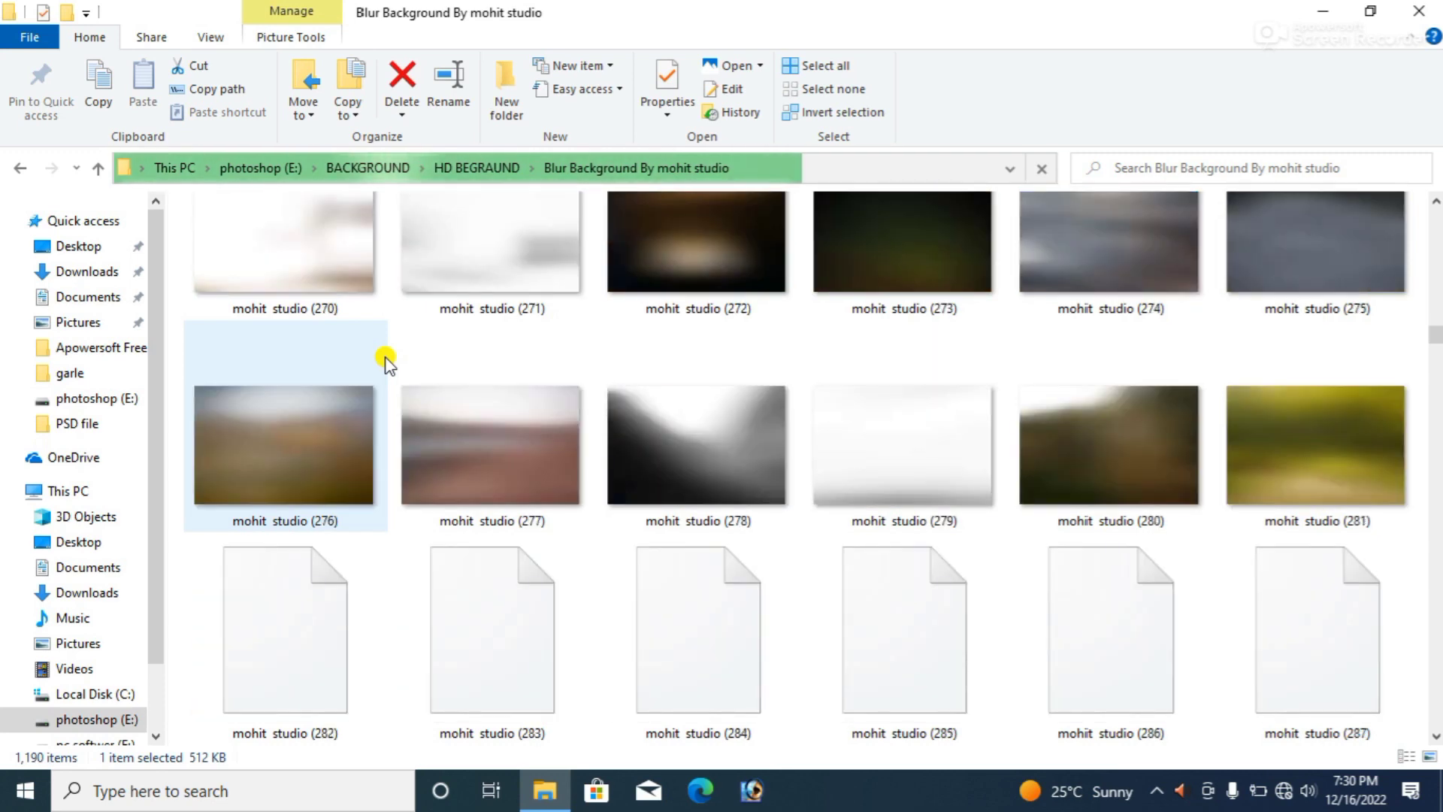
pyautogui.scroll(-1, 387, 365)
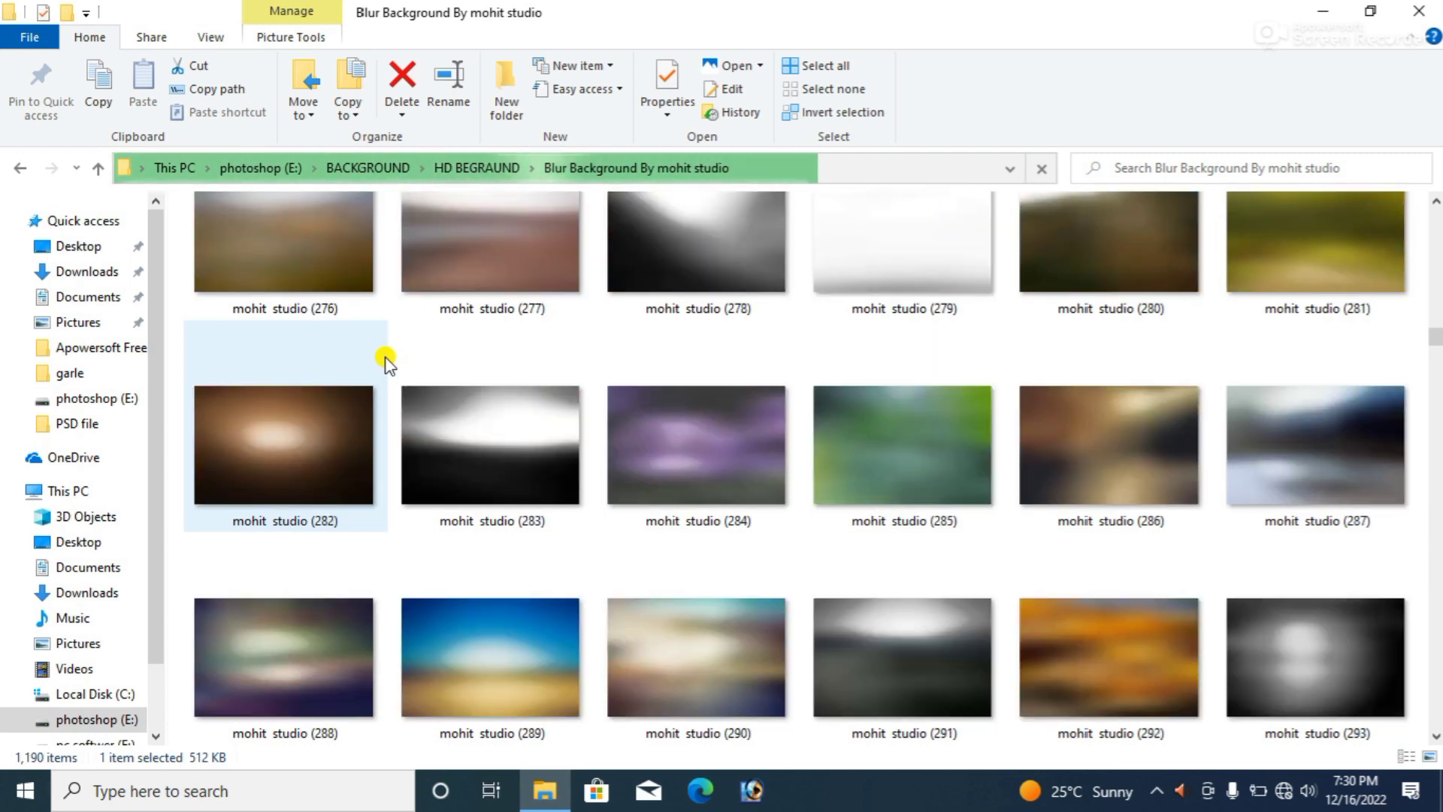
pyautogui.scroll(-1, 387, 364)
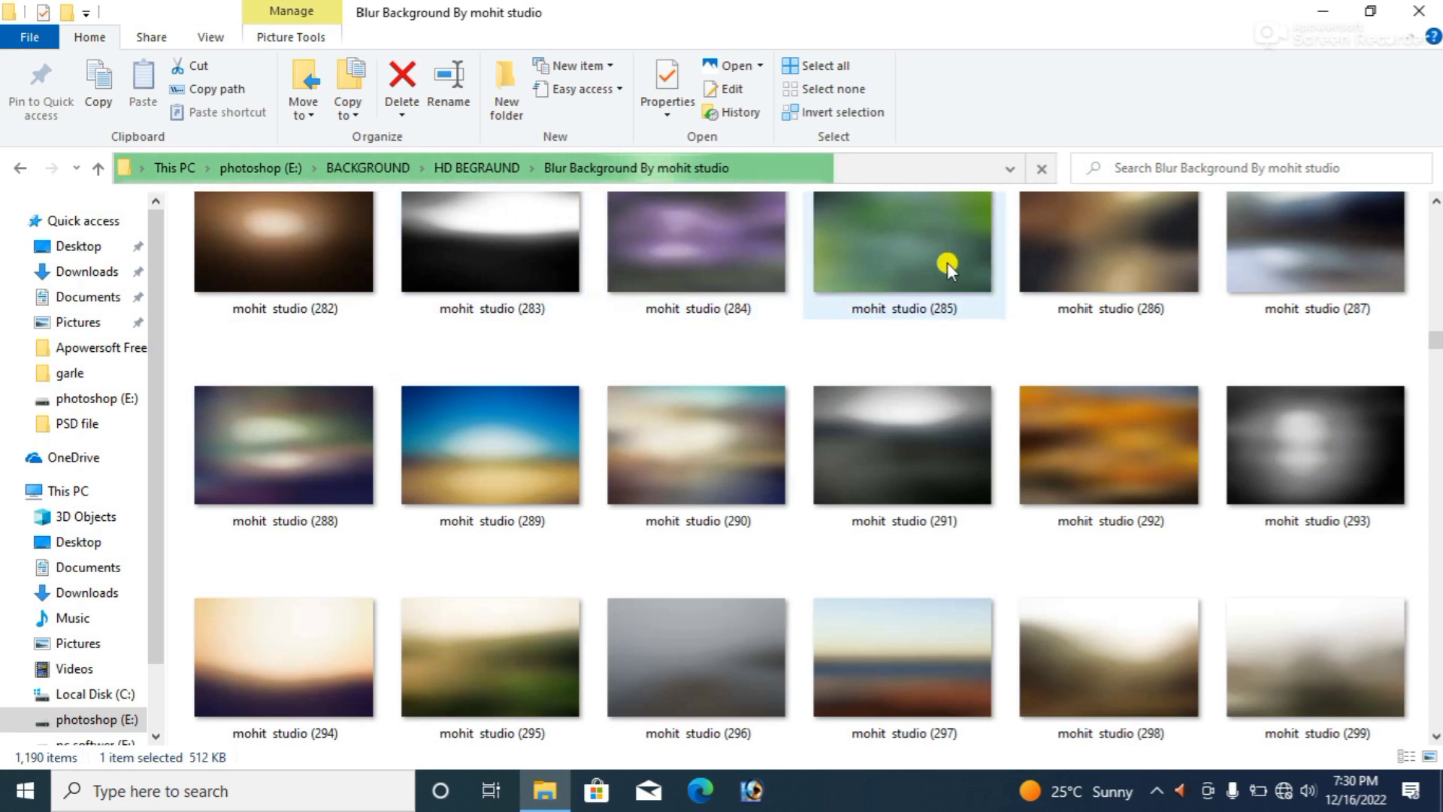
pyautogui.scroll(-1, 686, 383)
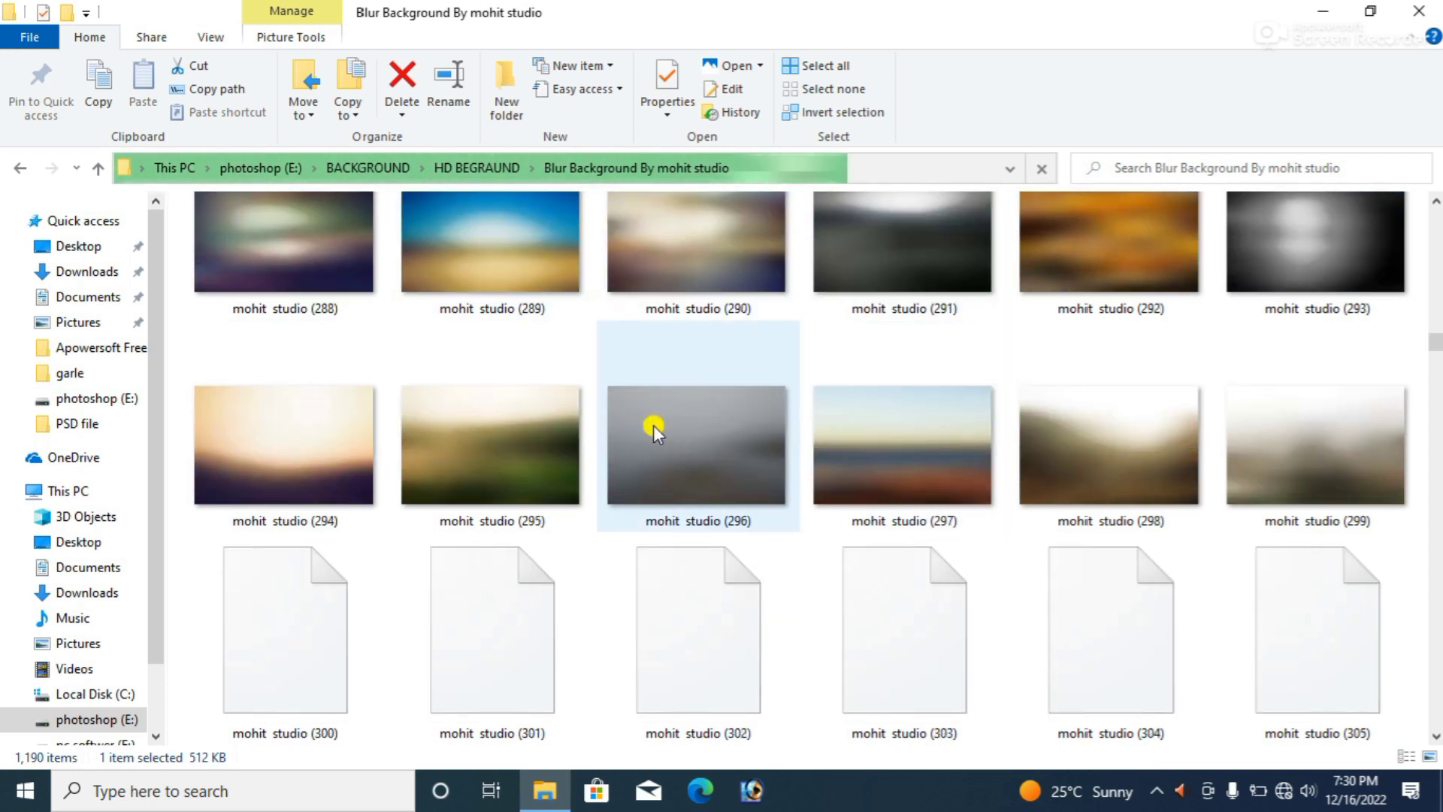
pyautogui.scroll(-1, 652, 426)
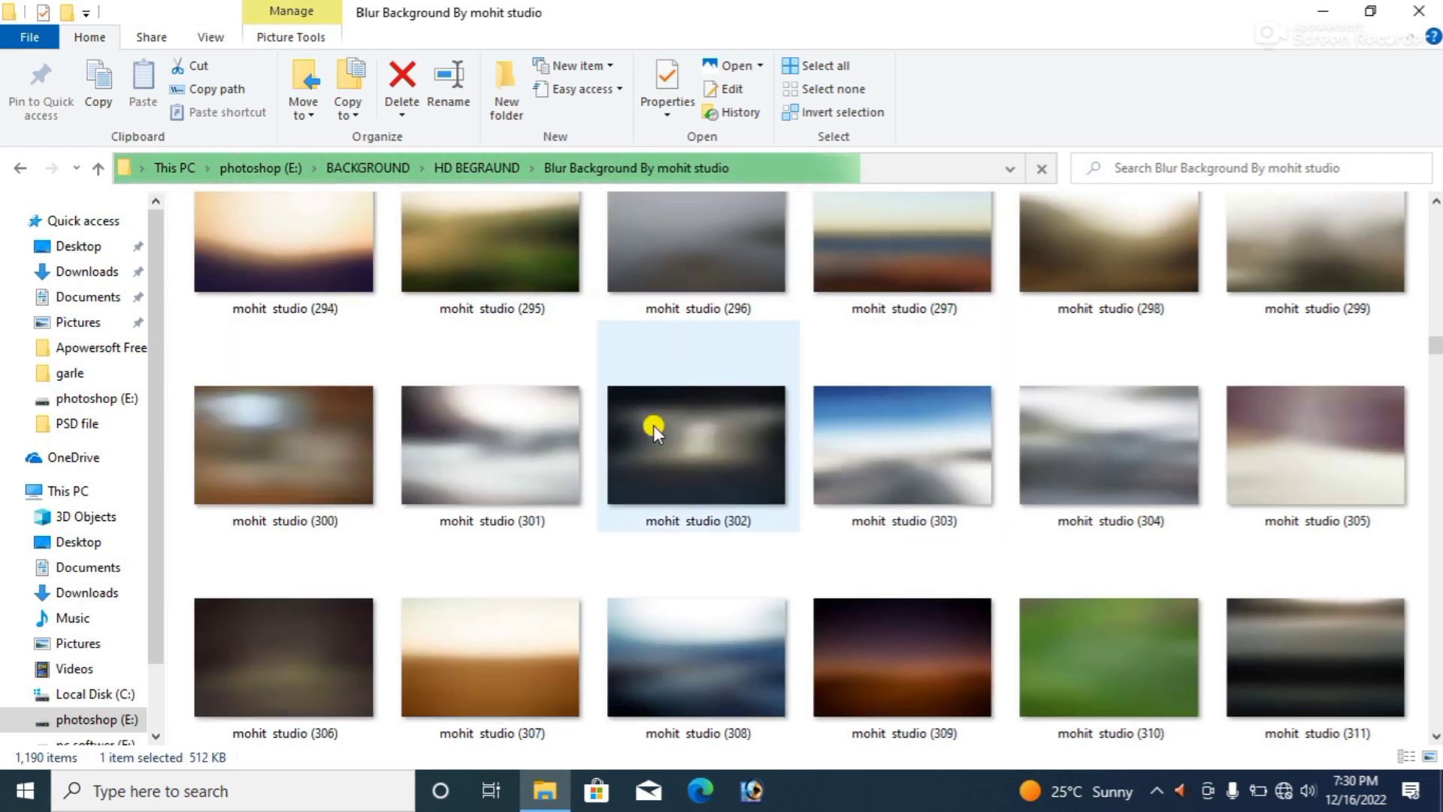
pyautogui.scroll(-1, 653, 425)
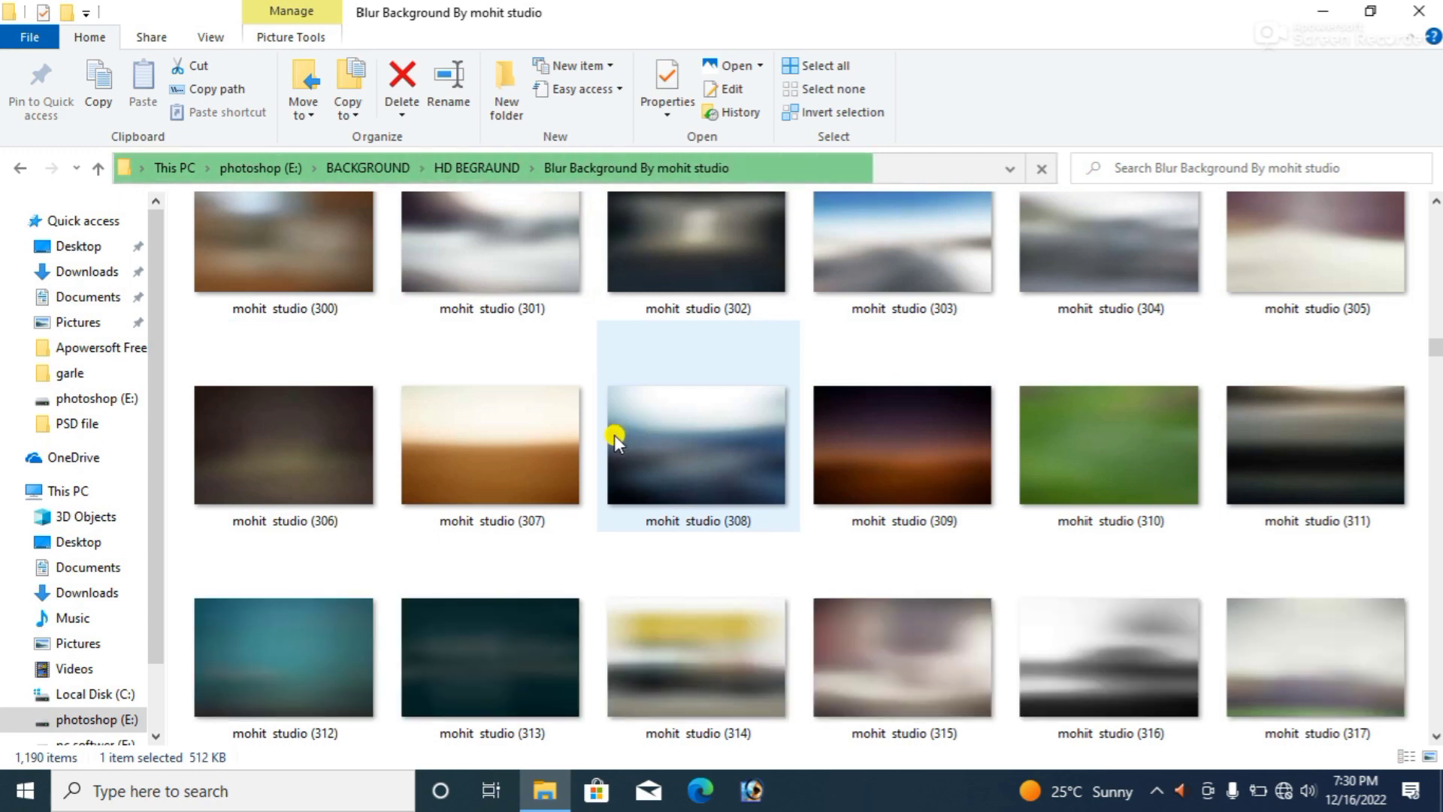
pyautogui.scroll(-1, 616, 434)
pyautogui.scroll(-1, 635, 423)
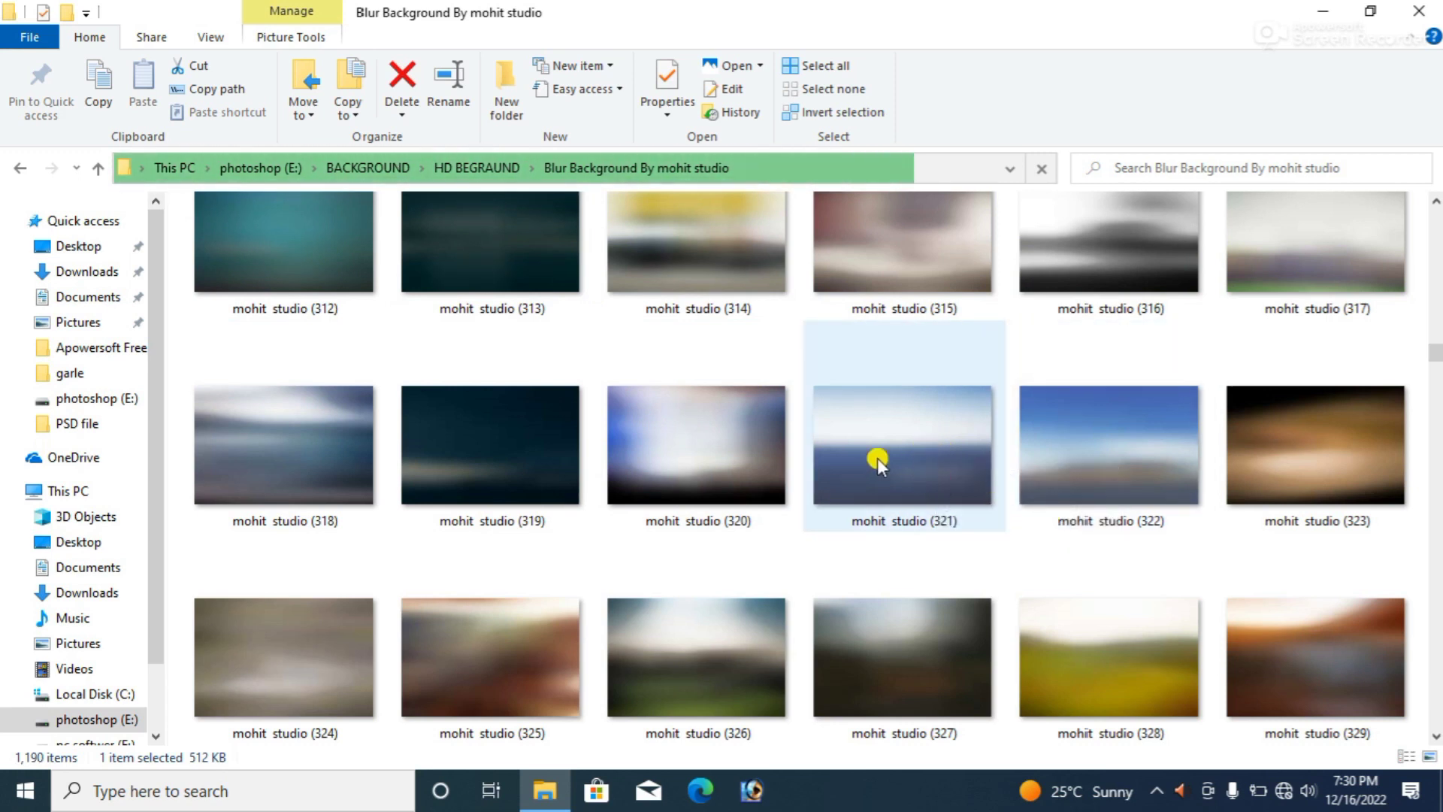
pyautogui.scroll(-1, 877, 458)
pyautogui.scroll(-2, 877, 458)
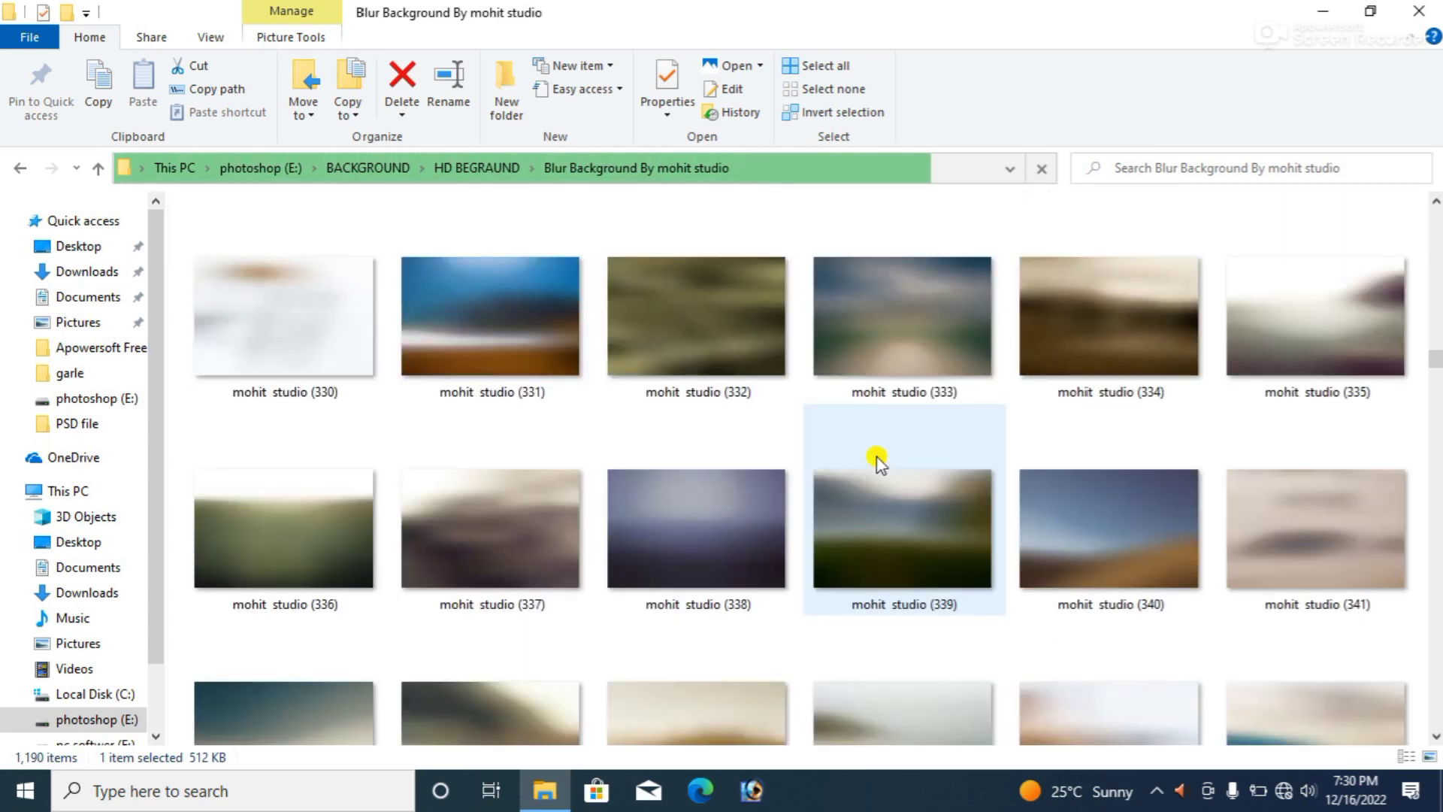
pyautogui.scroll(-1, 876, 455)
pyautogui.scroll(-1, 876, 455)
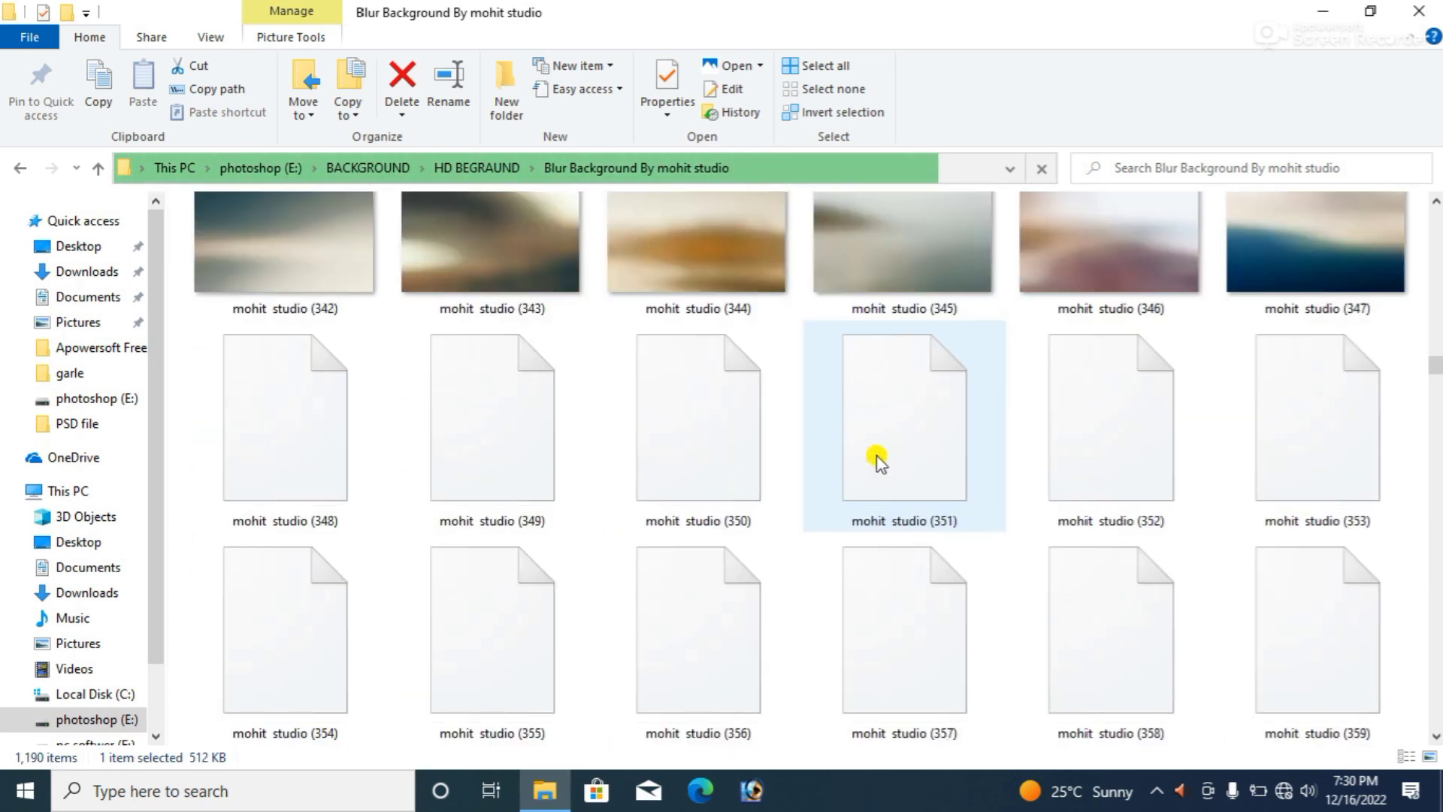
pyautogui.scroll(-1, 875, 454)
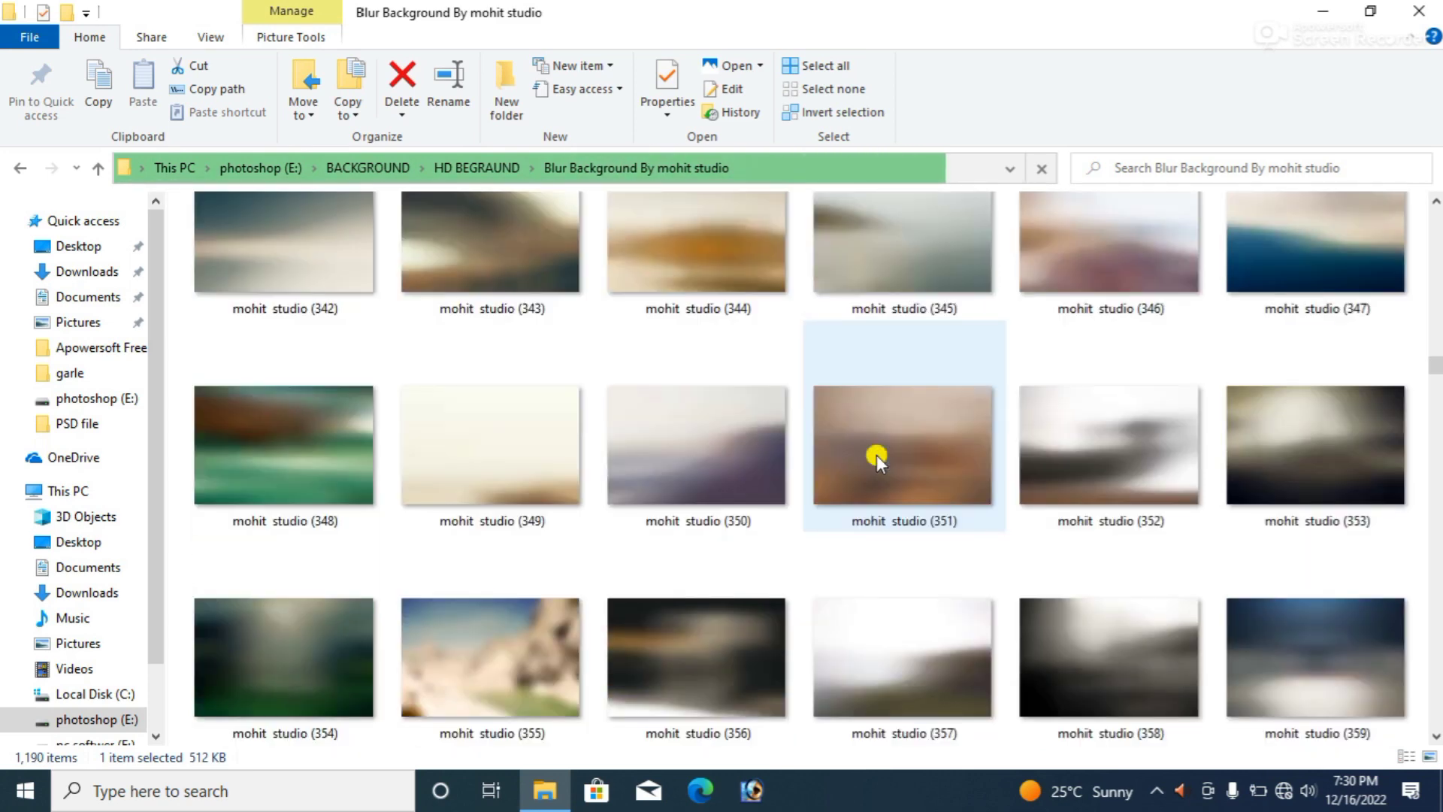
pyautogui.scroll(-1, 875, 454)
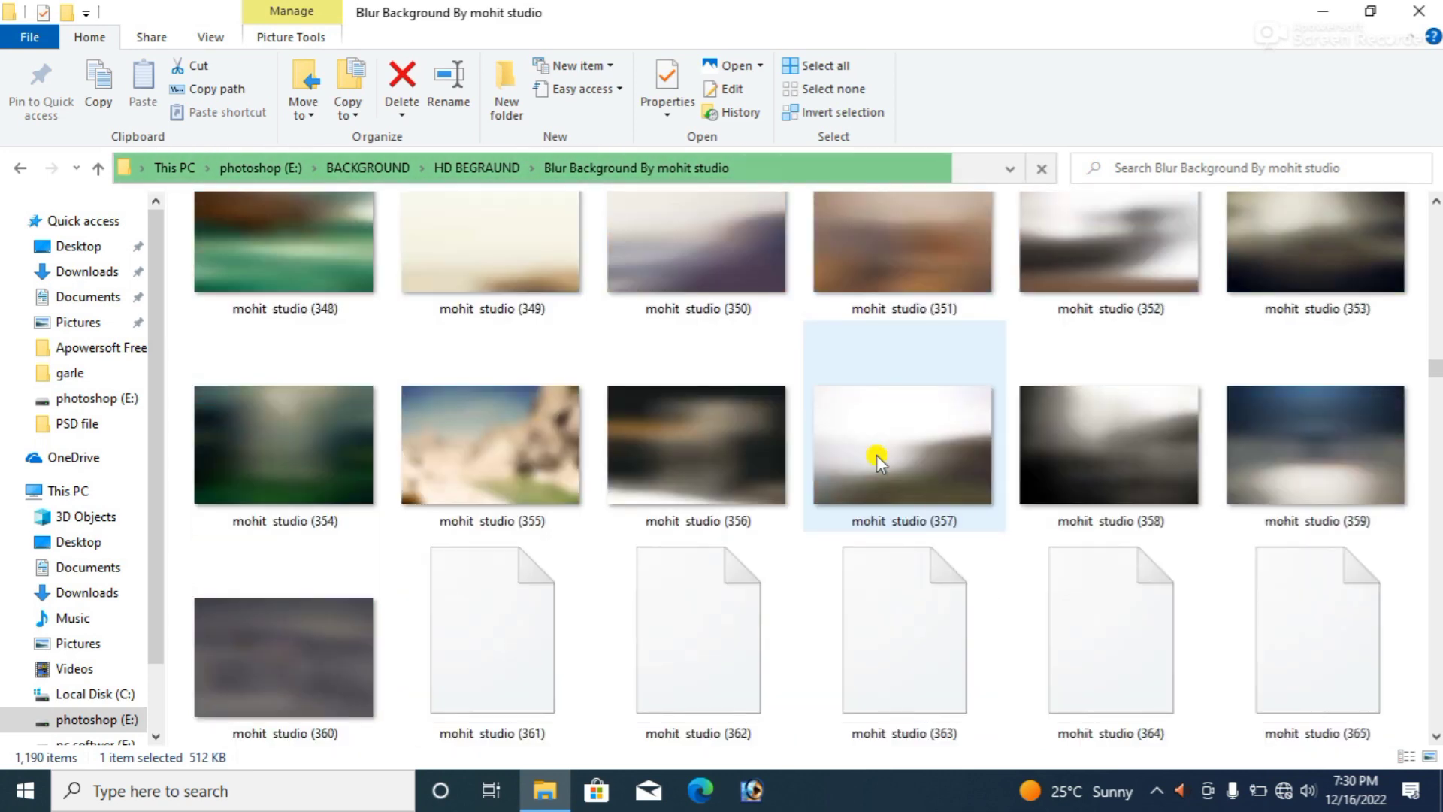
pyautogui.scroll(-1, 876, 454)
pyautogui.scroll(-1, 876, 454)
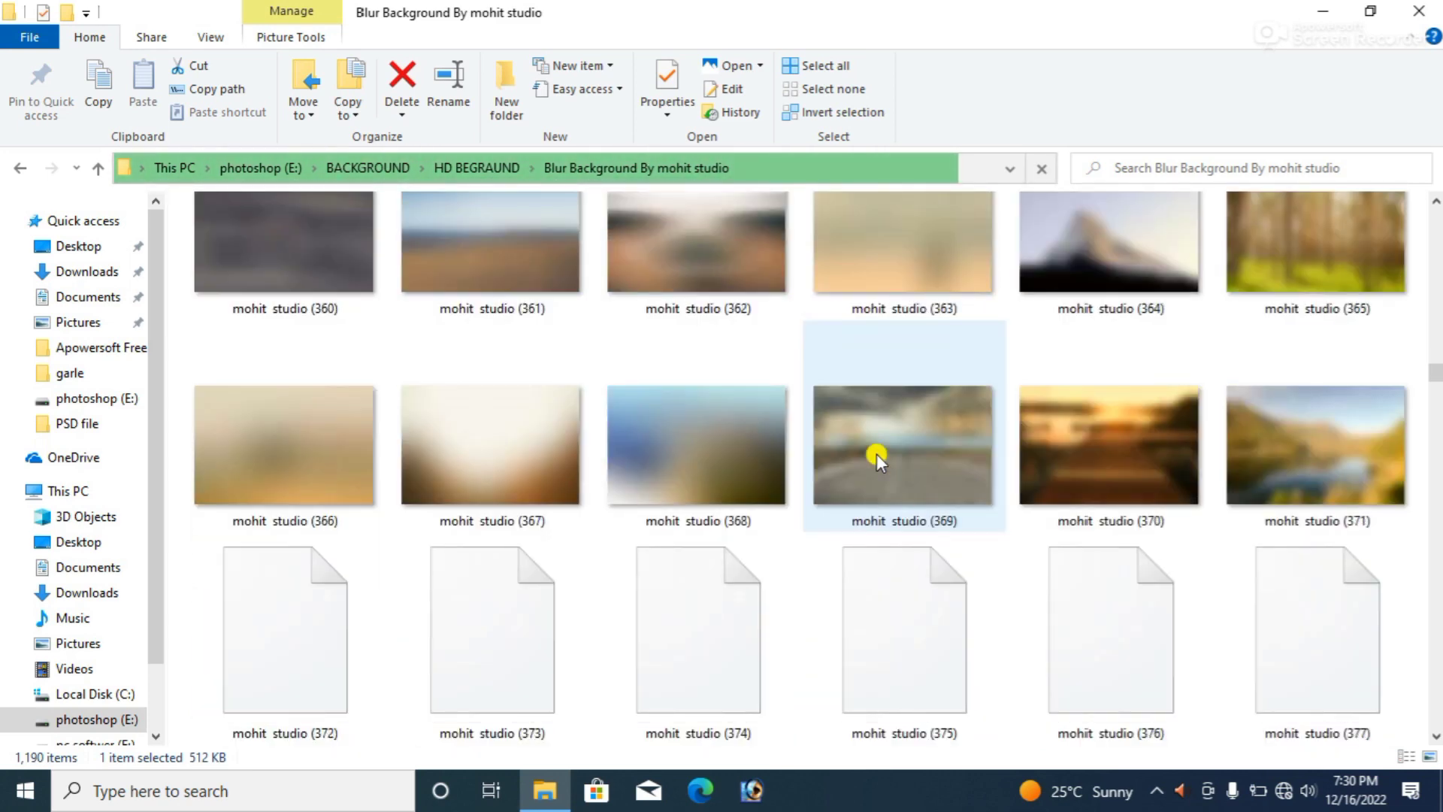
pyautogui.scroll(-1, 877, 454)
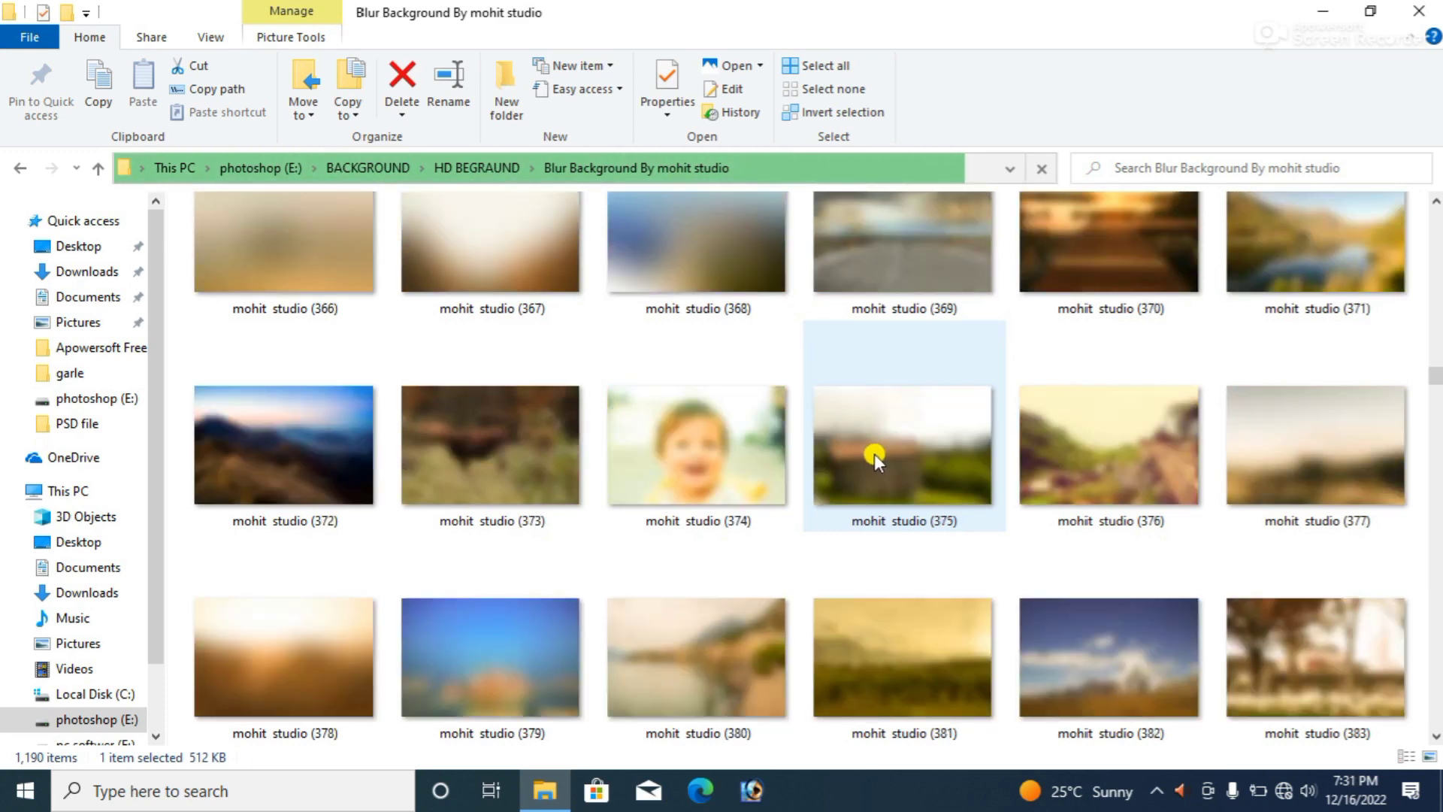
pyautogui.scroll(-1, 874, 453)
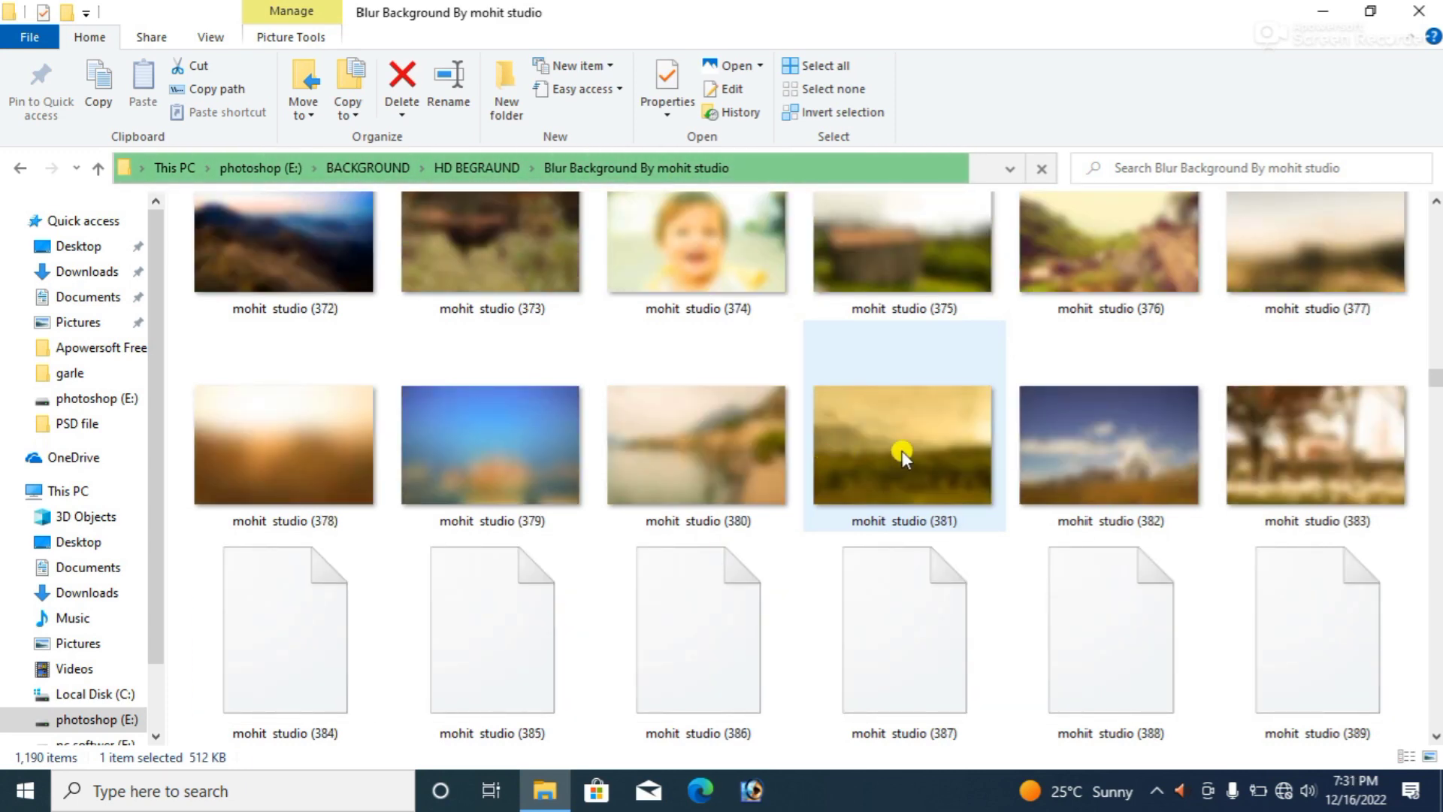
pyautogui.scroll(-2, 901, 449)
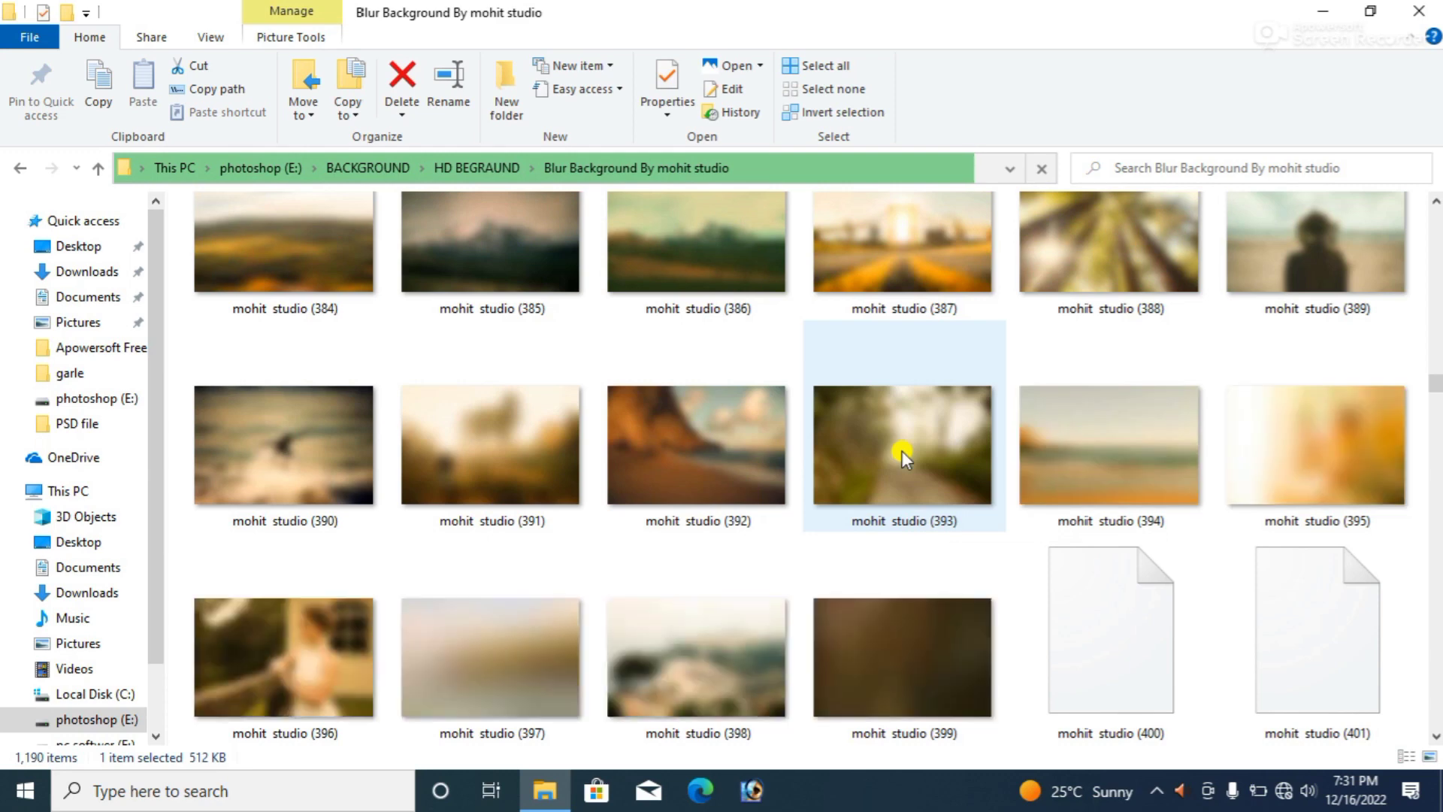
pyautogui.scroll(-1, 900, 449)
pyautogui.scroll(-1, 901, 451)
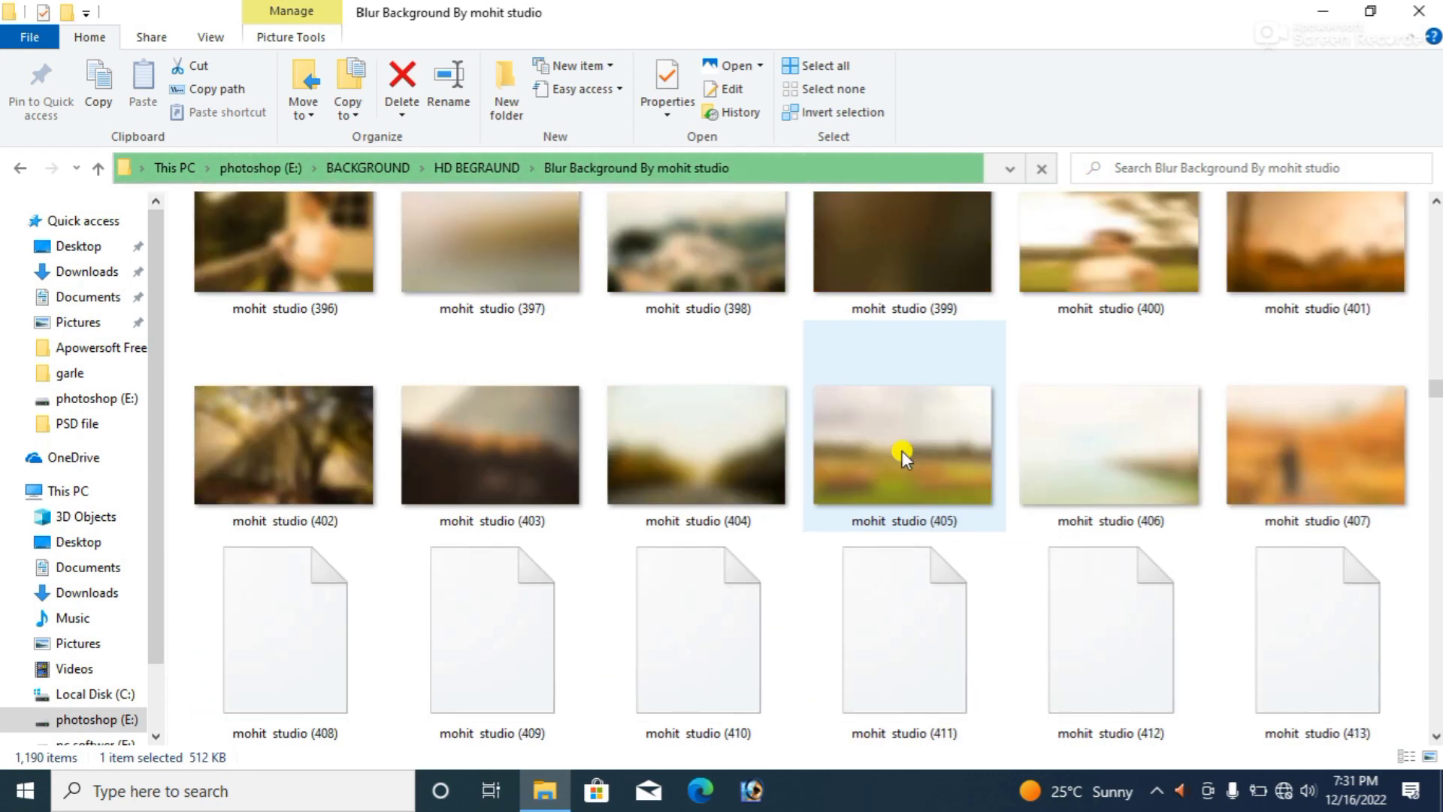
pyautogui.scroll(-1, 901, 449)
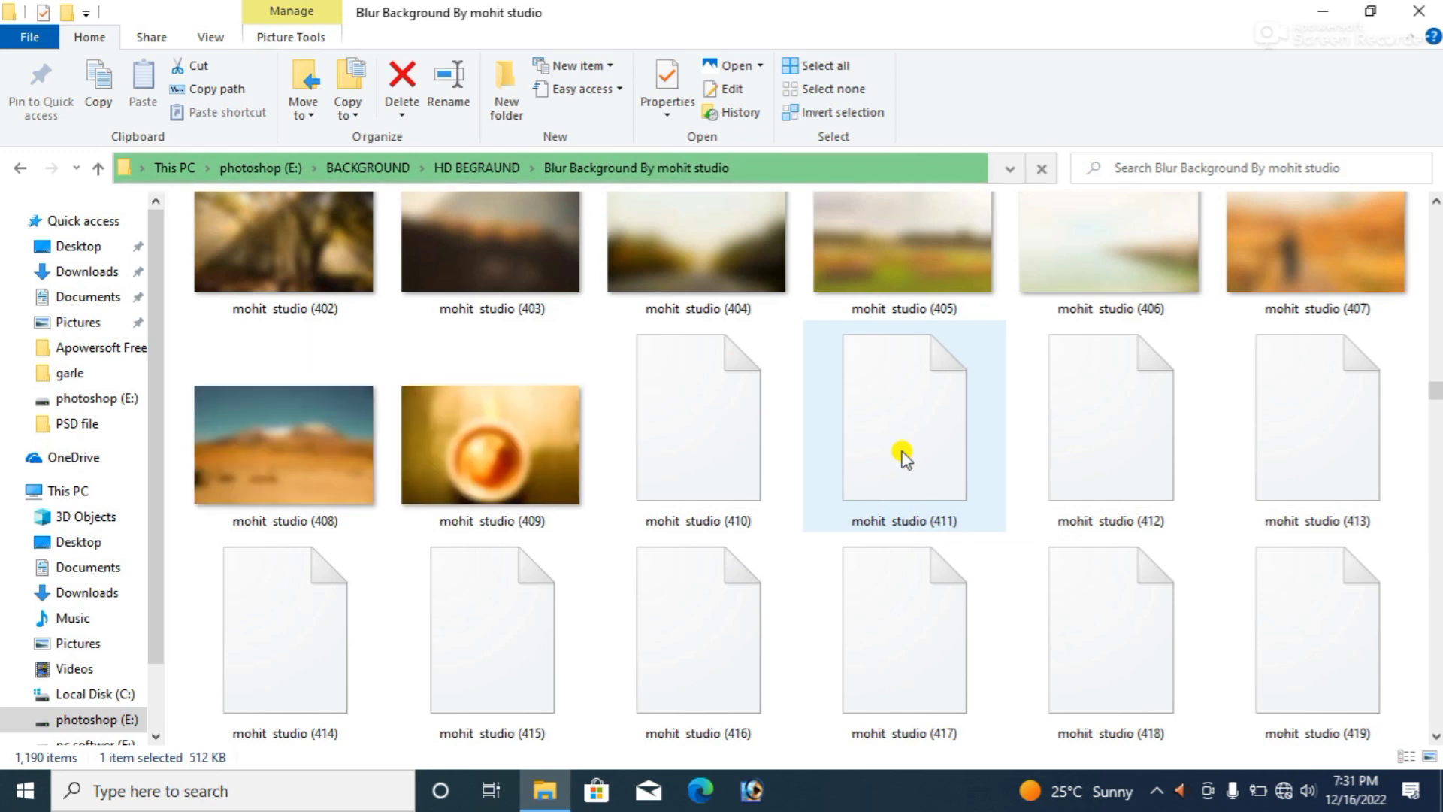
pyautogui.scroll(-1, 901, 450)
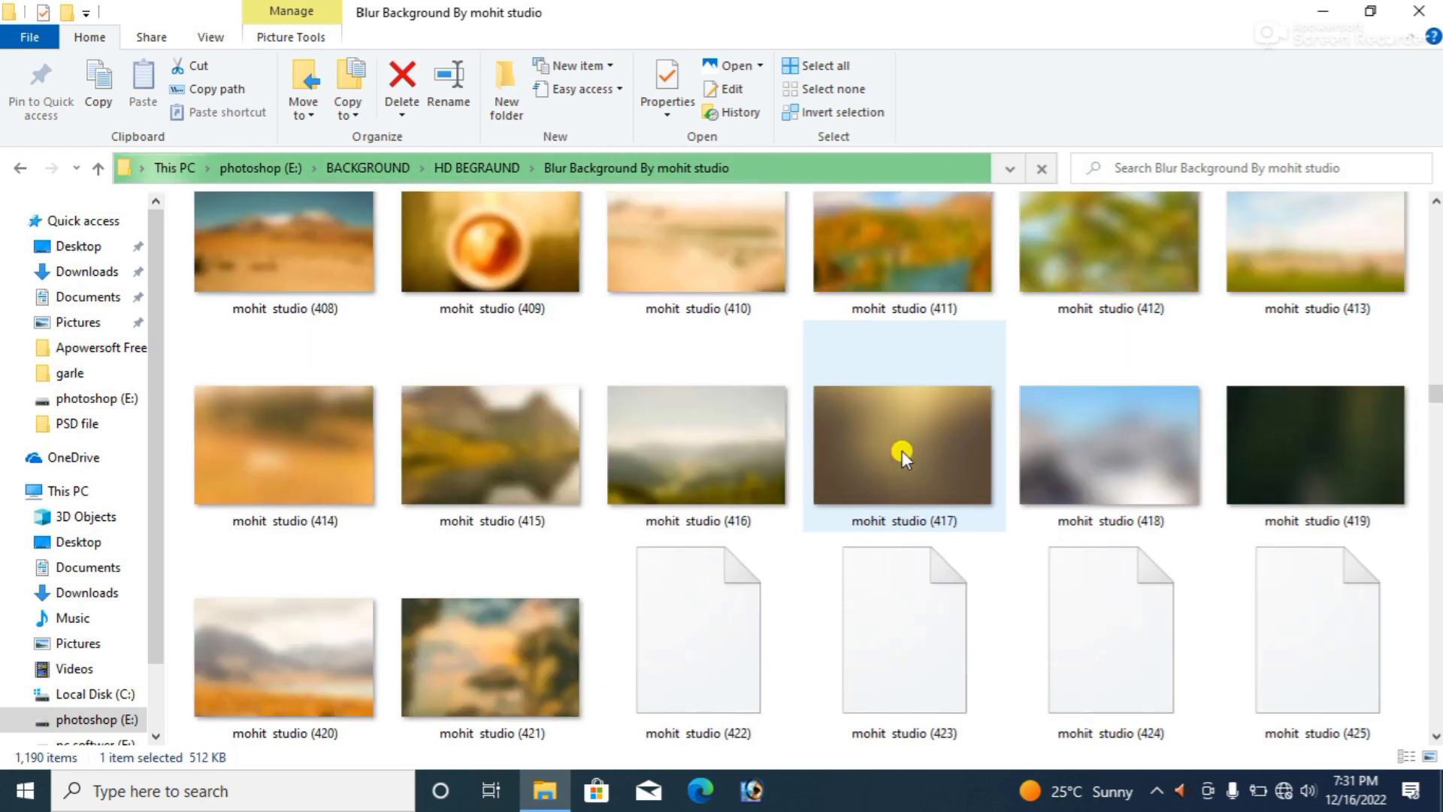
pyautogui.scroll(-1, 900, 450)
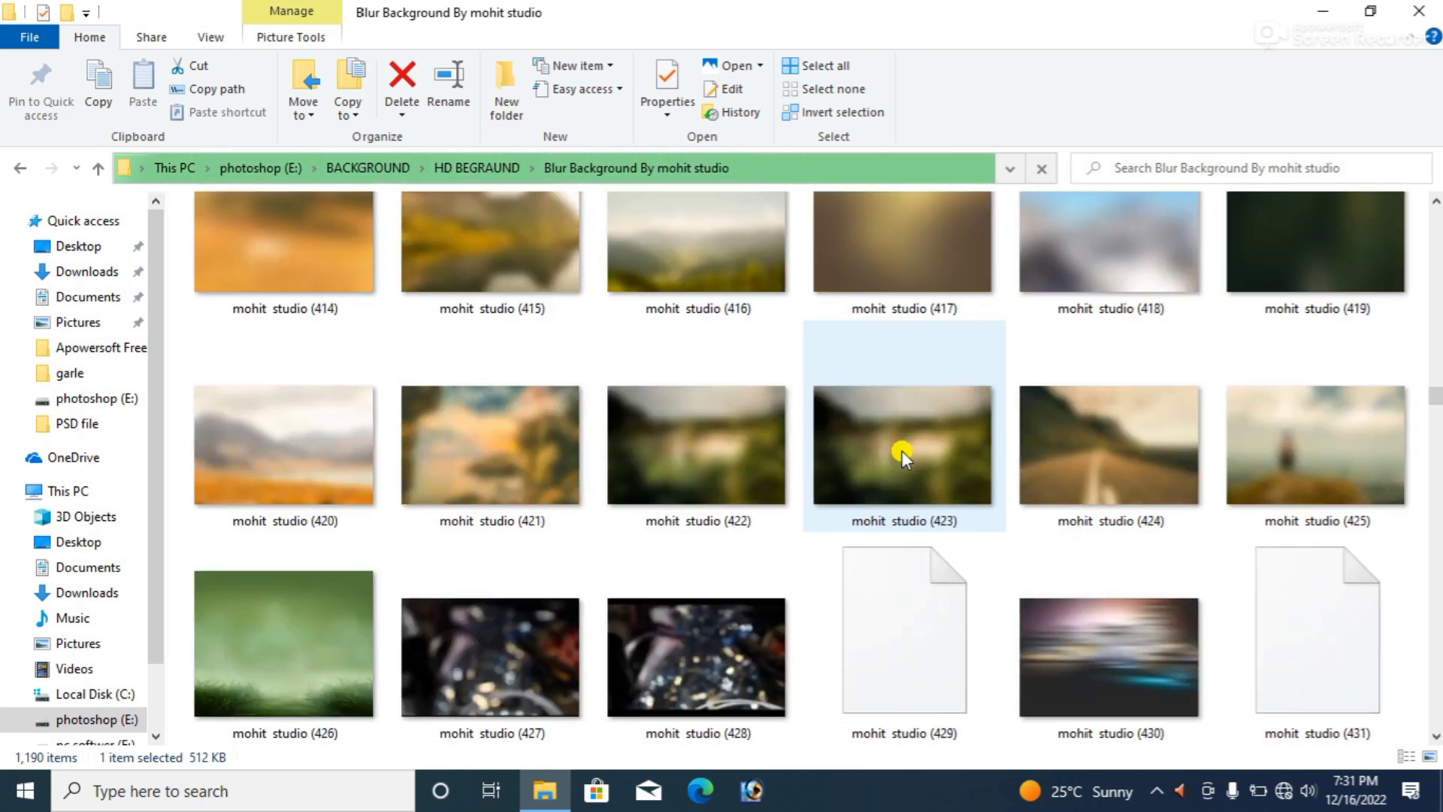
pyautogui.scroll(-1, 901, 449)
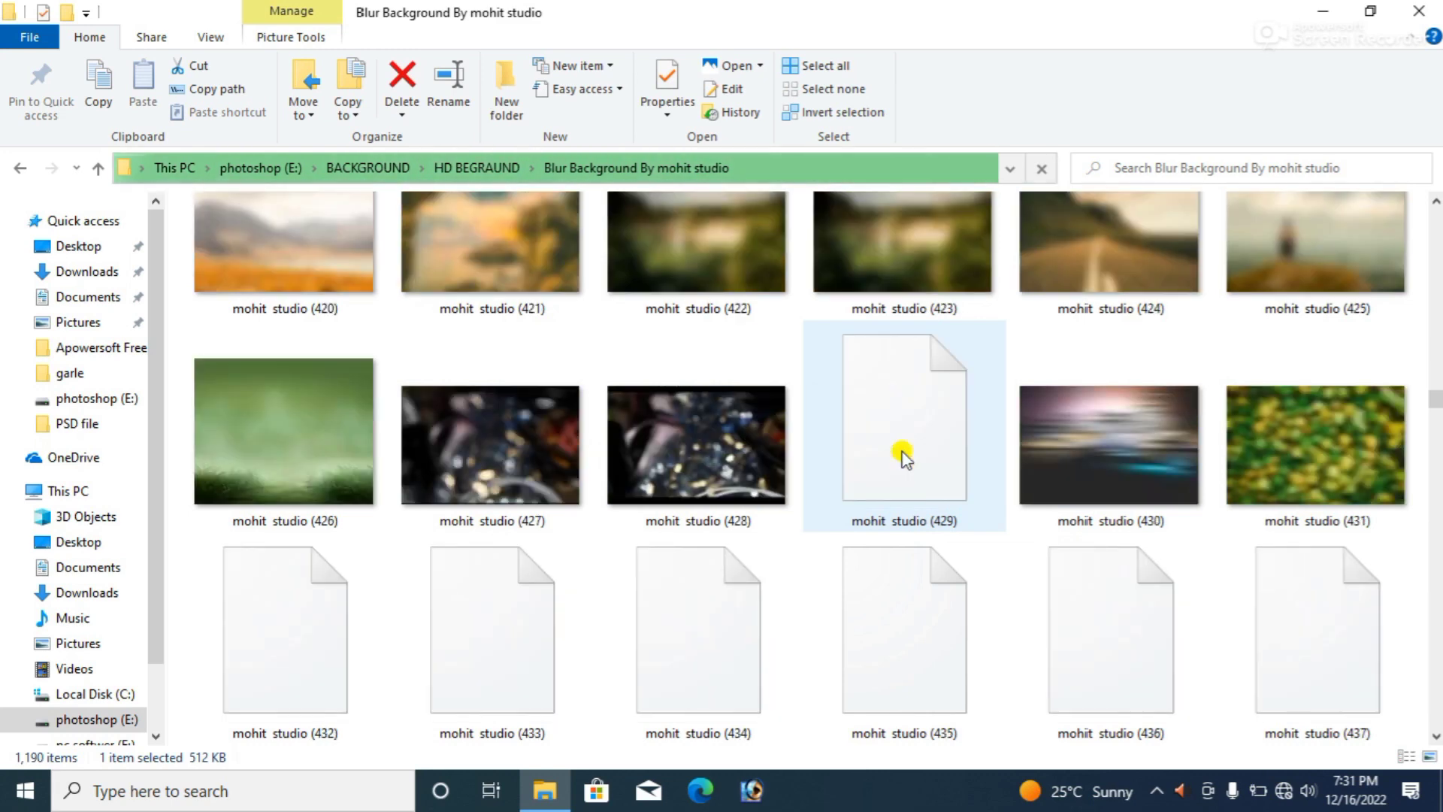
pyautogui.scroll(-1, 902, 455)
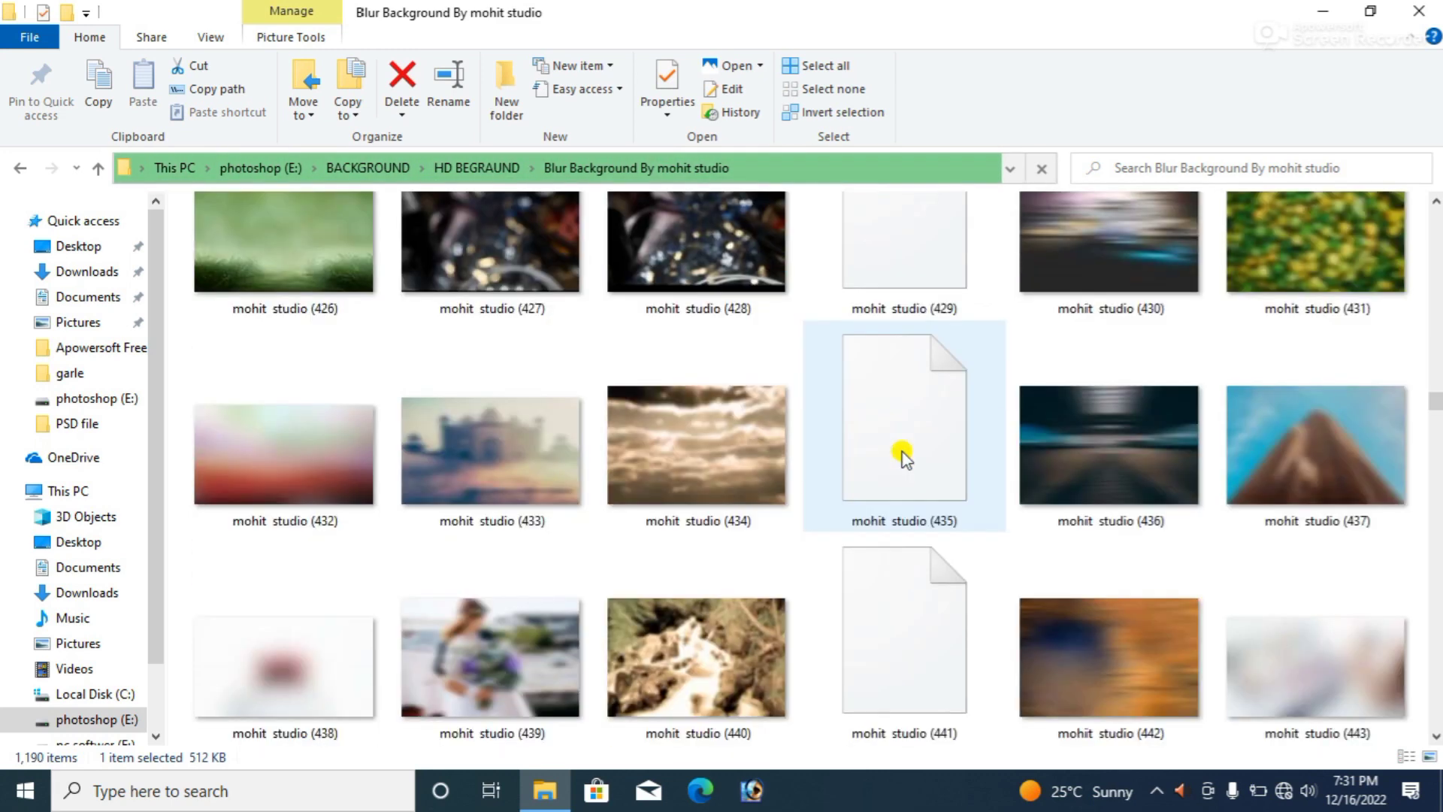
pyautogui.scroll(-1, 902, 454)
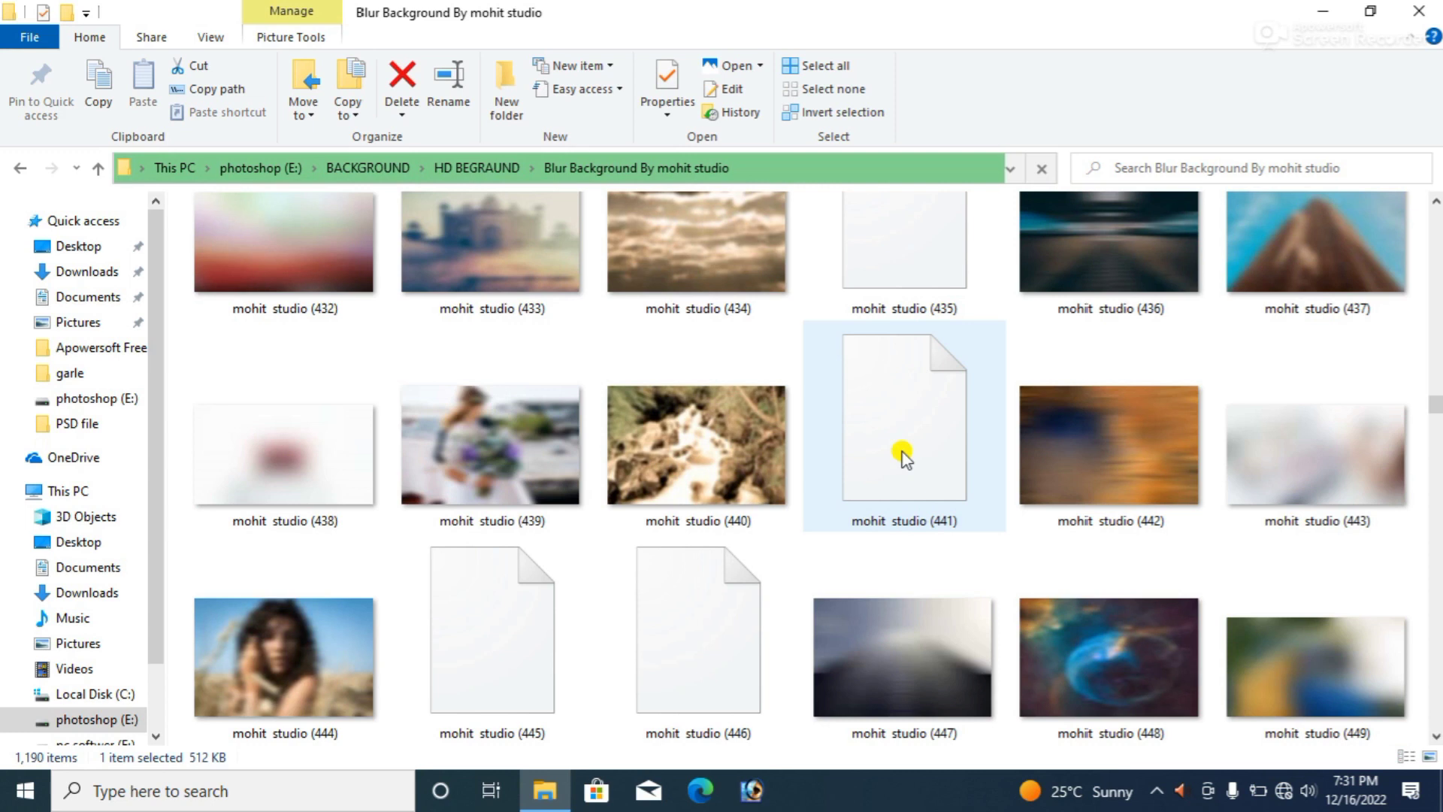
pyautogui.scroll(-1, 902, 455)
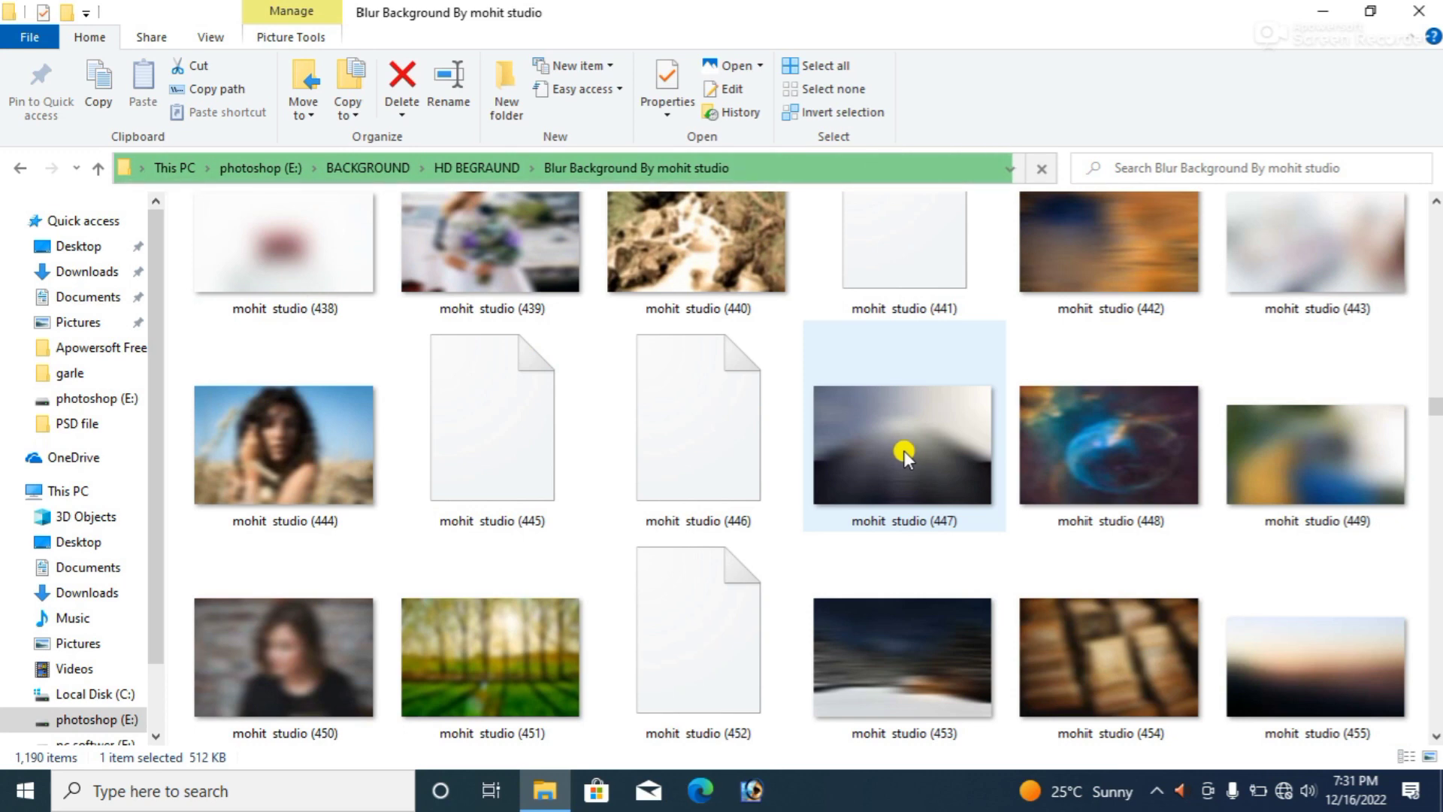
pyautogui.scroll(-2, 903, 449)
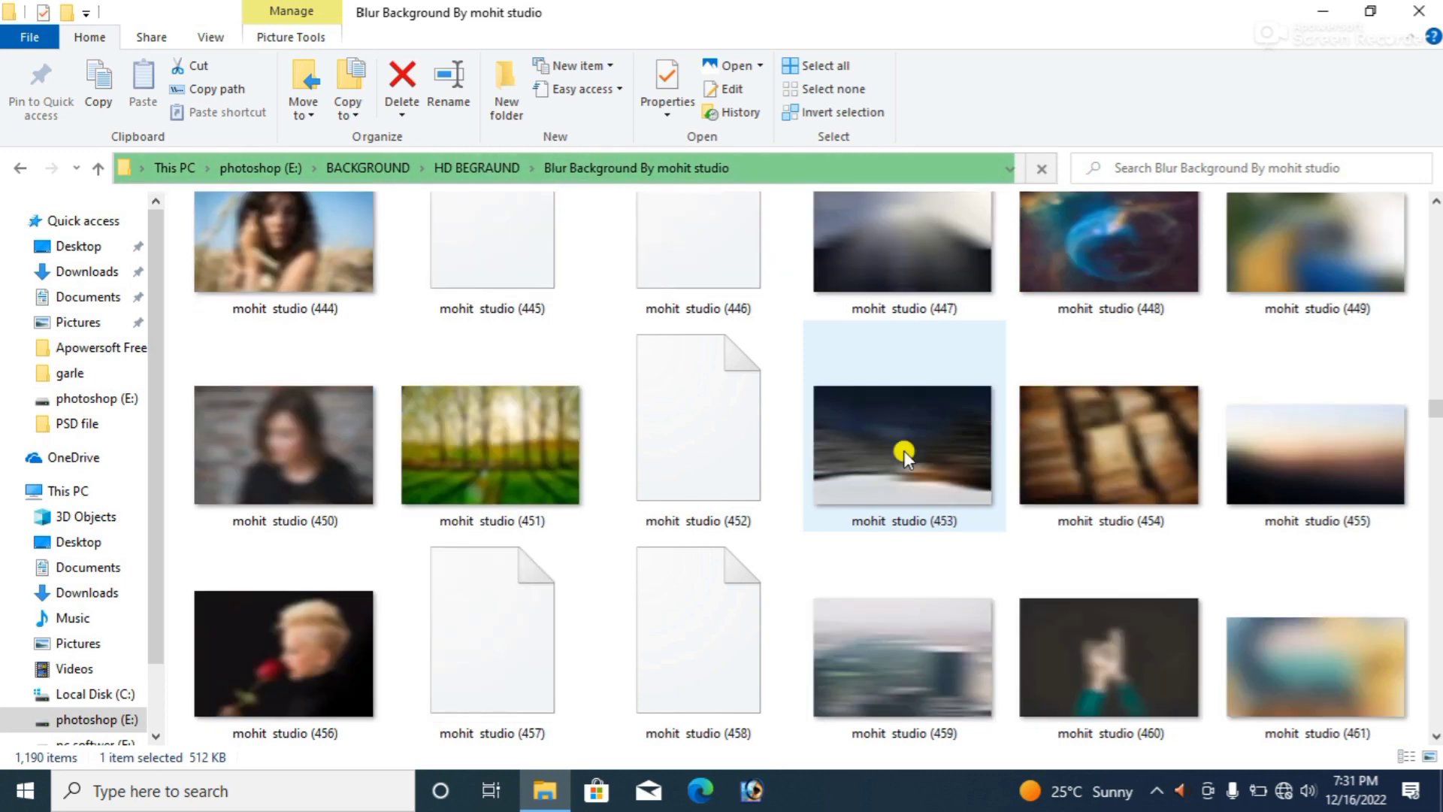
pyautogui.scroll(-1, 904, 450)
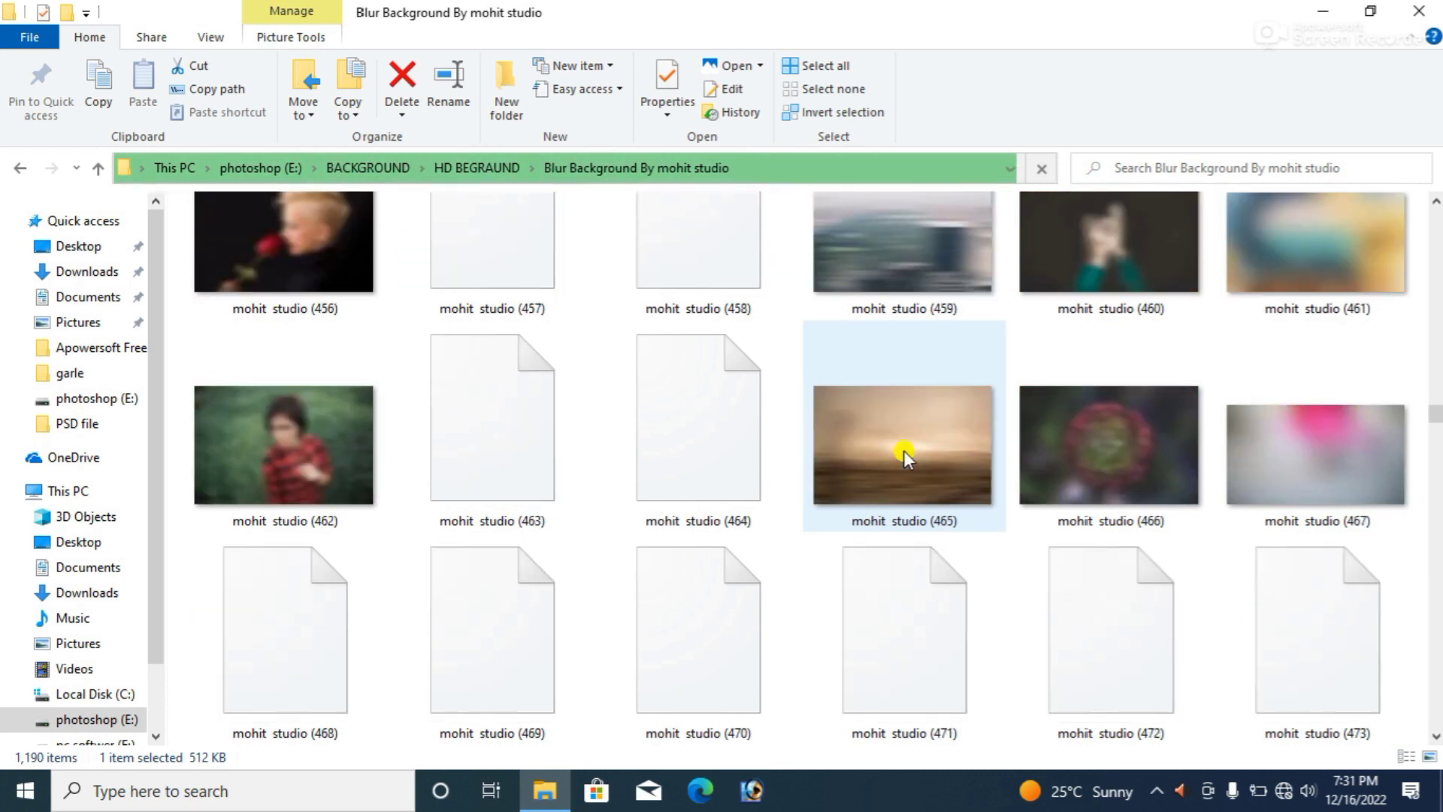
pyautogui.scroll(-1, 903, 450)
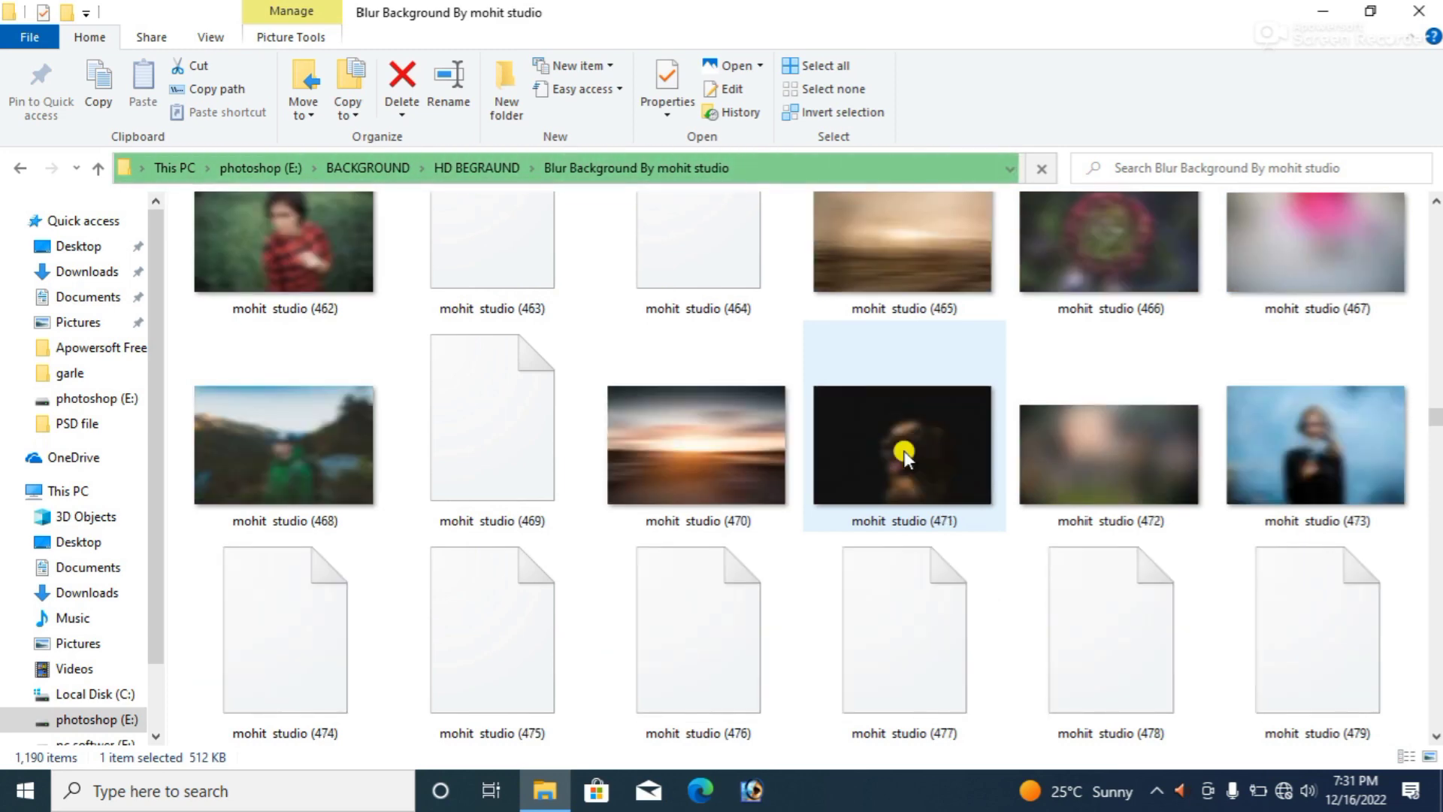
pyautogui.scroll(1, 903, 450)
pyautogui.scroll(2, 902, 450)
pyautogui.scroll(3, 903, 451)
pyautogui.scroll(4, 903, 450)
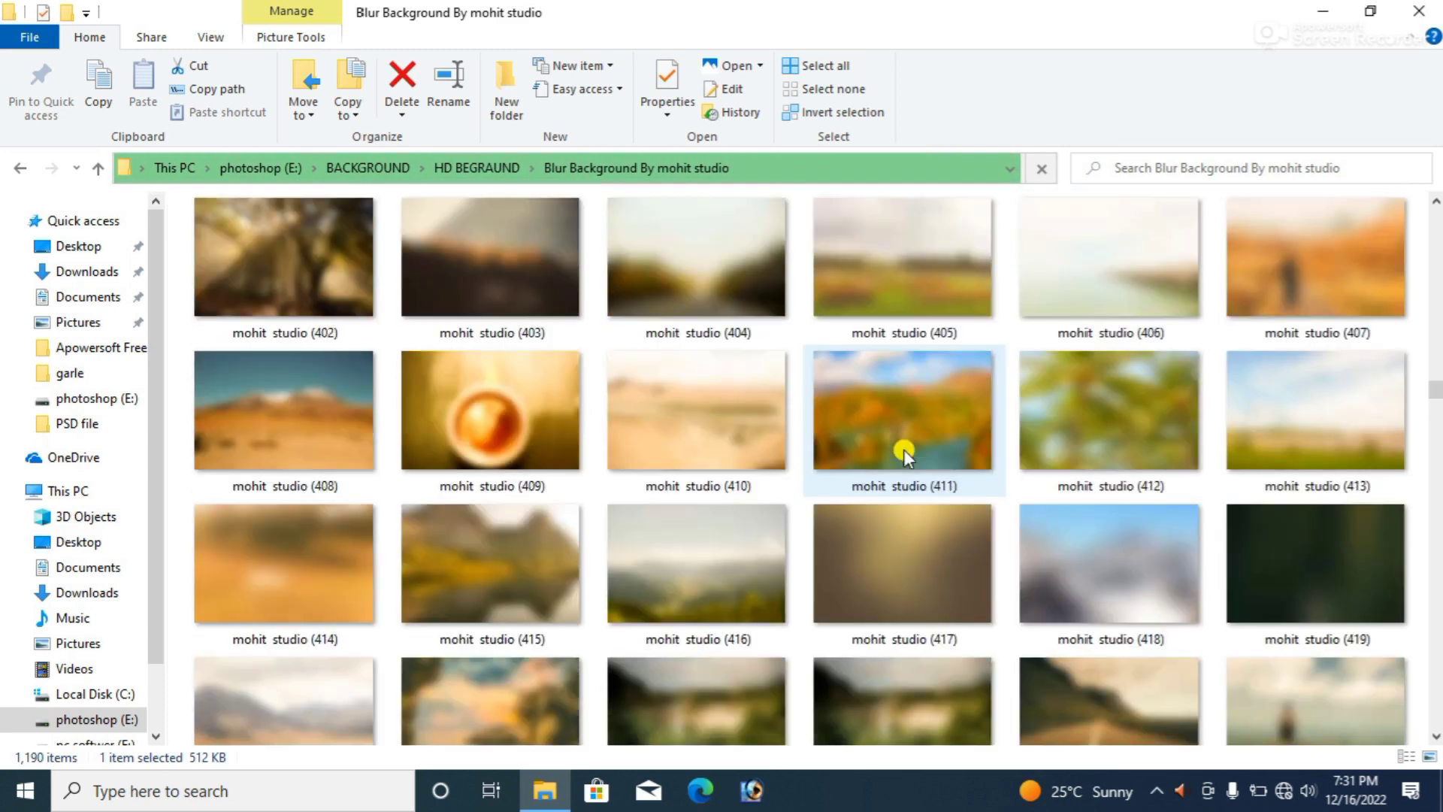
pyautogui.scroll(2, 903, 449)
pyautogui.scroll(-5, 904, 450)
pyautogui.scroll(-3, 903, 450)
pyautogui.scroll(-1, 903, 450)
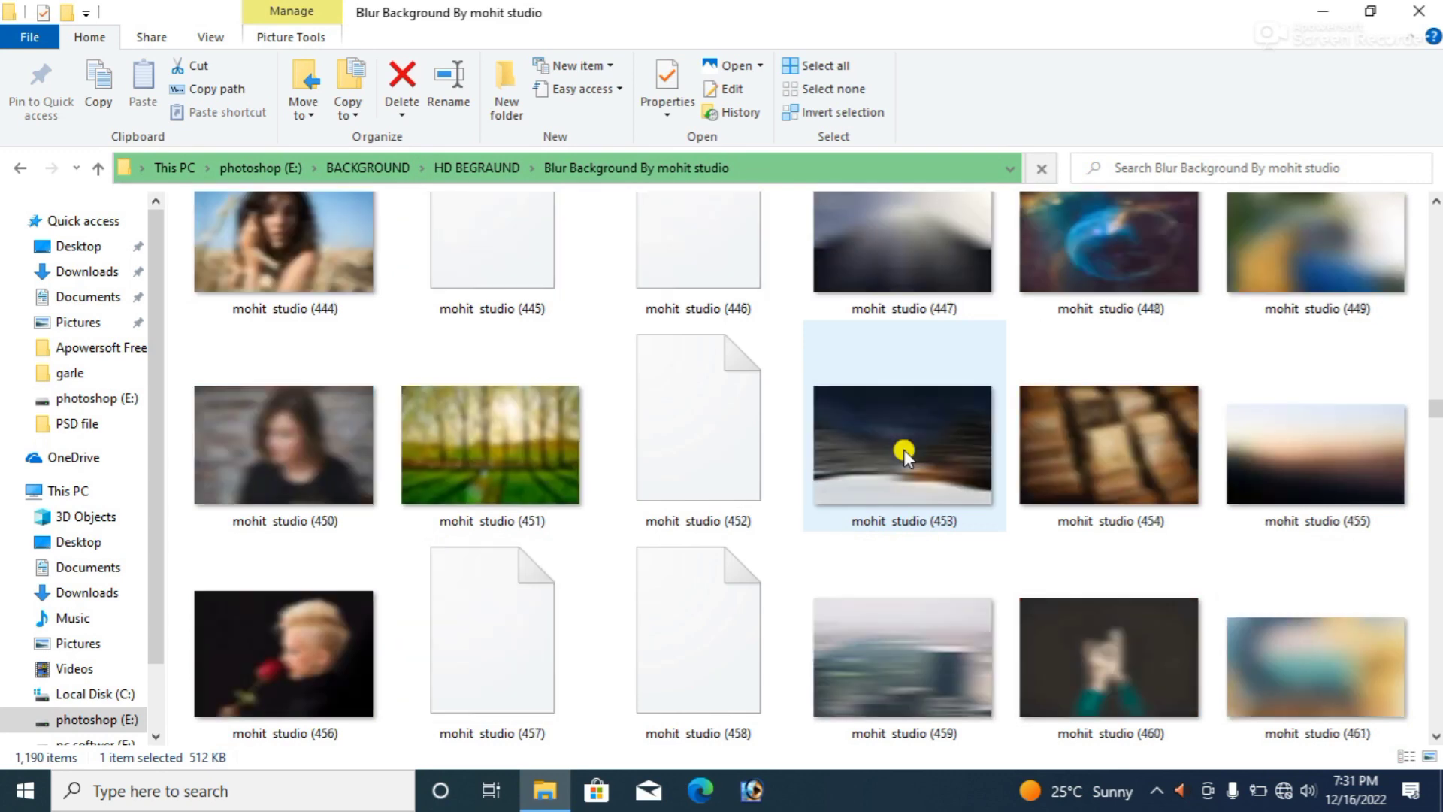
pyautogui.scroll(-1, 903, 450)
pyautogui.scroll(-1, 903, 450)
pyautogui.scroll(-1, 903, 450)
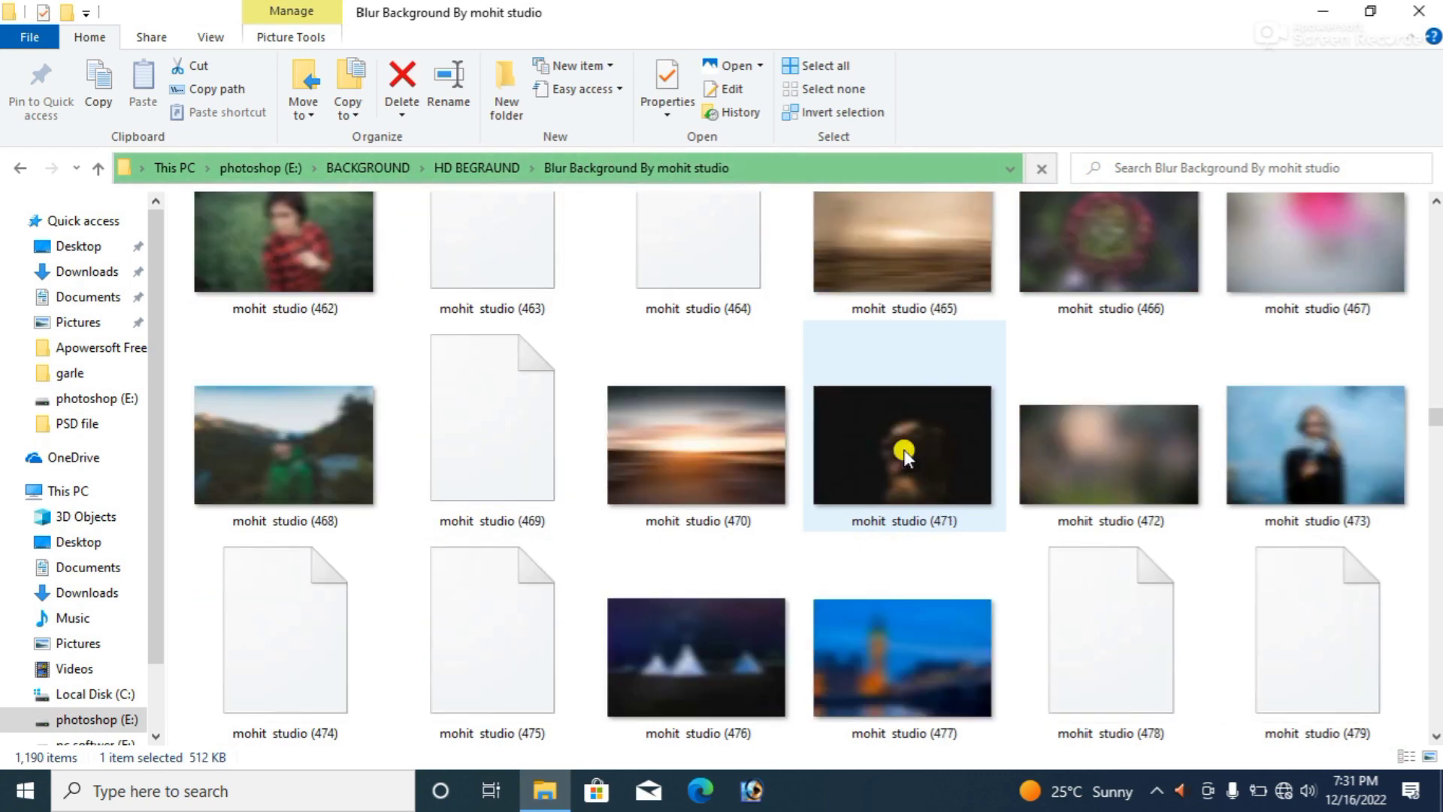
pyautogui.scroll(-1, 903, 450)
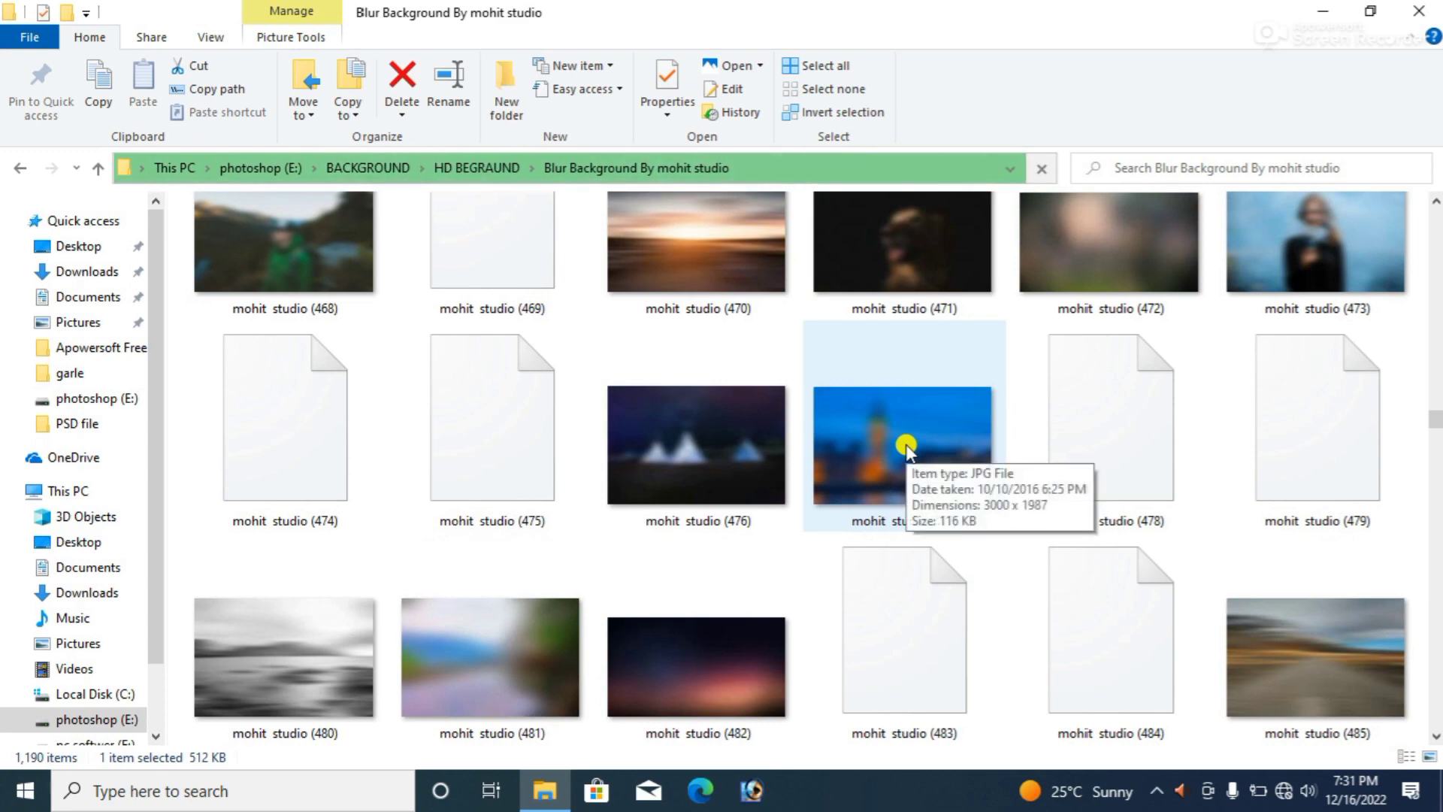
pyautogui.scroll(-1, 907, 450)
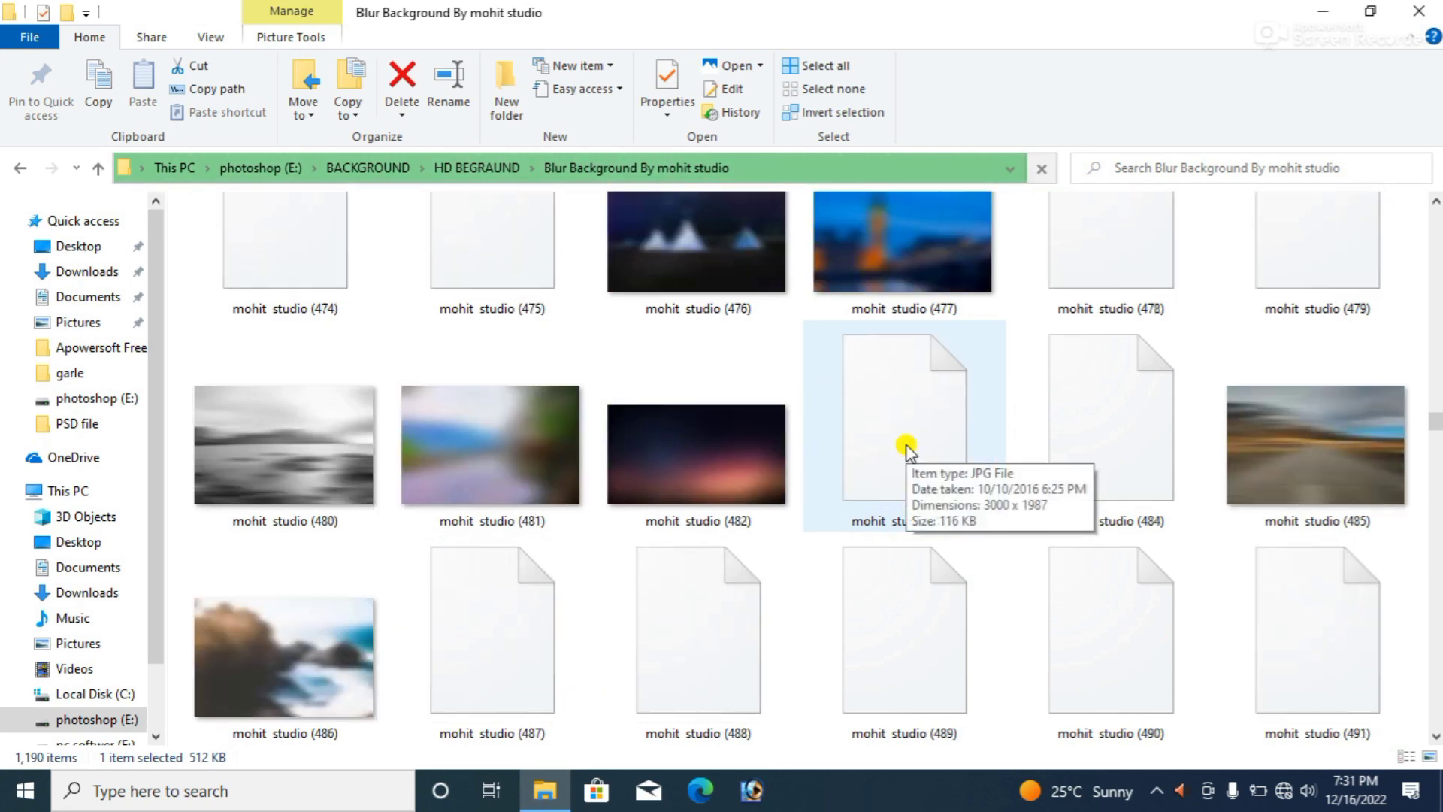
pyautogui.scroll(-1, 908, 450)
pyautogui.scroll(1, 909, 452)
pyautogui.scroll(-1, 906, 446)
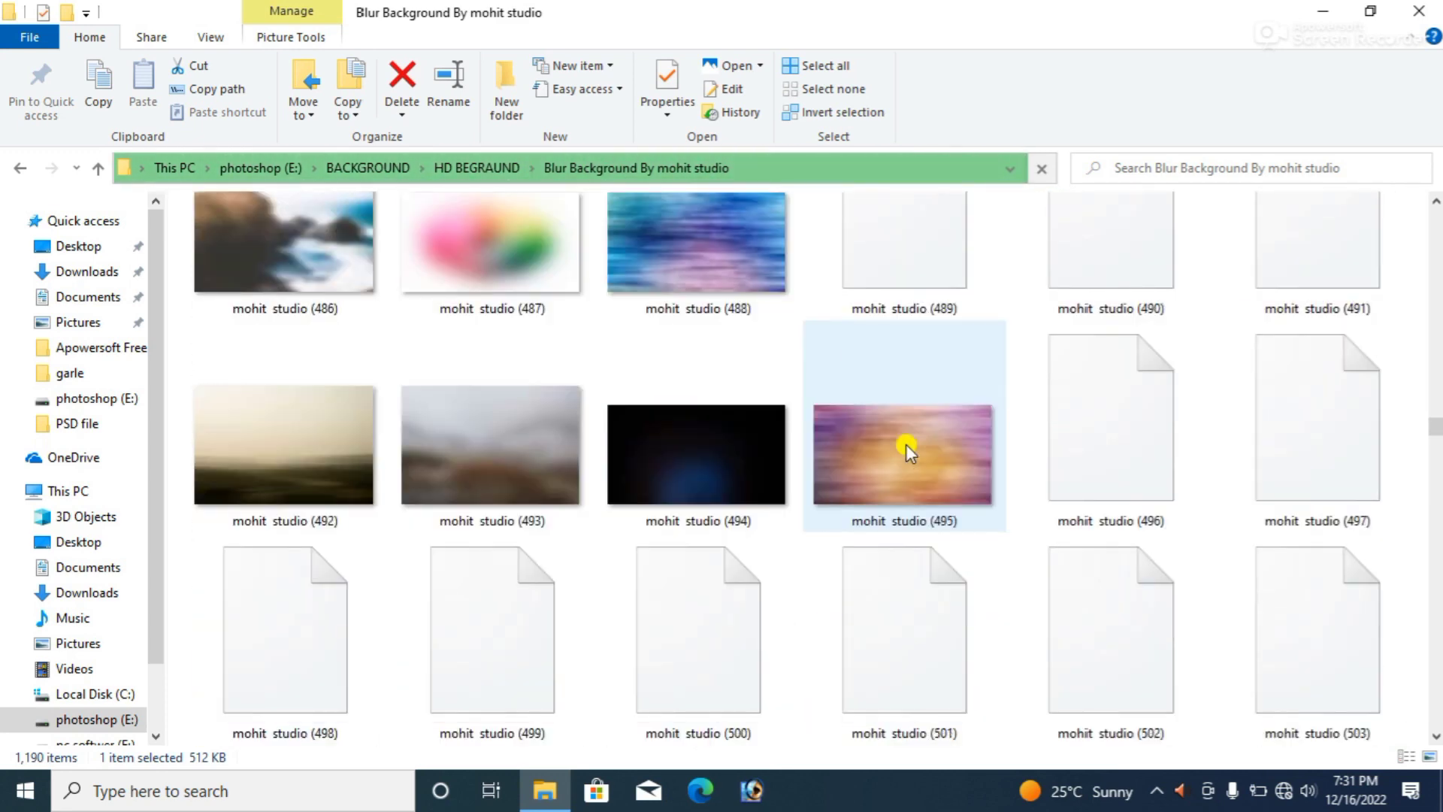
pyautogui.scroll(-1, 905, 447)
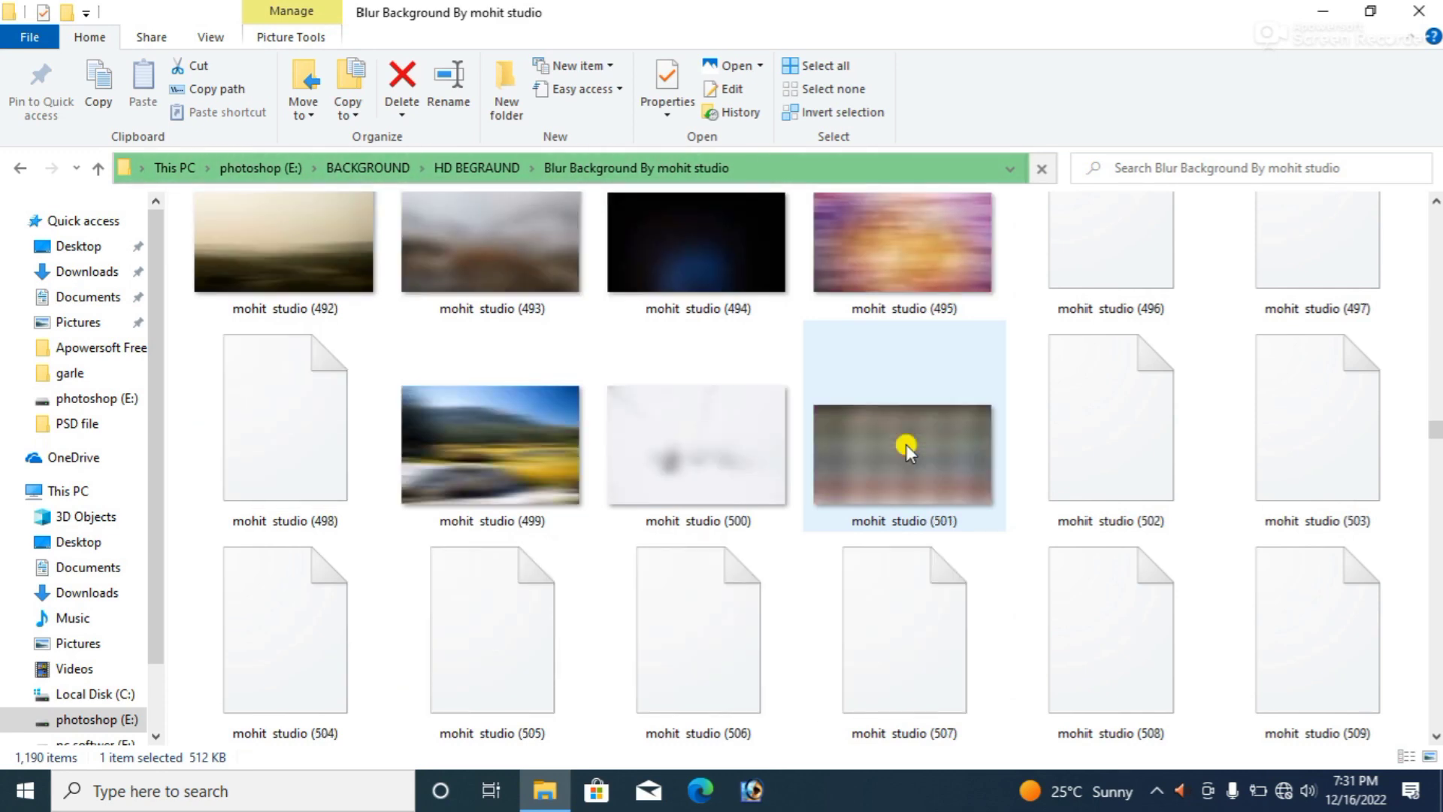
pyautogui.scroll(-1, 905, 444)
pyautogui.scroll(-1, 905, 445)
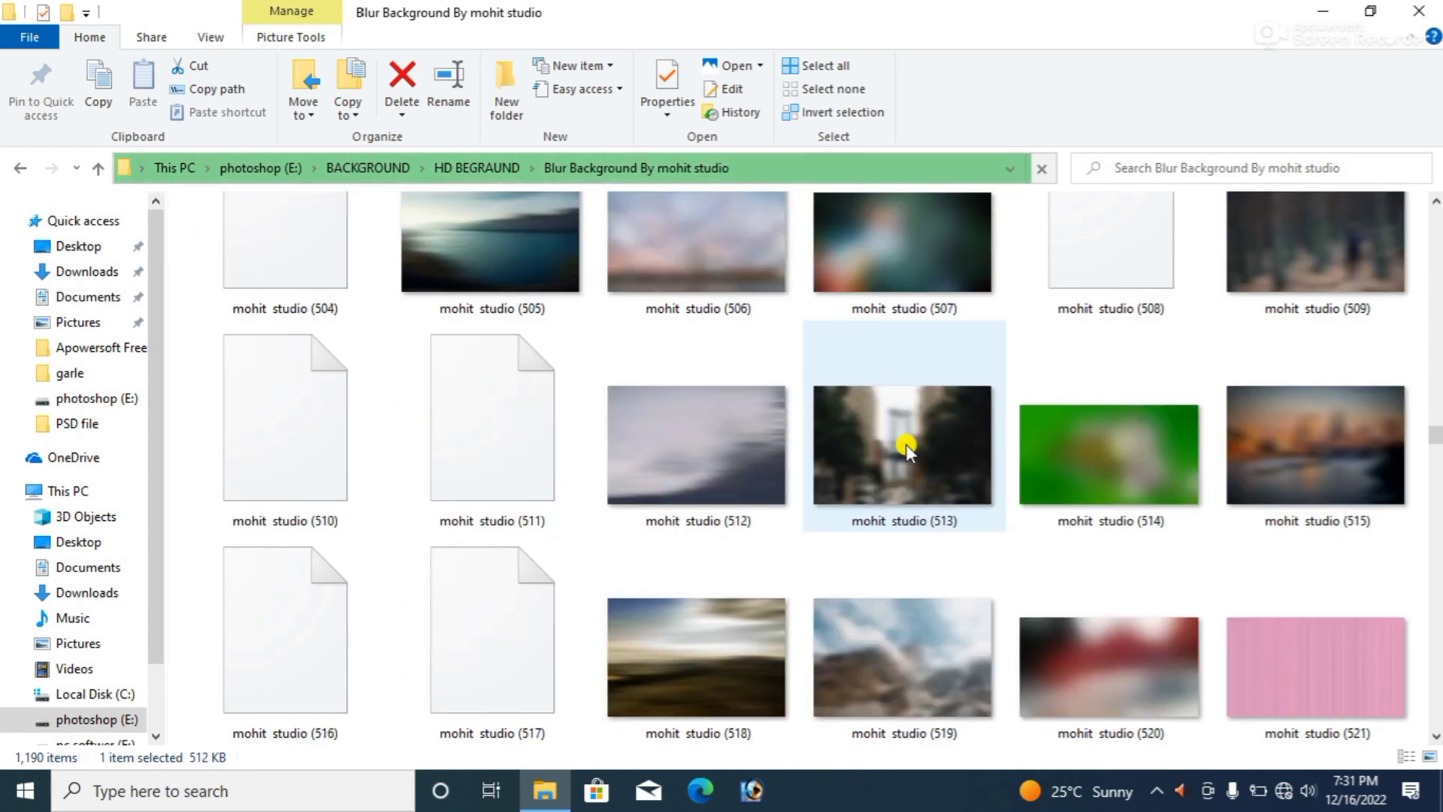
pyautogui.scroll(-1, 906, 447)
pyautogui.scroll(2, 906, 448)
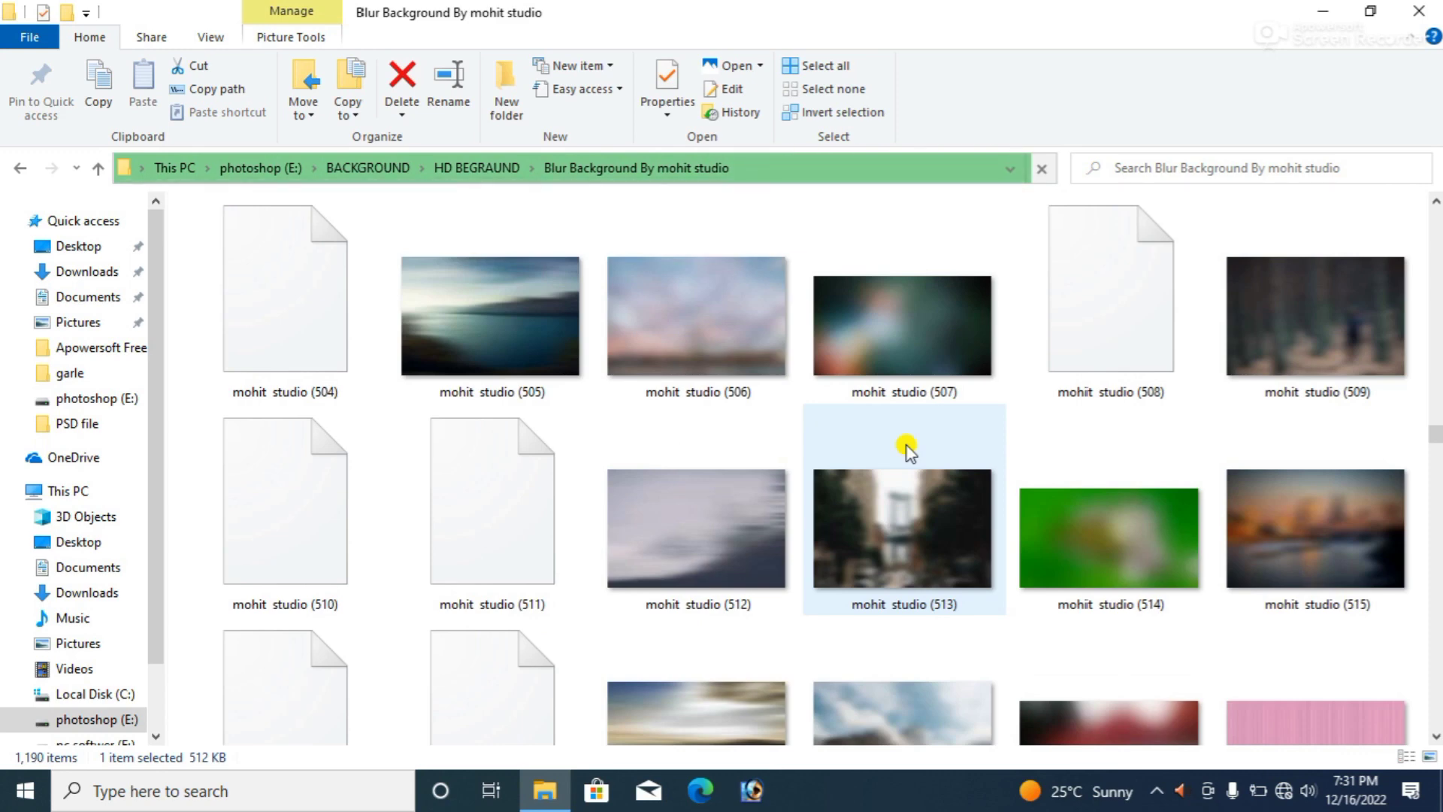
pyautogui.scroll(-1, 906, 448)
pyautogui.scroll(-1, 906, 447)
pyautogui.scroll(-1, 906, 444)
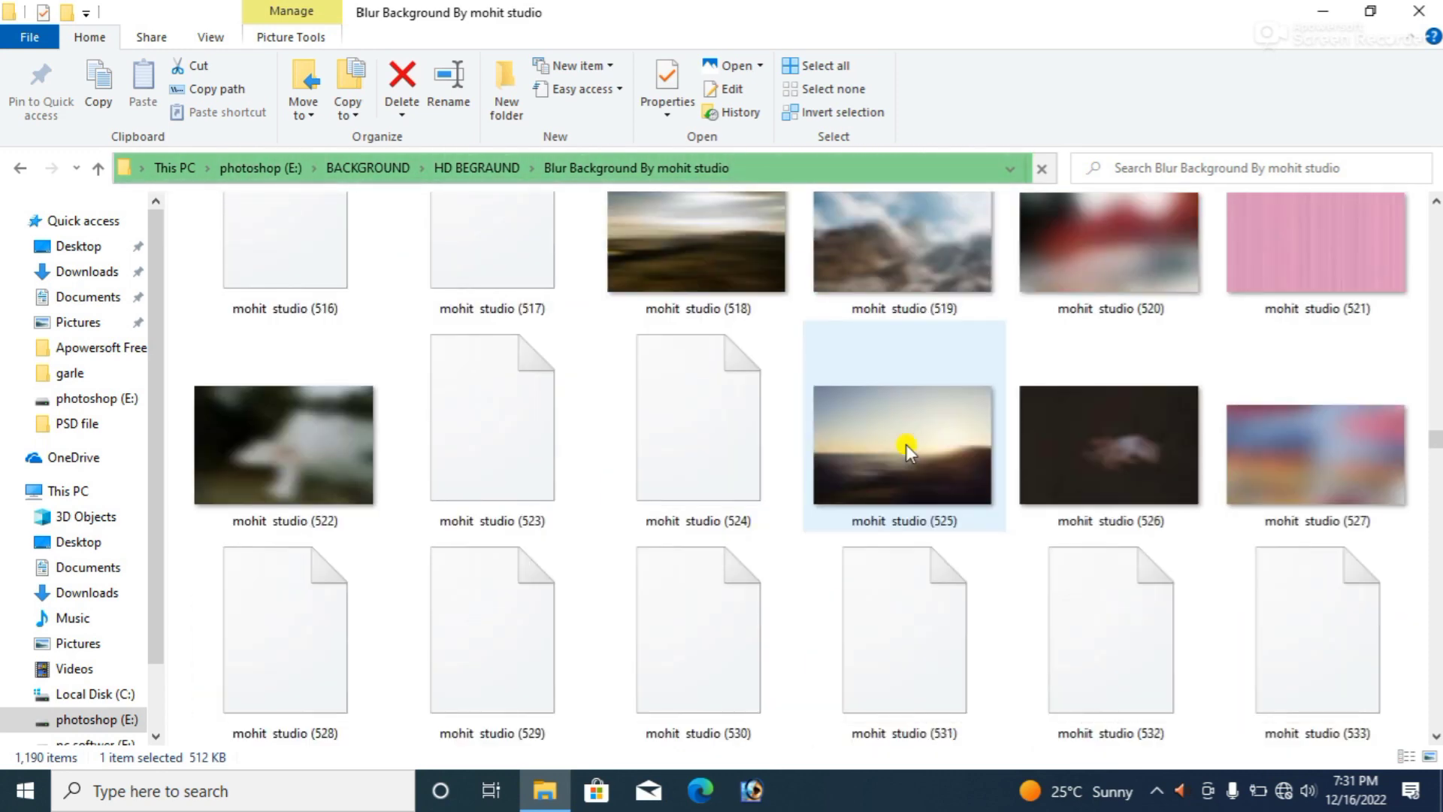
pyautogui.scroll(1, 907, 450)
pyautogui.scroll(2, 907, 450)
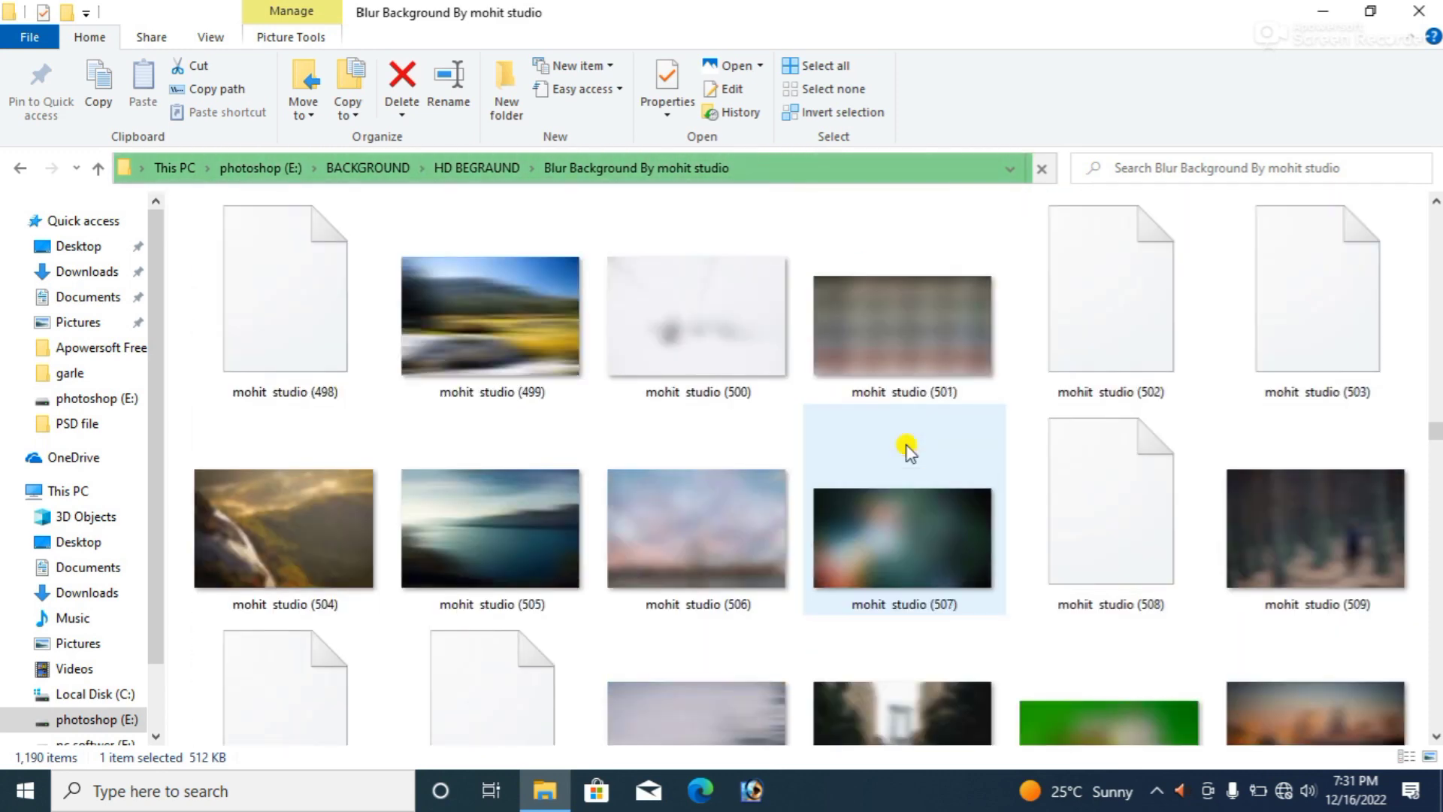
pyautogui.scroll(1, 907, 450)
pyautogui.scroll(1, 907, 449)
pyautogui.scroll(-1, 907, 451)
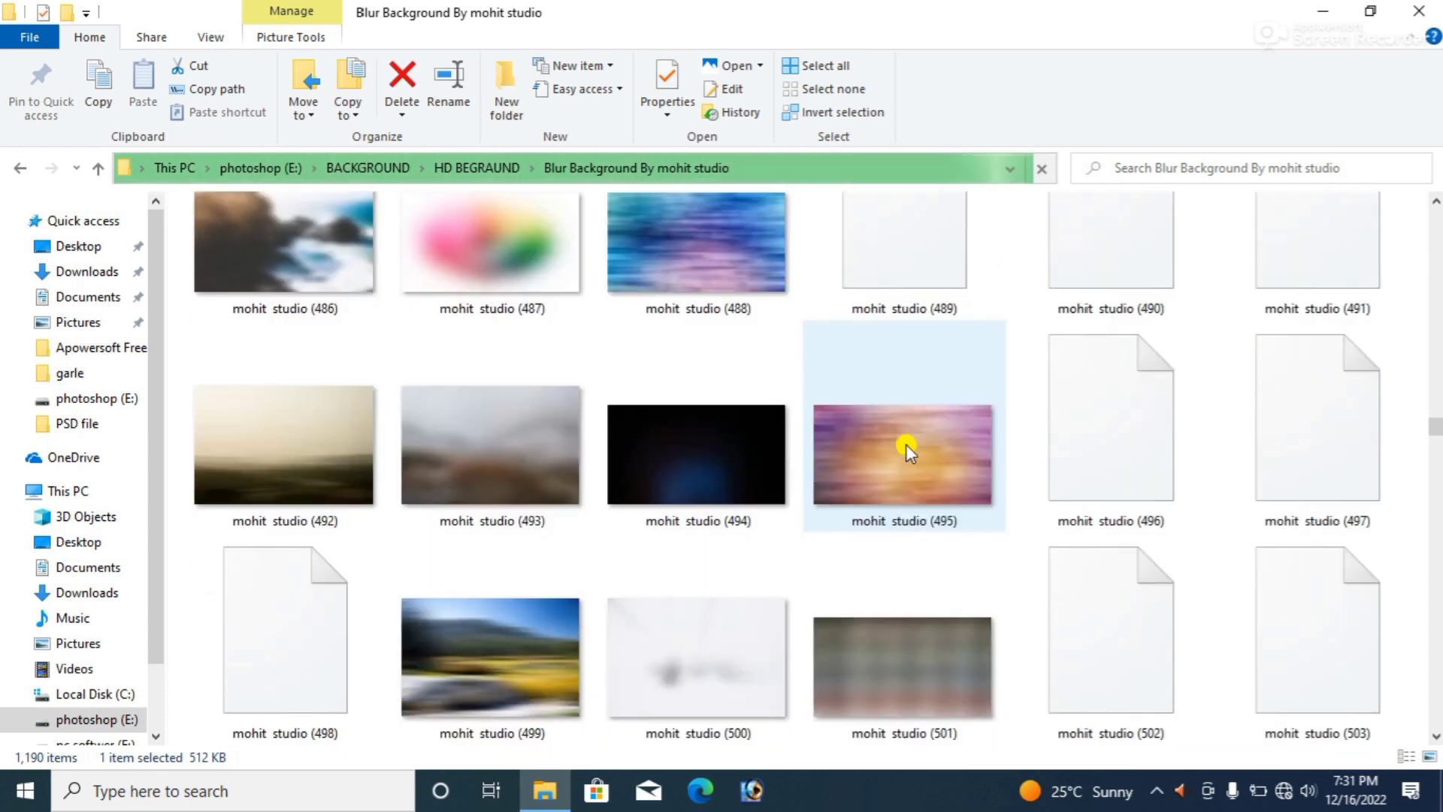
pyautogui.scroll(-2, 906, 449)
pyautogui.scroll(-2, 905, 445)
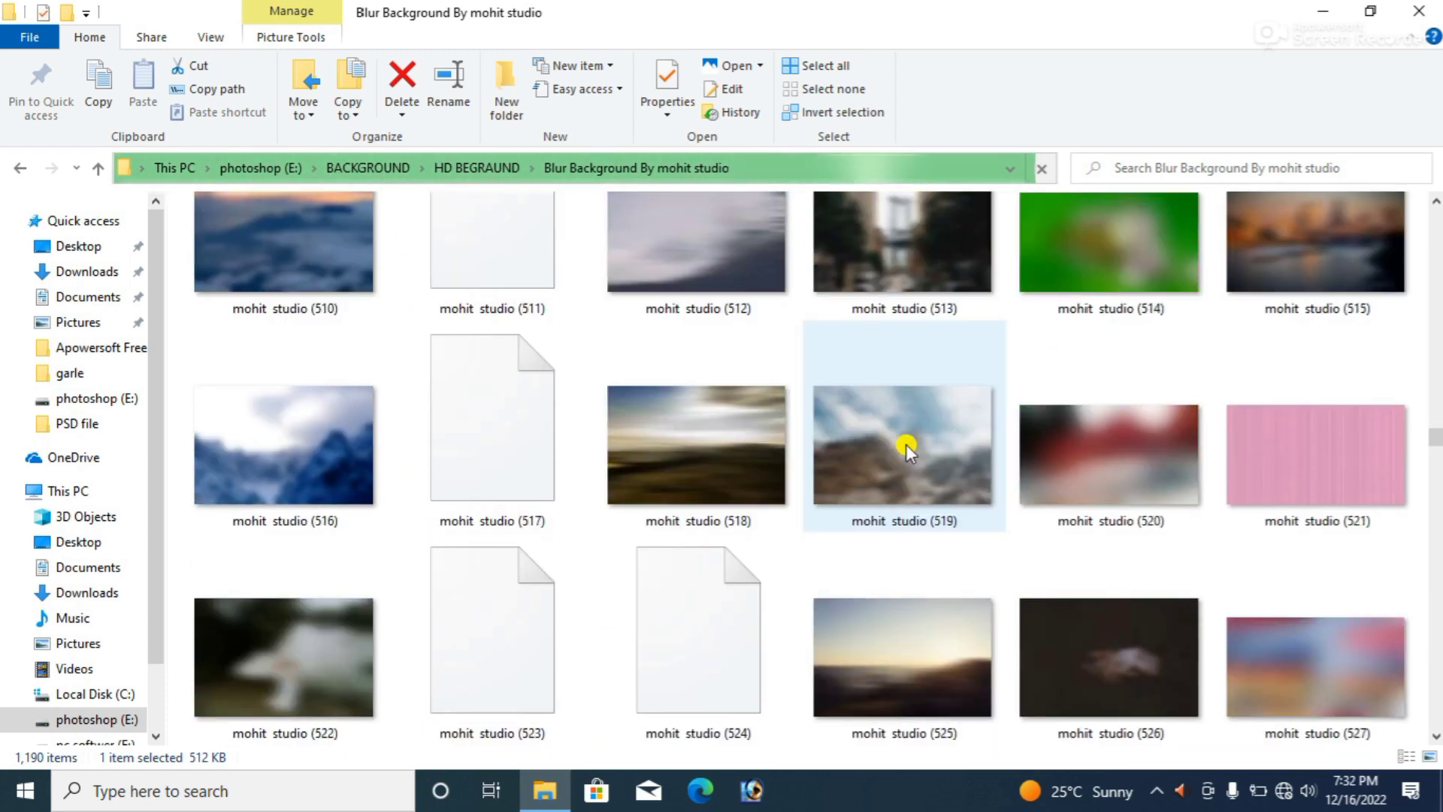
pyautogui.scroll(-1, 906, 444)
pyautogui.scroll(-1, 905, 445)
pyautogui.scroll(-1, 905, 444)
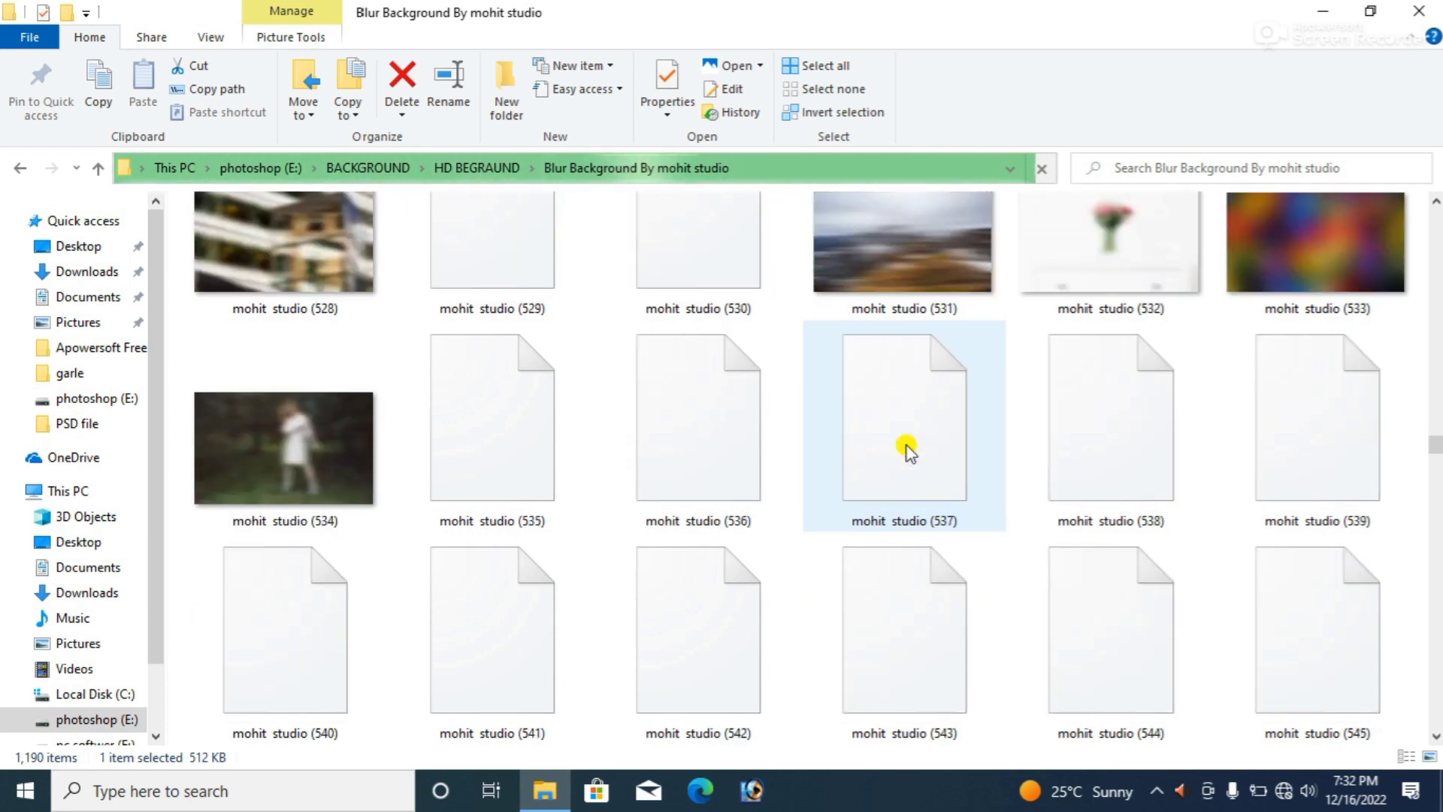
pyautogui.scroll(-1, 905, 444)
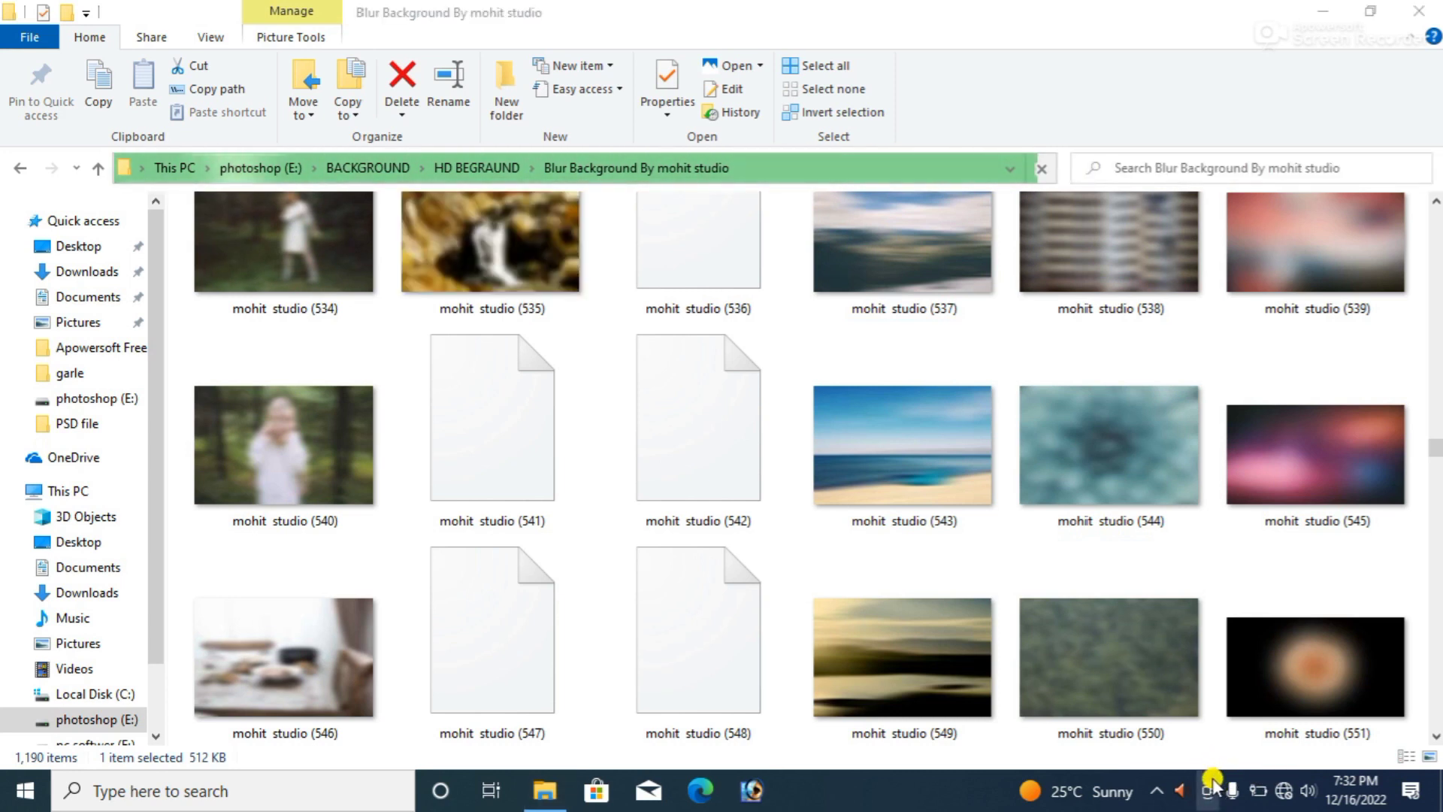
pyautogui.click(1209, 794)
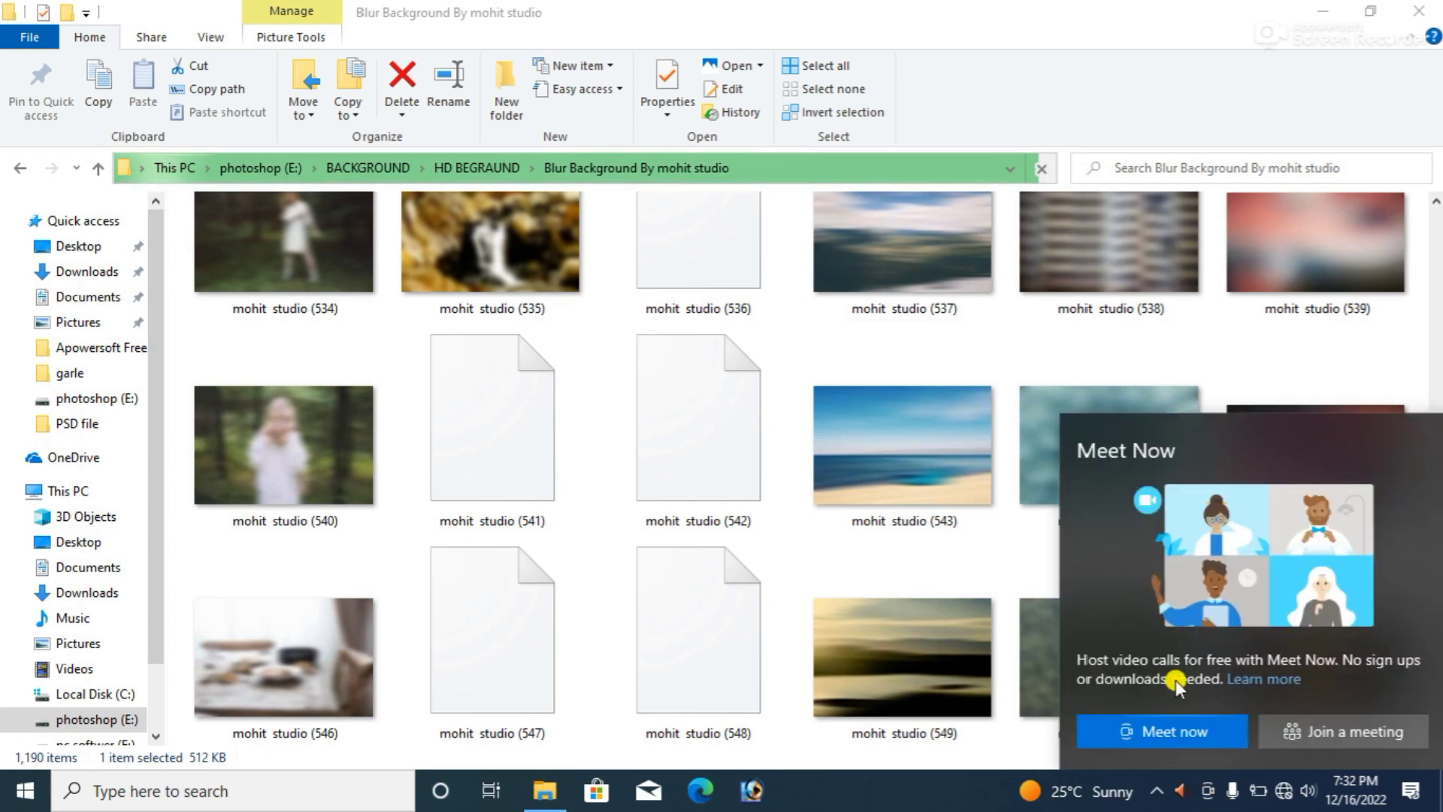
pyautogui.scroll(-3, 1026, 639)
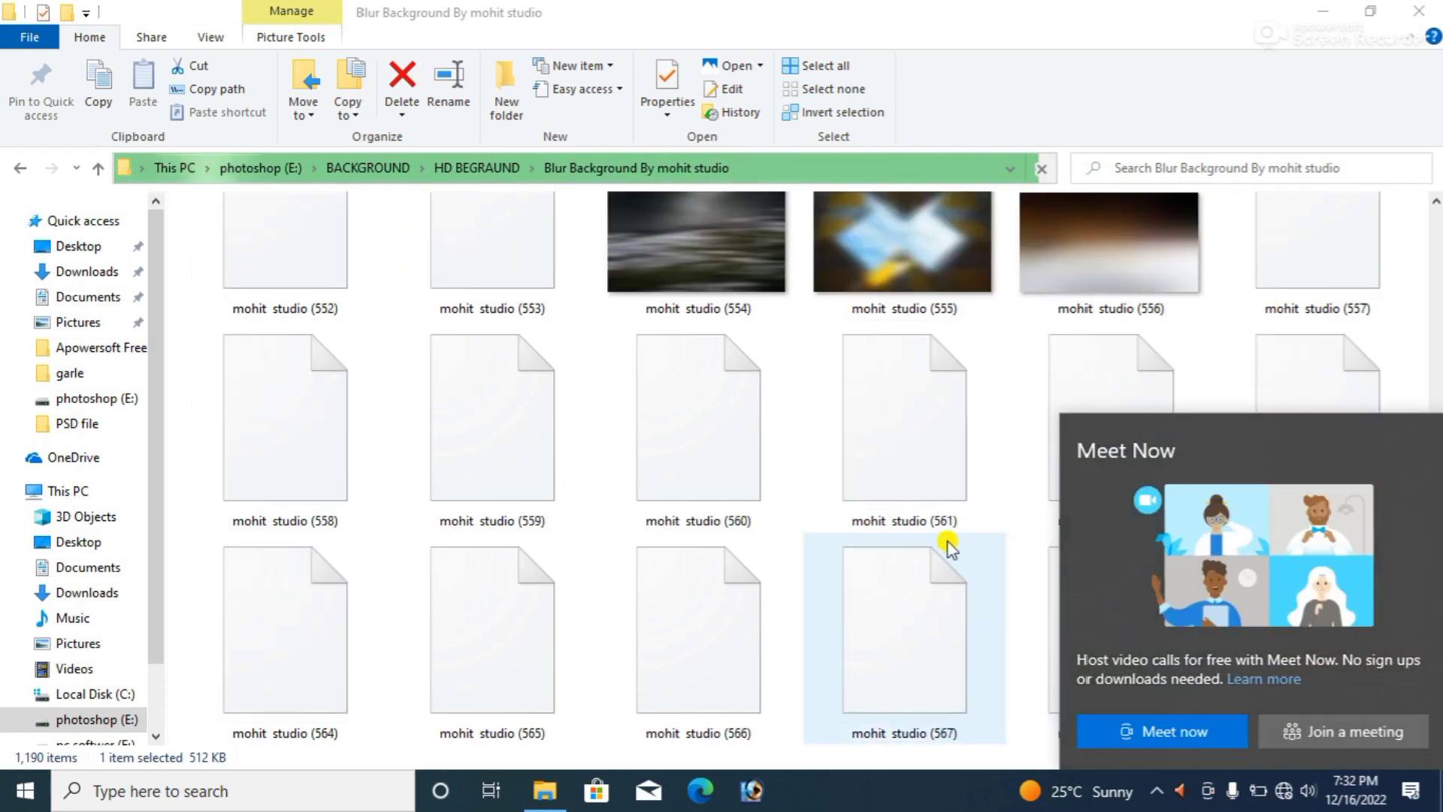
pyautogui.click(1006, 547)
pyautogui.scroll(-4, 1007, 546)
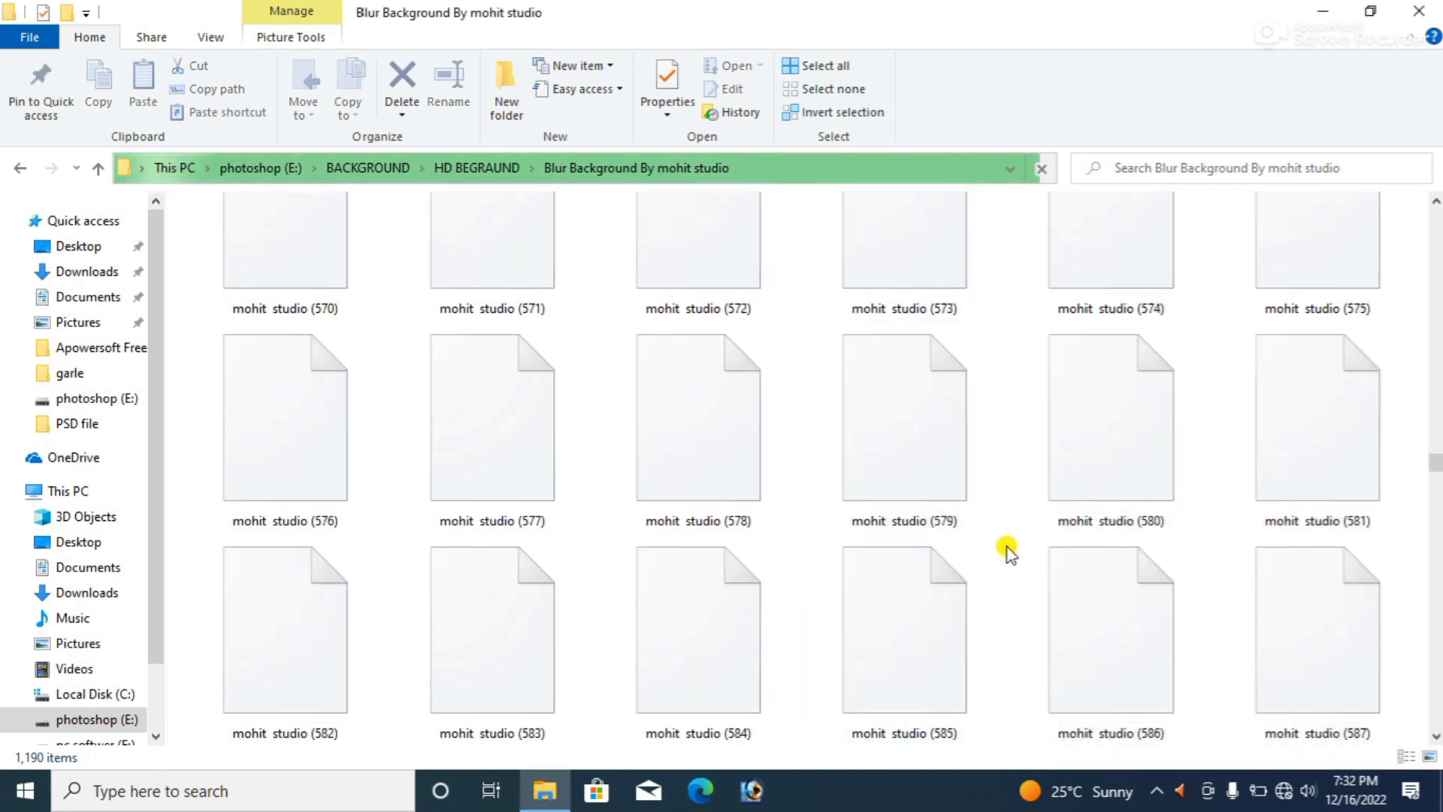
pyautogui.scroll(2, 1007, 548)
pyautogui.scroll(5, 1007, 549)
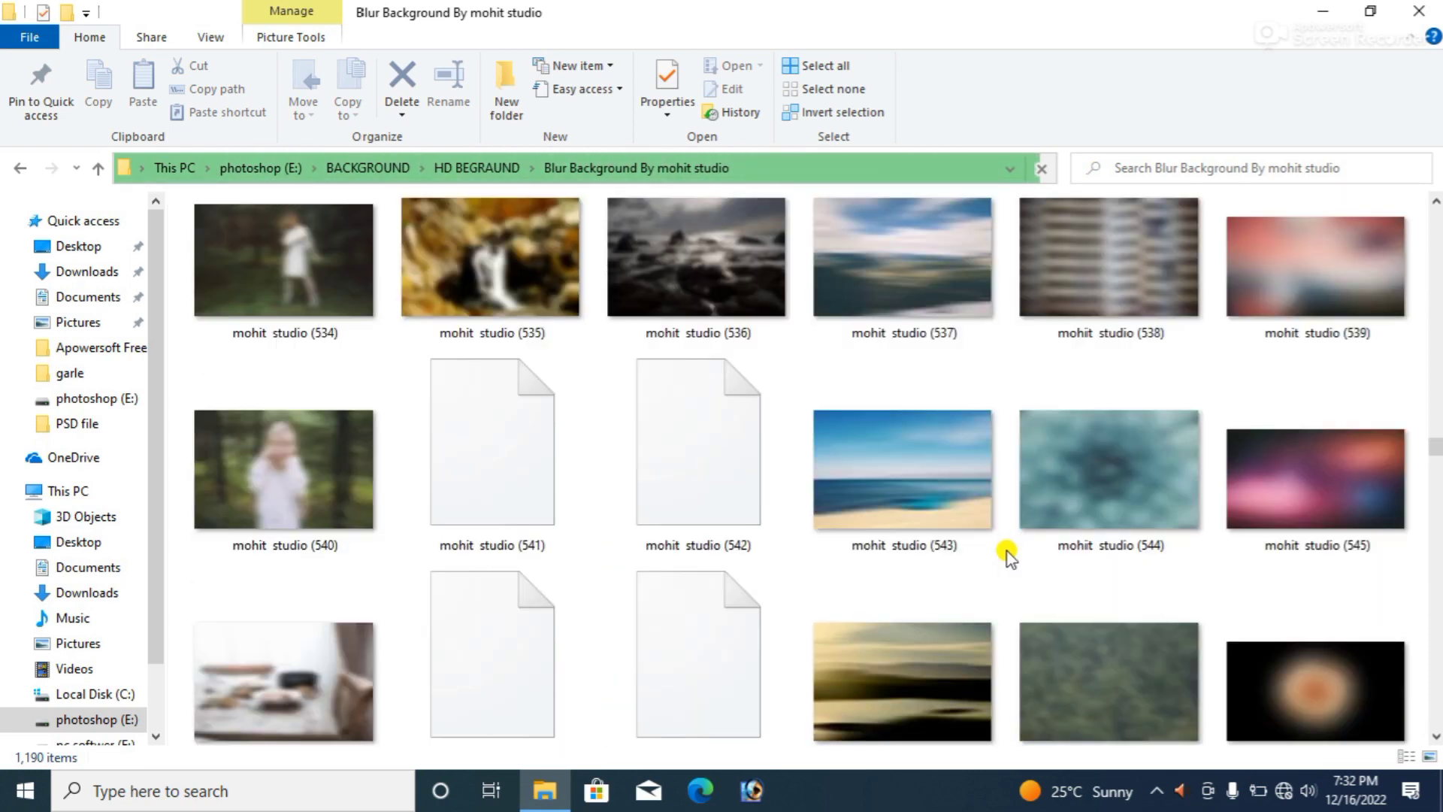
pyautogui.scroll(-1, 1005, 551)
pyautogui.scroll(-1, 1006, 553)
pyautogui.scroll(-2, 1004, 554)
pyautogui.scroll(-2, 1004, 555)
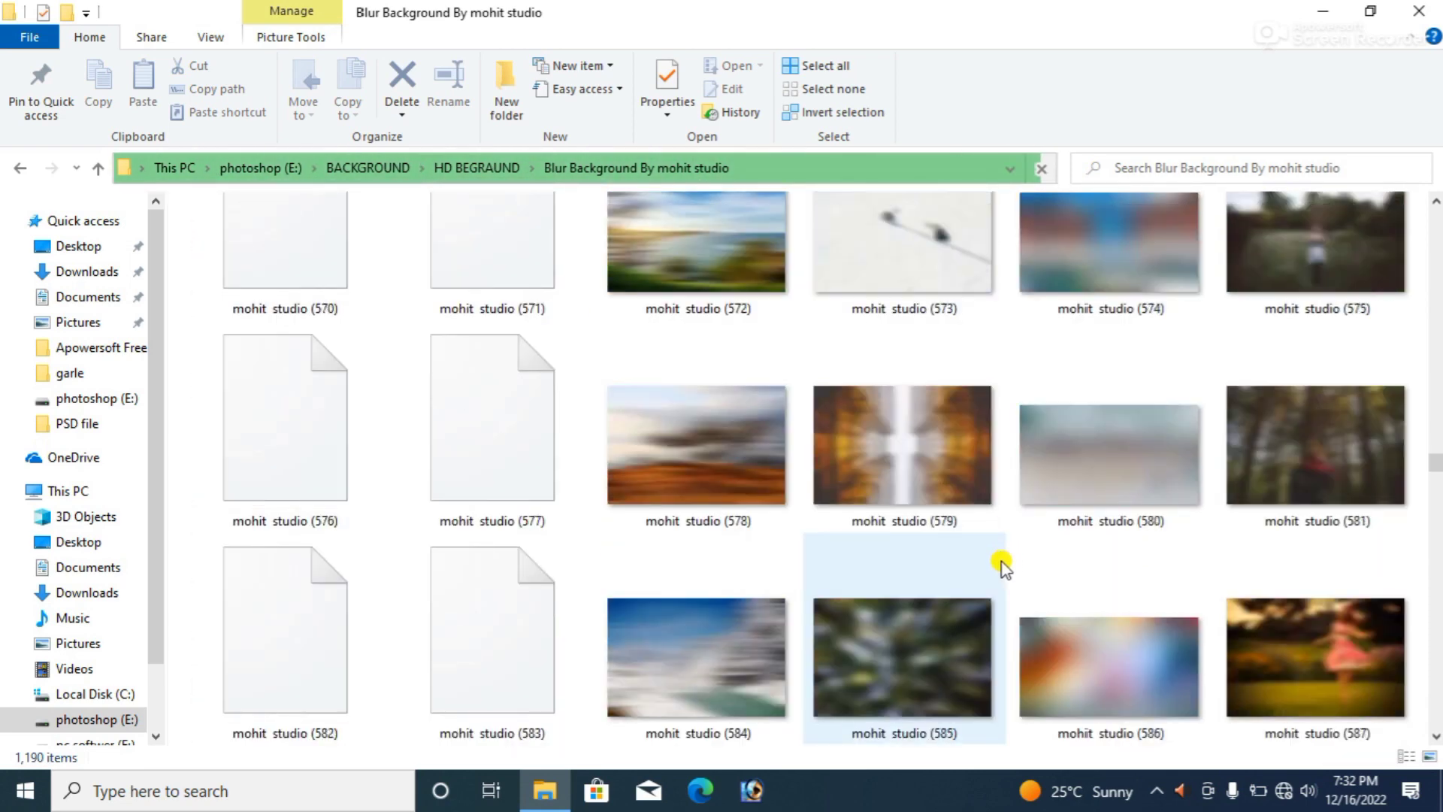
pyautogui.scroll(-2, 1002, 563)
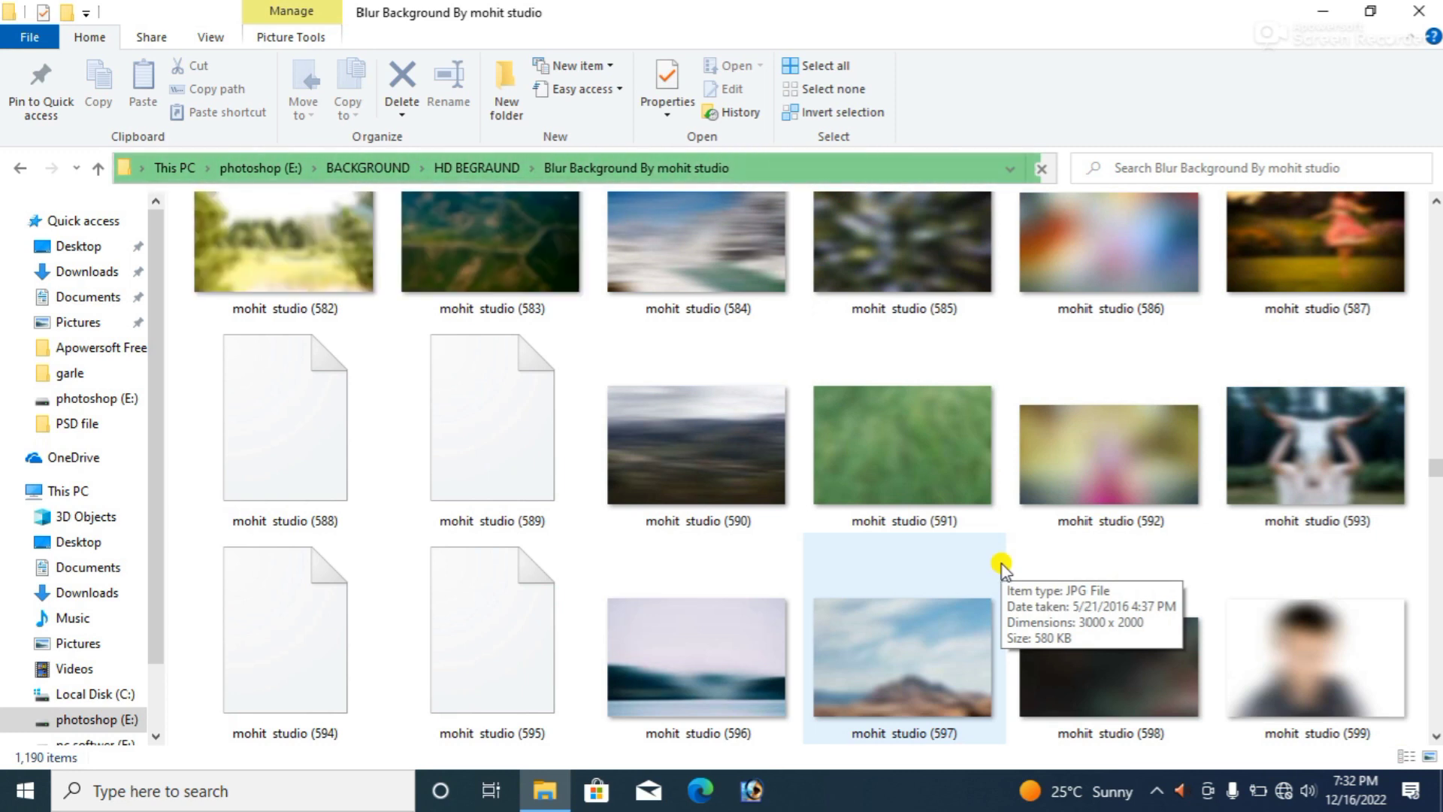
pyautogui.scroll(-2, 989, 536)
pyautogui.scroll(-2, 995, 551)
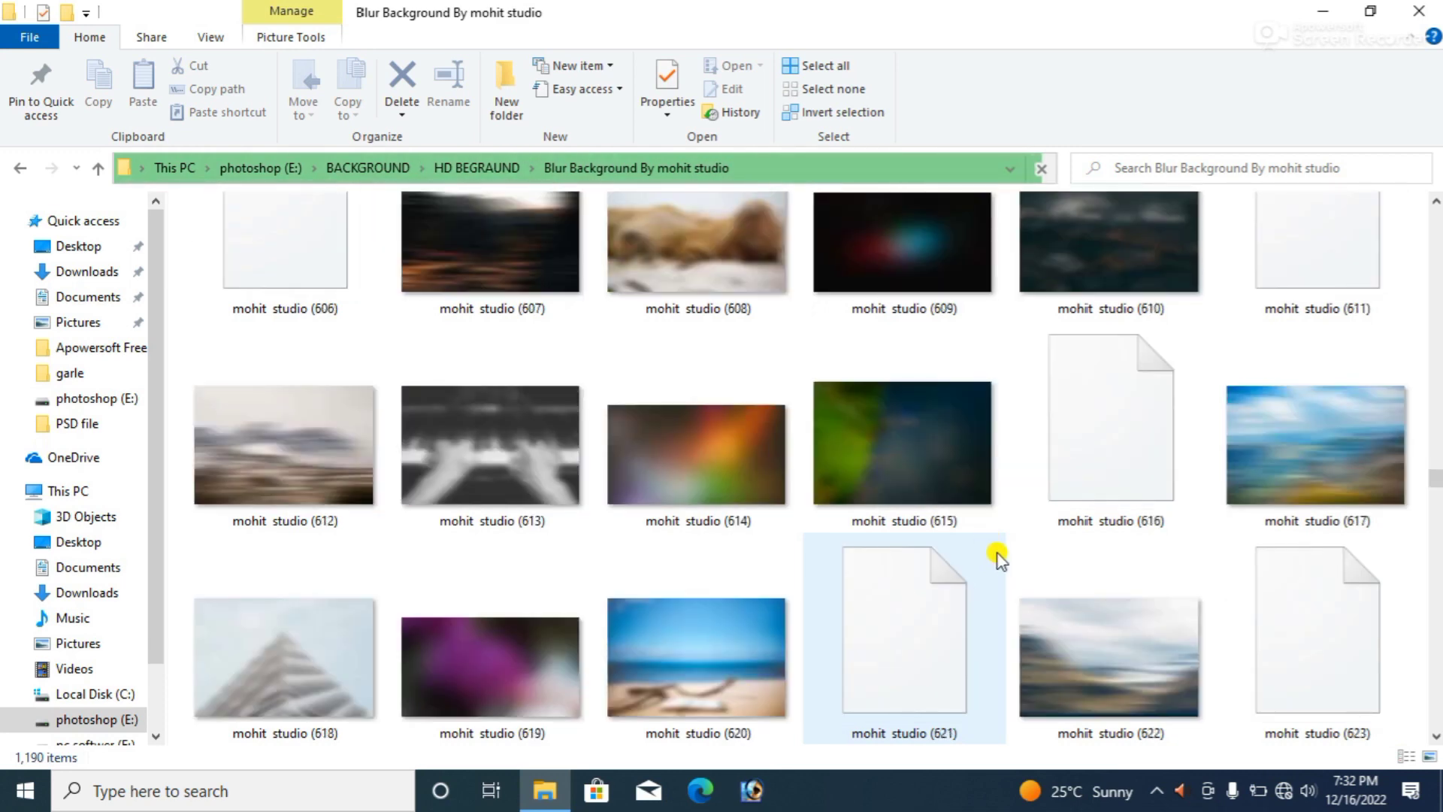
pyautogui.scroll(-1, 1001, 551)
pyautogui.scroll(-1, 1002, 551)
pyautogui.scroll(-1, 1001, 552)
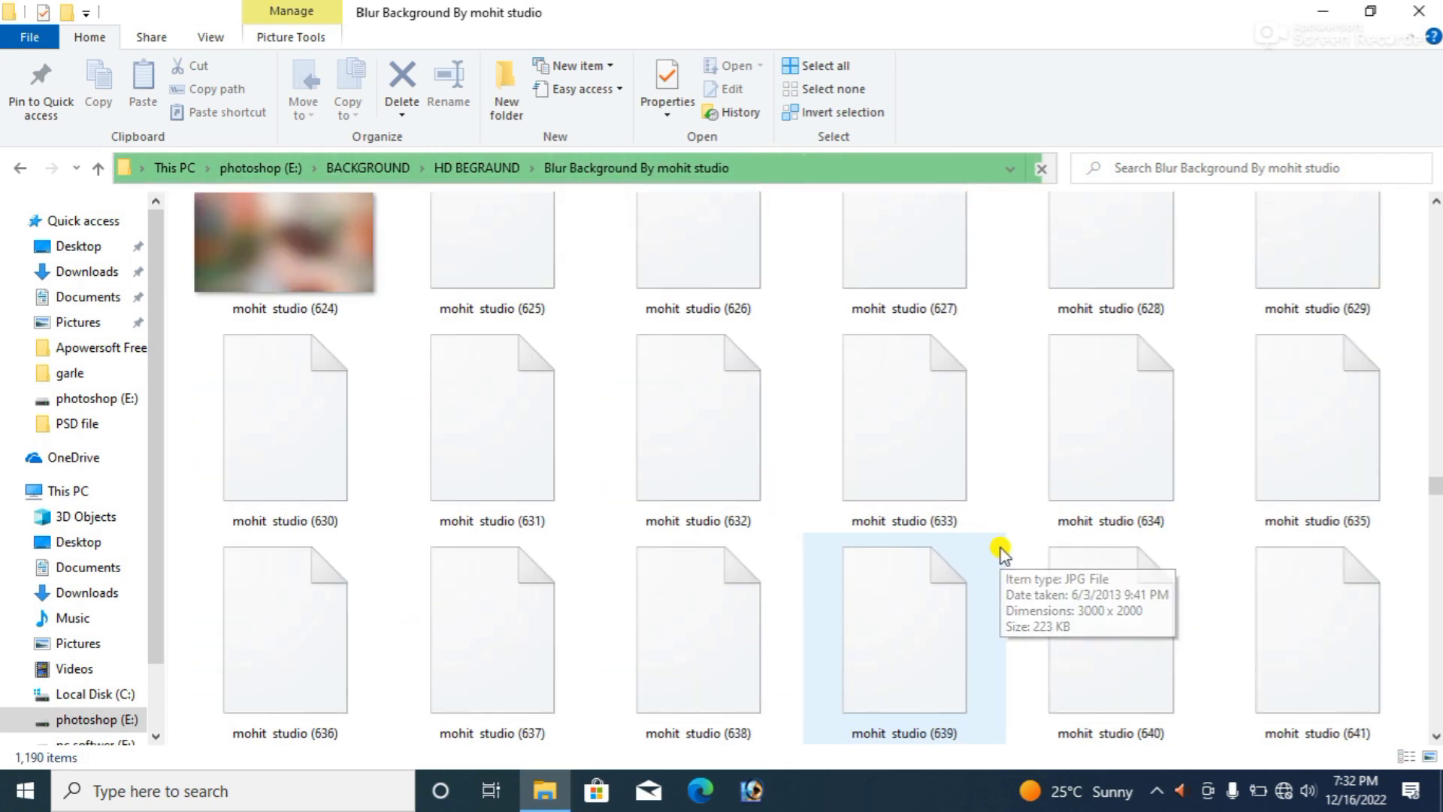
pyautogui.scroll(-2, 1001, 551)
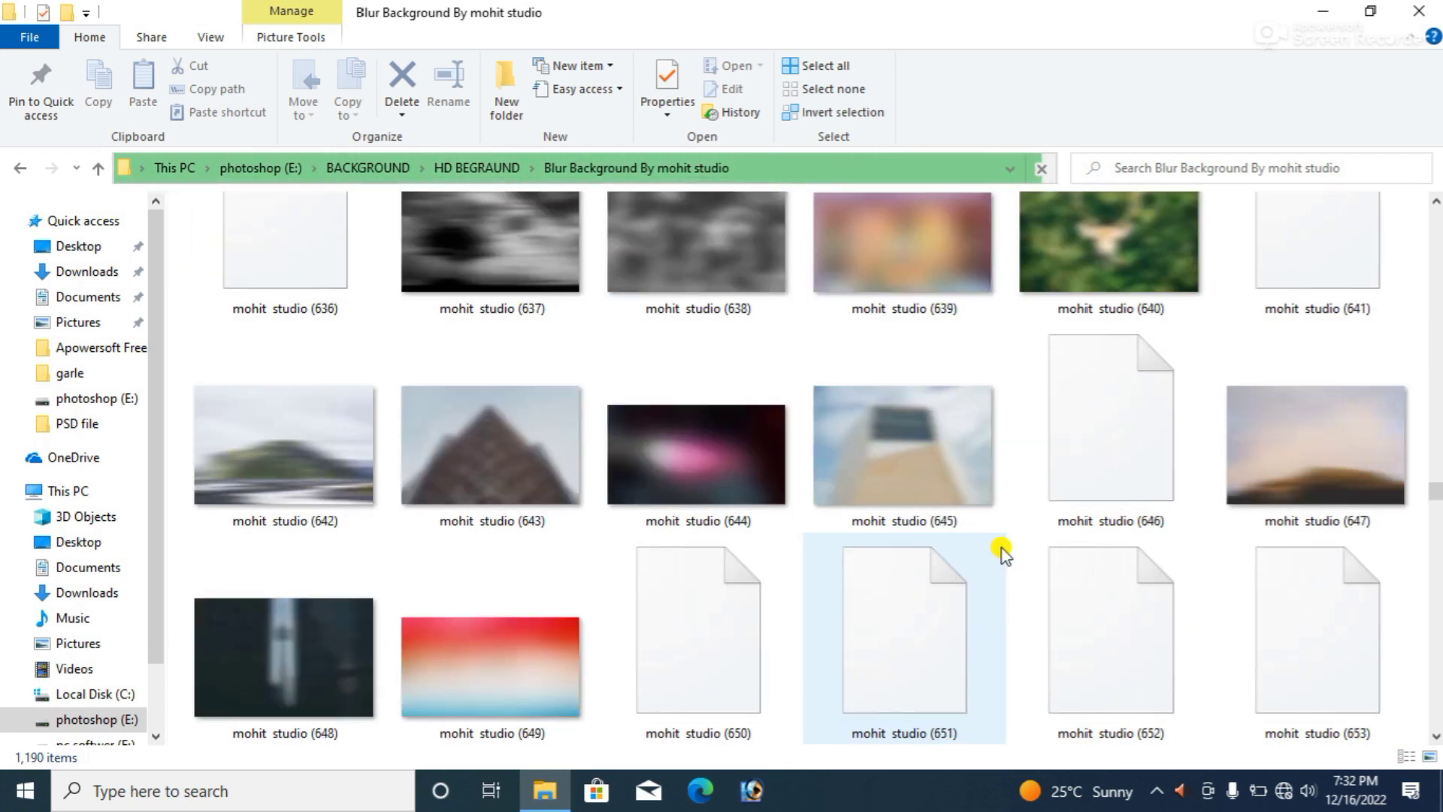
pyautogui.scroll(-1, 1003, 552)
pyautogui.scroll(-1, 1003, 553)
pyautogui.scroll(-2, 1004, 553)
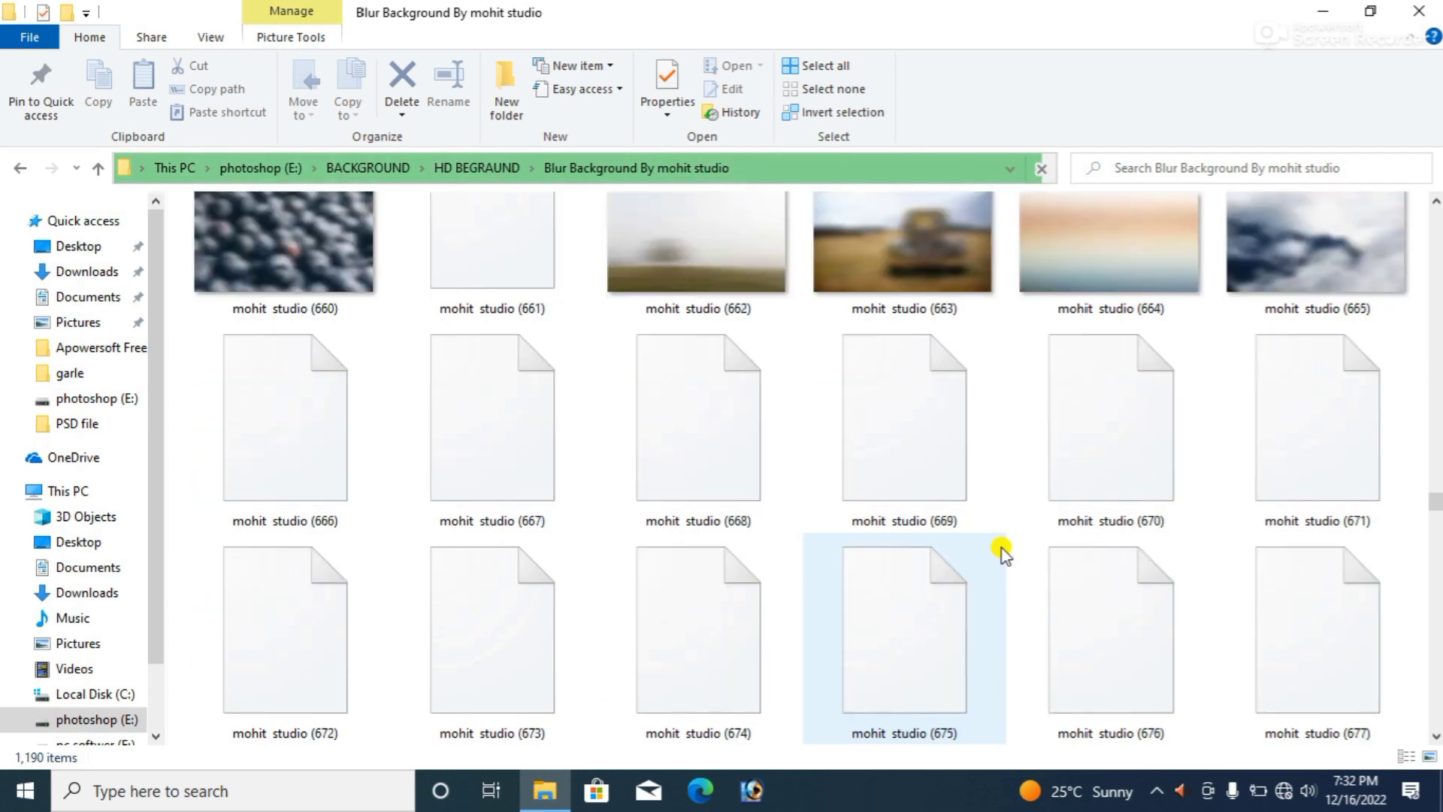
pyautogui.scroll(-2, 1004, 552)
pyautogui.scroll(-1, 1003, 552)
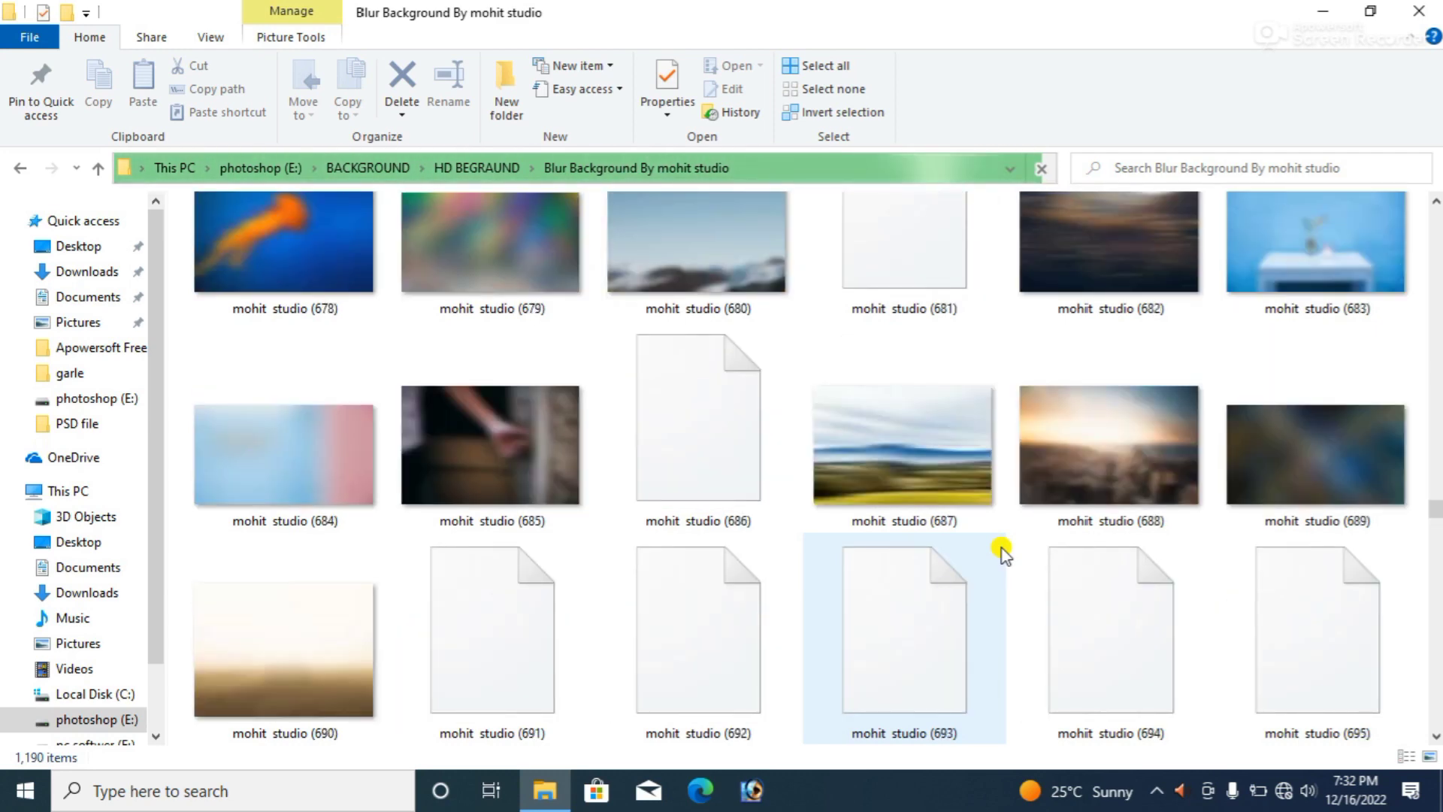
pyautogui.scroll(-1, 1003, 553)
pyautogui.scroll(-1, 1004, 553)
pyautogui.scroll(-1, 1003, 553)
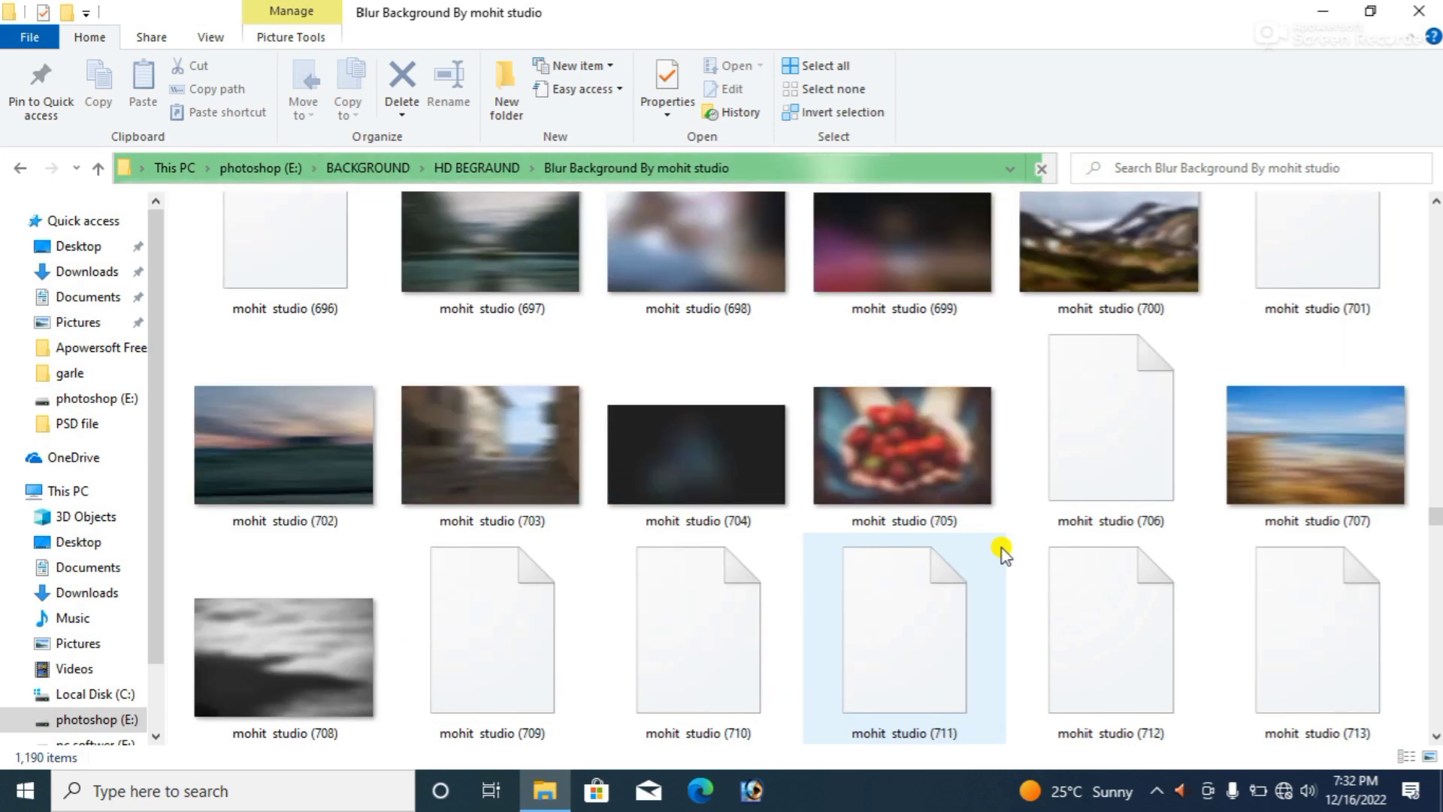
pyautogui.scroll(-1, 1004, 553)
pyautogui.scroll(-1, 1004, 553)
pyautogui.scroll(-1, 1003, 553)
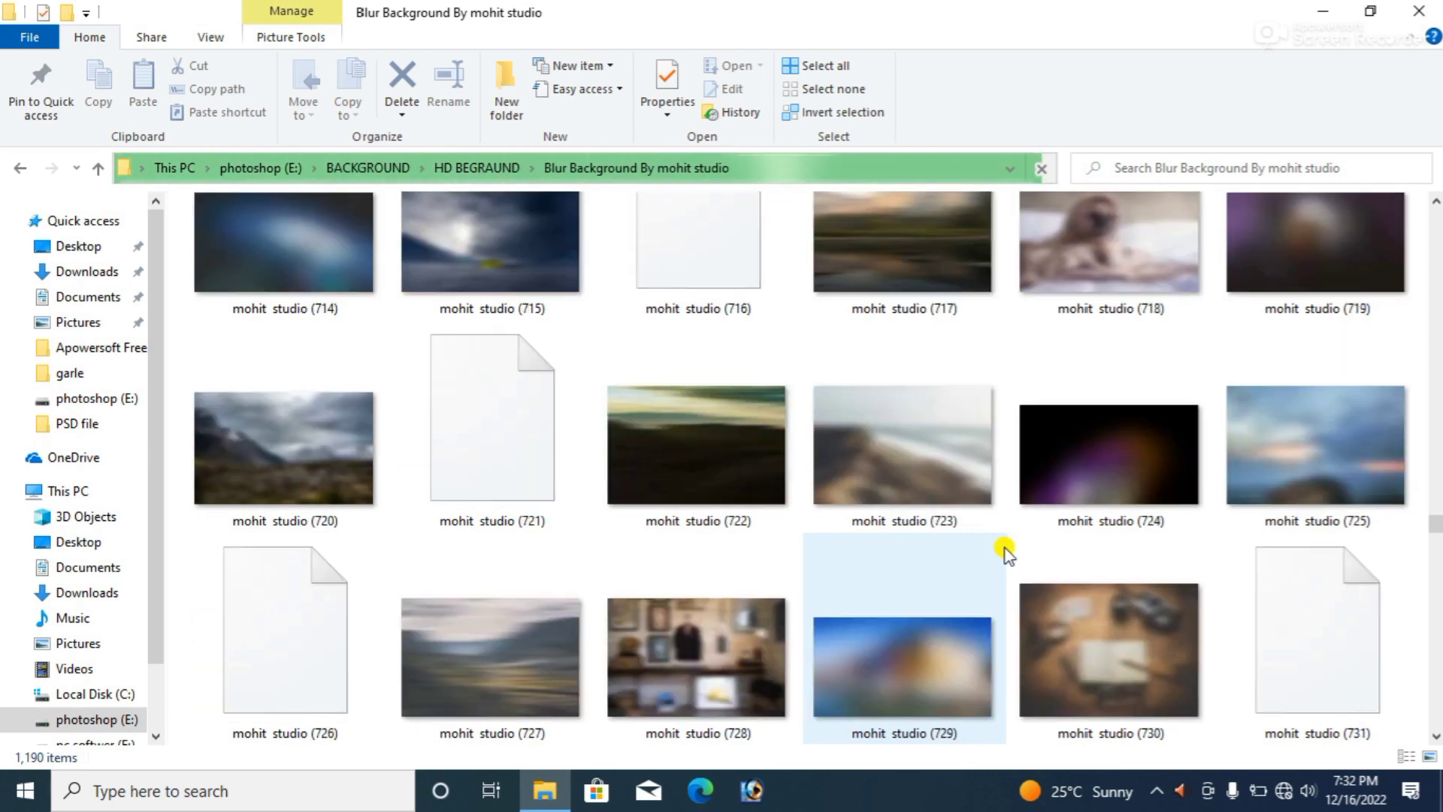
pyautogui.scroll(-2, 1004, 553)
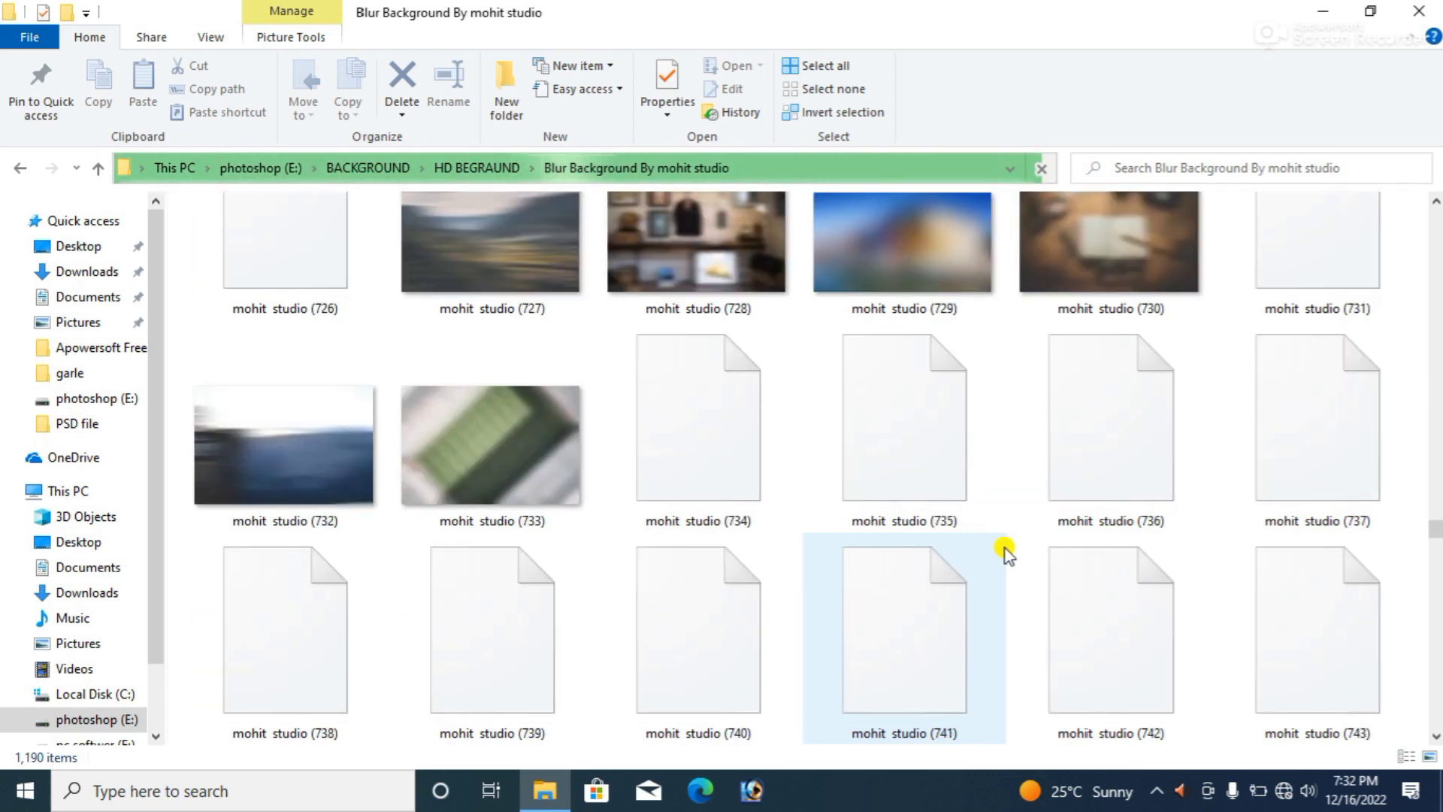
pyautogui.scroll(-1, 1003, 554)
pyautogui.scroll(-1, 1003, 552)
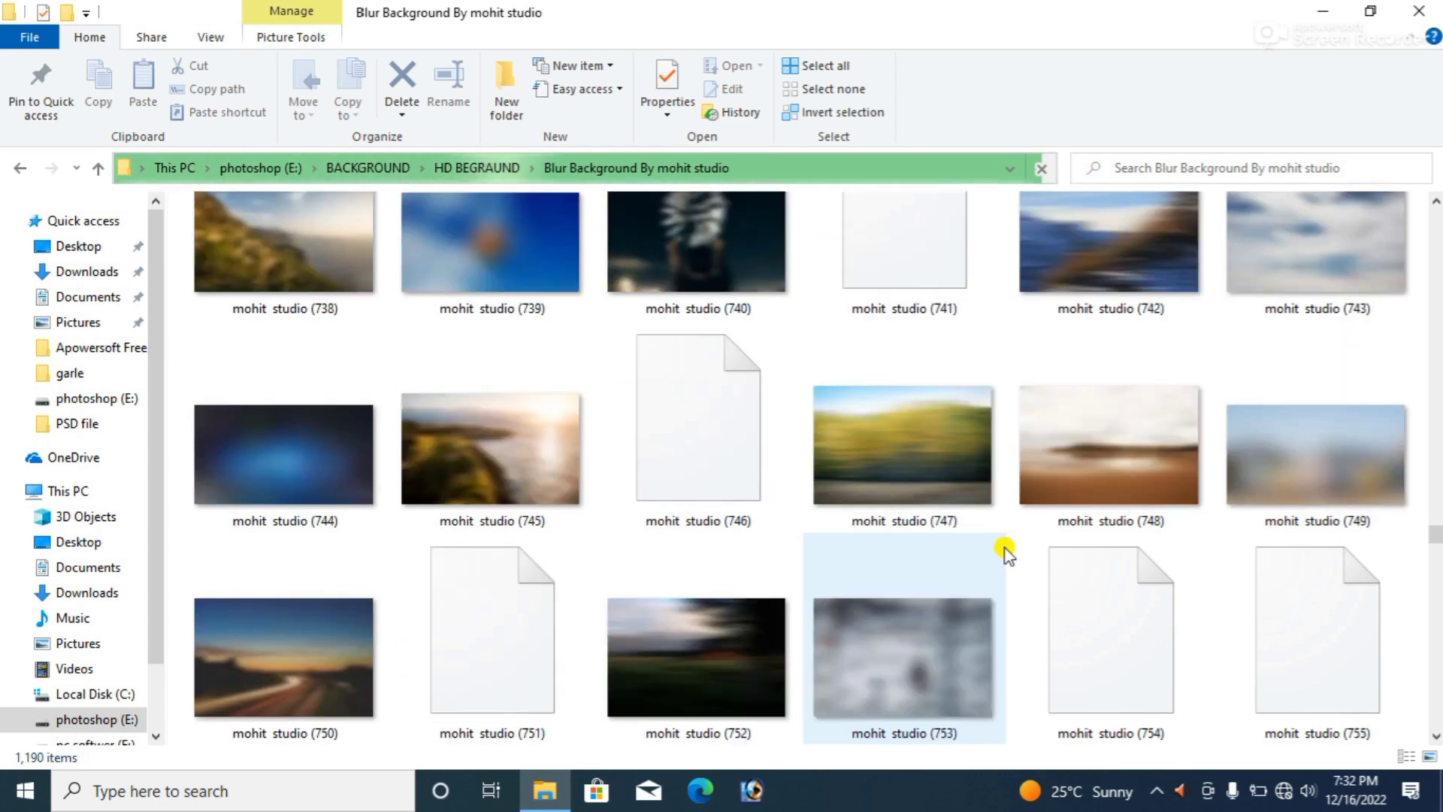
pyautogui.scroll(-1, 1005, 553)
pyautogui.scroll(-2, 1007, 553)
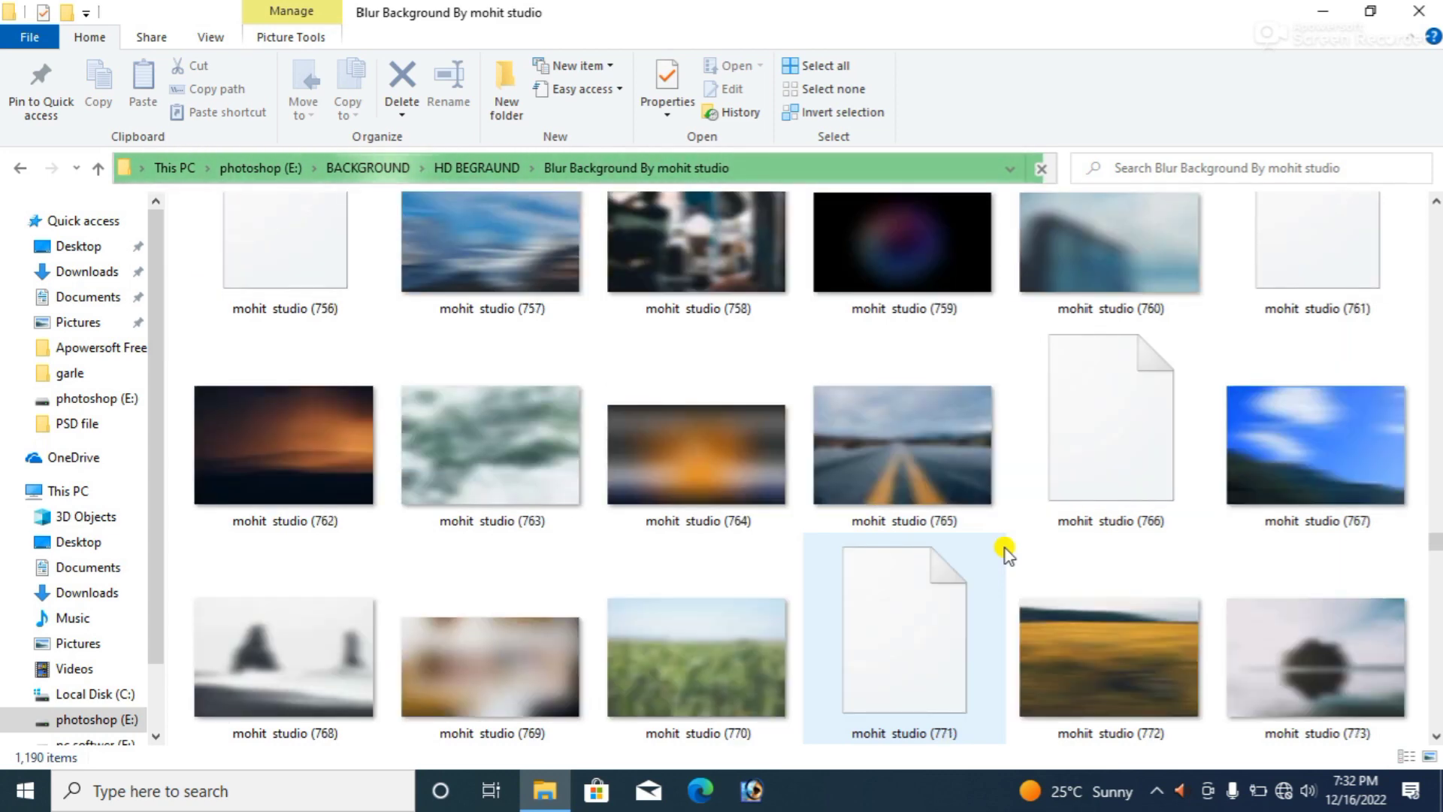
pyautogui.scroll(-1, 1005, 553)
pyautogui.scroll(-1, 1006, 553)
pyautogui.scroll(-1, 1006, 552)
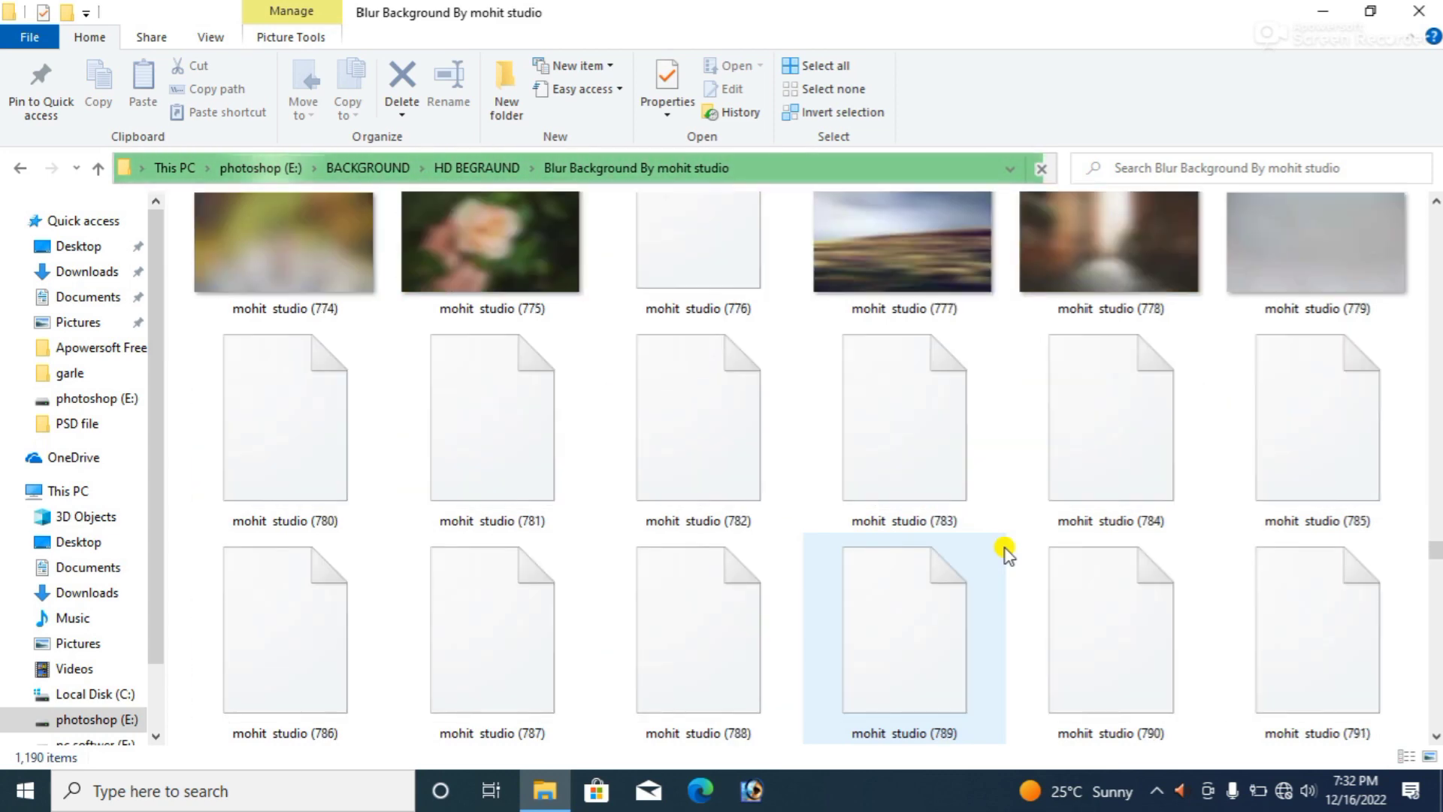
pyautogui.scroll(-1, 1006, 552)
pyautogui.scroll(-1, 1006, 552)
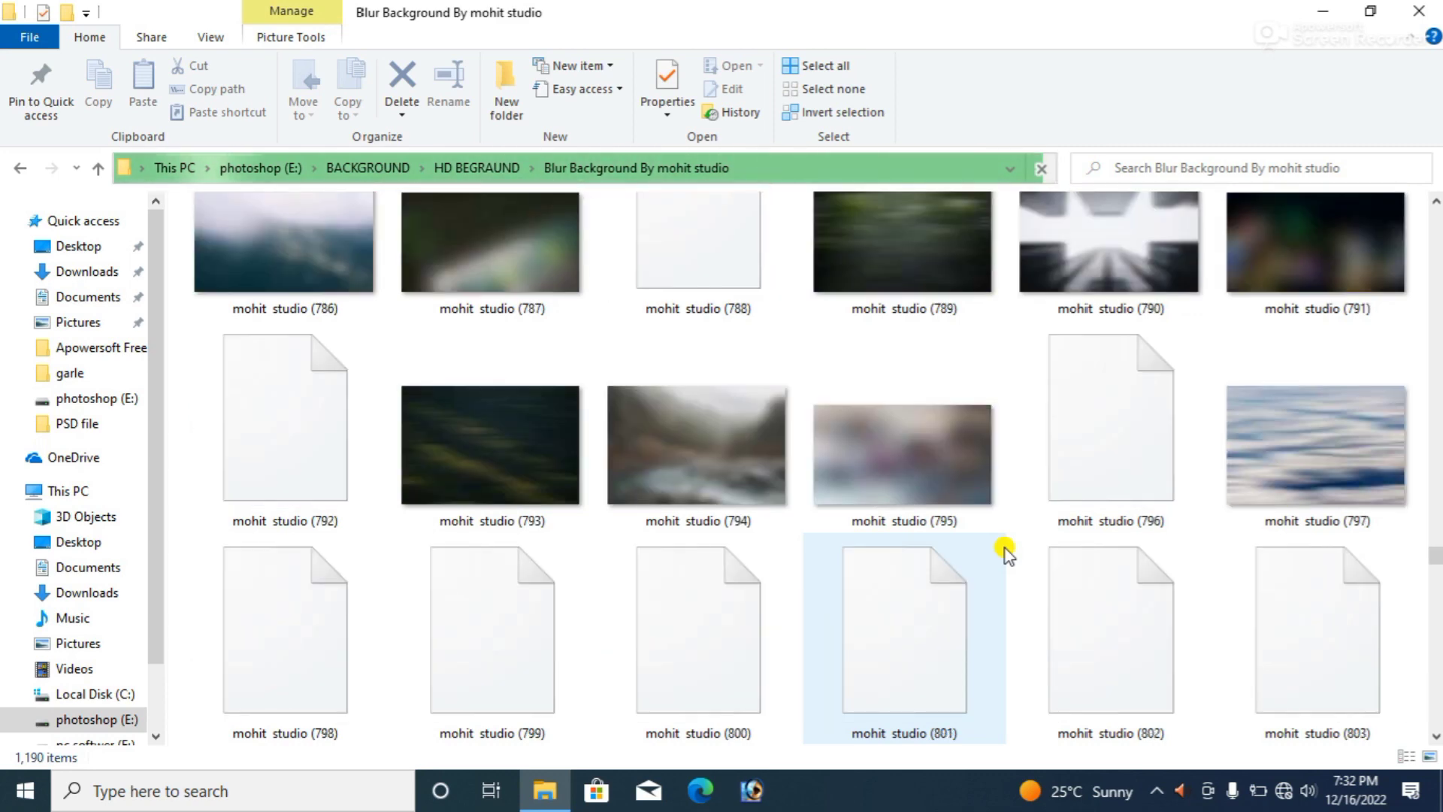
pyautogui.scroll(-1, 1005, 554)
pyautogui.scroll(-1, 1006, 553)
pyautogui.scroll(-1, 1005, 553)
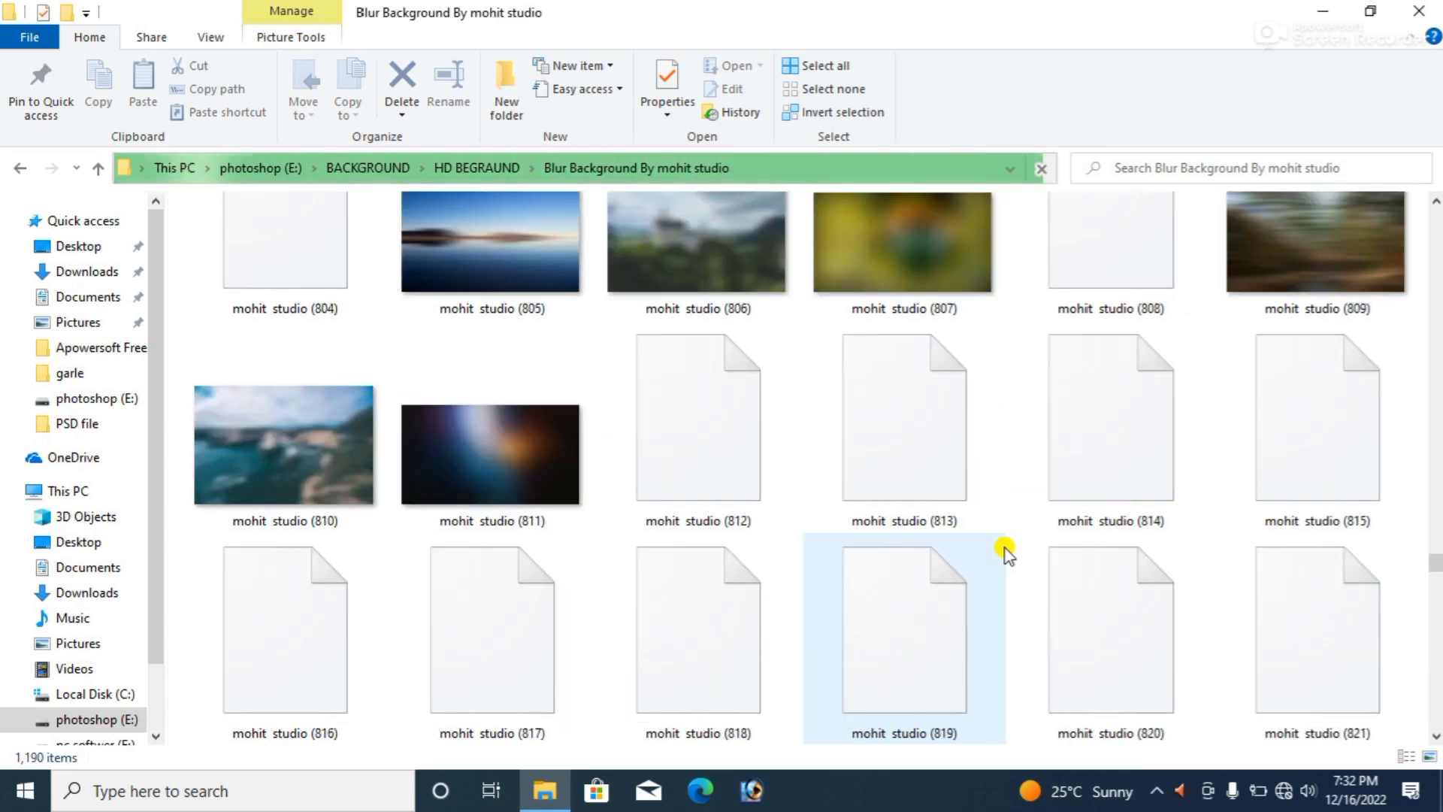
pyautogui.scroll(-2, 1005, 554)
pyautogui.scroll(-1, 1006, 552)
pyautogui.scroll(-1, 1005, 553)
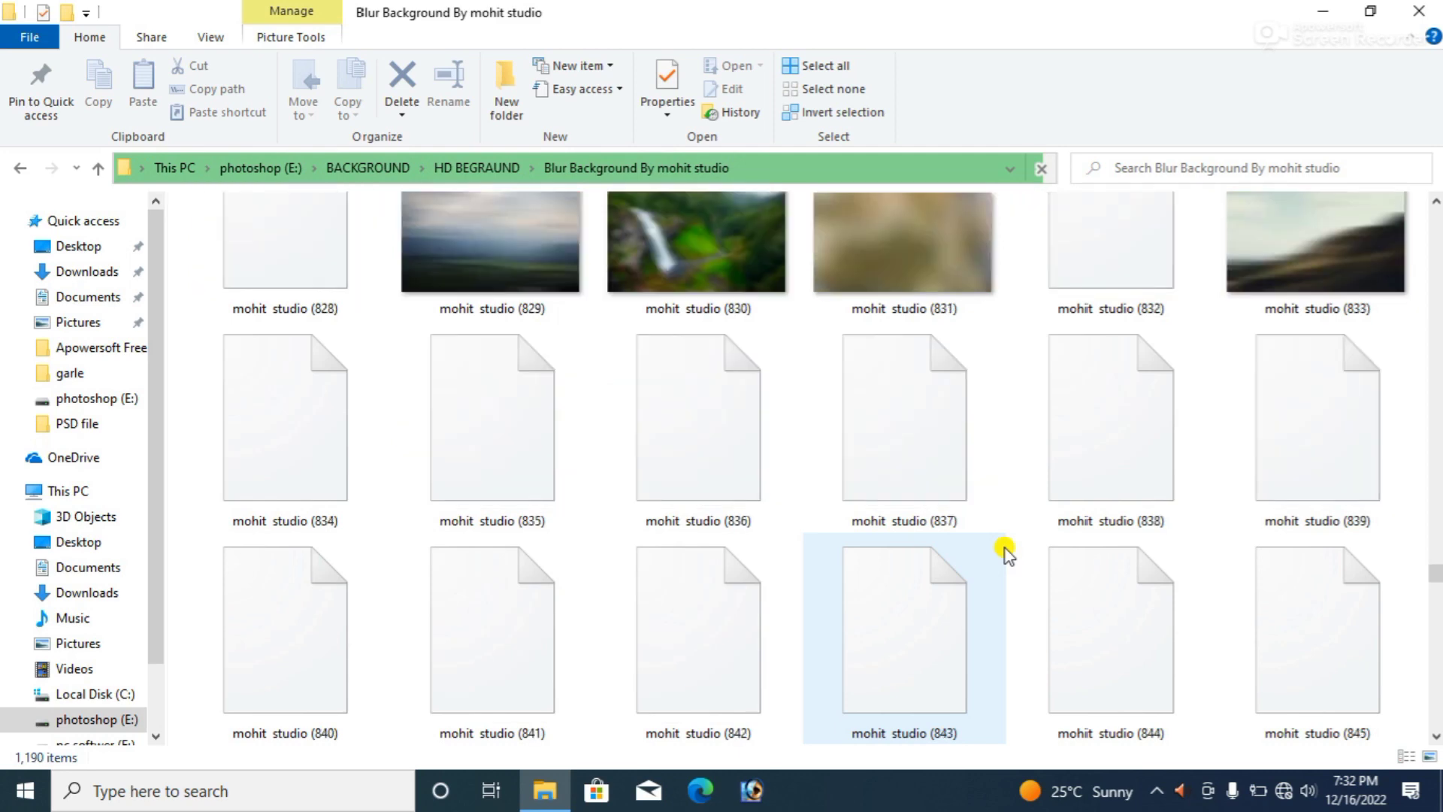
pyautogui.scroll(-2, 1006, 553)
pyautogui.scroll(-2, 1005, 553)
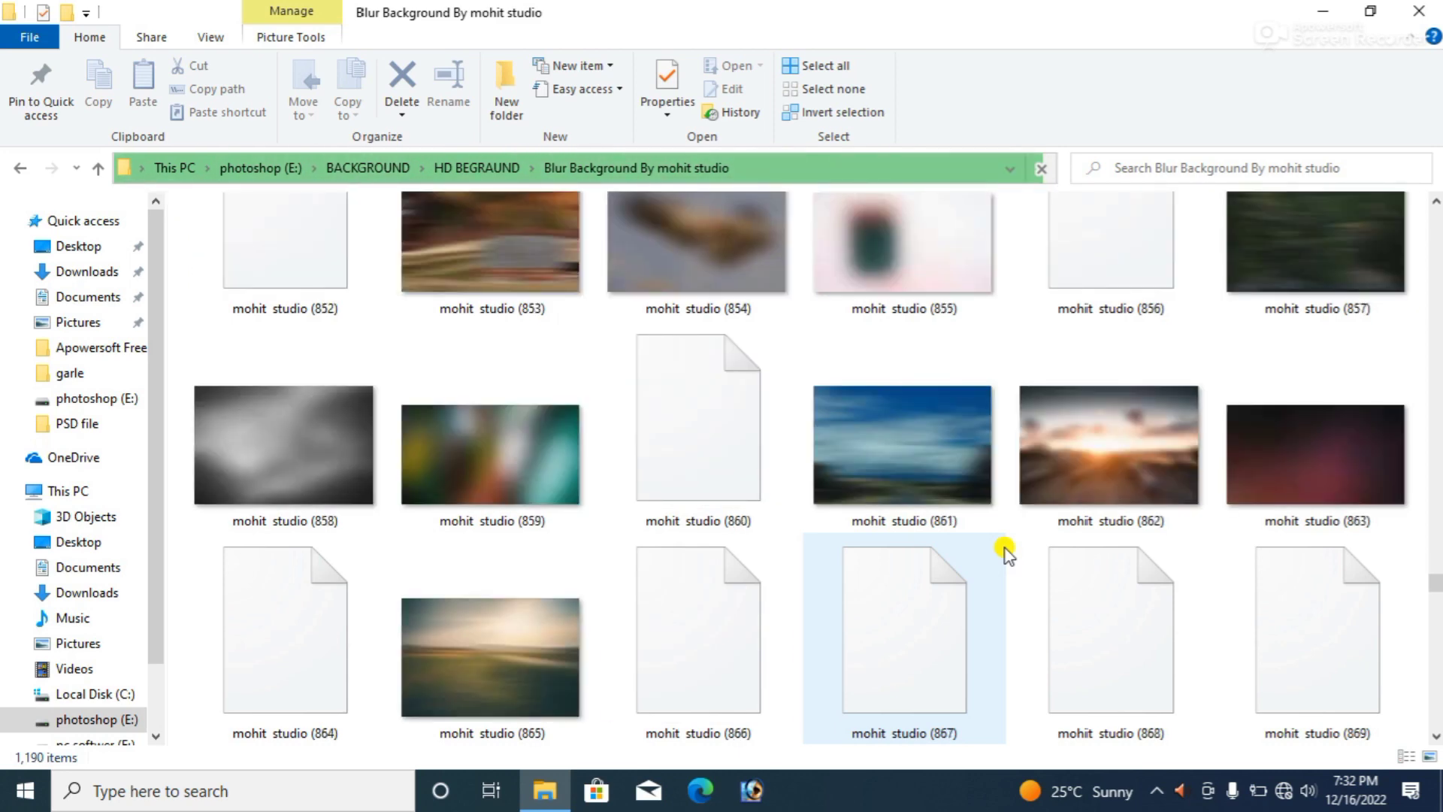
pyautogui.scroll(-2, 1005, 552)
pyautogui.scroll(-2, 1007, 553)
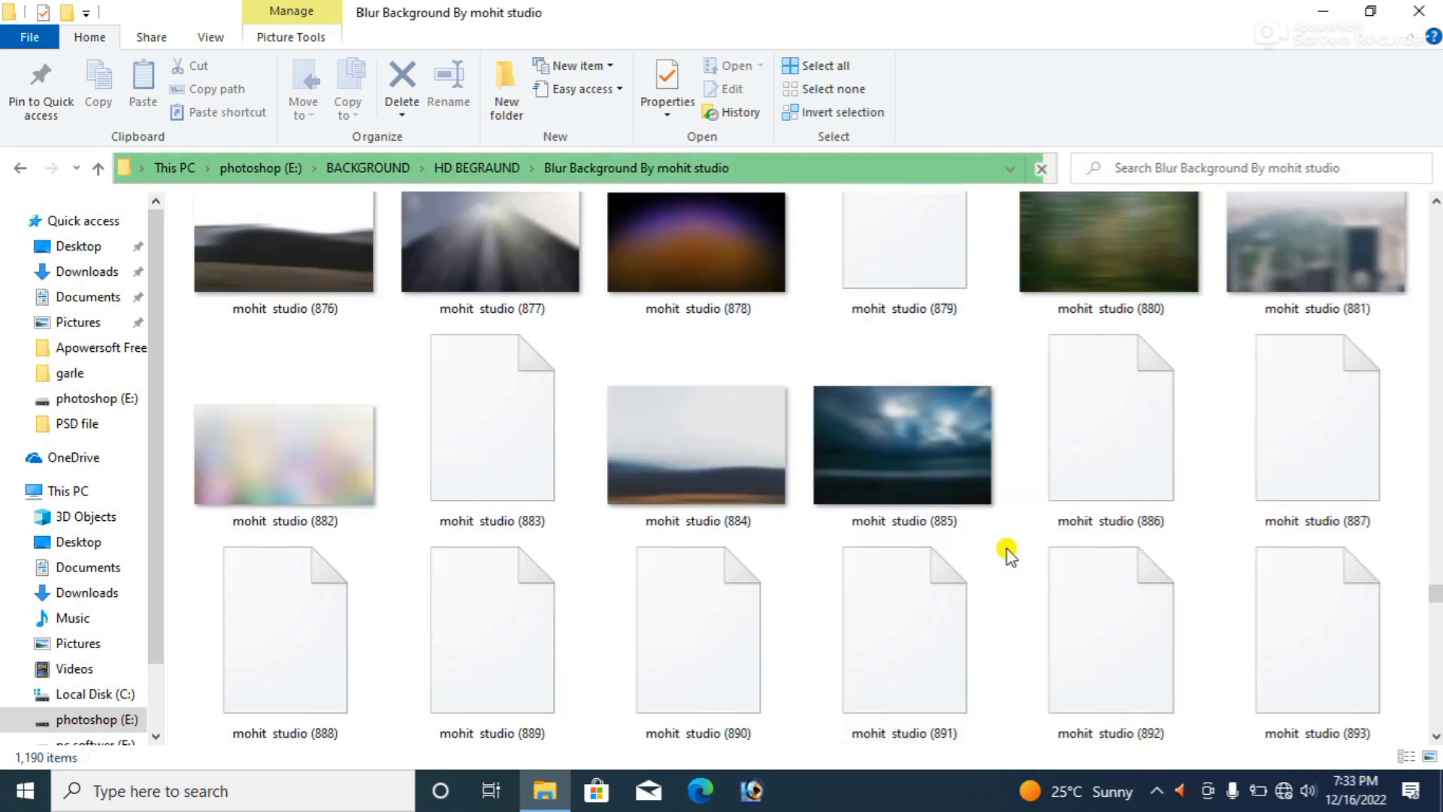
pyautogui.scroll(-1, 1007, 553)
pyautogui.scroll(-1, 1007, 550)
pyautogui.scroll(-2, 1010, 551)
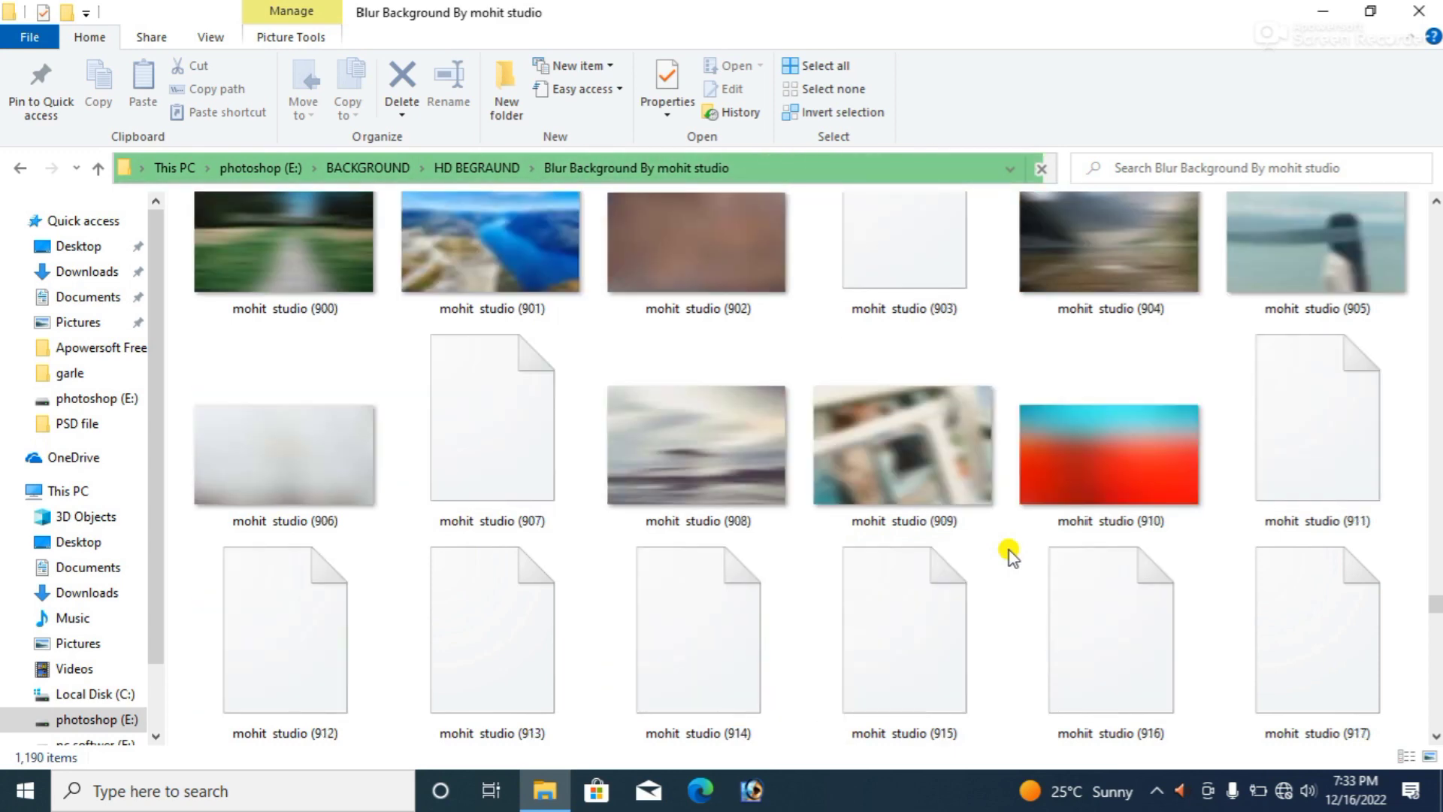
pyautogui.scroll(-2, 1009, 550)
pyautogui.scroll(-1, 1010, 550)
pyautogui.scroll(-1, 1009, 550)
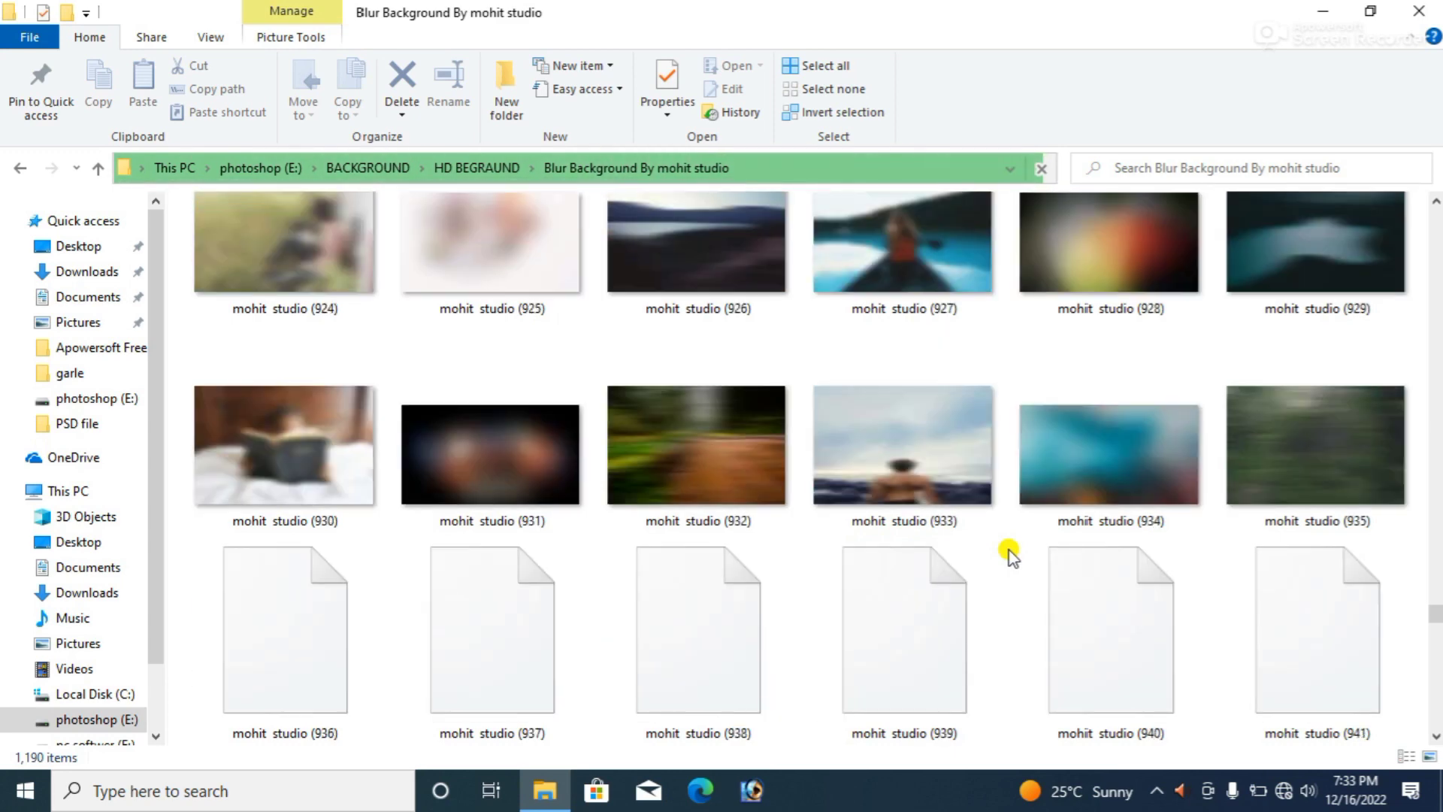
pyautogui.scroll(-1, 1009, 550)
pyautogui.scroll(-1, 1009, 550)
pyautogui.scroll(-1, 1008, 551)
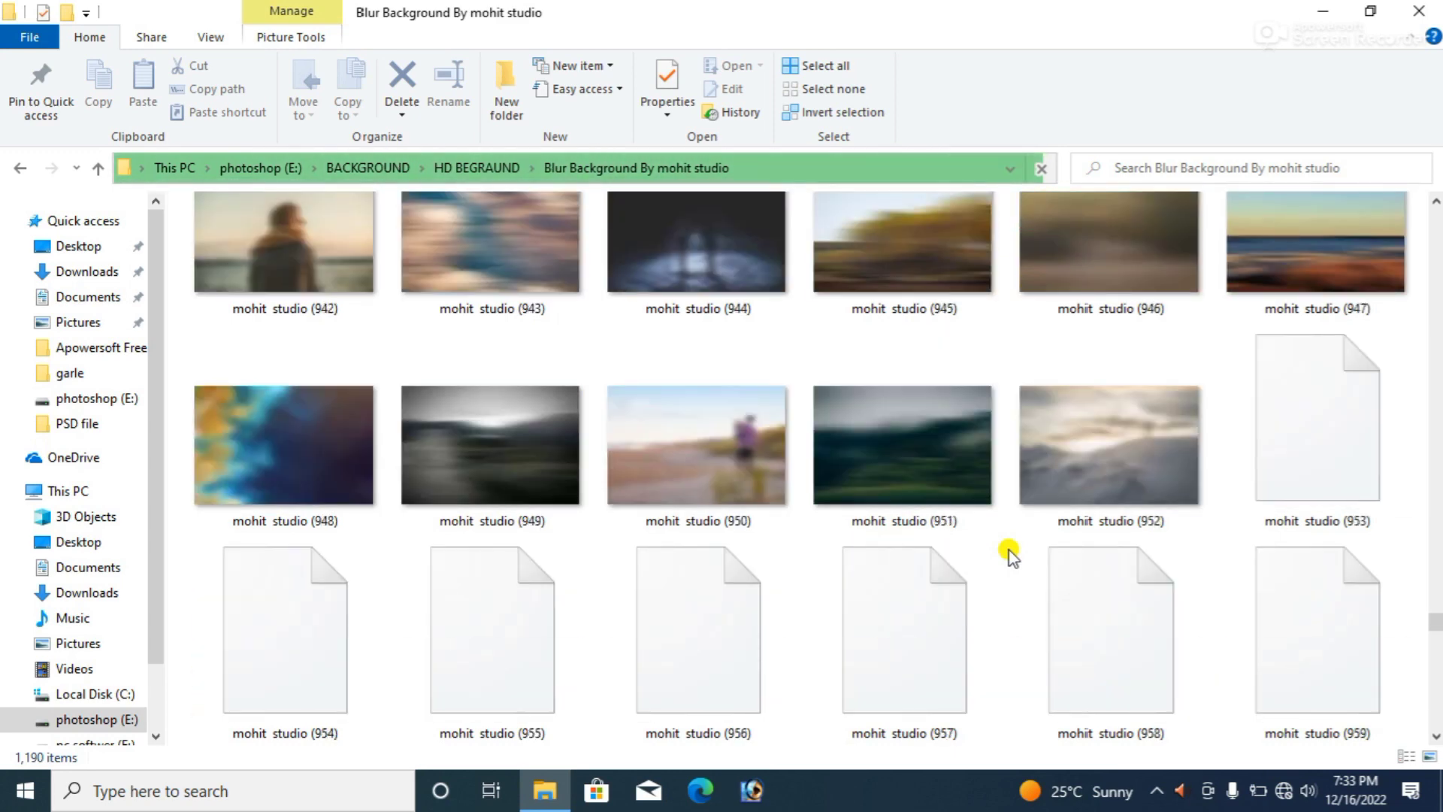
pyautogui.scroll(-1, 1009, 550)
pyautogui.scroll(-3, 1008, 550)
pyautogui.scroll(-1, 1010, 550)
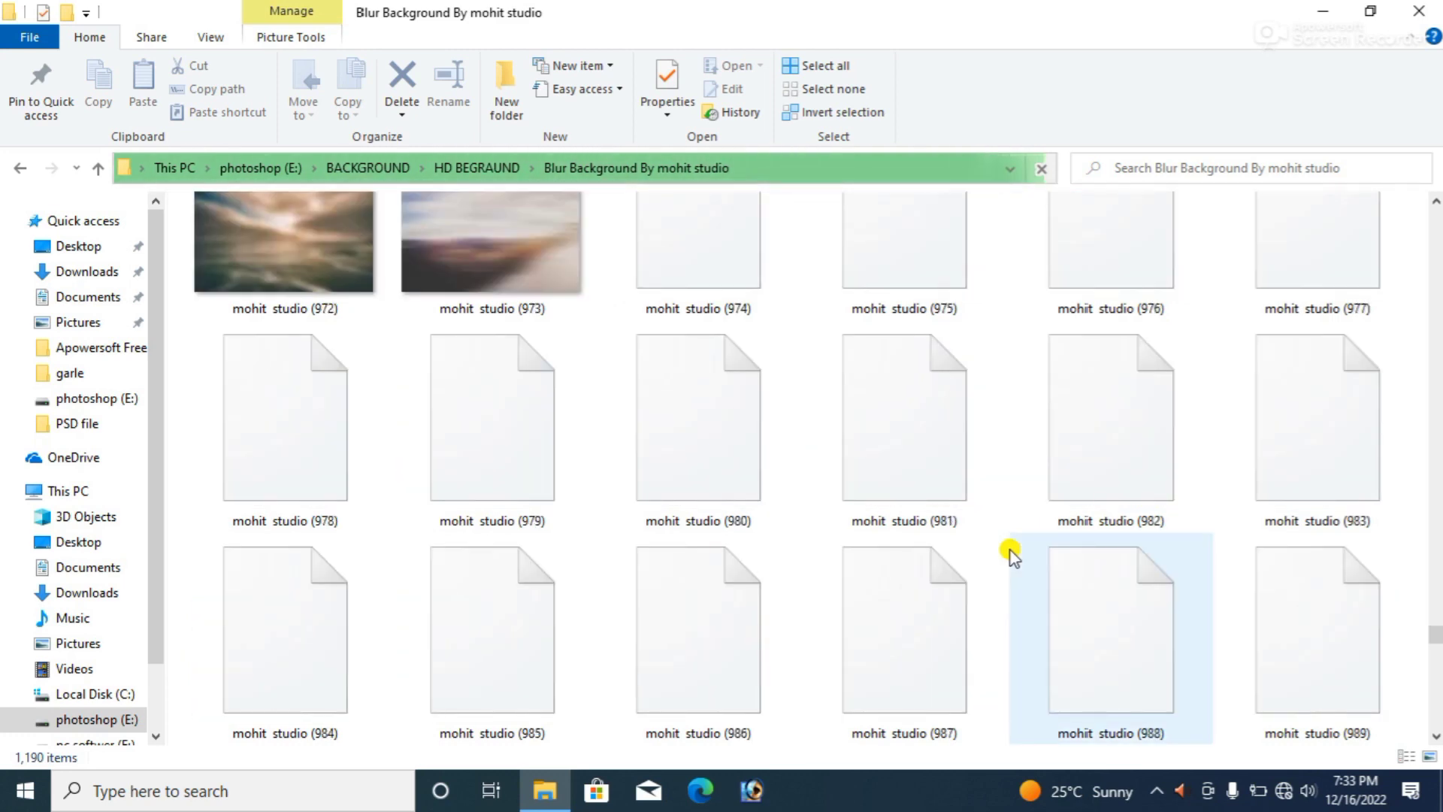
pyautogui.scroll(-1, 1010, 550)
pyautogui.scroll(-1, 1011, 550)
pyautogui.scroll(-1, 1010, 551)
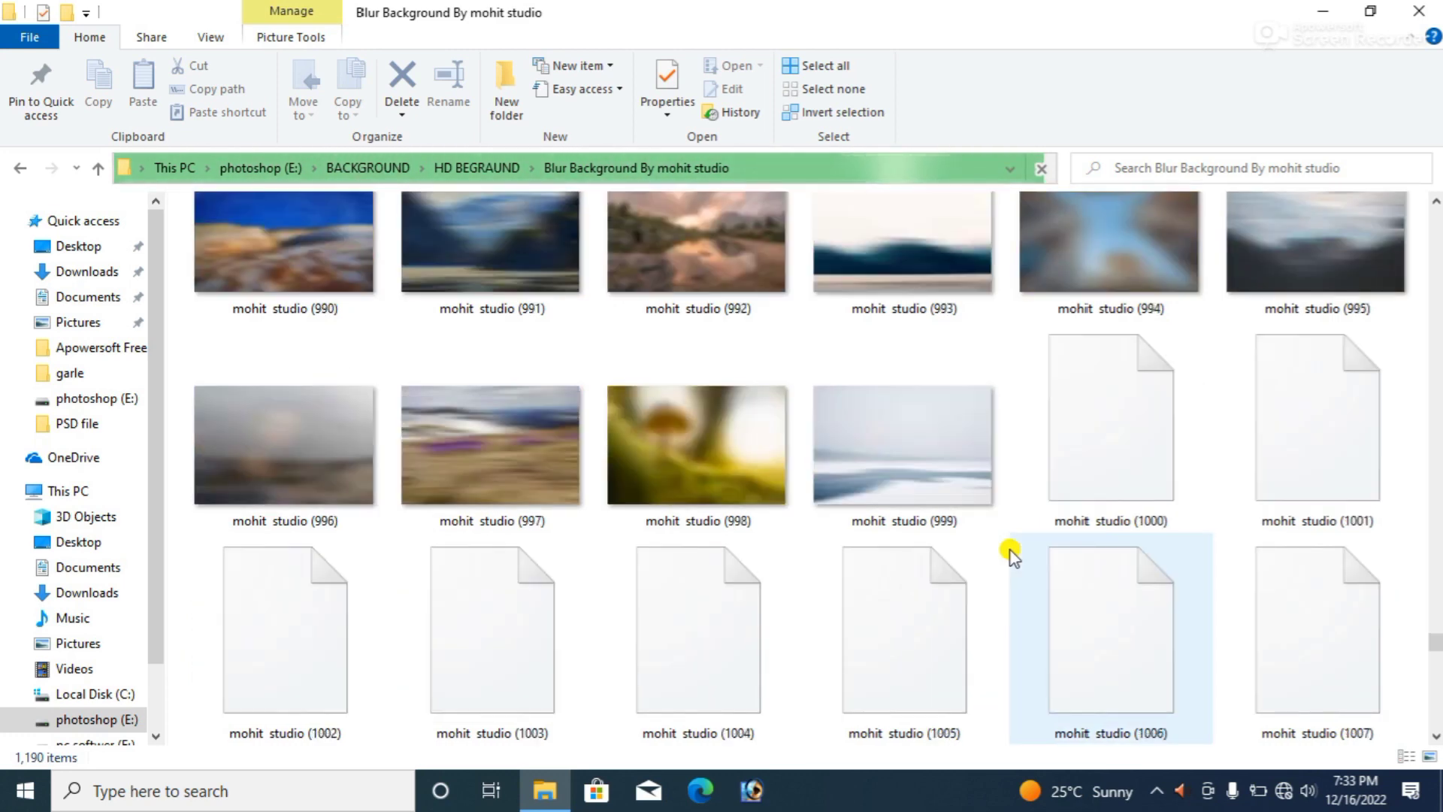
pyautogui.scroll(-2, 1010, 550)
pyautogui.scroll(-1, 1010, 550)
pyautogui.scroll(-1, 1010, 550)
pyautogui.scroll(-1, 1010, 551)
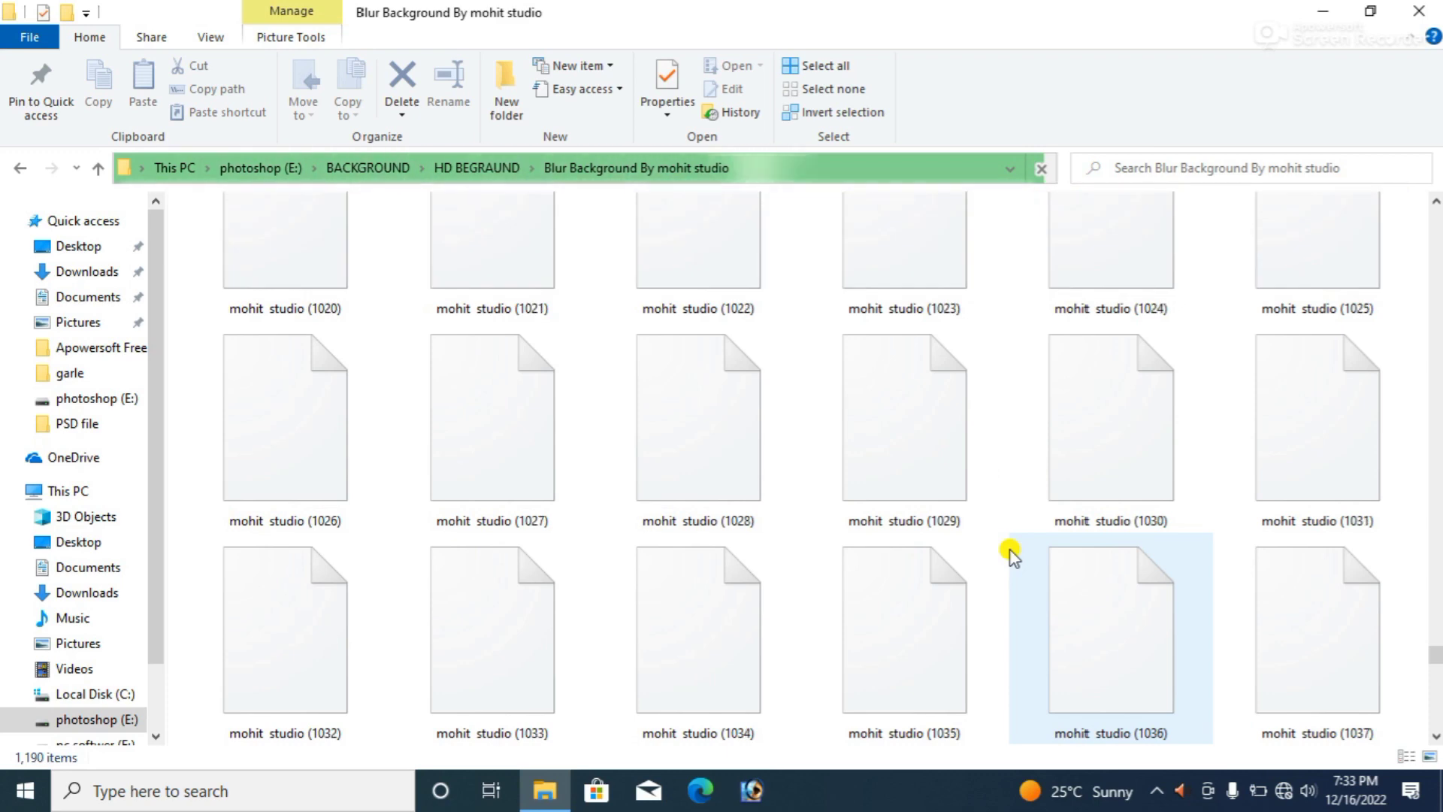
pyautogui.scroll(2, 1011, 556)
pyautogui.scroll(-2, 1010, 555)
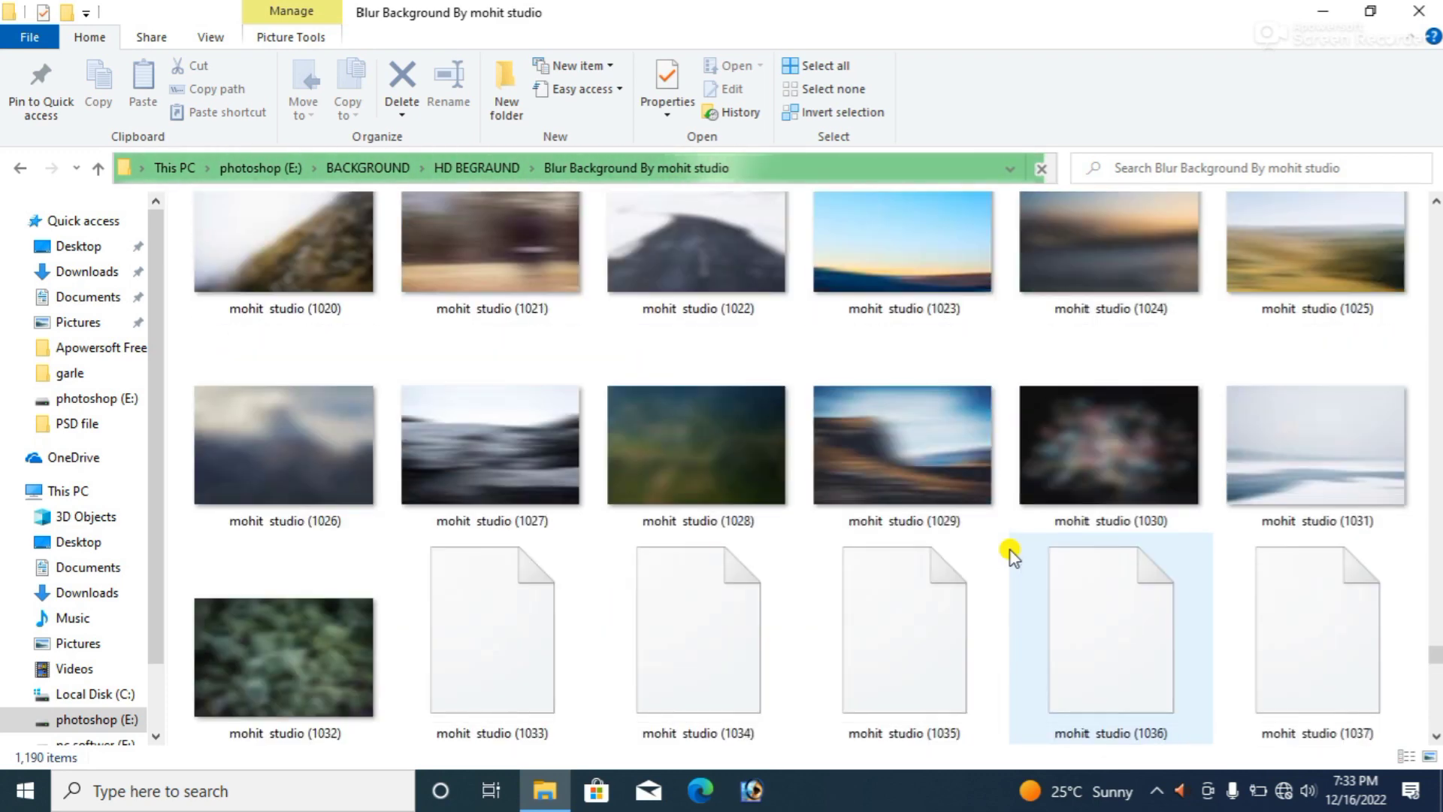
pyautogui.scroll(-1, 1010, 555)
pyautogui.scroll(-1, 1011, 556)
pyautogui.scroll(-1, 1011, 555)
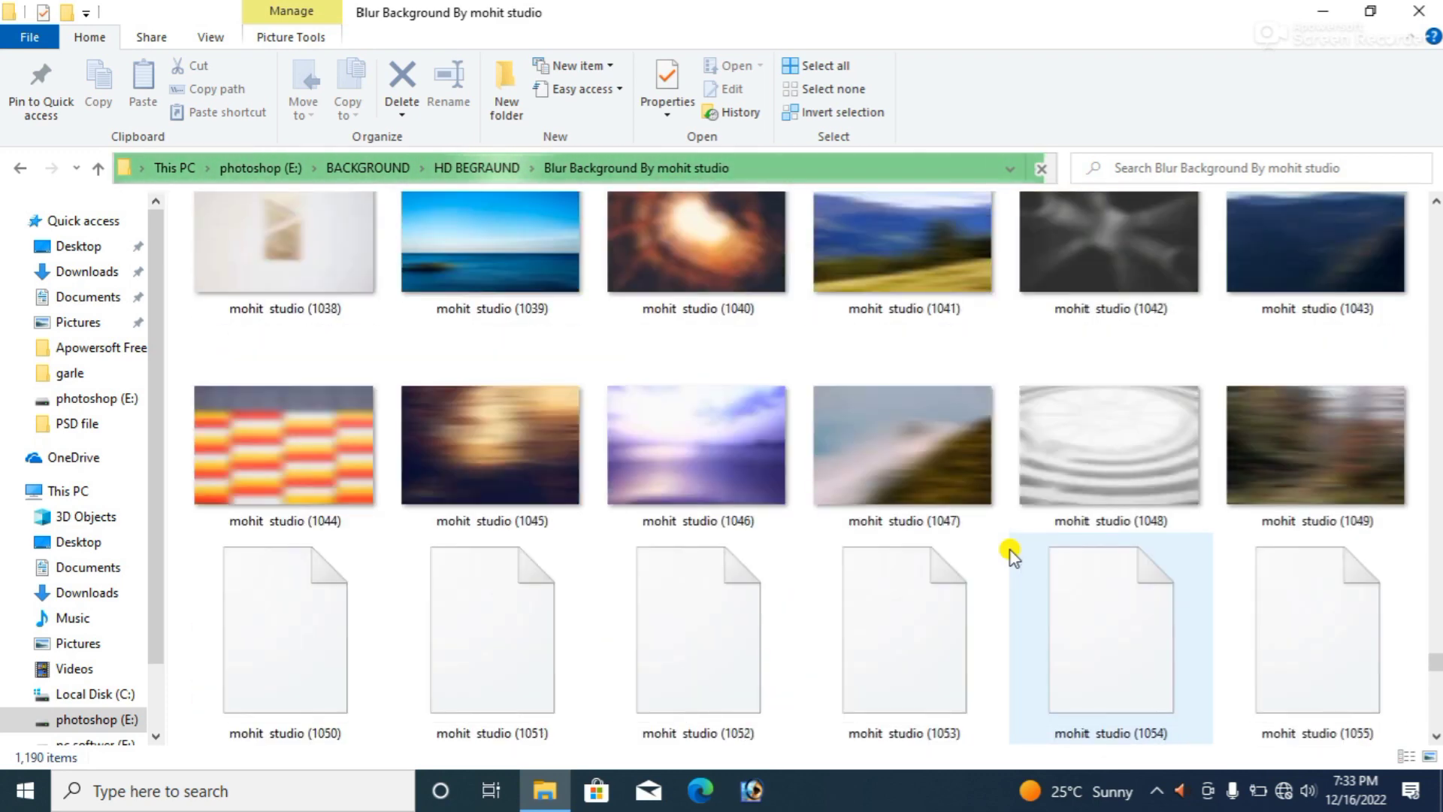
pyautogui.scroll(-1, 1010, 555)
pyautogui.scroll(-1, 1011, 555)
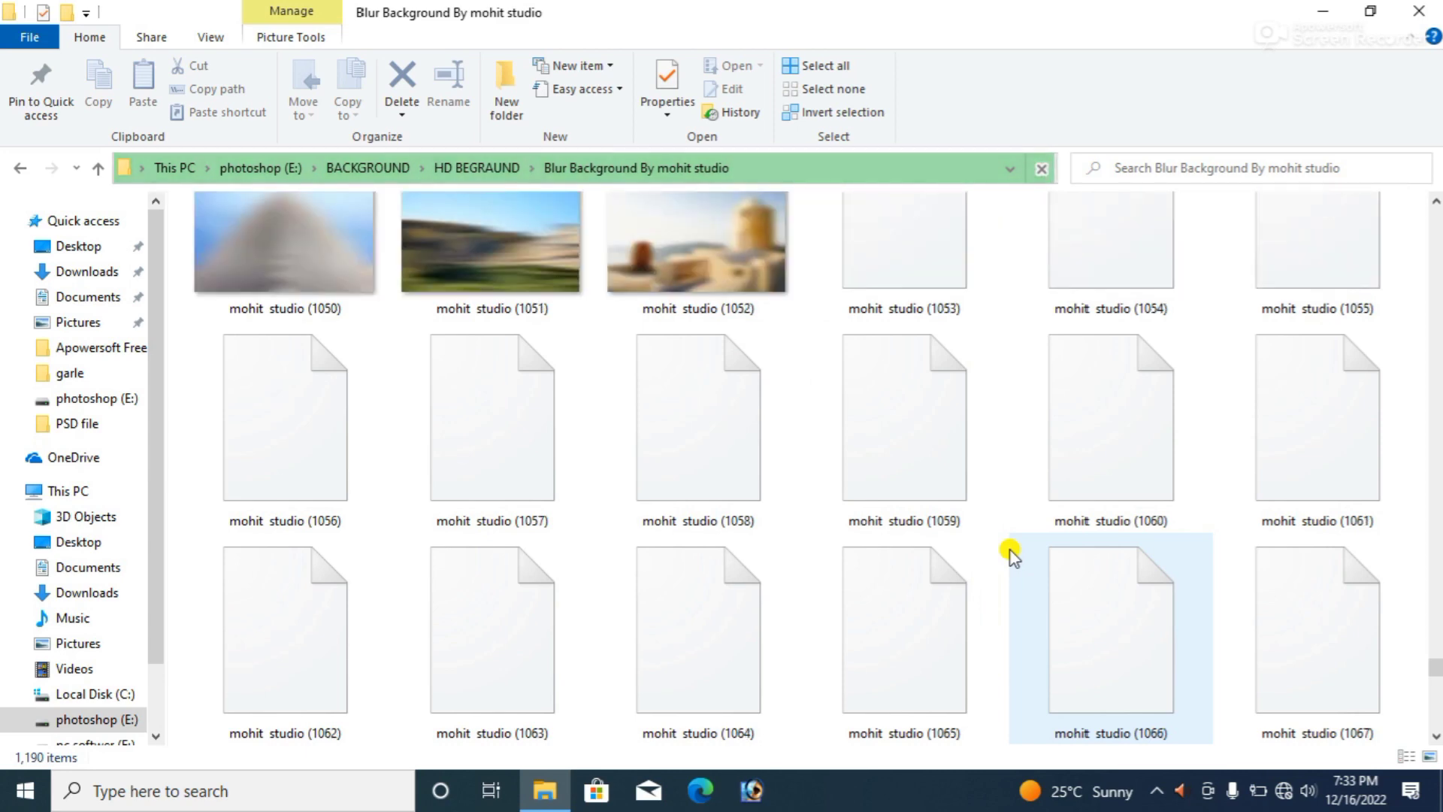
pyautogui.scroll(-1, 1011, 555)
pyautogui.scroll(-1, 1010, 554)
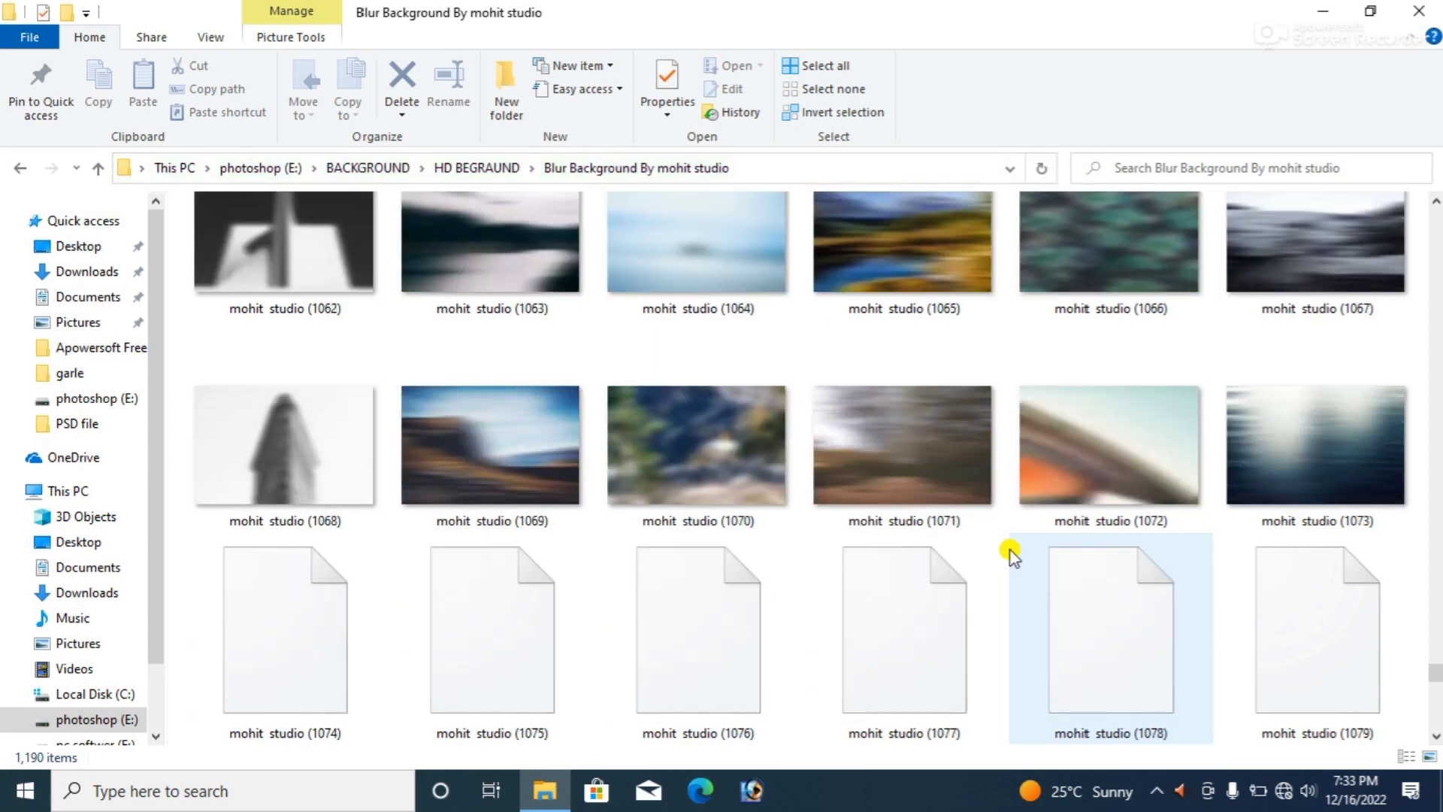
pyautogui.scroll(-2, 1010, 556)
pyautogui.scroll(-1, 1011, 556)
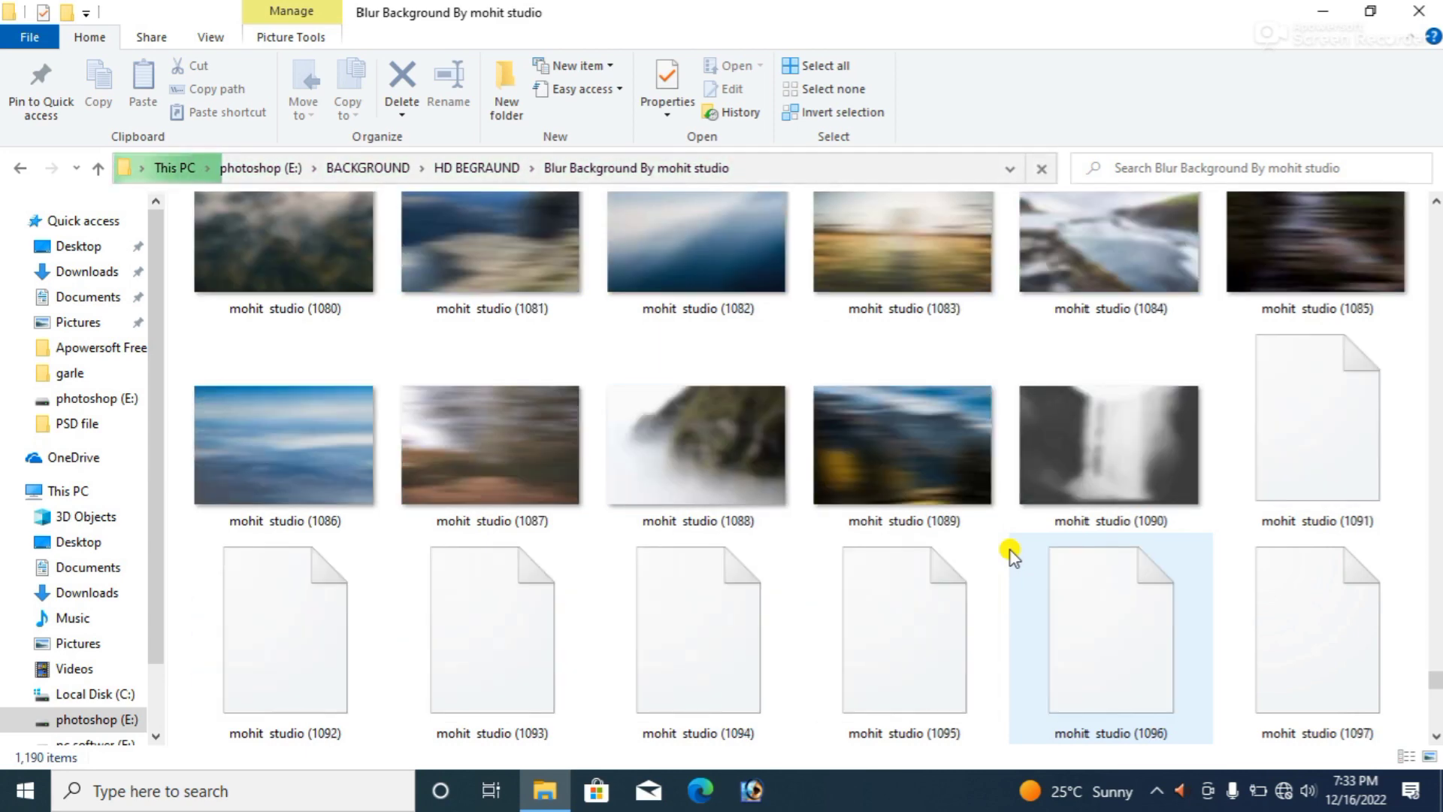
pyautogui.scroll(-1, 1010, 555)
pyautogui.scroll(-1, 1010, 556)
pyautogui.scroll(-1, 1011, 555)
pyautogui.scroll(-2, 1011, 555)
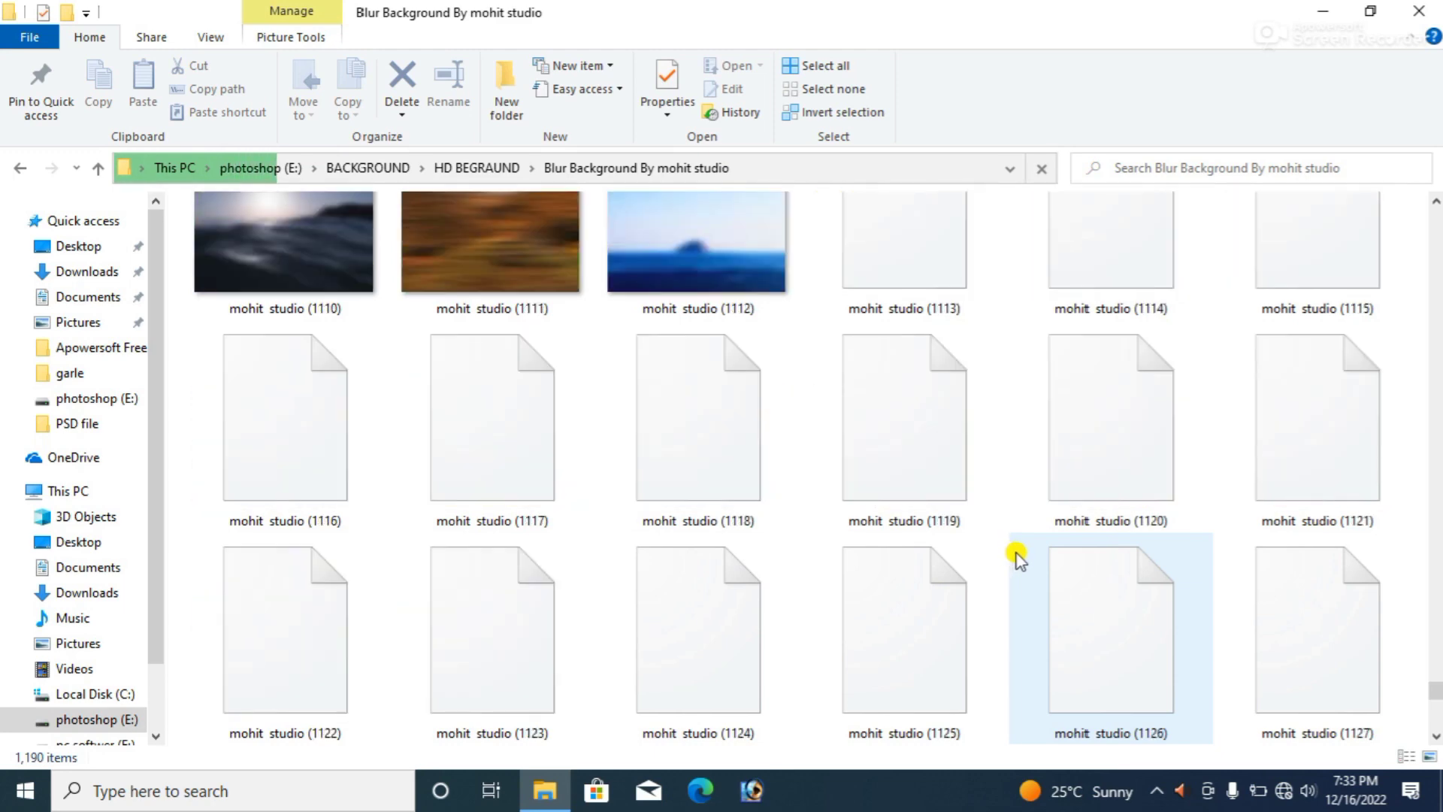
pyautogui.scroll(-1, 1014, 556)
pyautogui.scroll(-1, 1015, 556)
pyautogui.scroll(-1, 1015, 556)
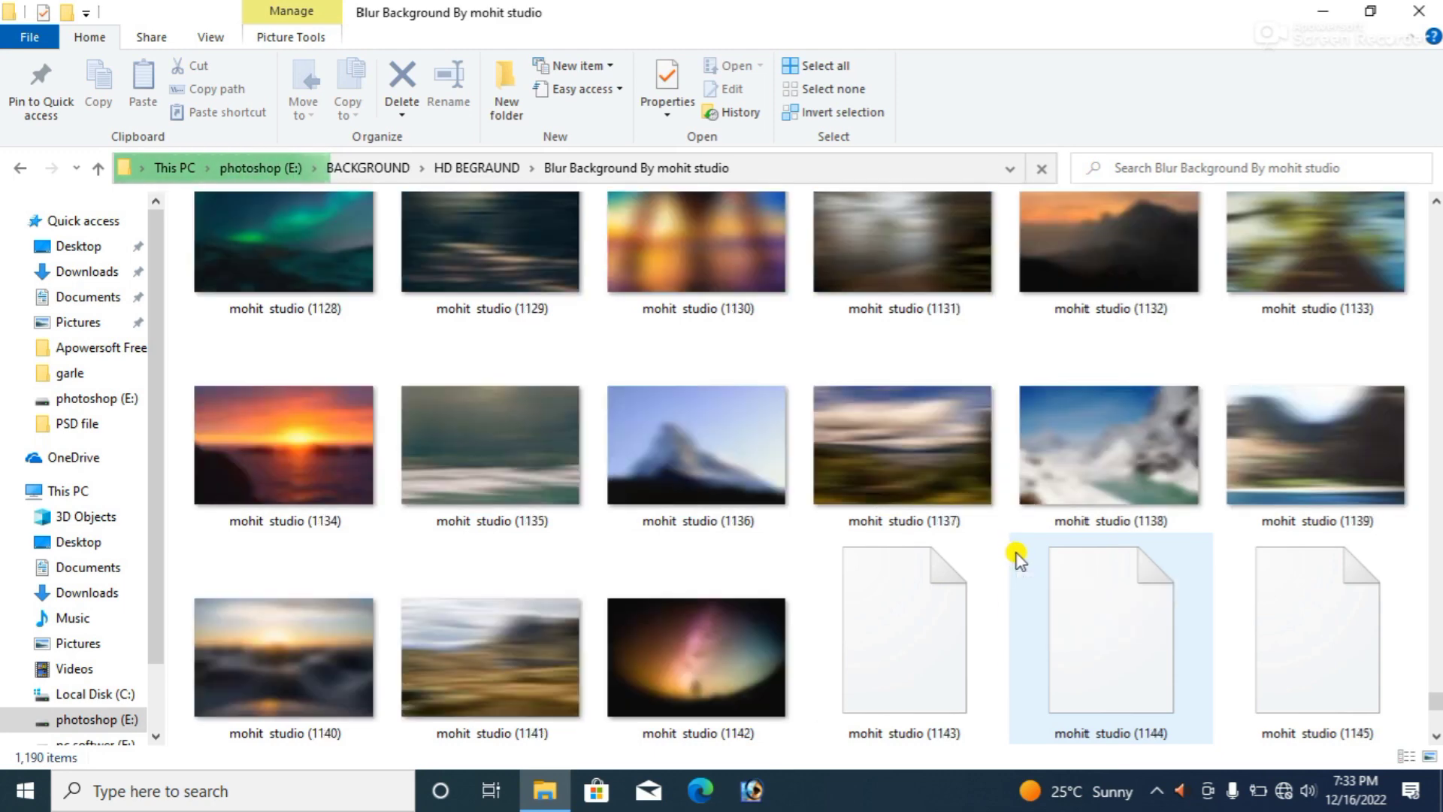
pyautogui.scroll(-1, 1015, 556)
pyautogui.scroll(-2, 1015, 556)
pyautogui.scroll(-1, 1015, 556)
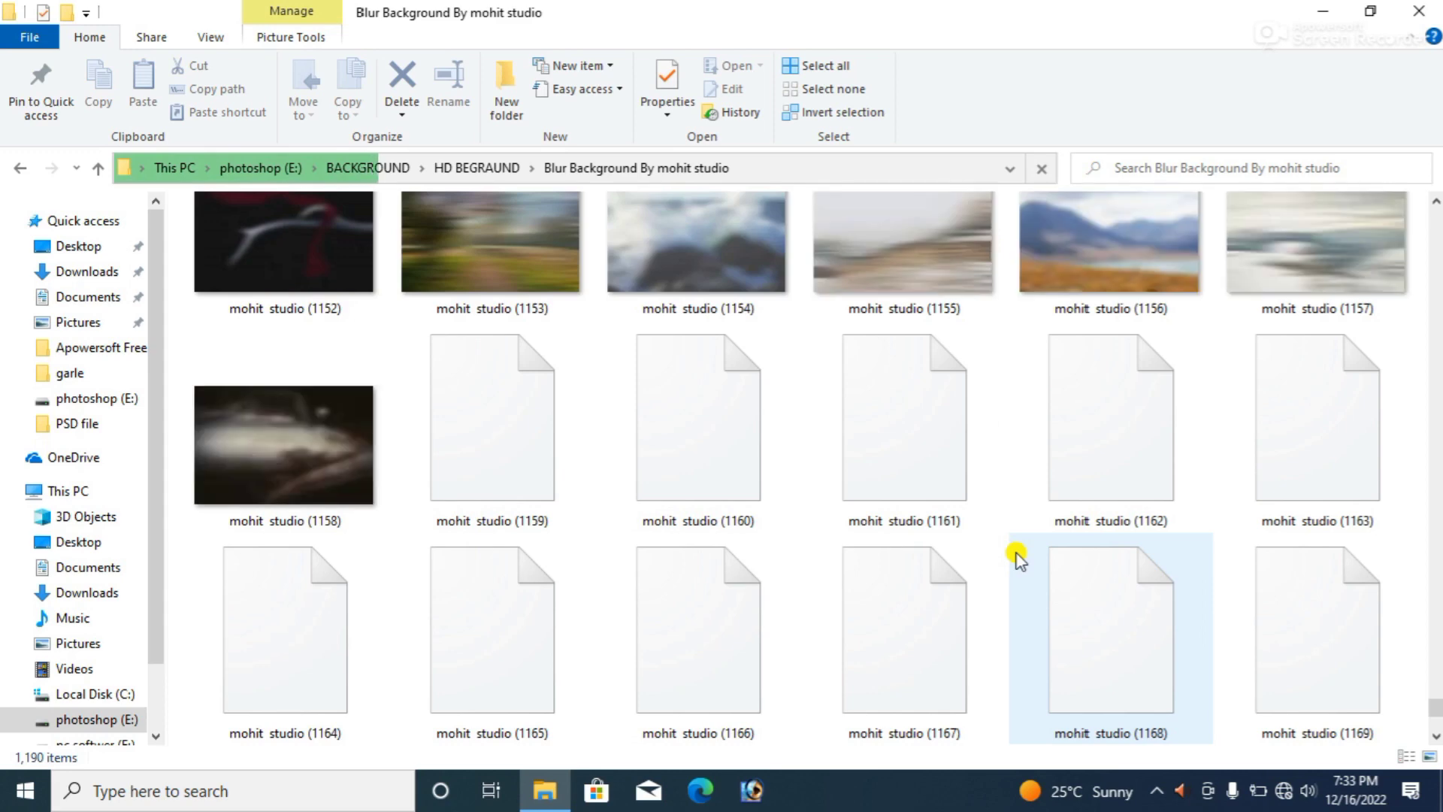
pyautogui.scroll(-1, 1015, 556)
pyautogui.scroll(-2, 1015, 556)
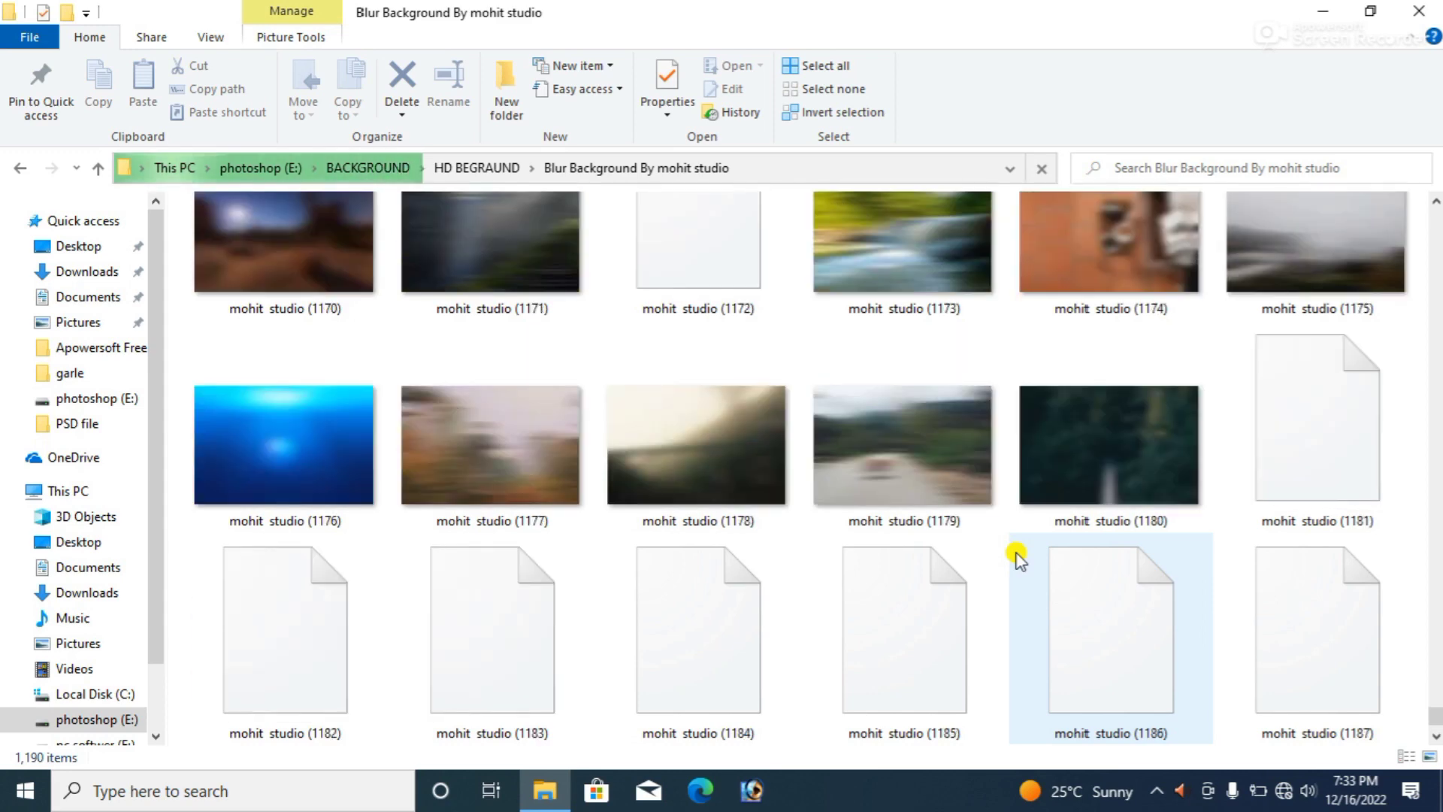
pyautogui.scroll(-1, 1015, 558)
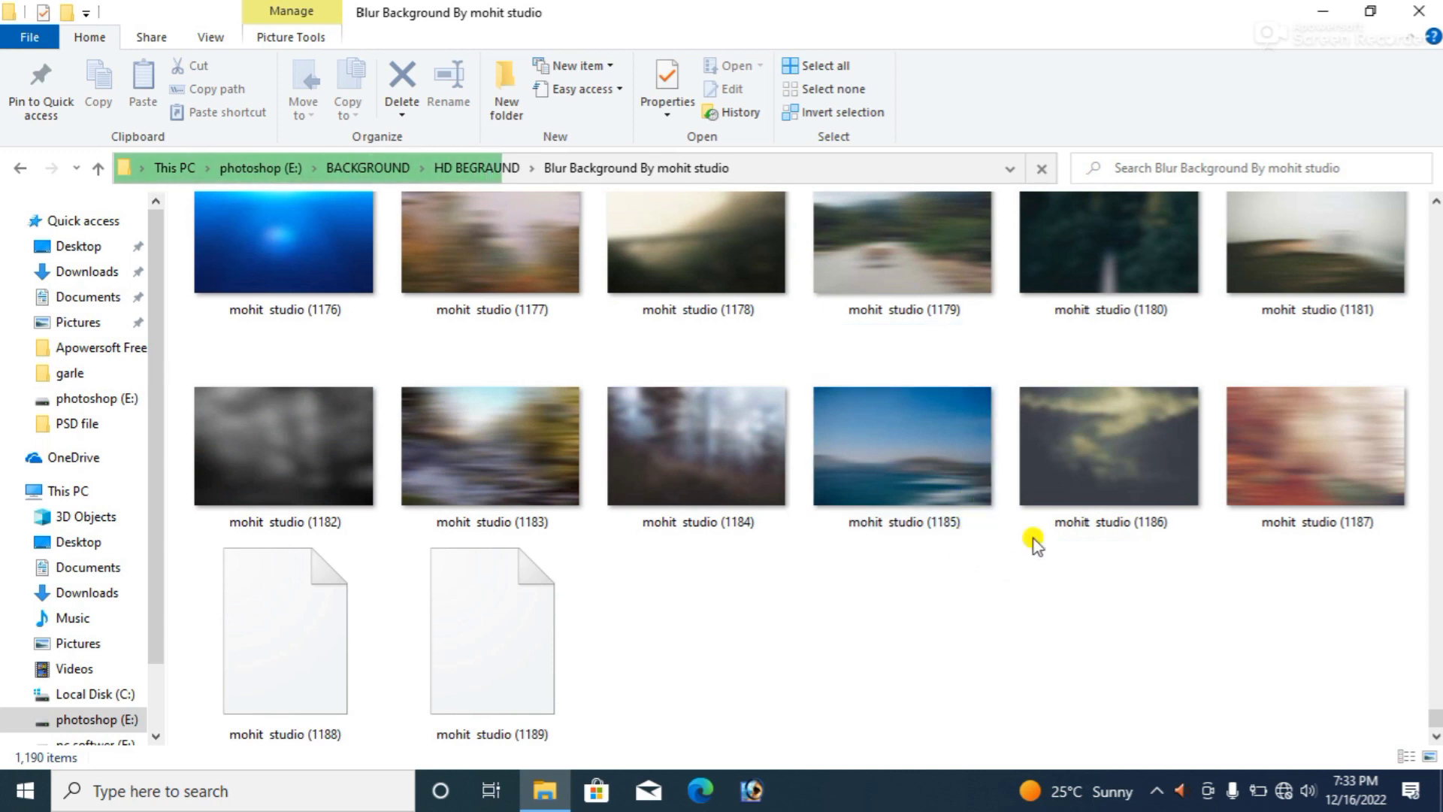
pyautogui.click(1159, 791)
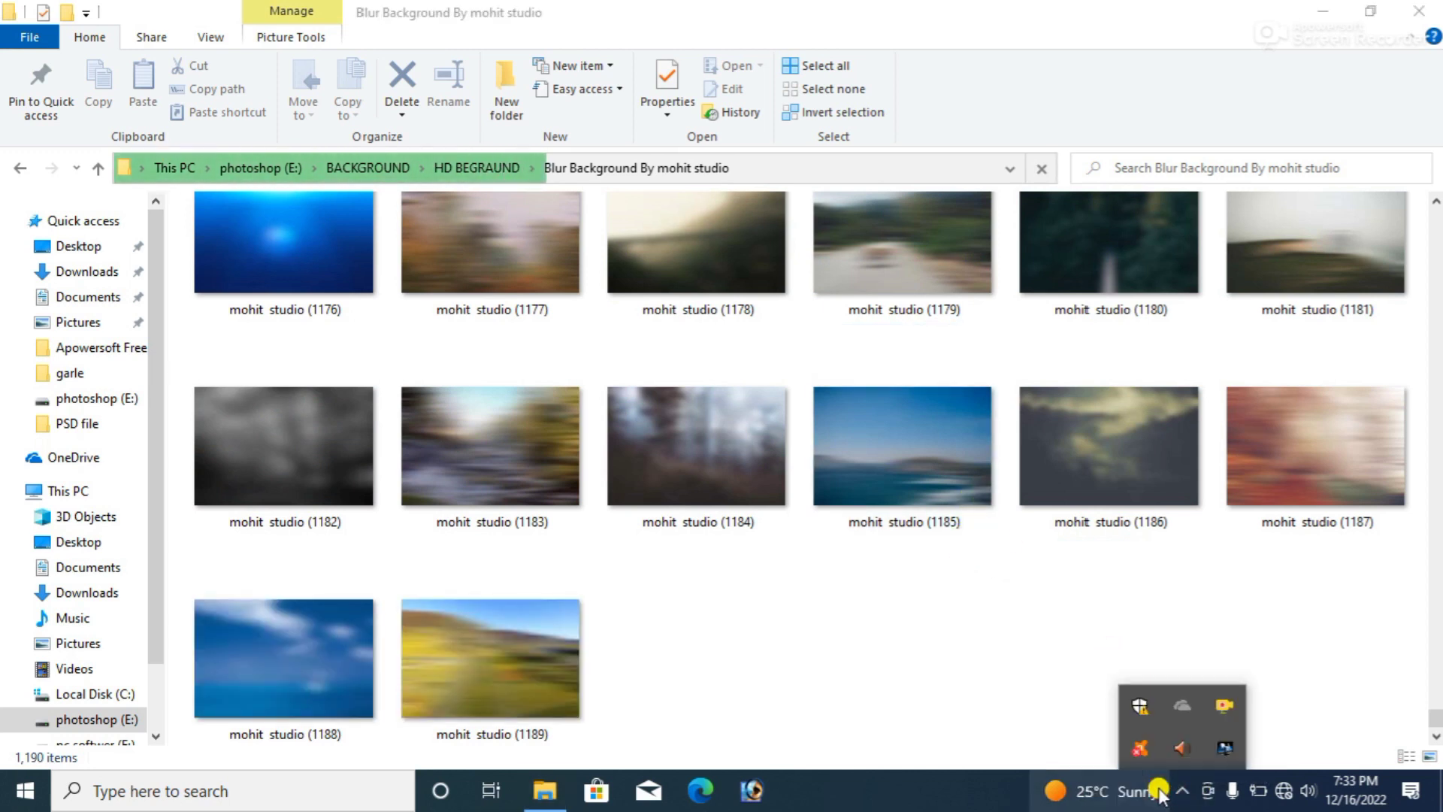
pyautogui.rightClick(1226, 704)
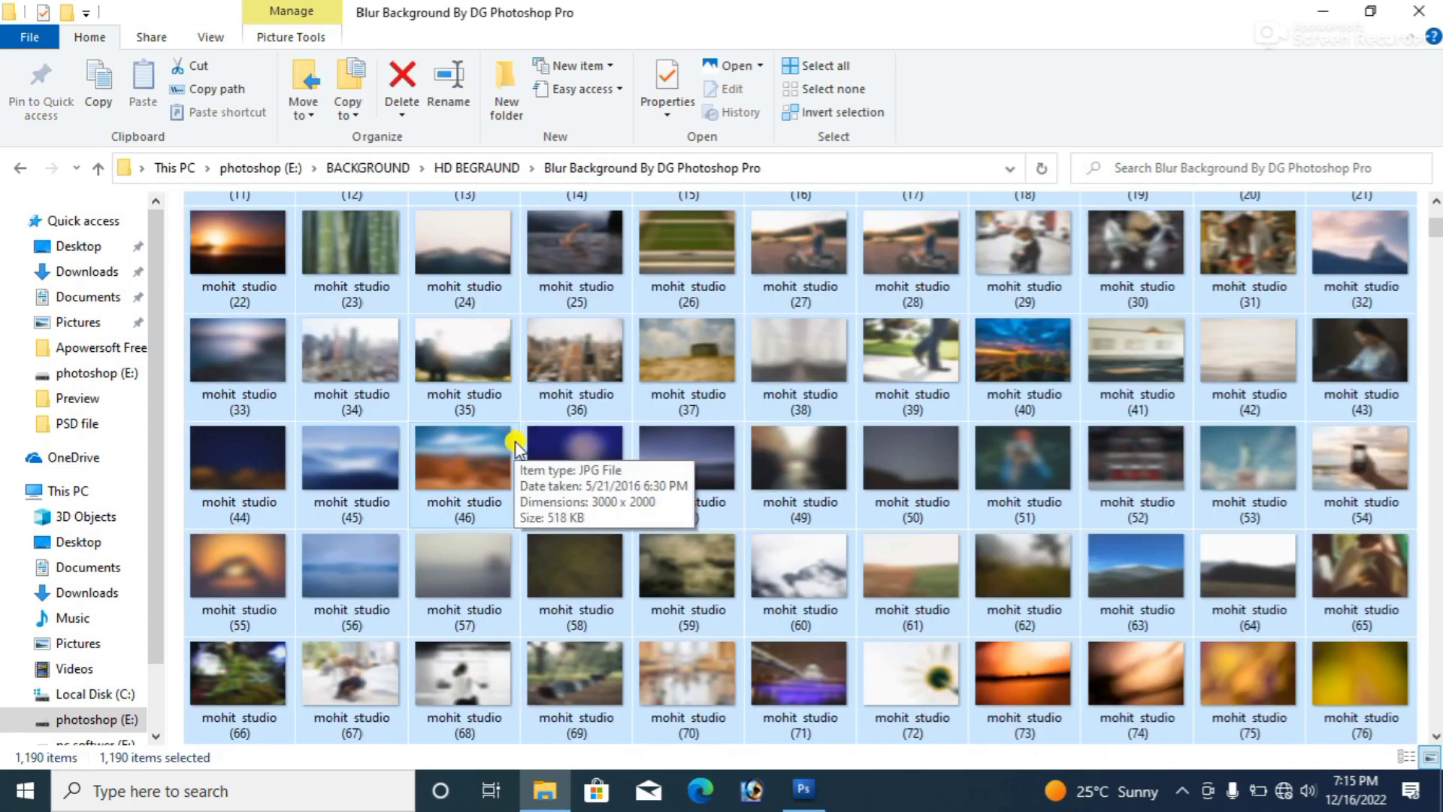
# - Drag mohit studio (4).jpg from Explorer into Photoshop and centre its document window
pyautogui.scroll(3, 515, 449)
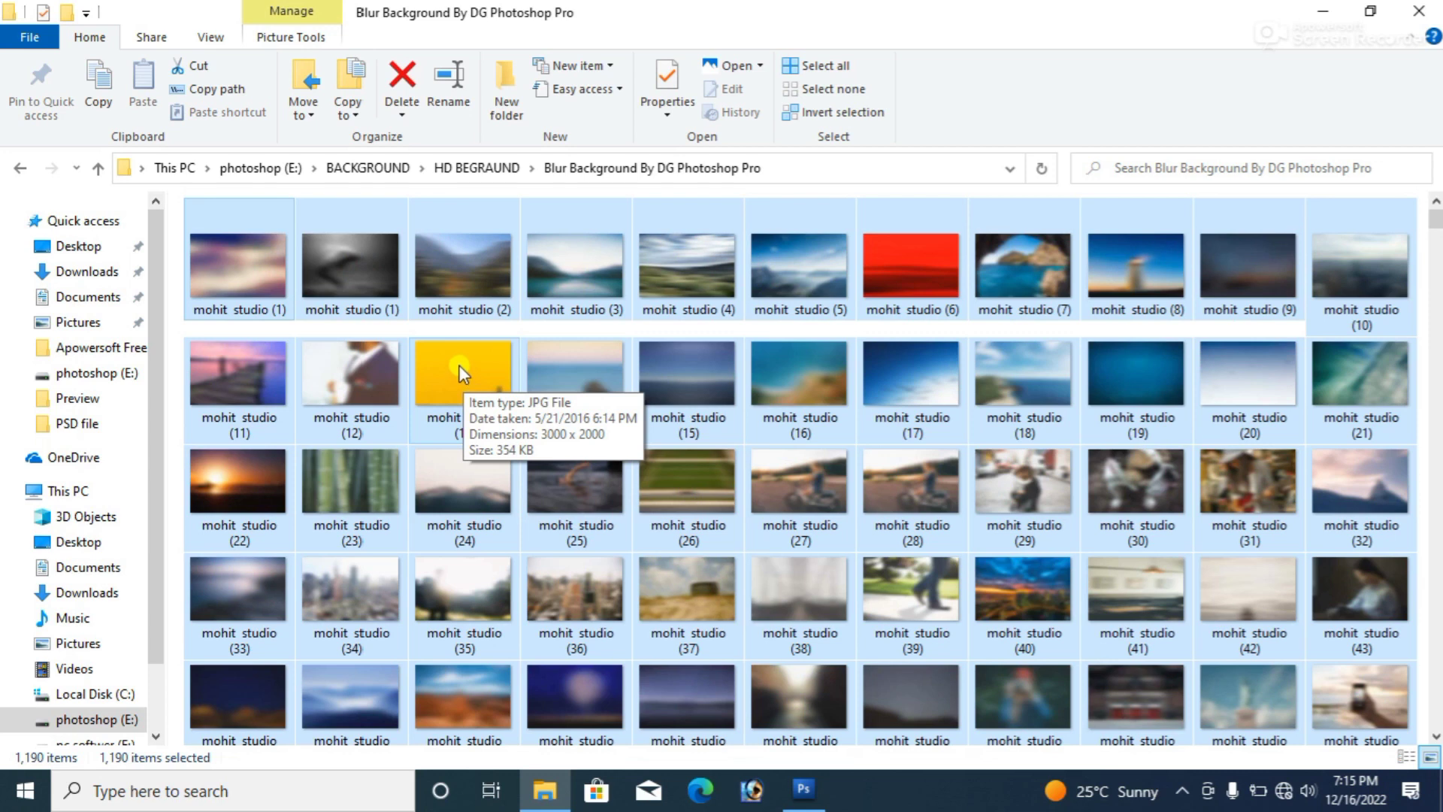
pyautogui.scroll(-5, 1119, 387)
pyautogui.scroll(-3, 1118, 387)
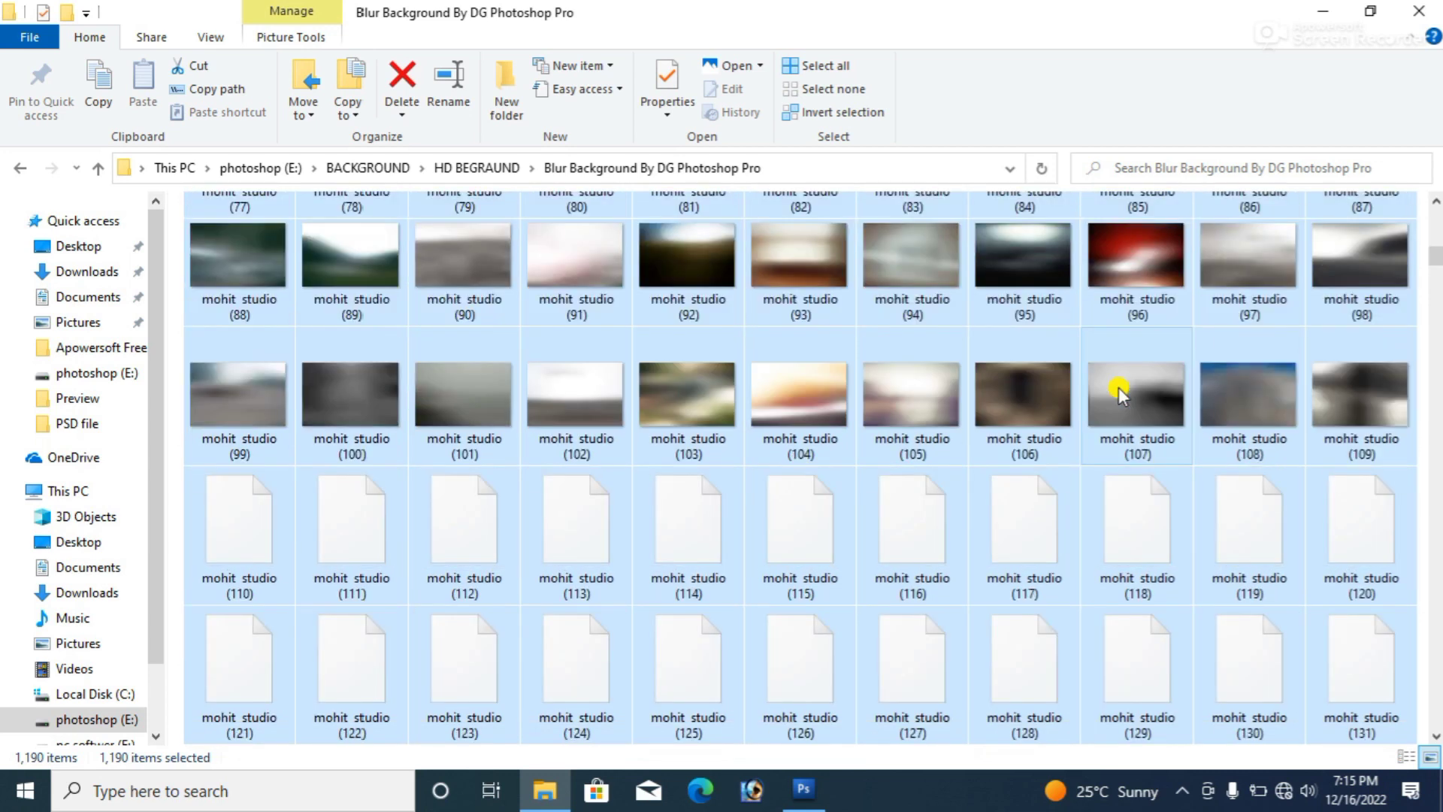
pyautogui.scroll(10, 1118, 387)
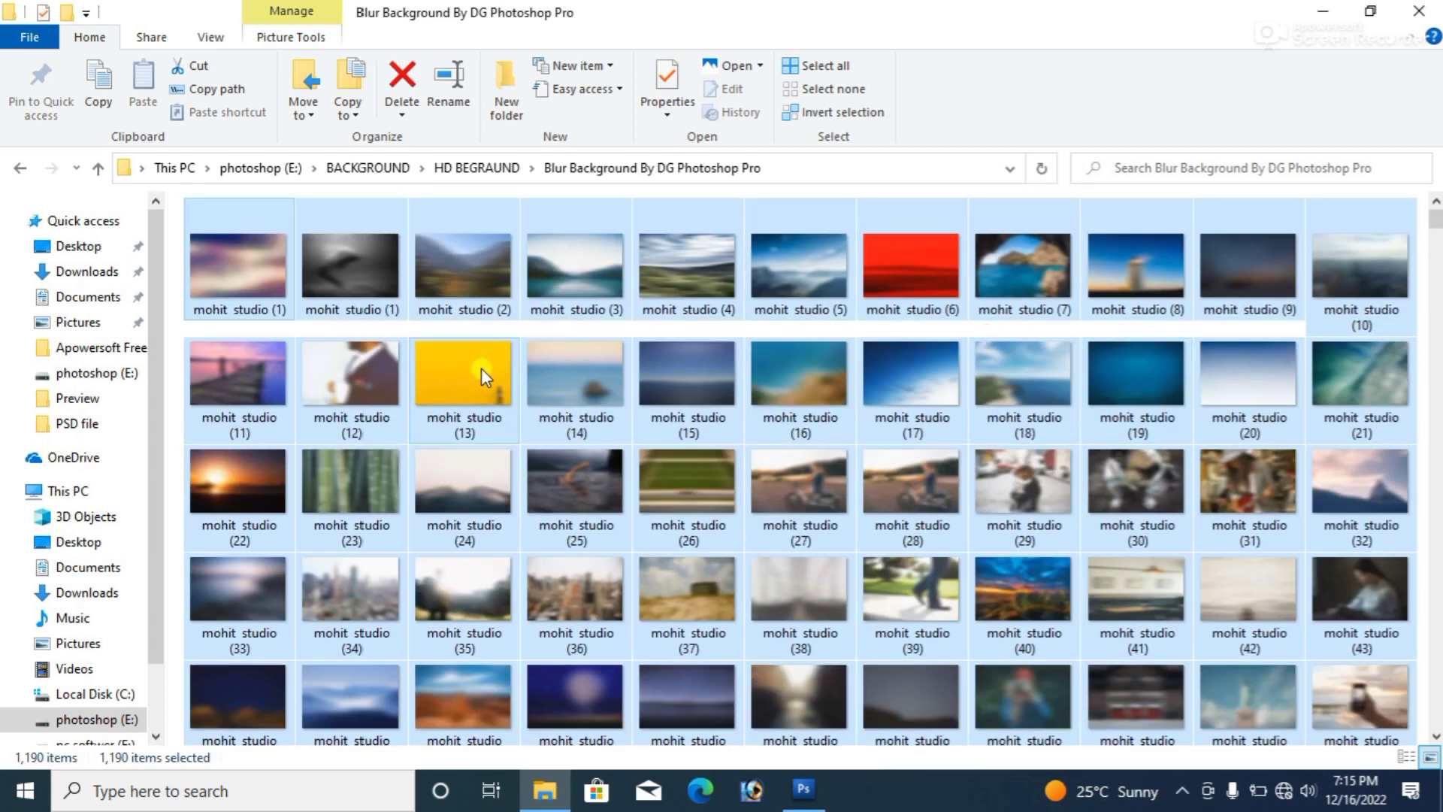
pyautogui.moveTo(482, 367); pyautogui.dragTo(801, 752)
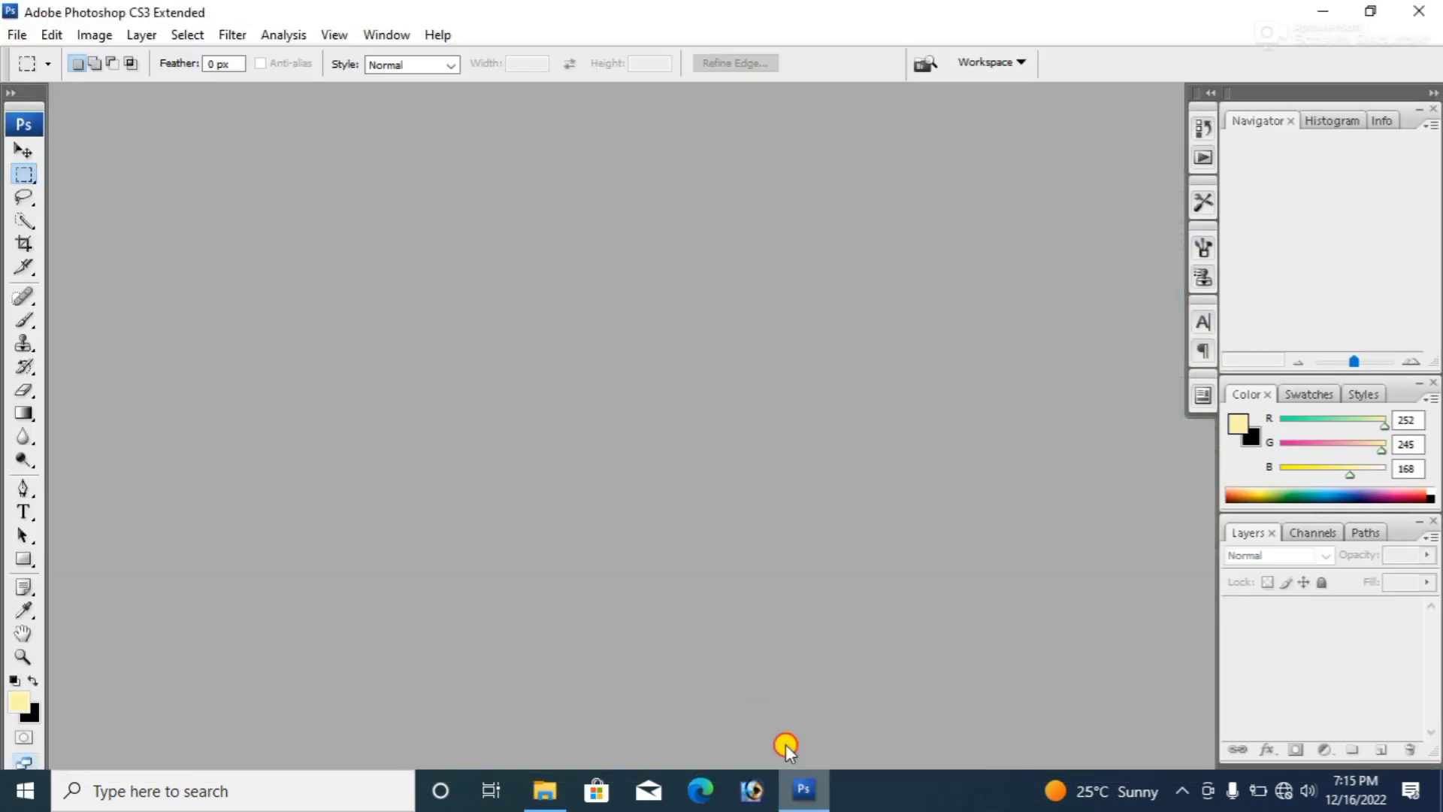
pyautogui.moveTo(802, 750); pyautogui.dragTo(576, 319)
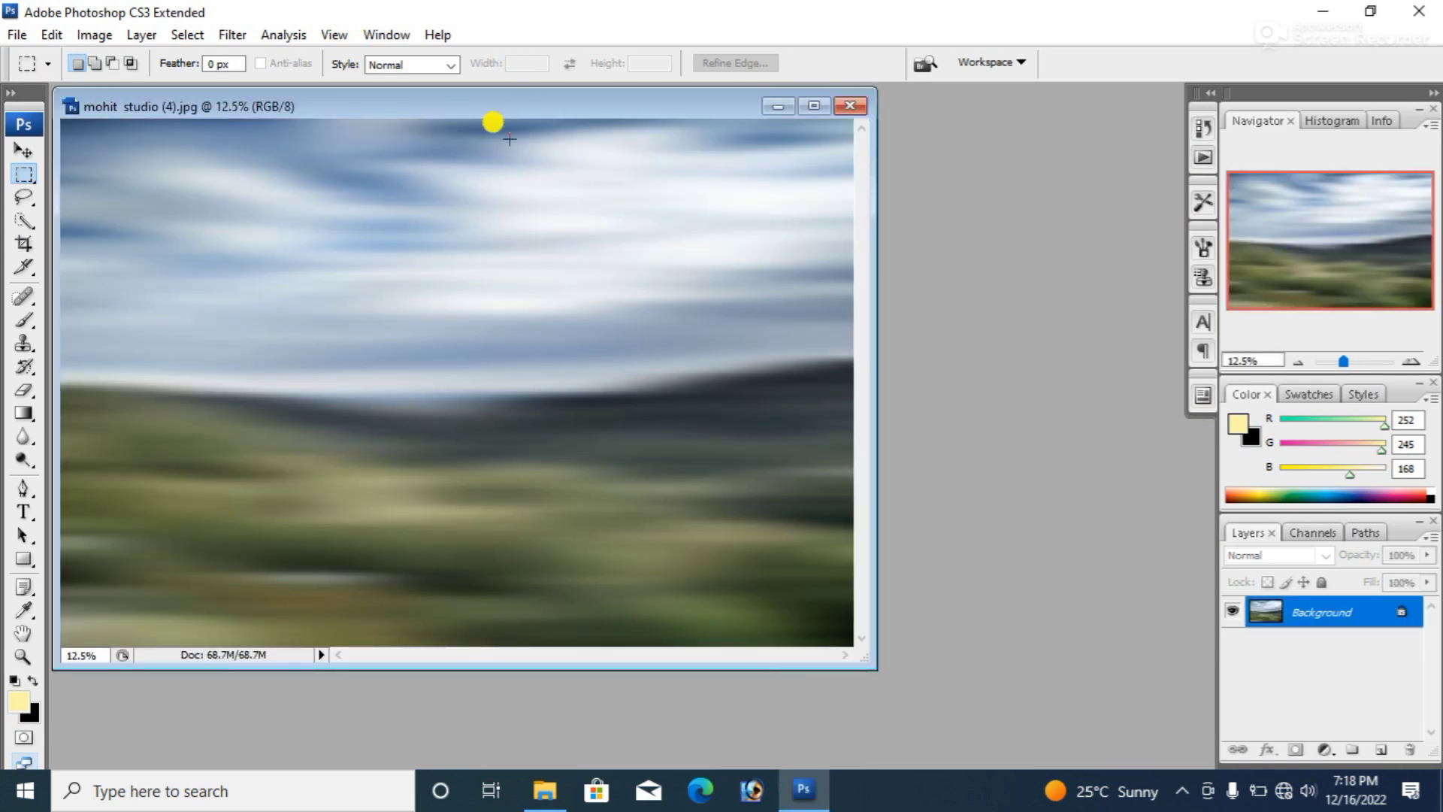
pyautogui.moveTo(502, 109); pyautogui.dragTo(738, 133)
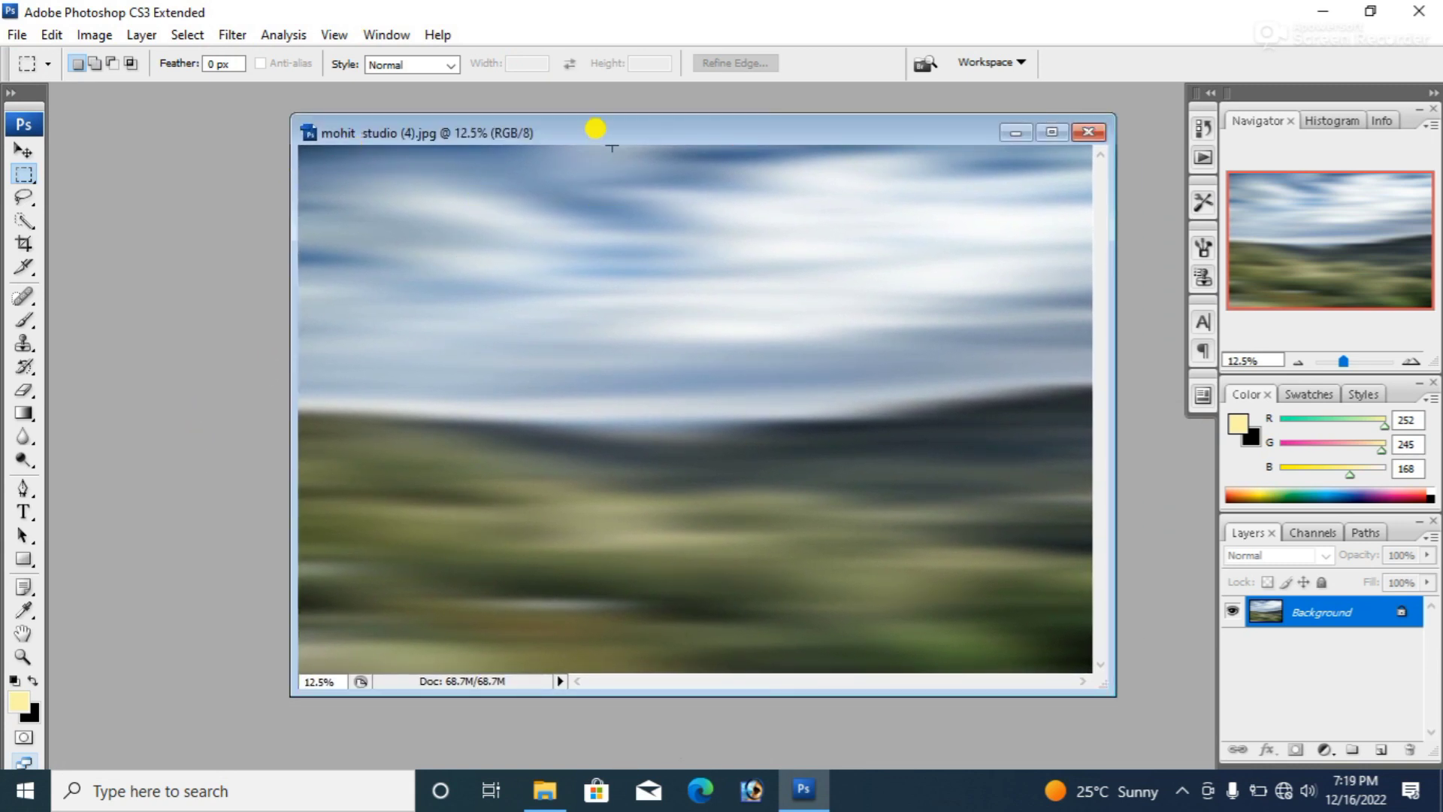
# - Duplicate the landscape image as mohit studio (4) copy
pyautogui.rightClick(642, 129)
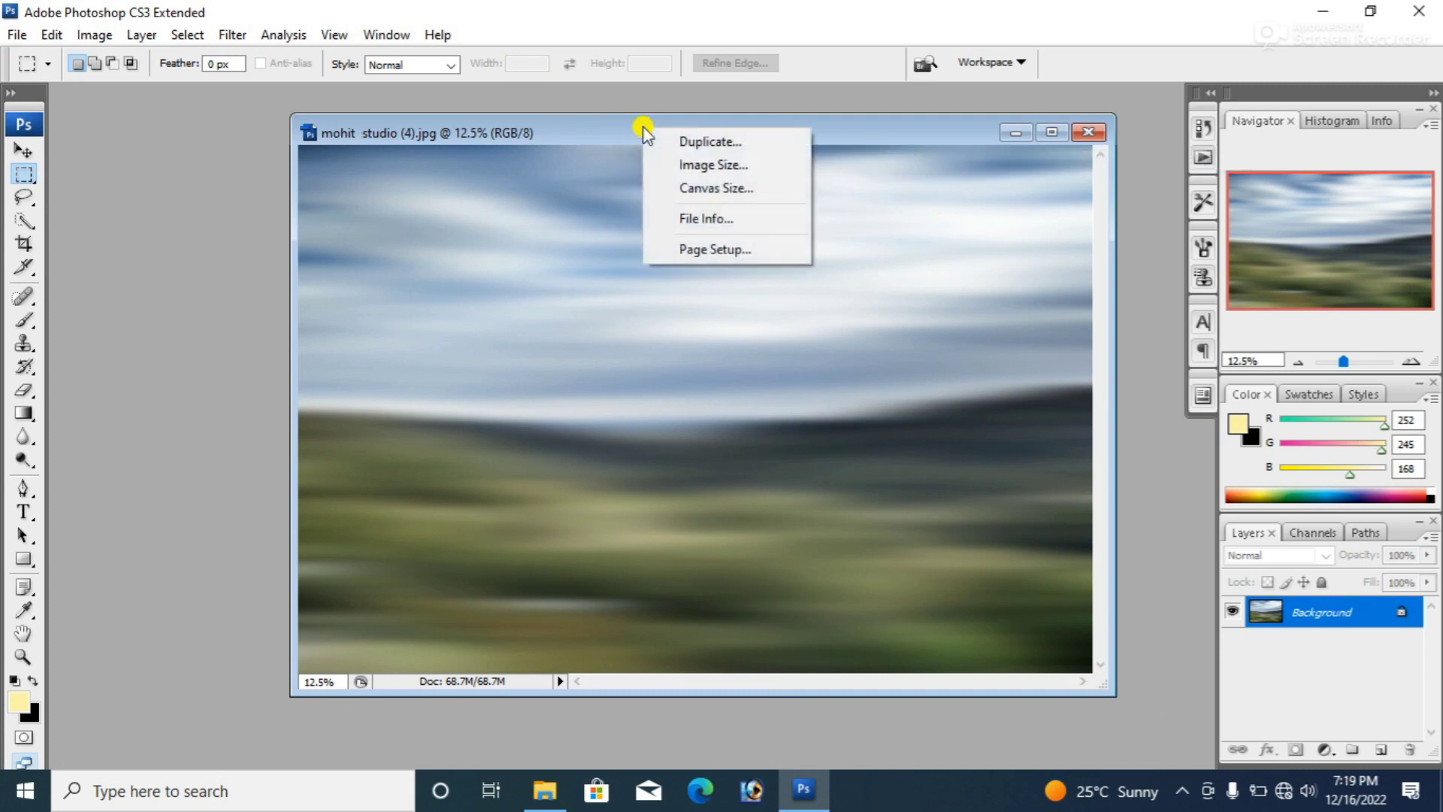
pyautogui.click(669, 142)
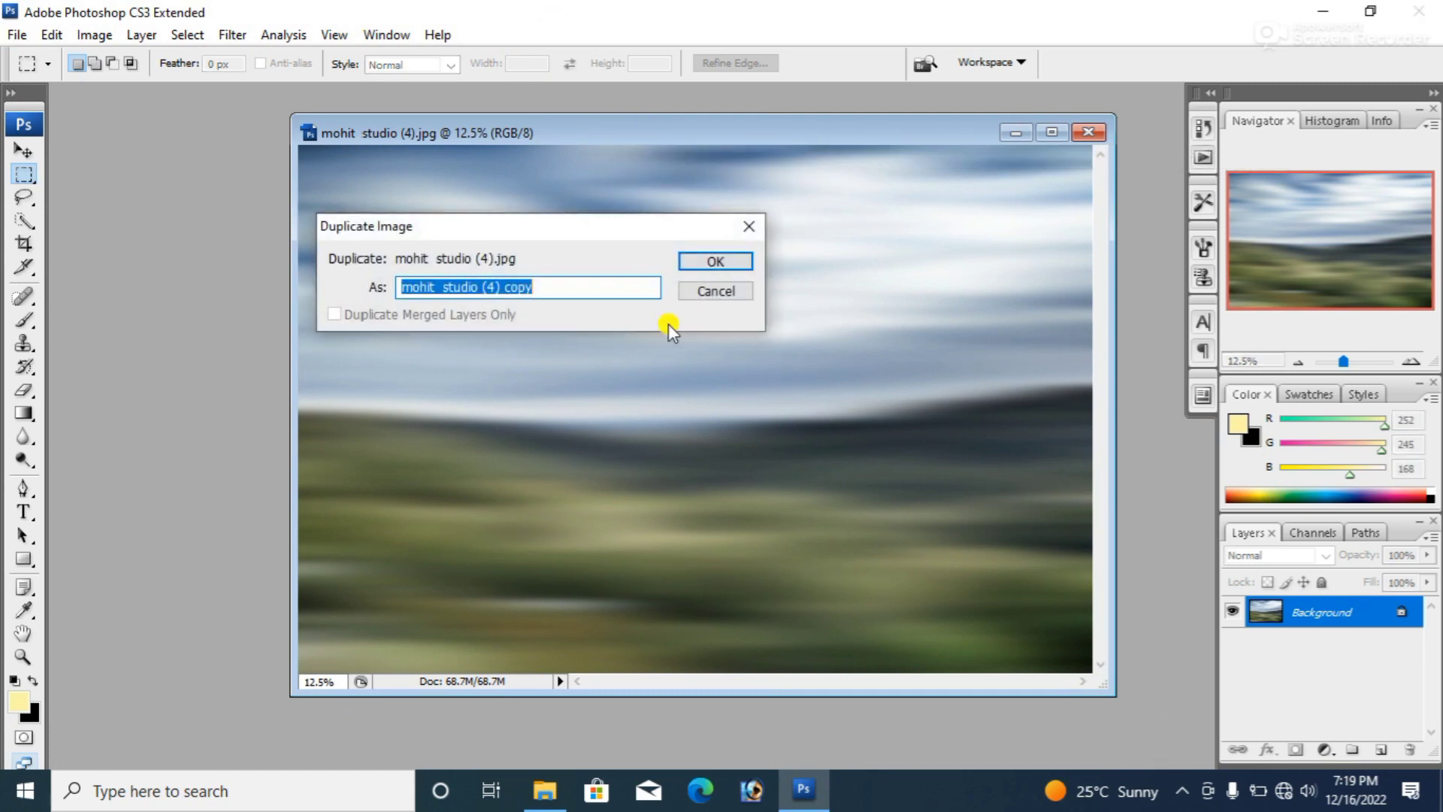
pyautogui.click(707, 261)
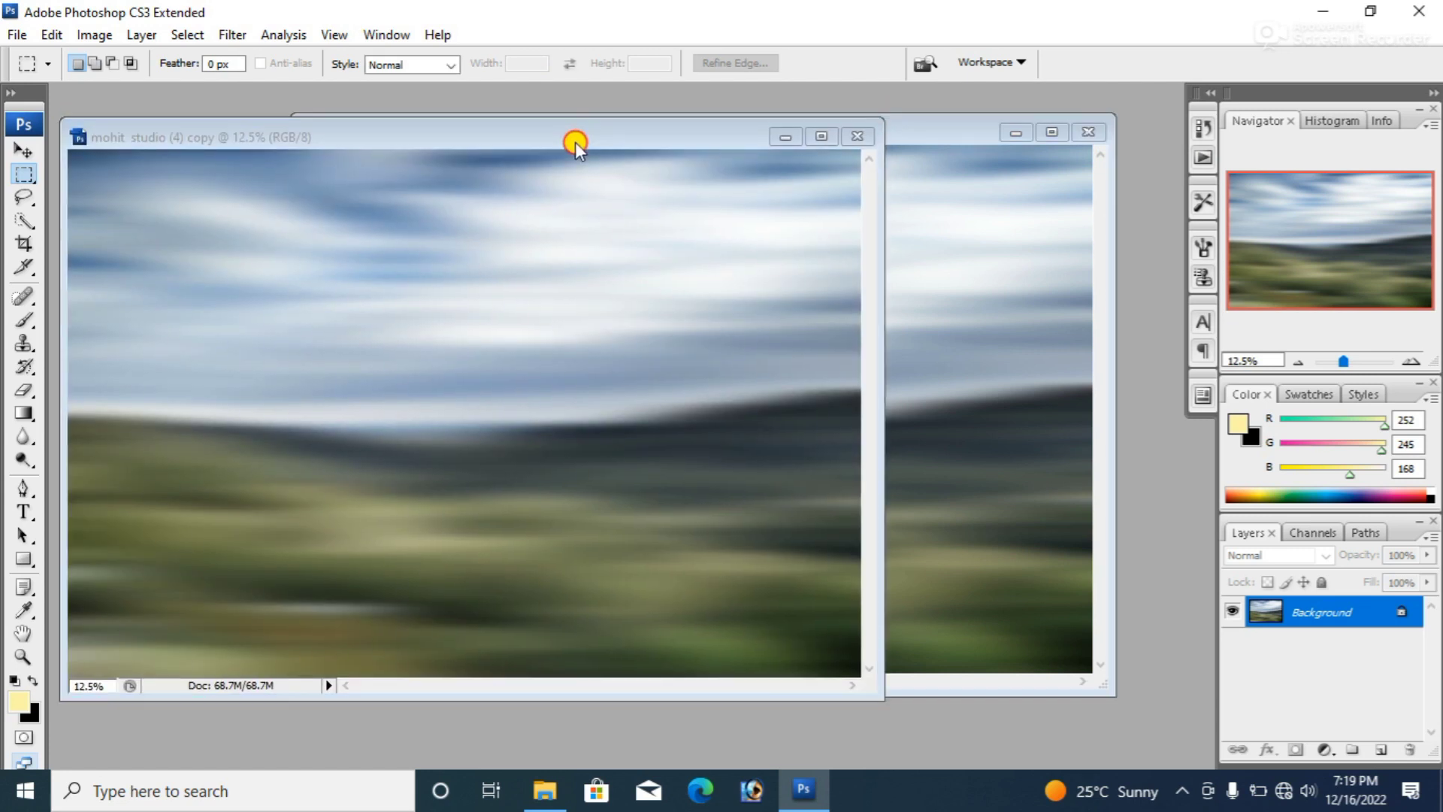
pyautogui.moveTo(586, 122); pyautogui.dragTo(579, 185)
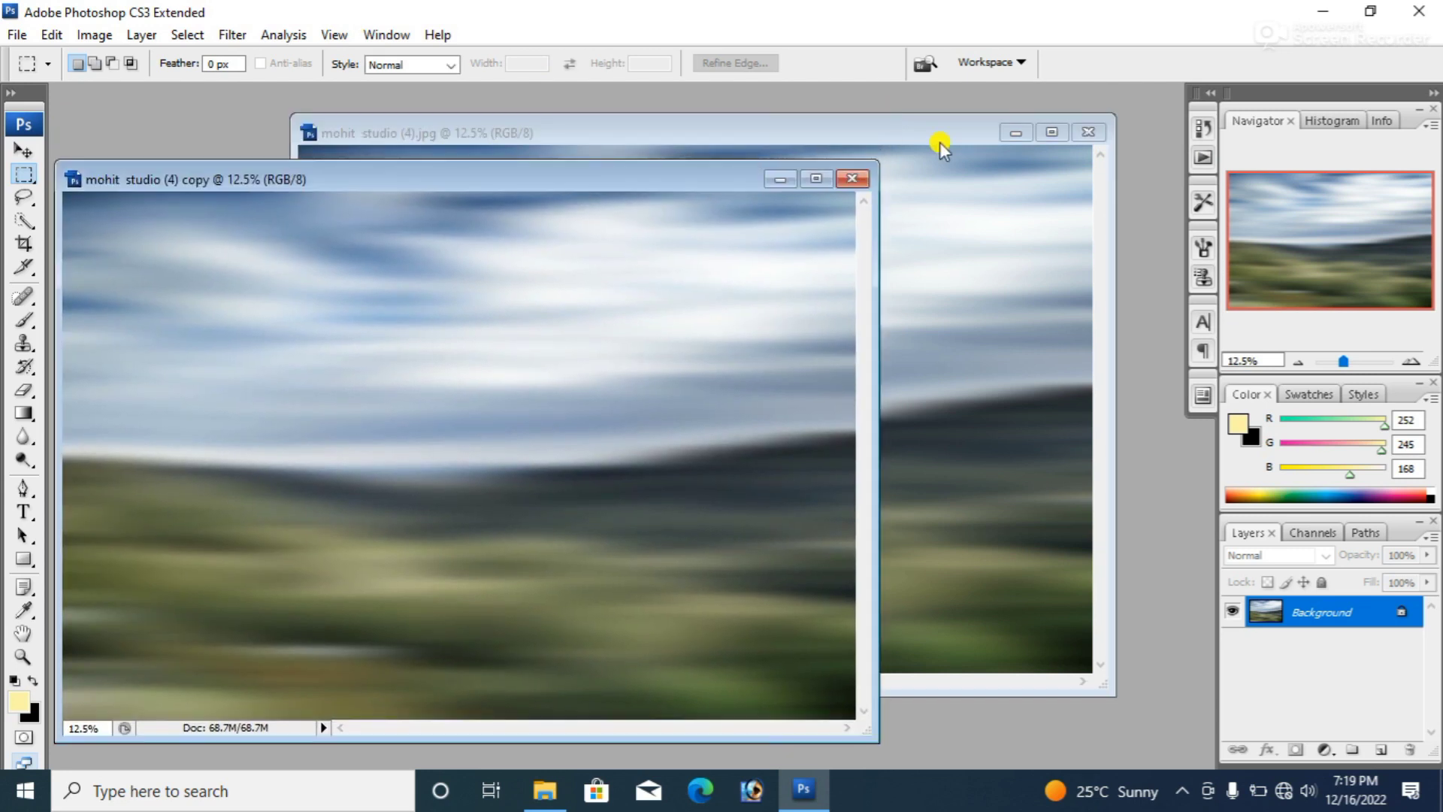
# - Close the original mohit studio (4).jpg and reposition the copy's window
pyautogui.click(981, 142)
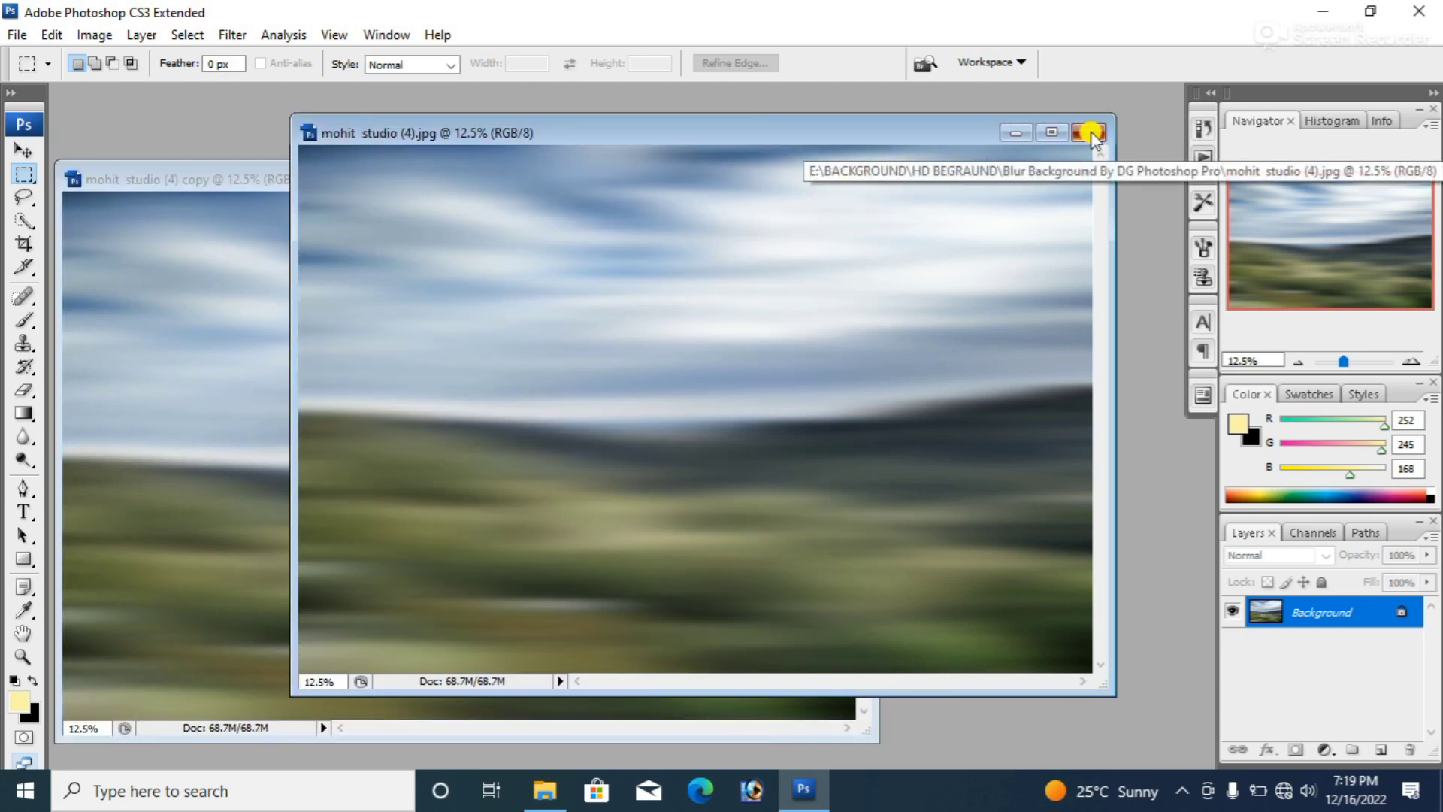
pyautogui.click(1091, 135)
pyautogui.moveTo(561, 177); pyautogui.dragTo(738, 130)
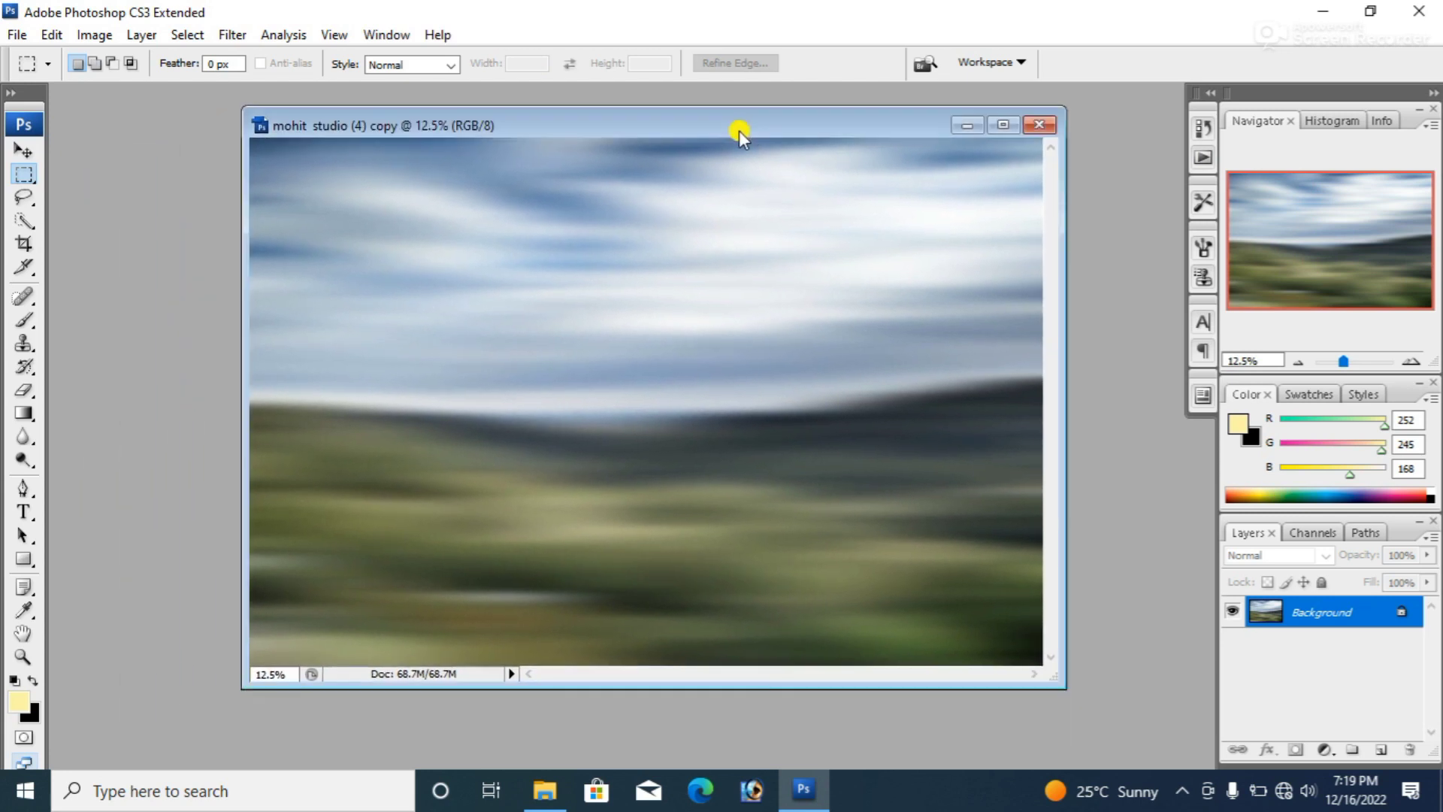
# - Open the umbrella woman cutout and move it onto the landscape copy as Layer 1
pyautogui.doubleClick(172, 315)
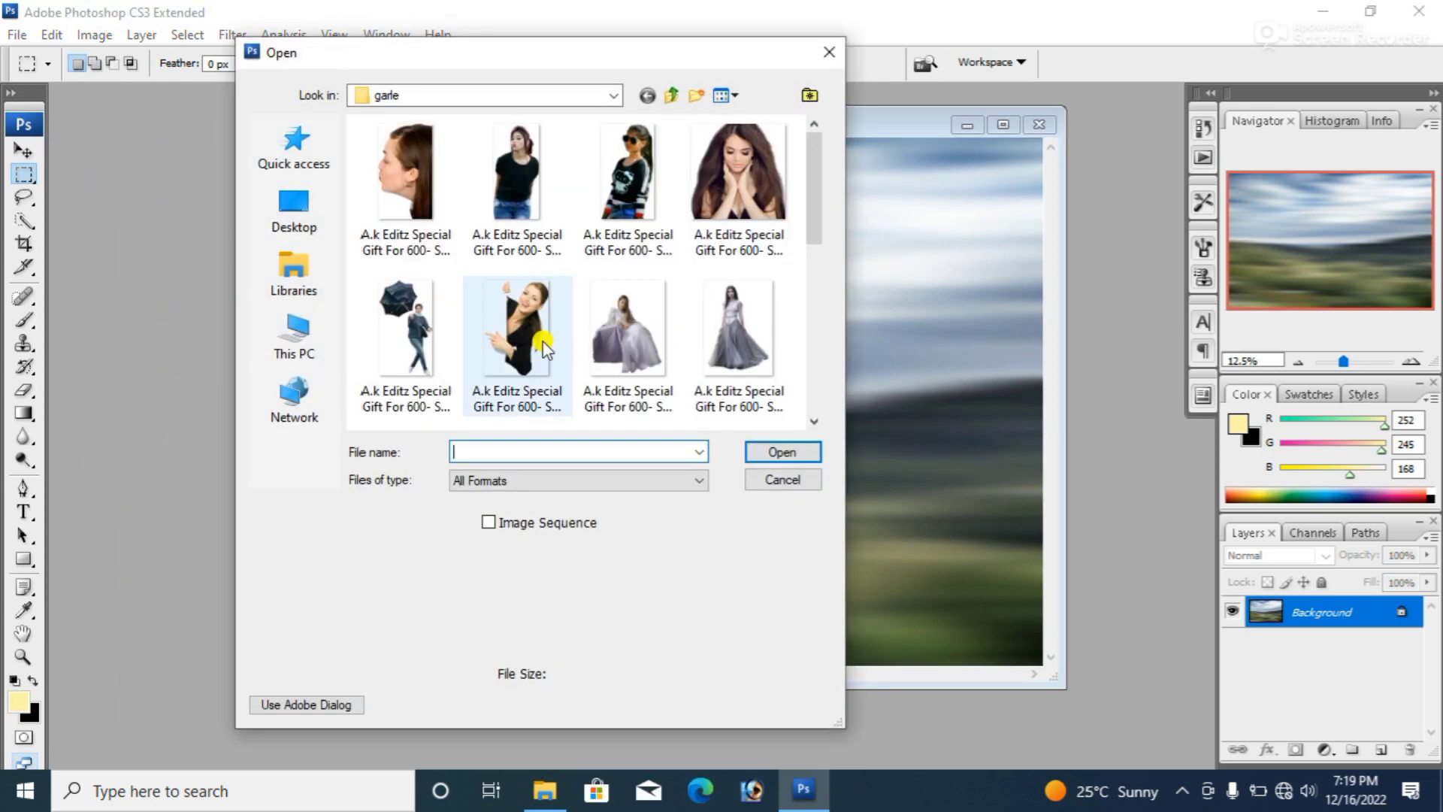
pyautogui.scroll(-2, 511, 376)
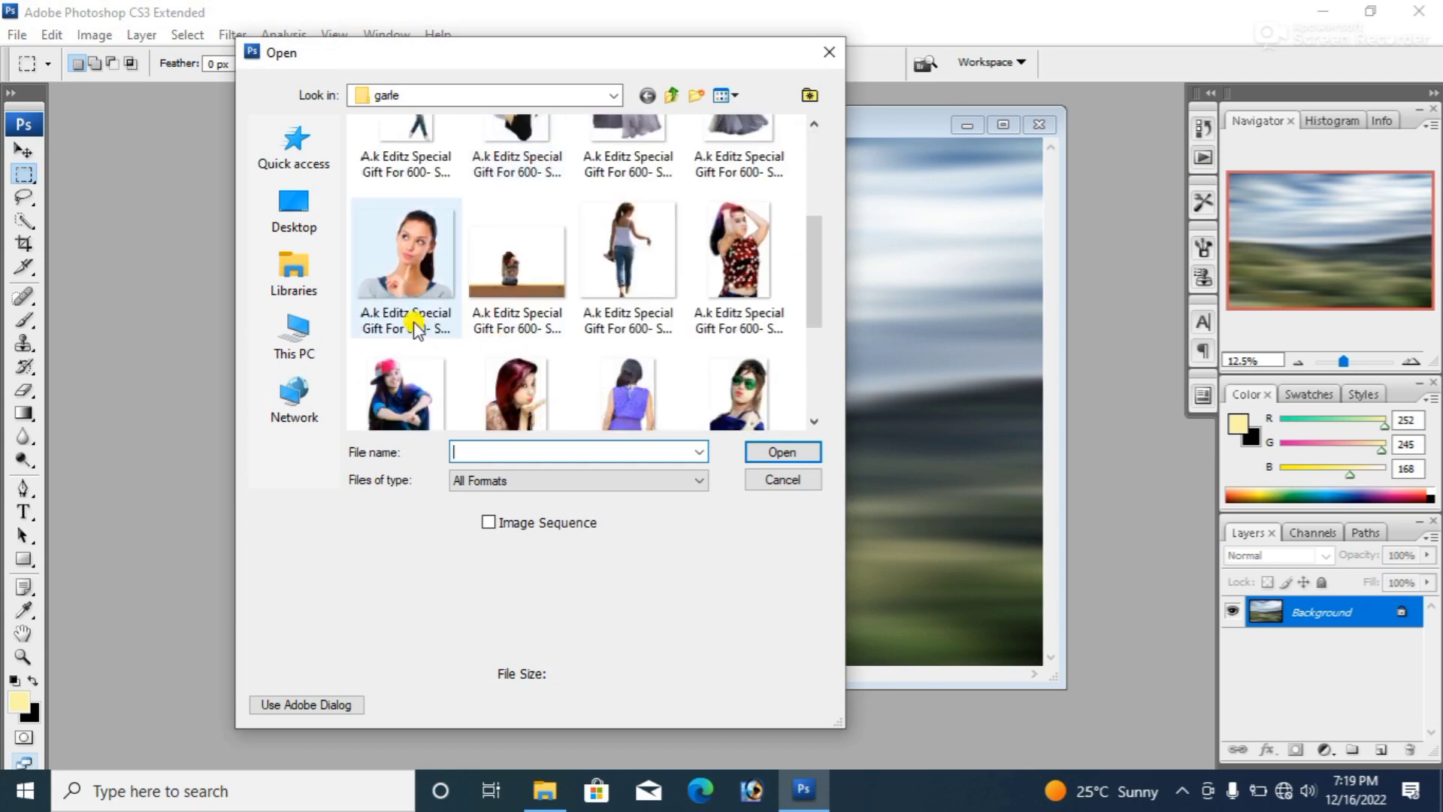
pyautogui.scroll(1, 413, 324)
pyautogui.doubleClick(396, 308)
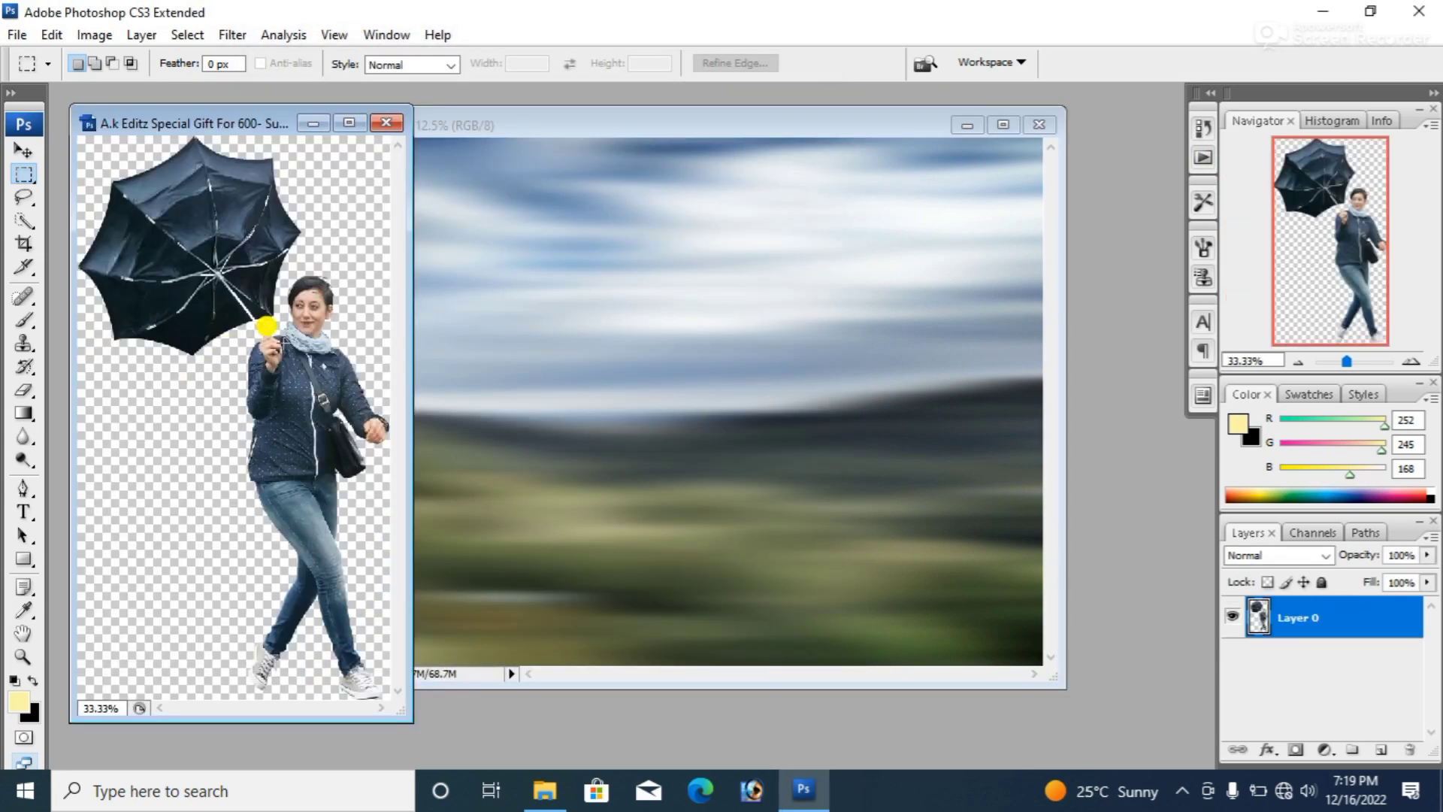
pyautogui.click(24, 149)
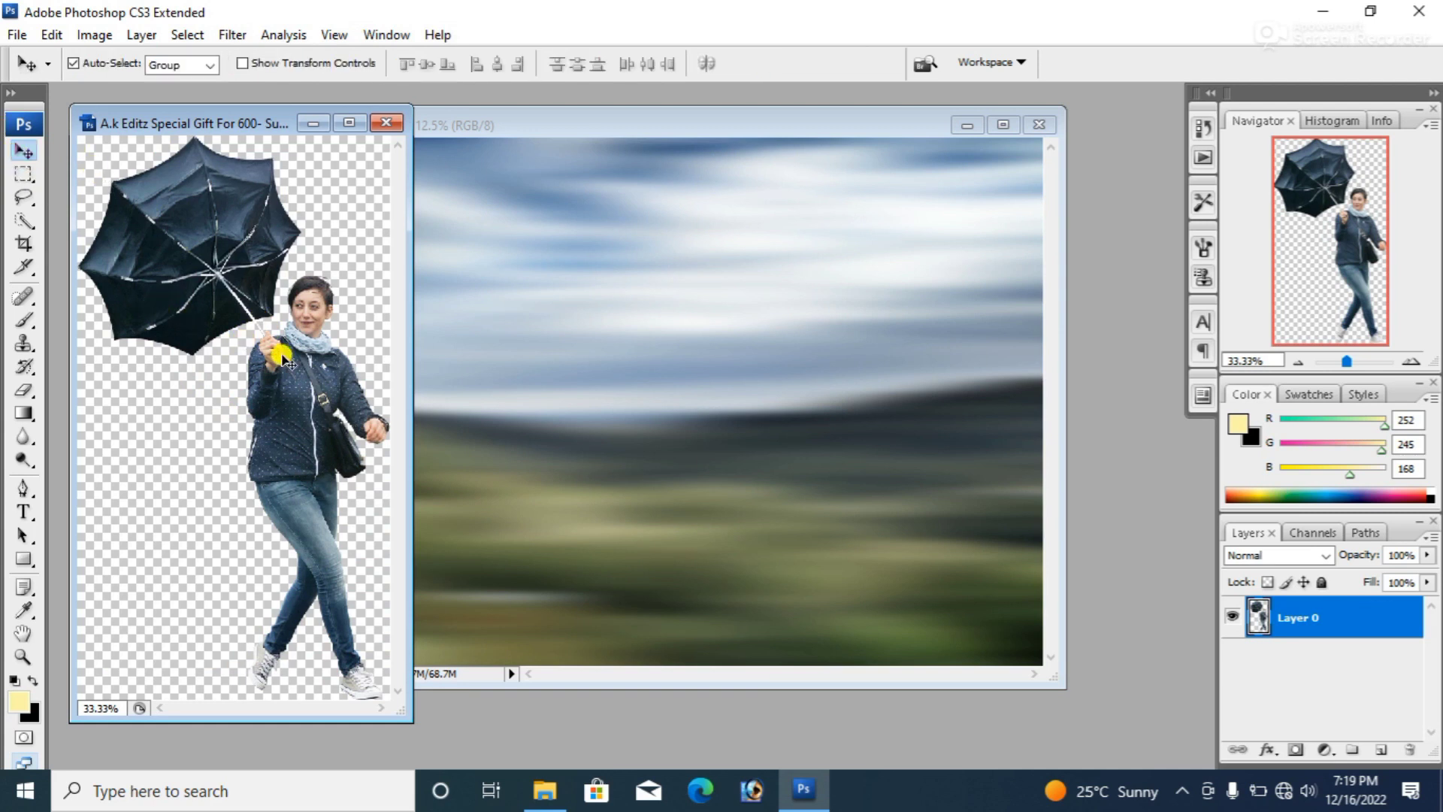
pyautogui.moveTo(290, 369)
pyautogui.mouseDown()
pyautogui.moveTo(785, 426)
pyautogui.moveTo(795, 448)
pyautogui.moveTo(764, 507)
pyautogui.moveTo(594, 528)
pyautogui.mouseUp()
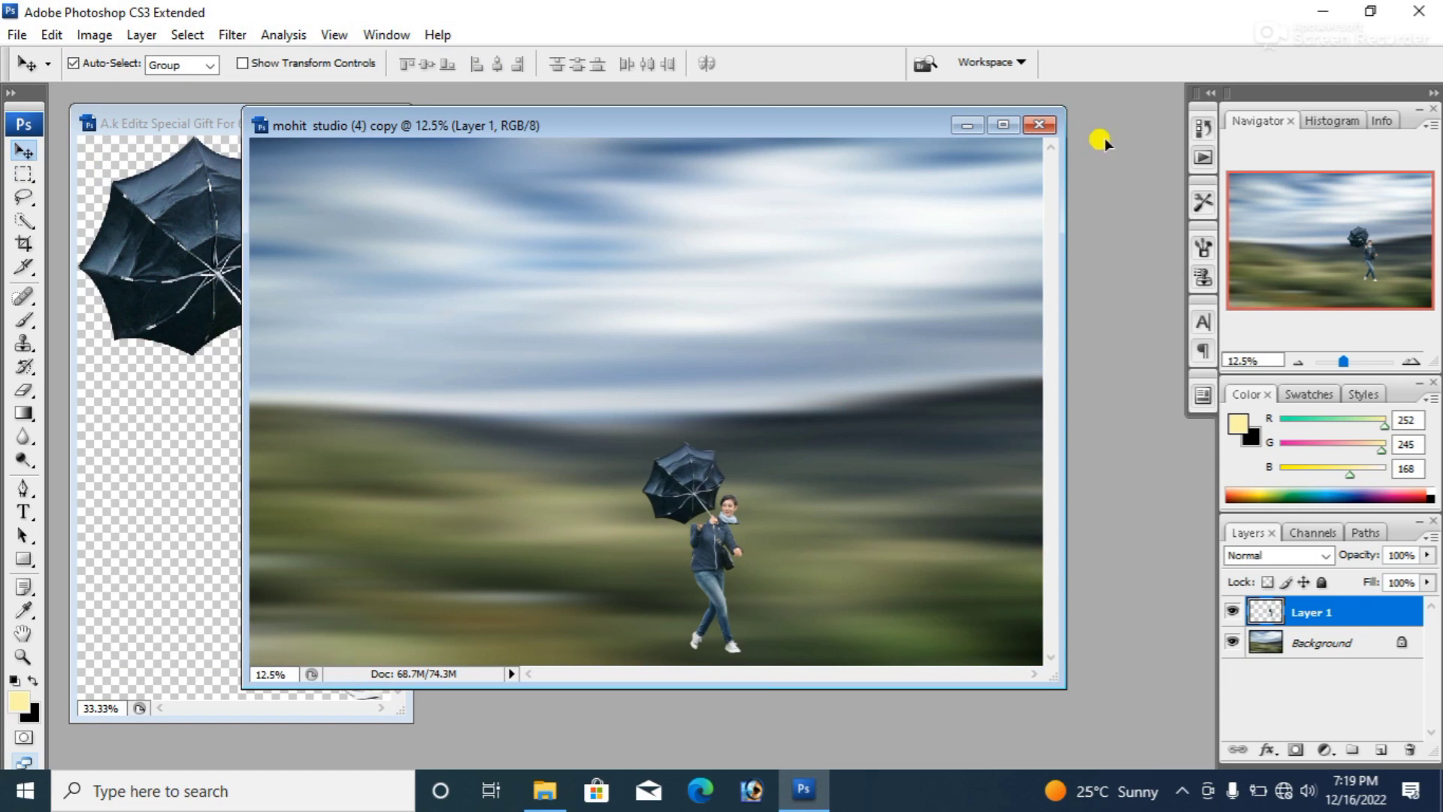
# - Maximize the composite, scale the umbrella woman to about double size, and nudge her lower-left
pyautogui.click(1011, 126)
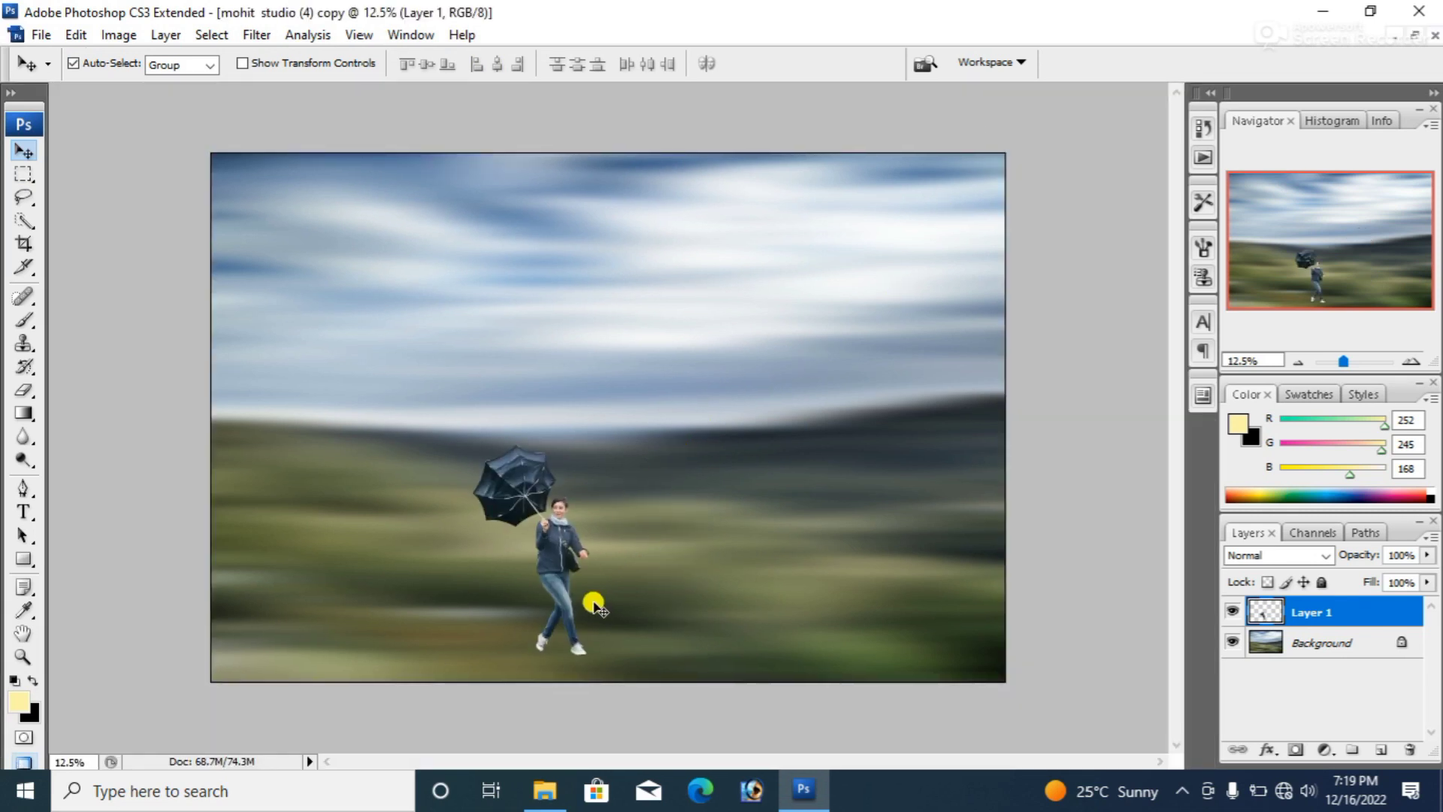
pyautogui.hotkey('ctrl', 't')
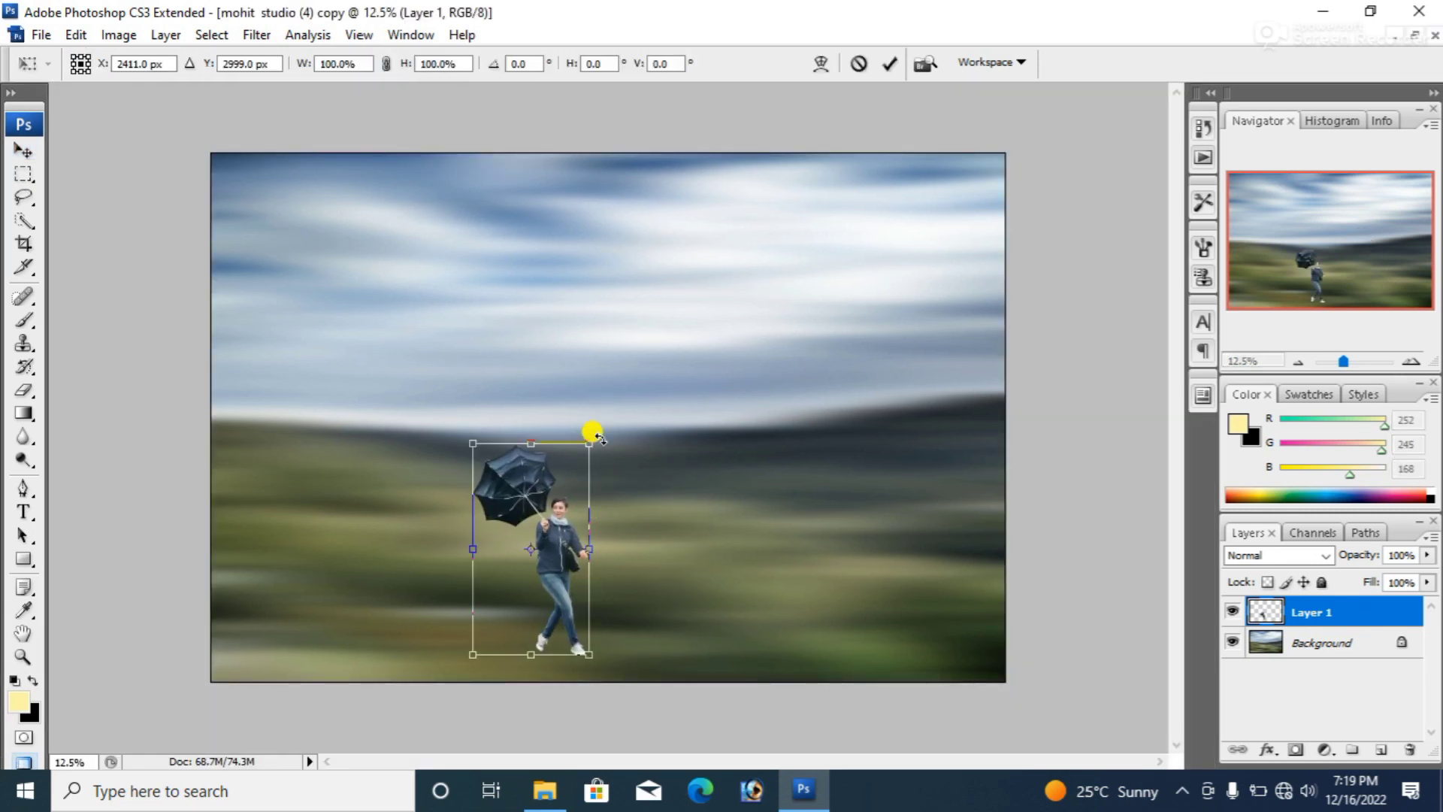
pyautogui.moveTo(590, 443); pyautogui.dragTo(763, 252)
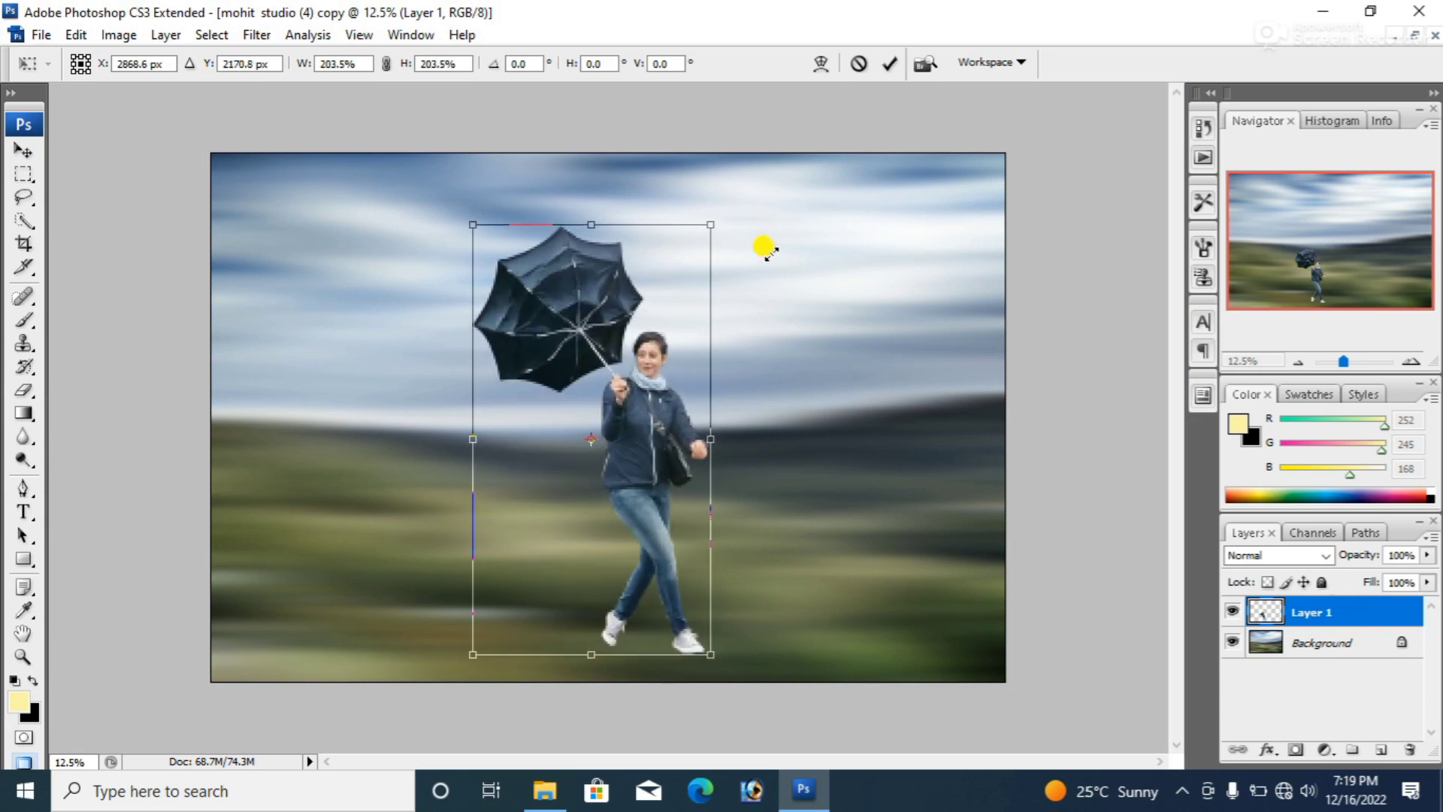
pyautogui.press('Return')
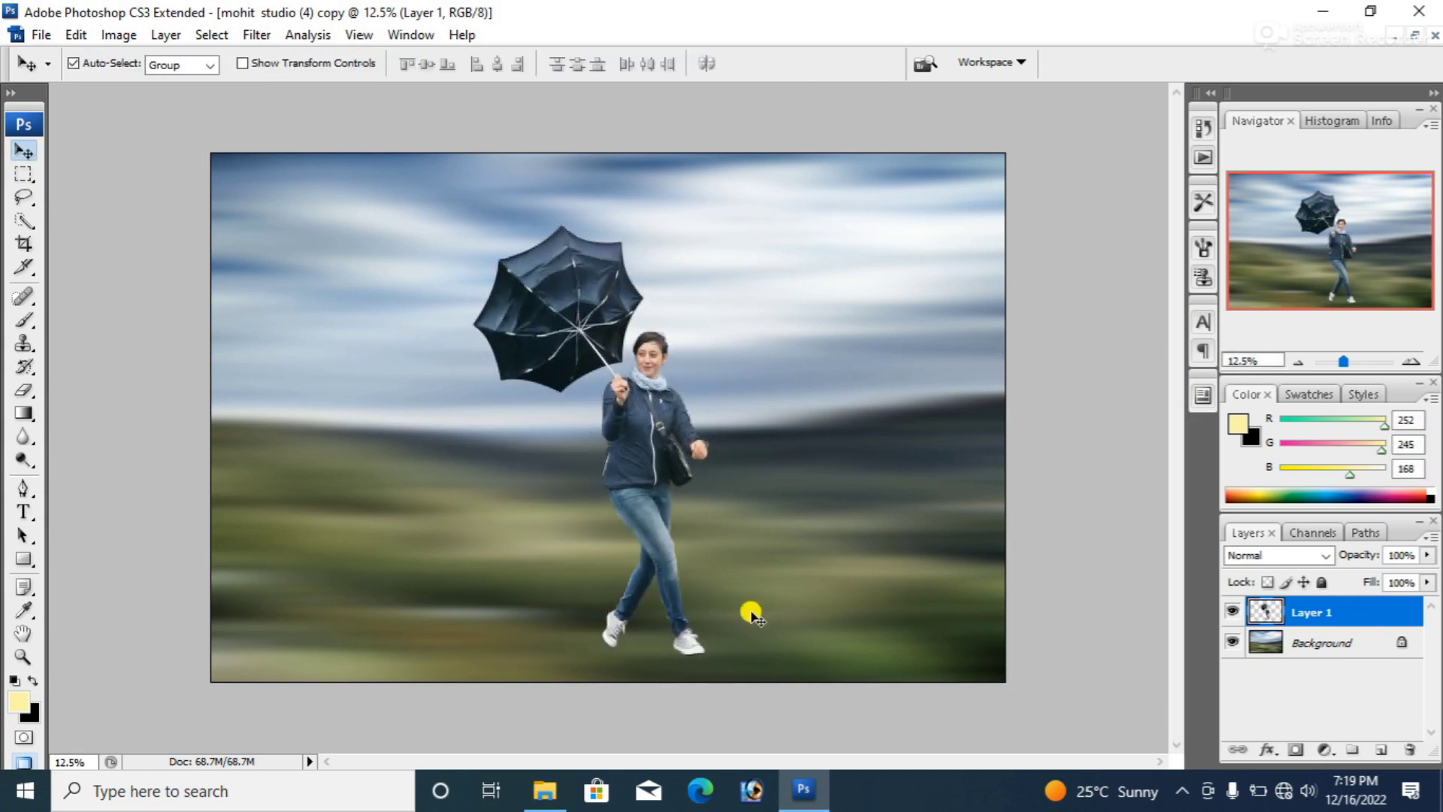
pyautogui.moveTo(650, 502); pyautogui.dragTo(608, 523)
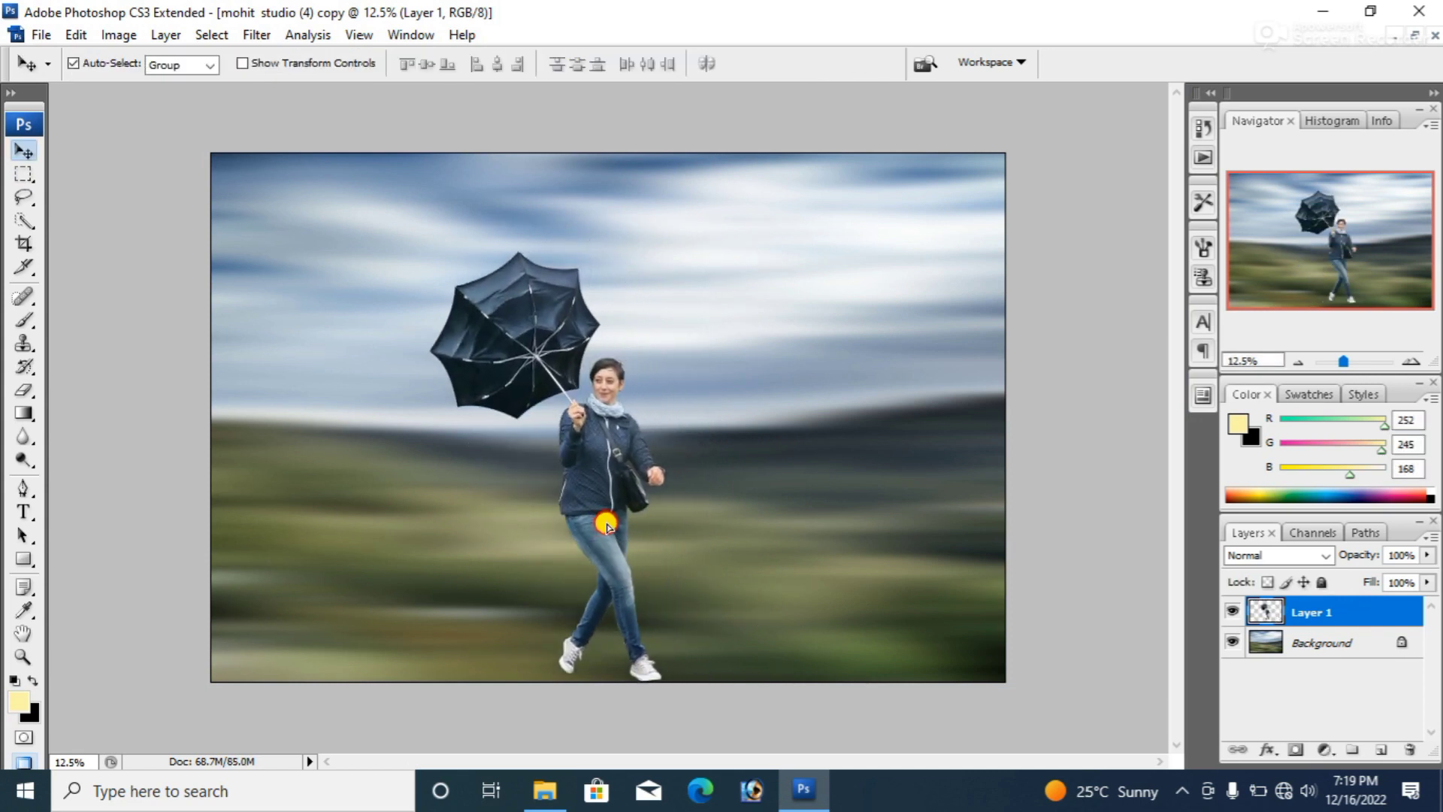
# - Enlarge the umbrella woman proportionally to 115.3%, undoing a stray distortion, and shift her left
pyautogui.hotkey('ctrl', 't')
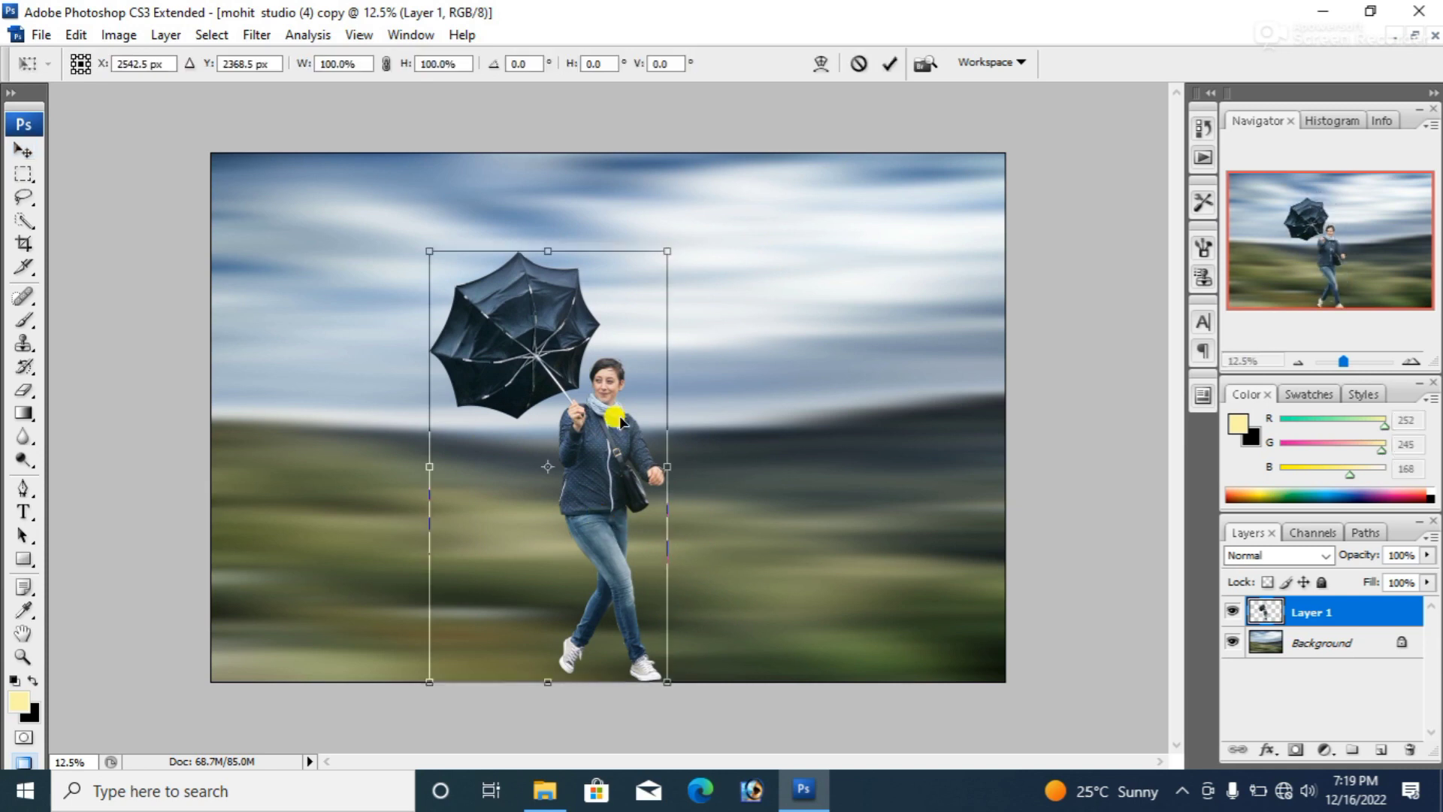
pyautogui.moveTo(666, 252); pyautogui.dragTo(729, 211)
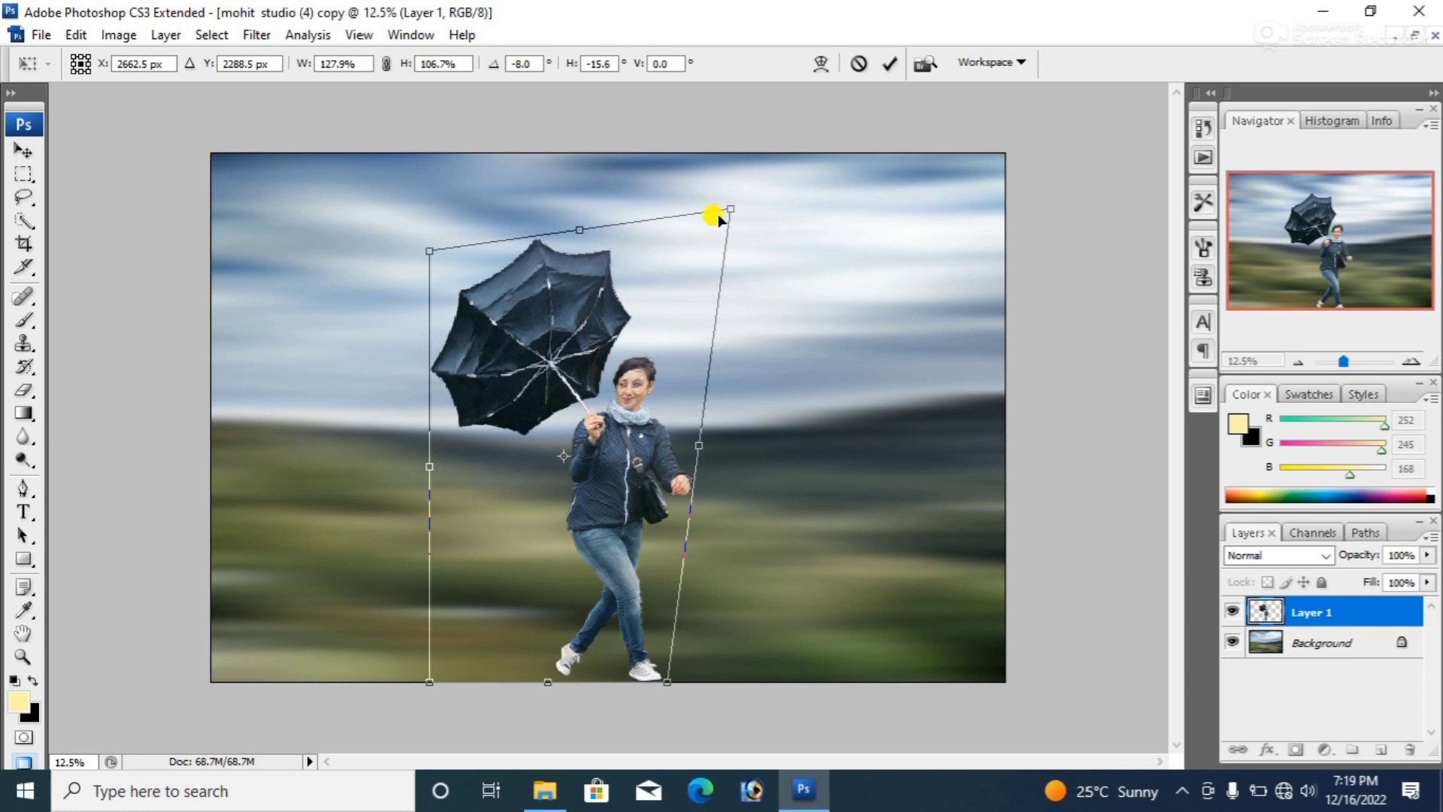
pyautogui.hotkey('ctrl', 'z')
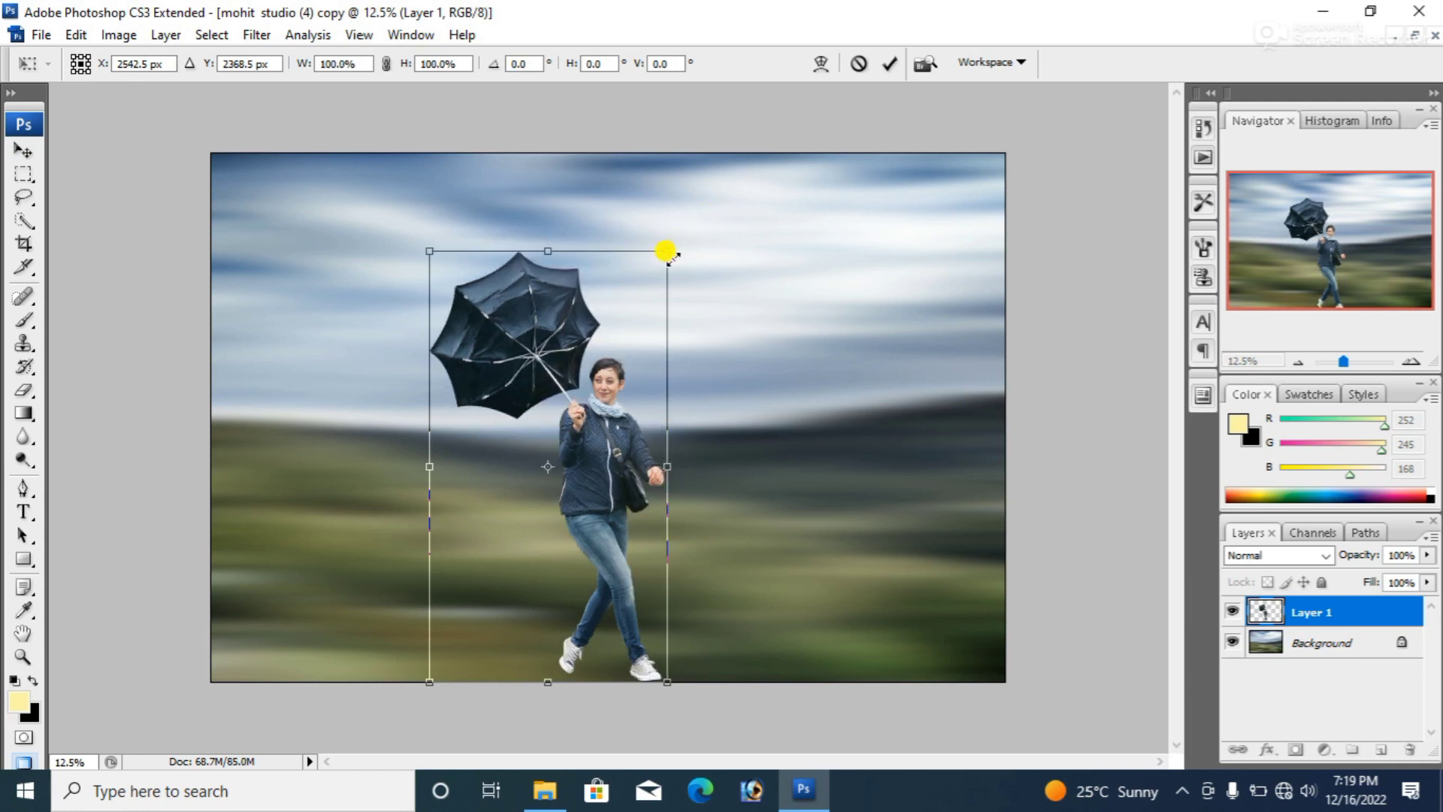
pyautogui.moveTo(666, 251); pyautogui.dragTo(708, 179)
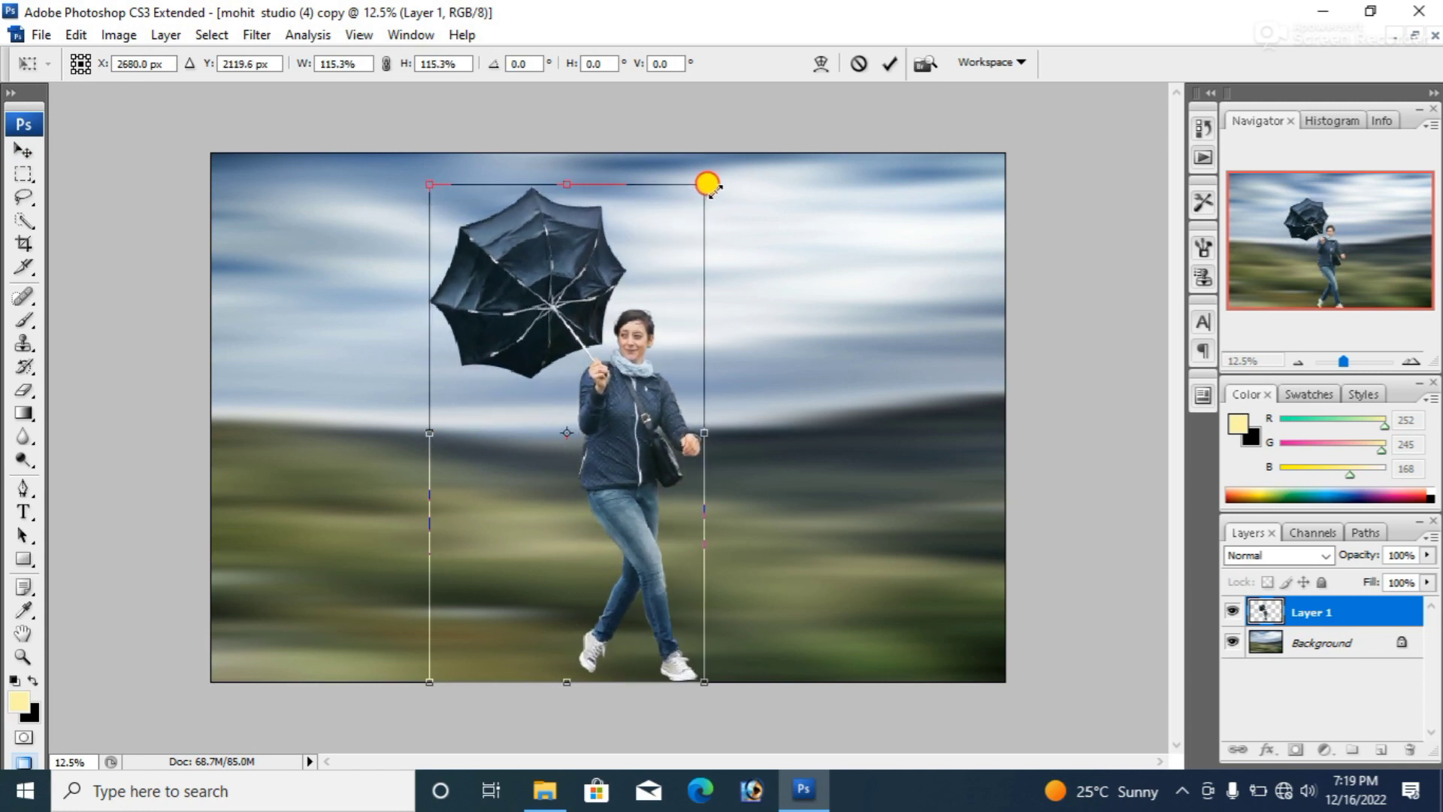
pyautogui.press('Return')
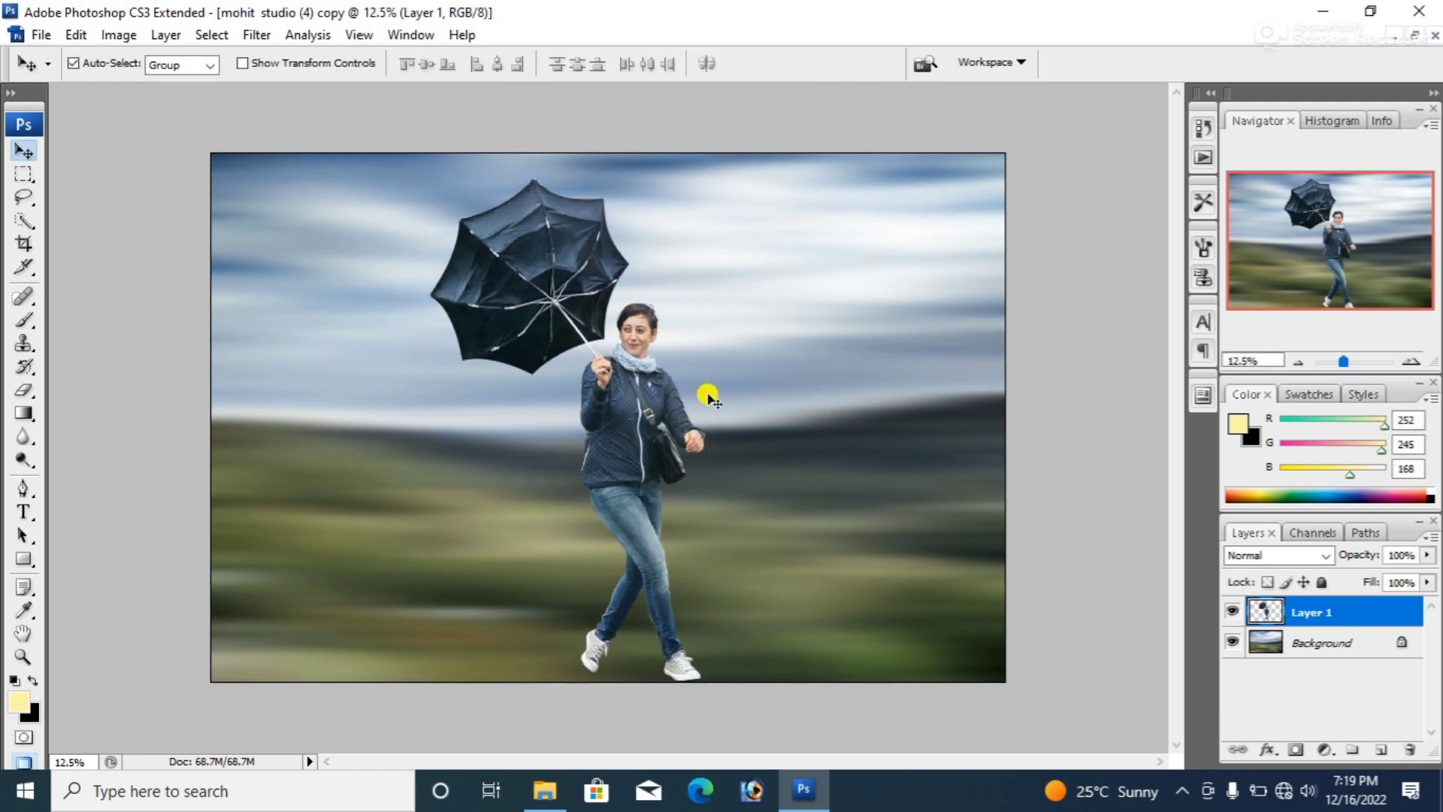
pyautogui.moveTo(631, 468); pyautogui.dragTo(517, 481)
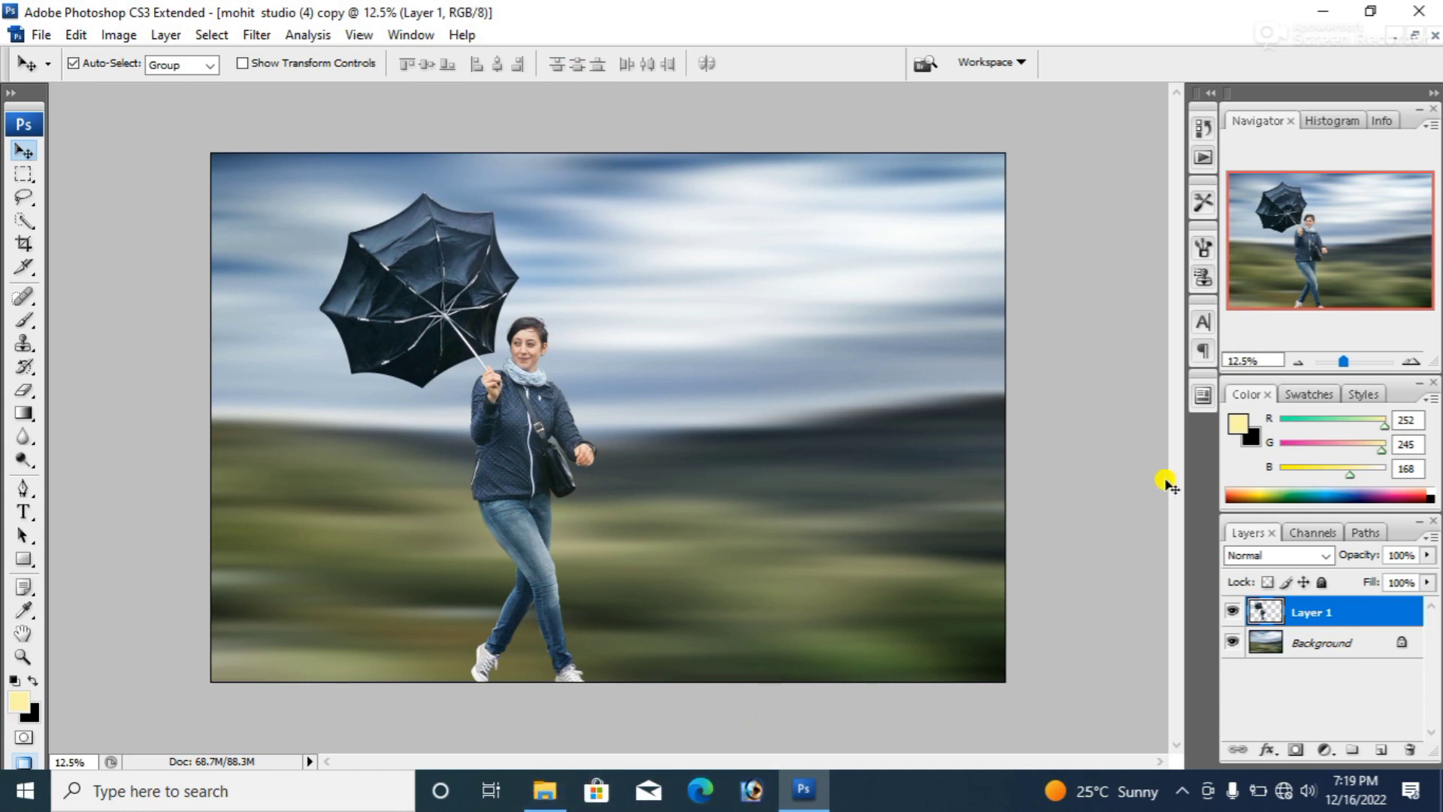
pyautogui.click(1139, 445)
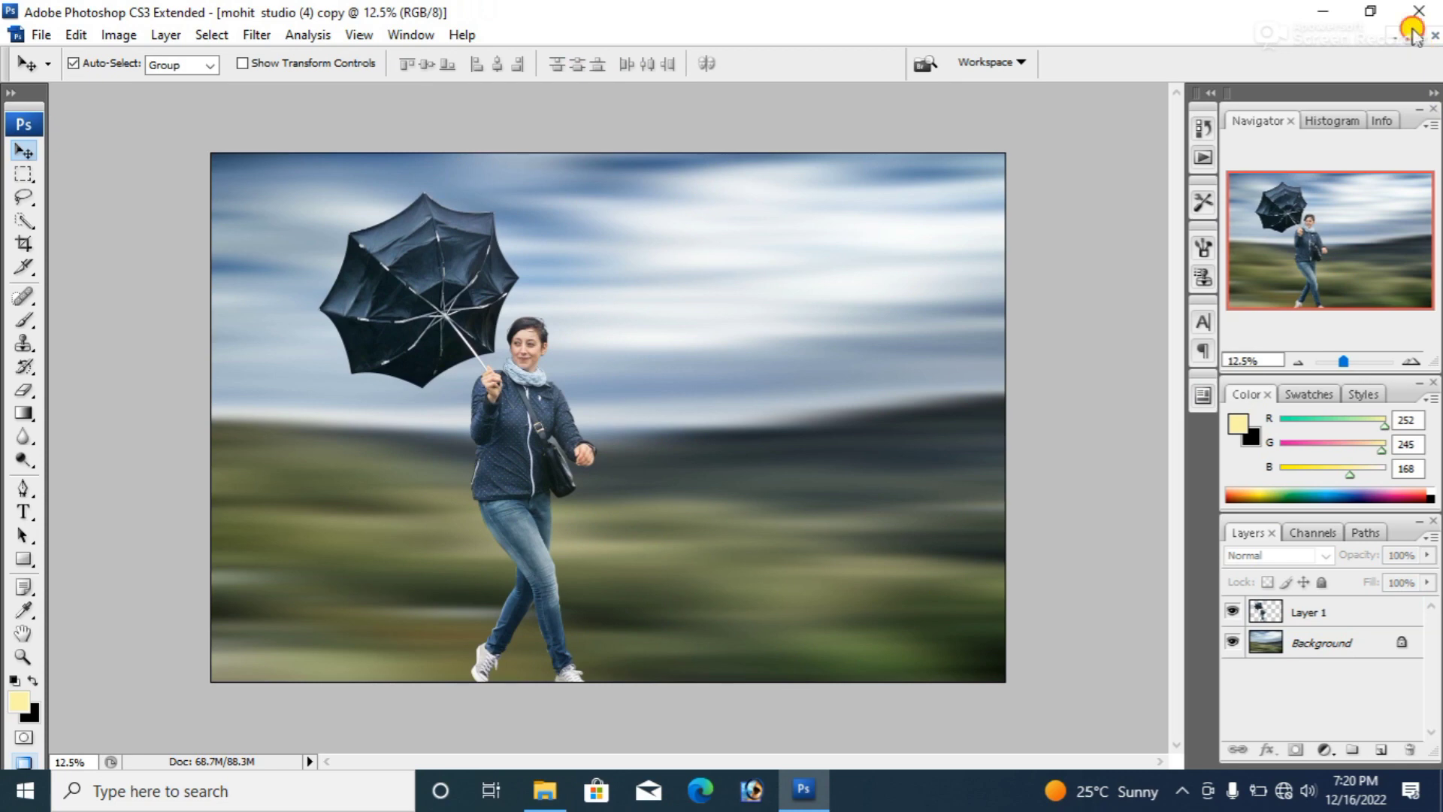
# - Close the leftover A.k Editz umbrella cutout and browse the garle cutouts folder
pyautogui.click(1415, 35)
pyautogui.click(154, 105)
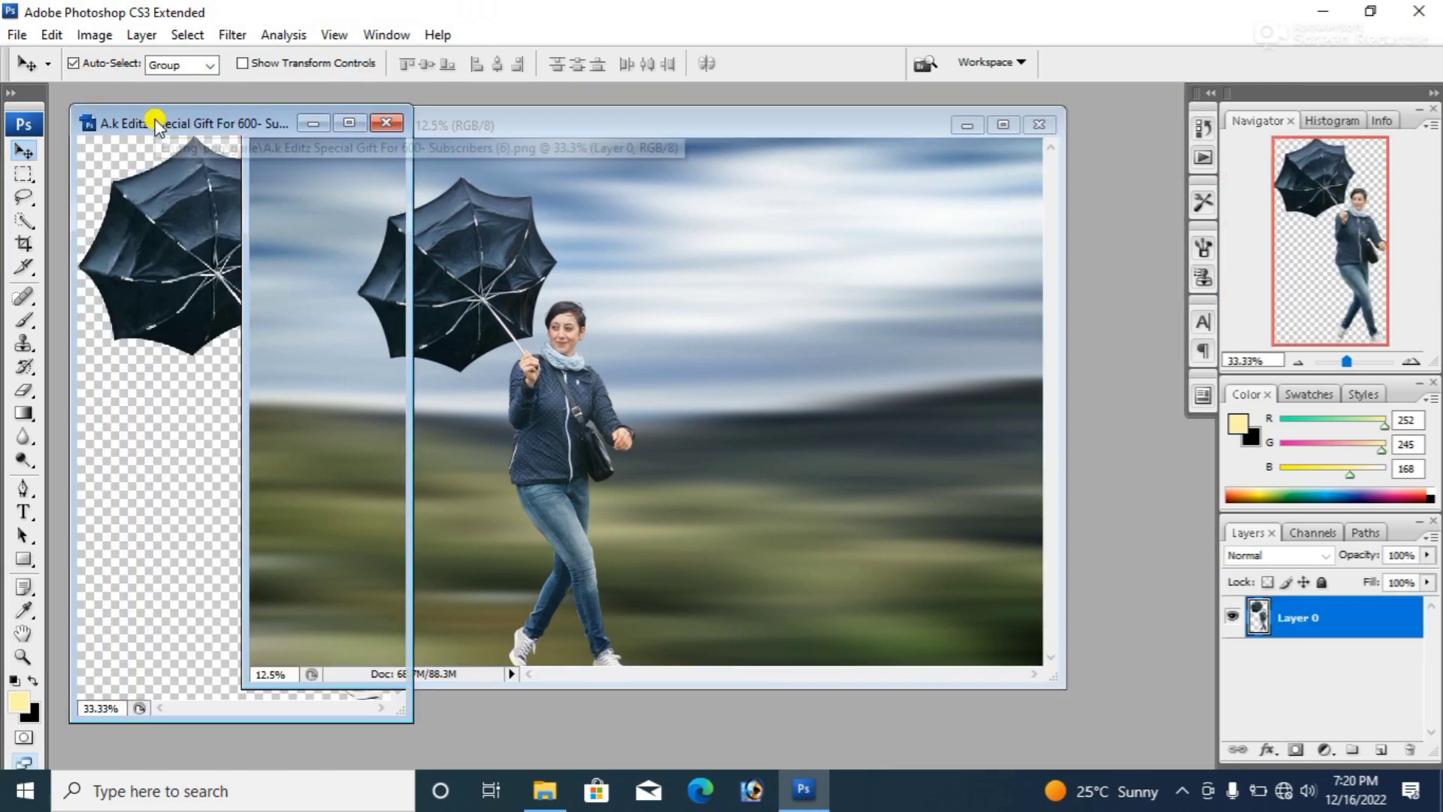
pyautogui.click(397, 123)
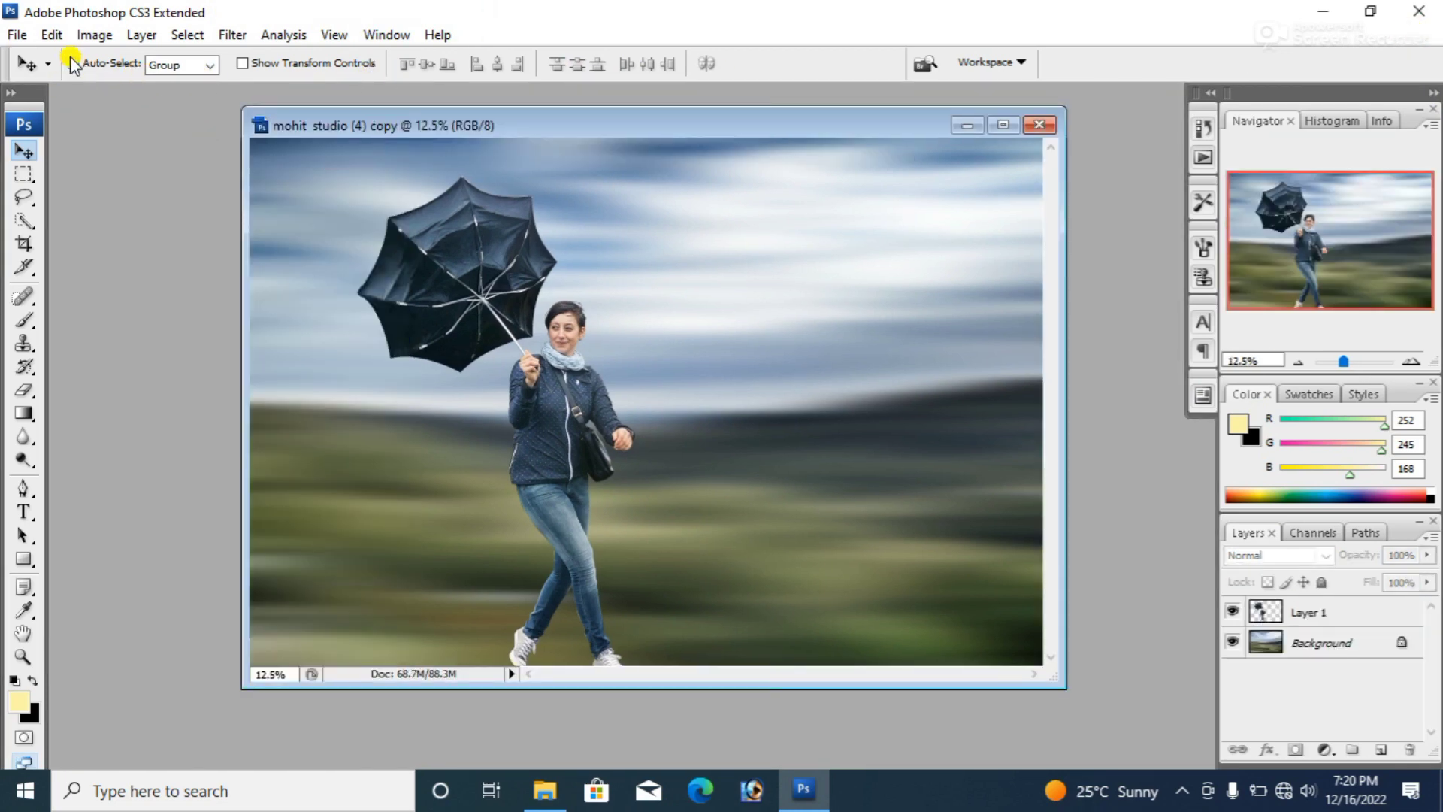
pyautogui.doubleClick(127, 228)
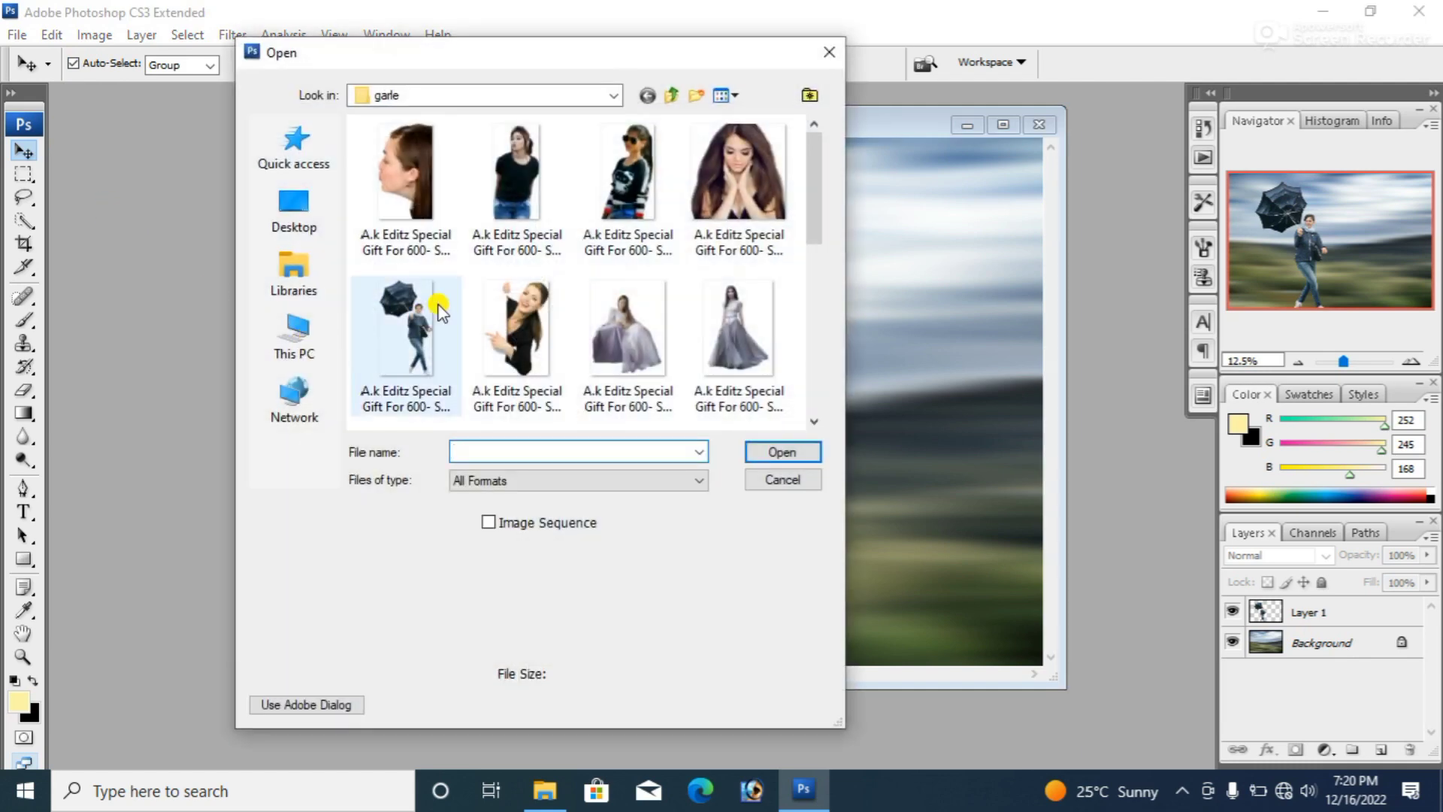
pyautogui.moveTo(627, 328)
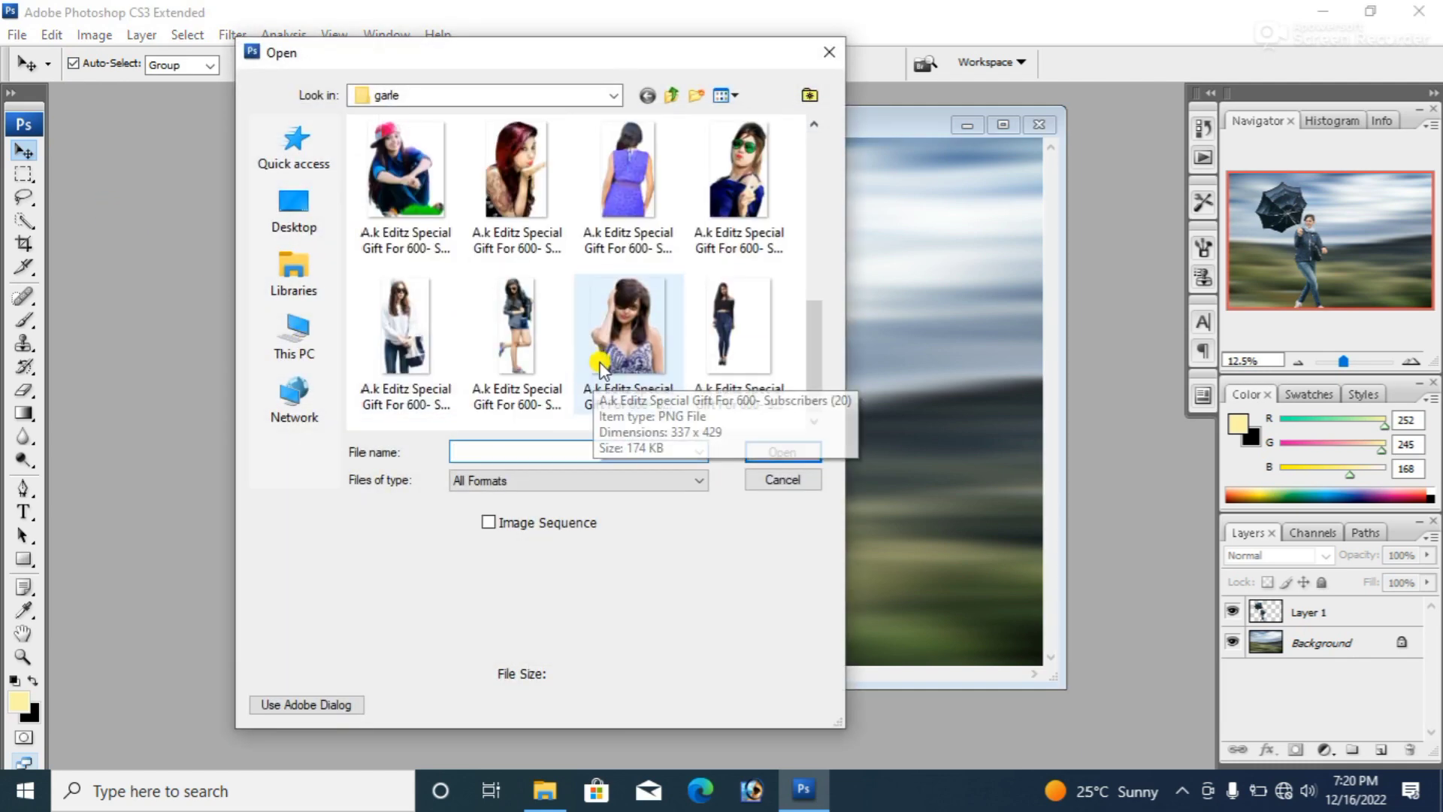
pyautogui.scroll(2, 601, 367)
pyautogui.scroll(1, 601, 367)
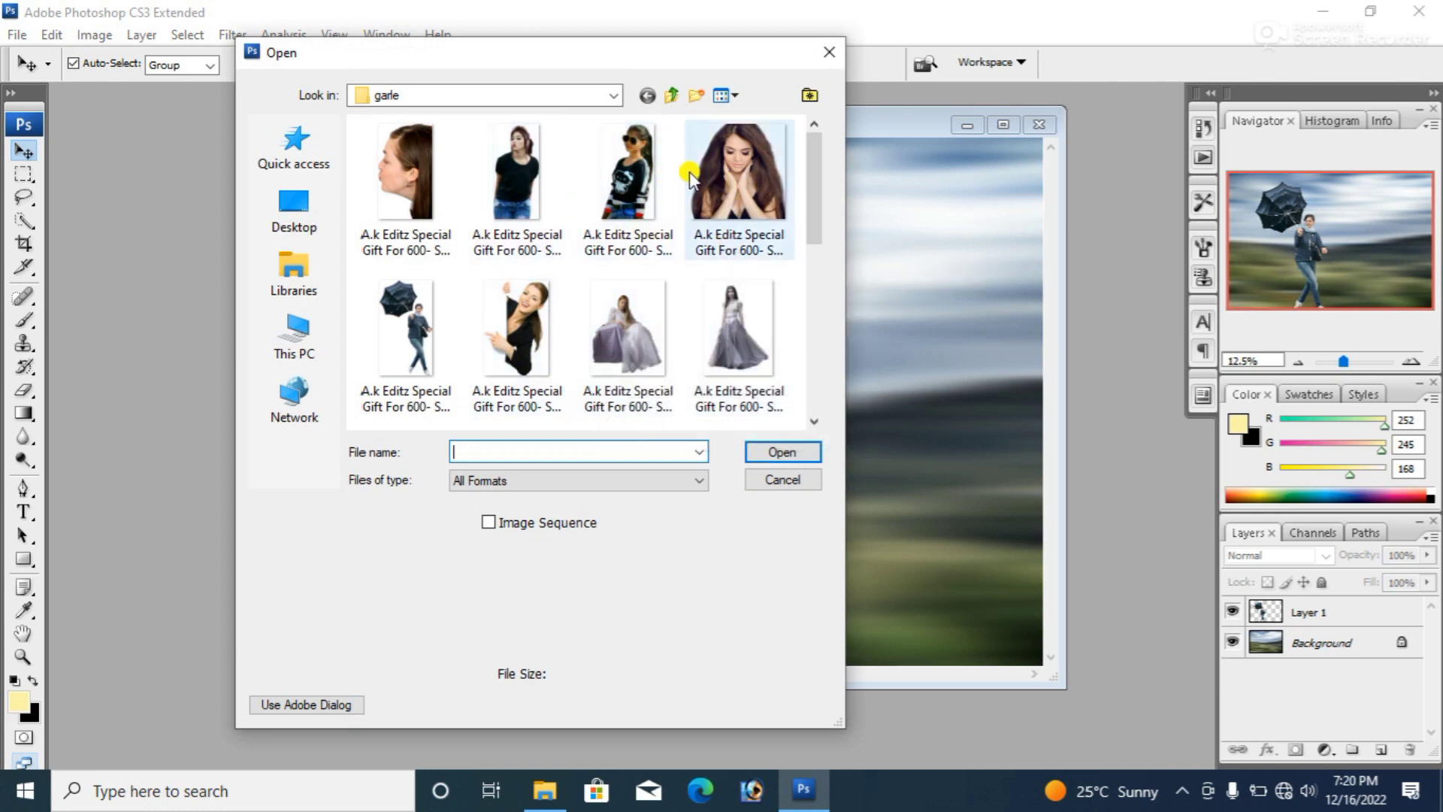
# - Add the sunglasses girl cutout as Layer 2 and scale it to about 210%
pyautogui.doubleClick(634, 177)
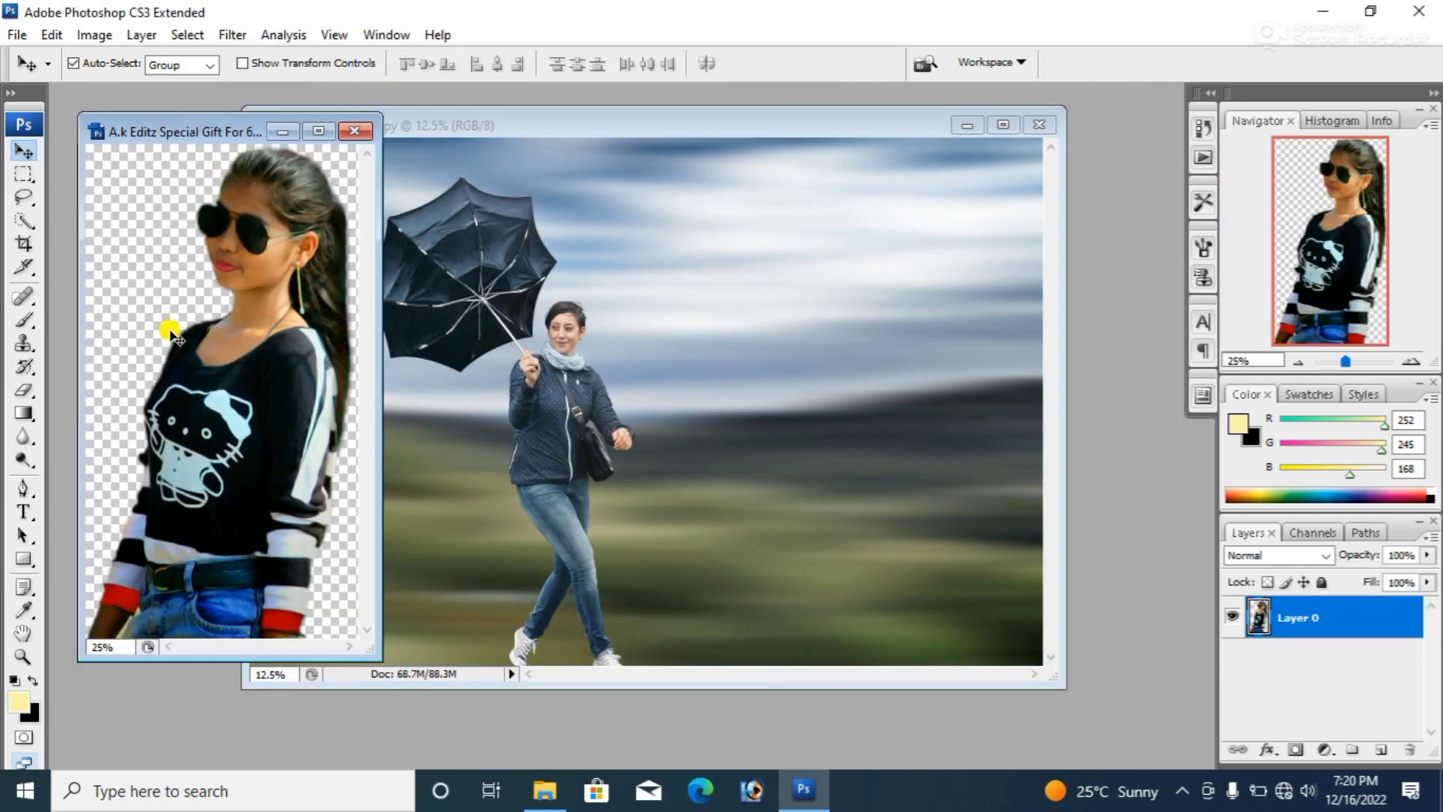
pyautogui.moveTo(220, 380); pyautogui.dragTo(479, 451)
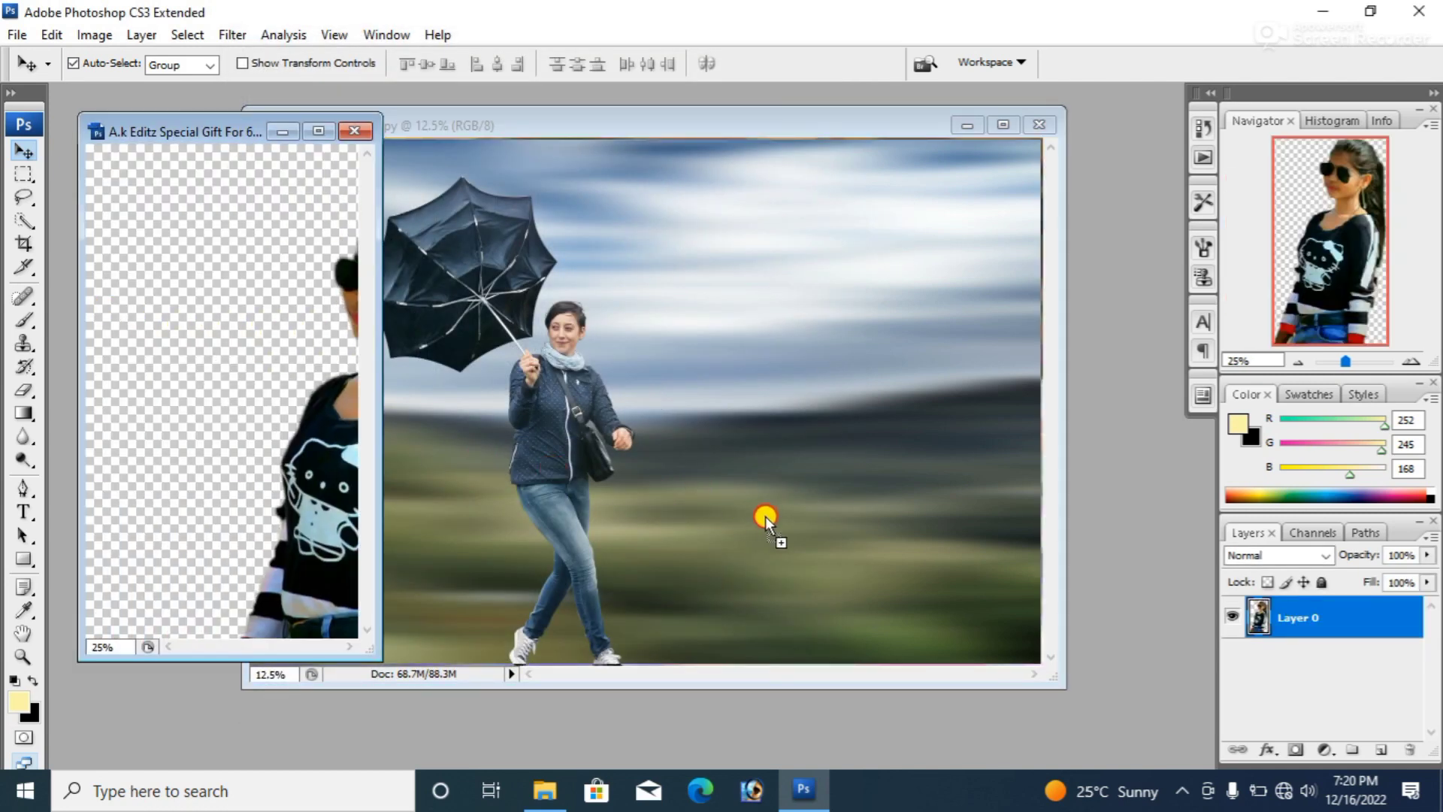
pyautogui.moveTo(766, 515); pyautogui.dragTo(838, 542)
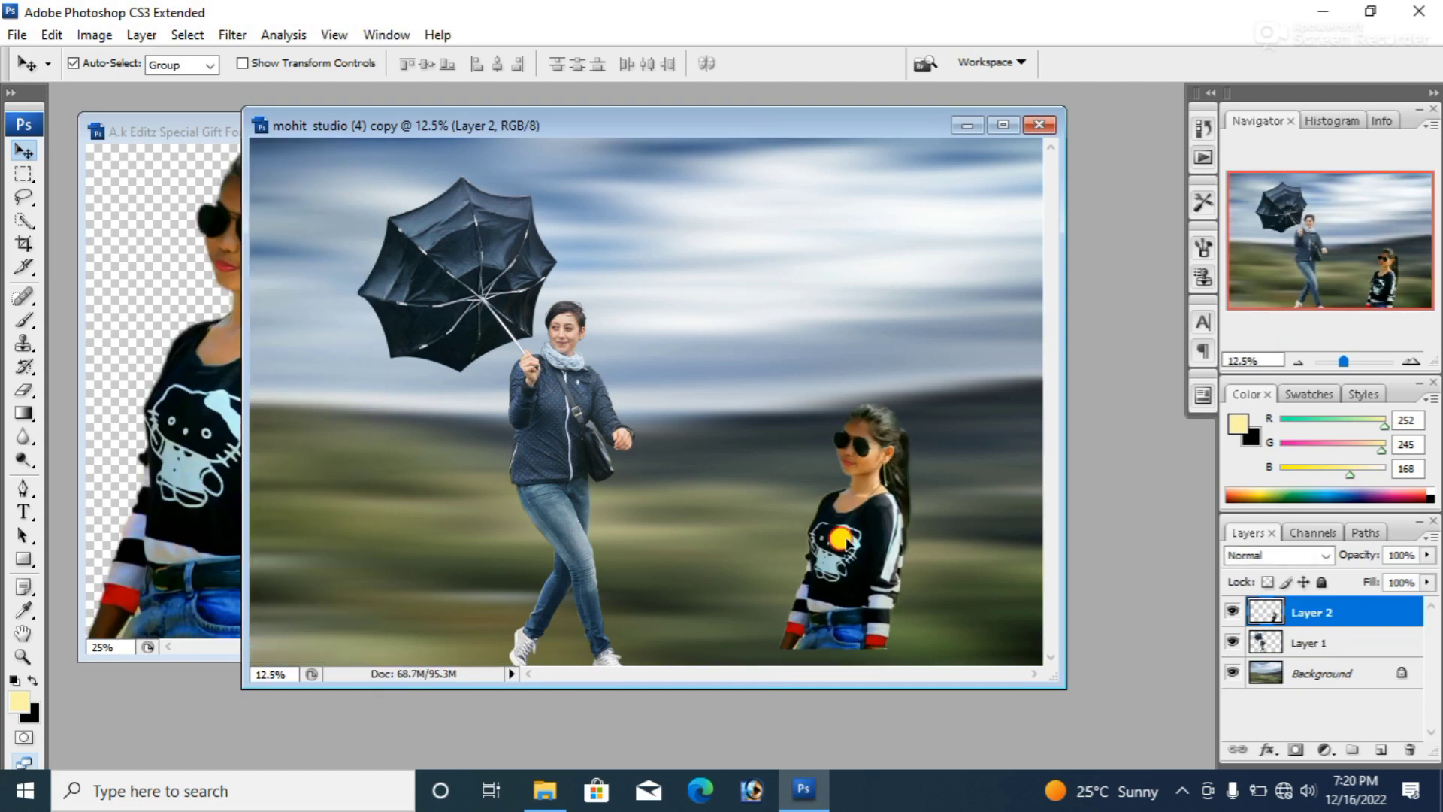
pyautogui.hotkey('ctrl', 't')
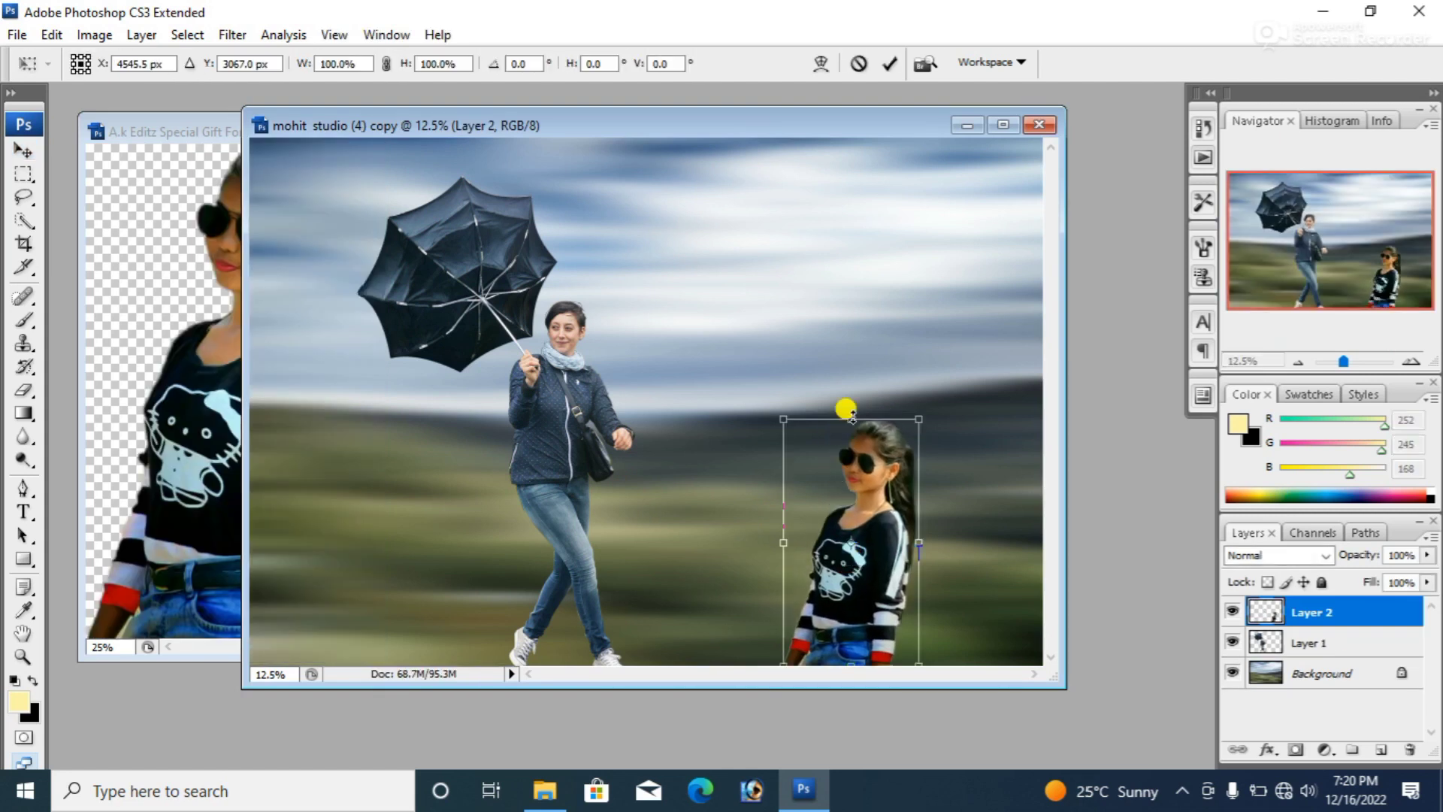
pyautogui.moveTo(920, 419); pyautogui.dragTo(1052, 233)
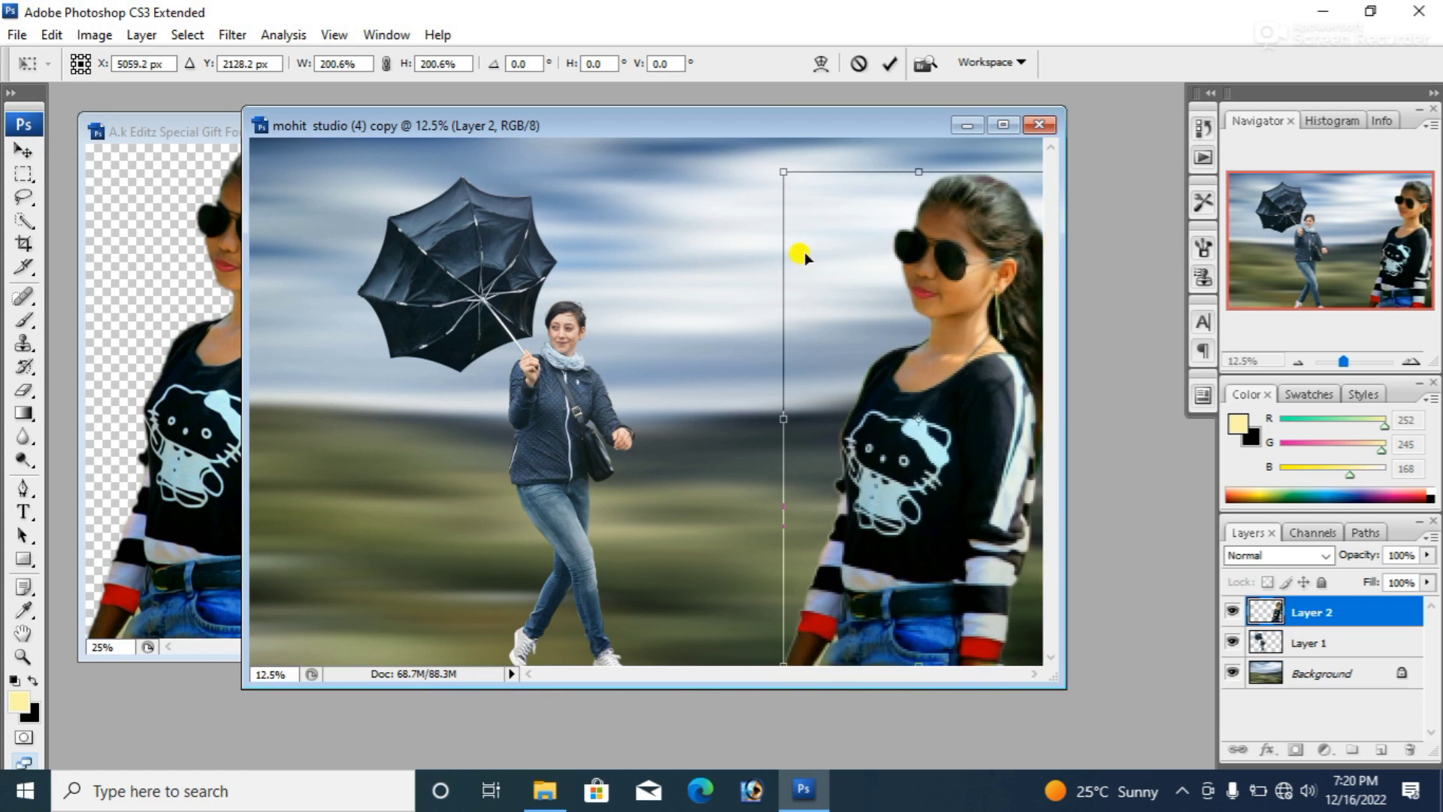
pyautogui.moveTo(780, 166); pyautogui.dragTo(759, 155)
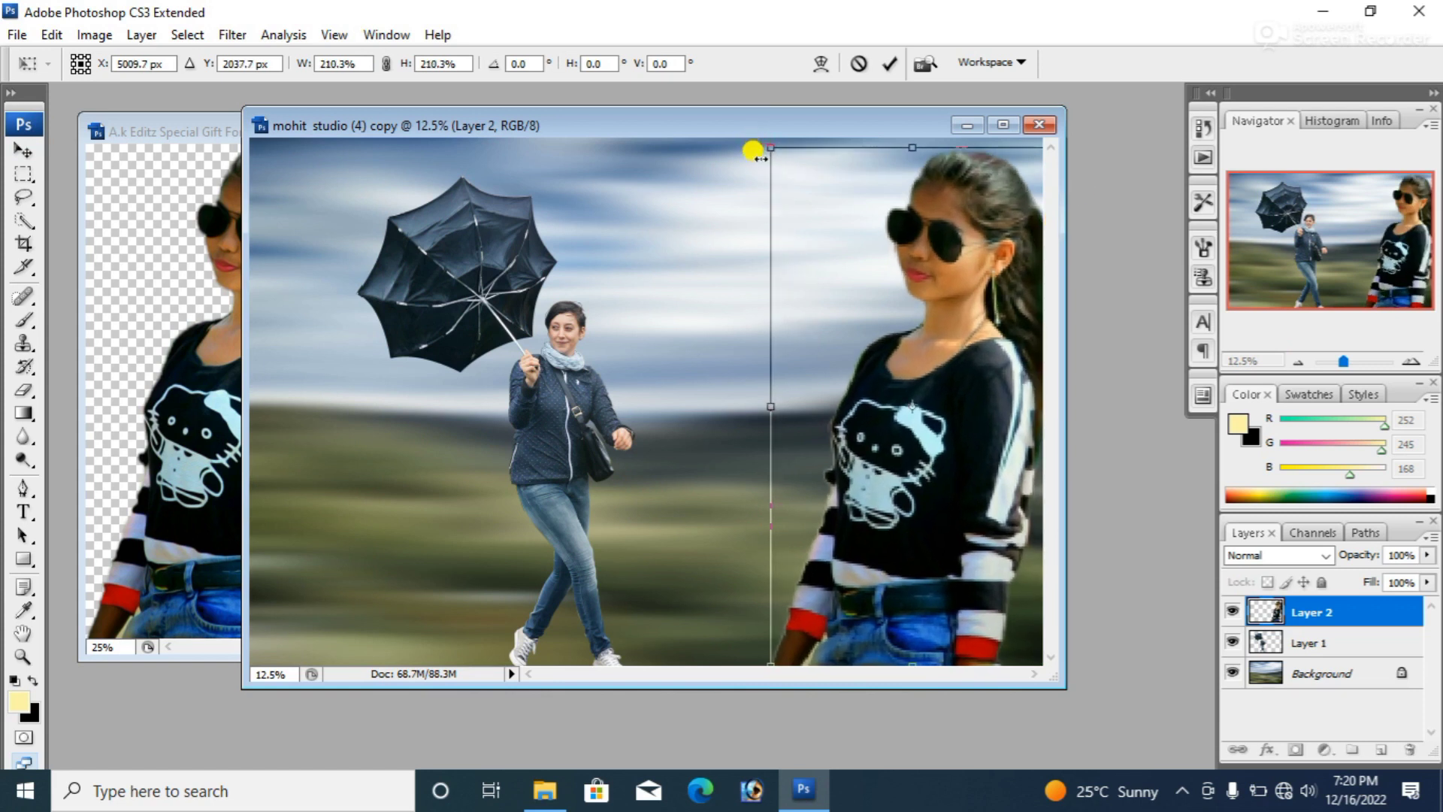
pyautogui.press('Return')
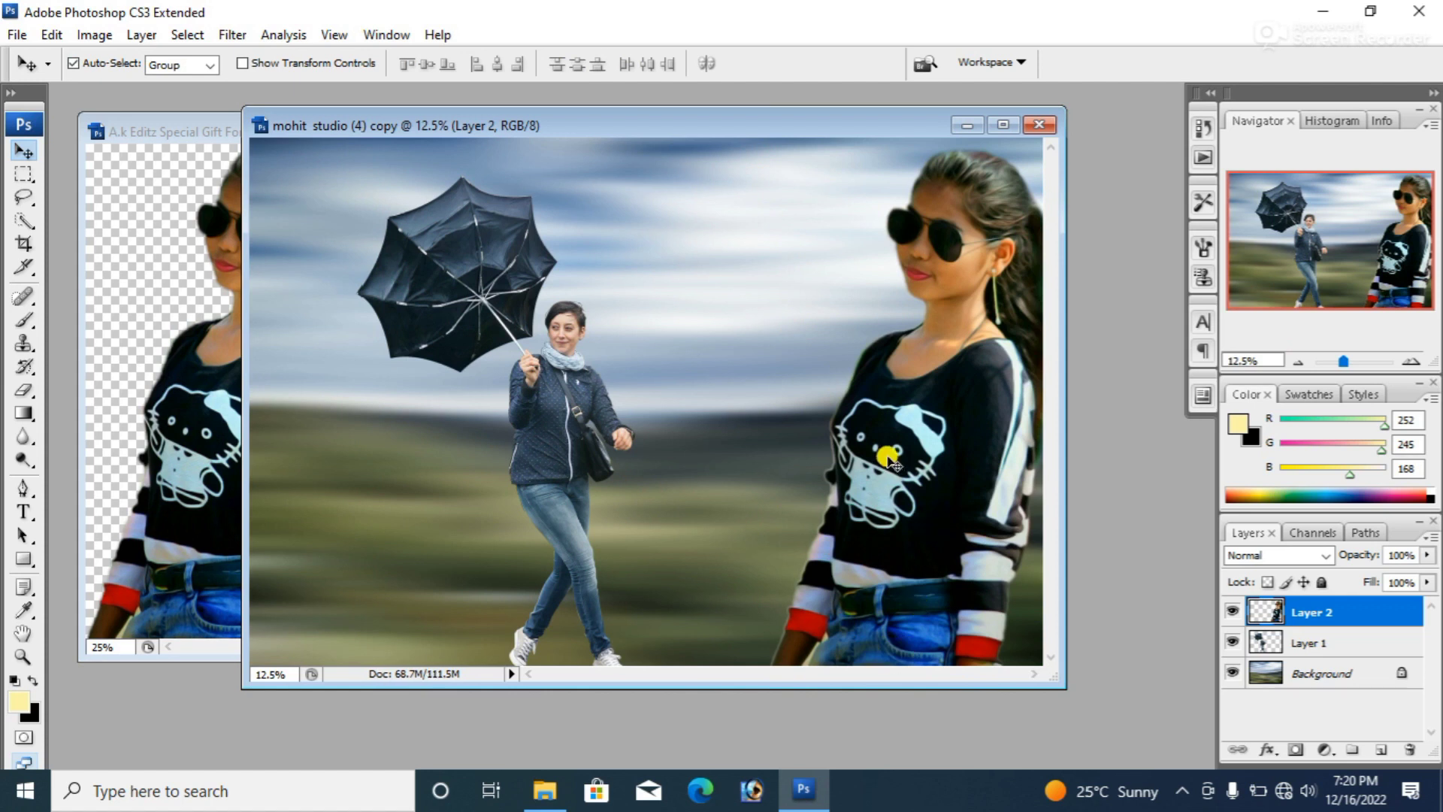
# - Move the umbrella woman on Layer 1 further left
pyautogui.click(565, 465)
pyautogui.moveTo(563, 460); pyautogui.dragTo(462, 464)
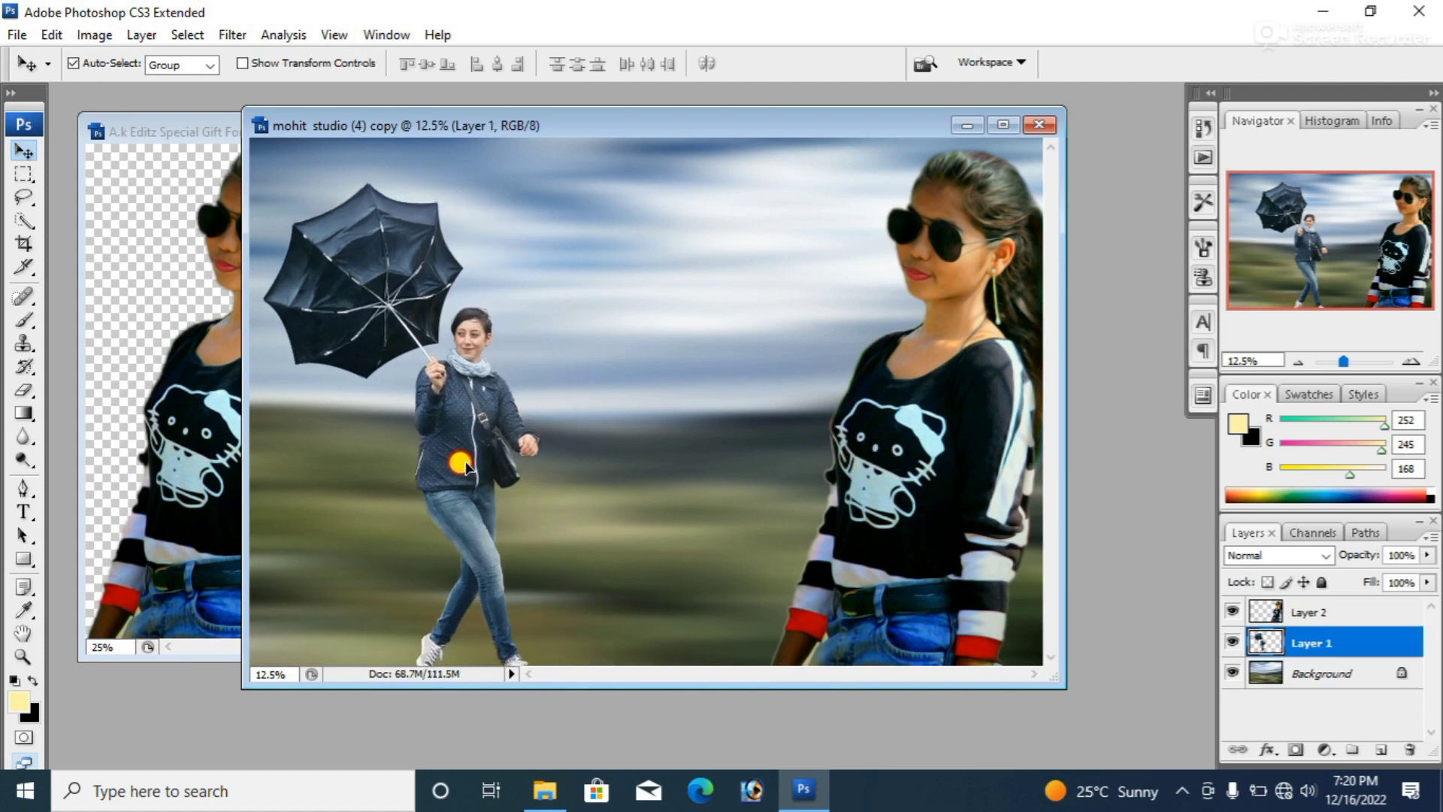
pyautogui.click(572, 307)
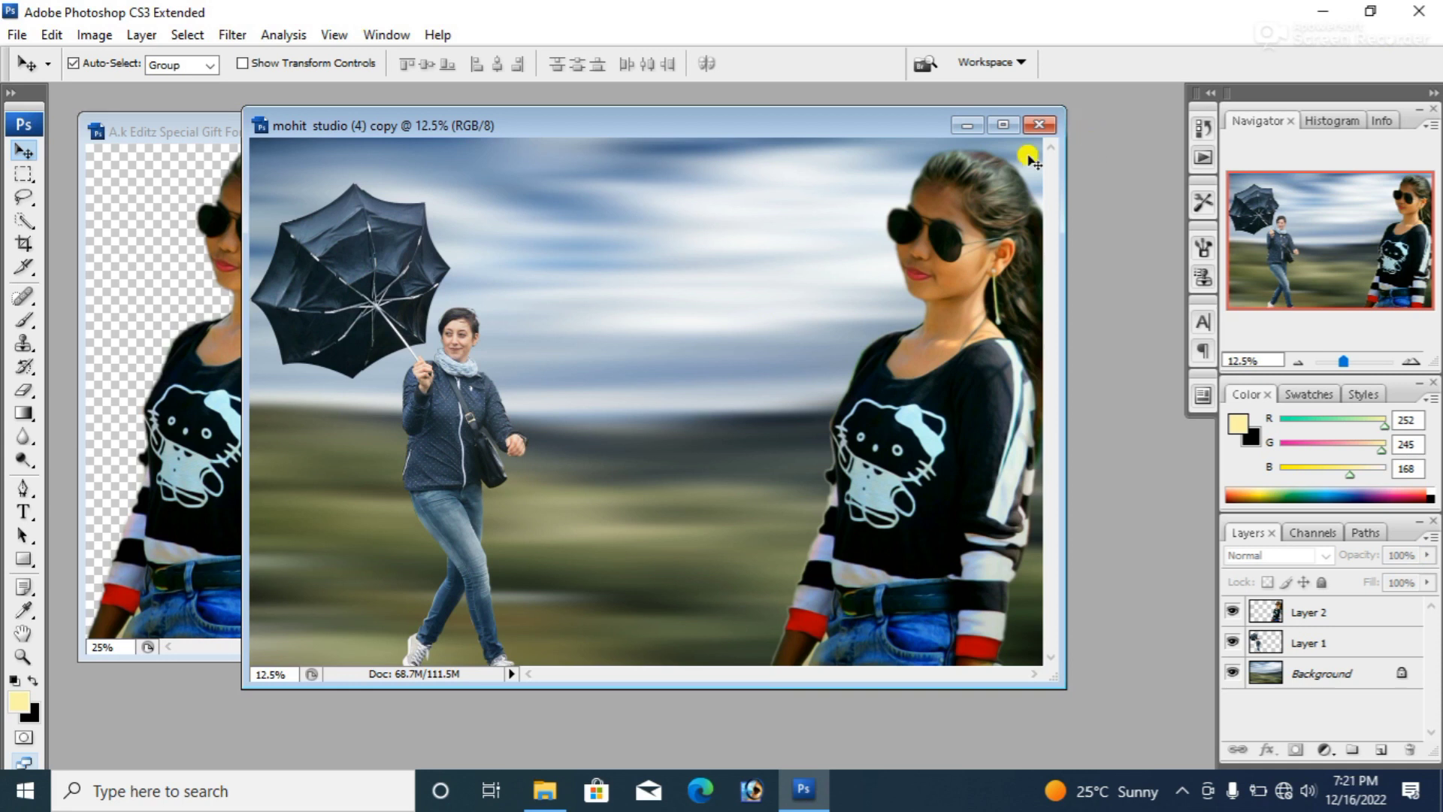
# - Close the umbrella composite without saving and dismiss the reopened Open dialog
pyautogui.click(1039, 125)
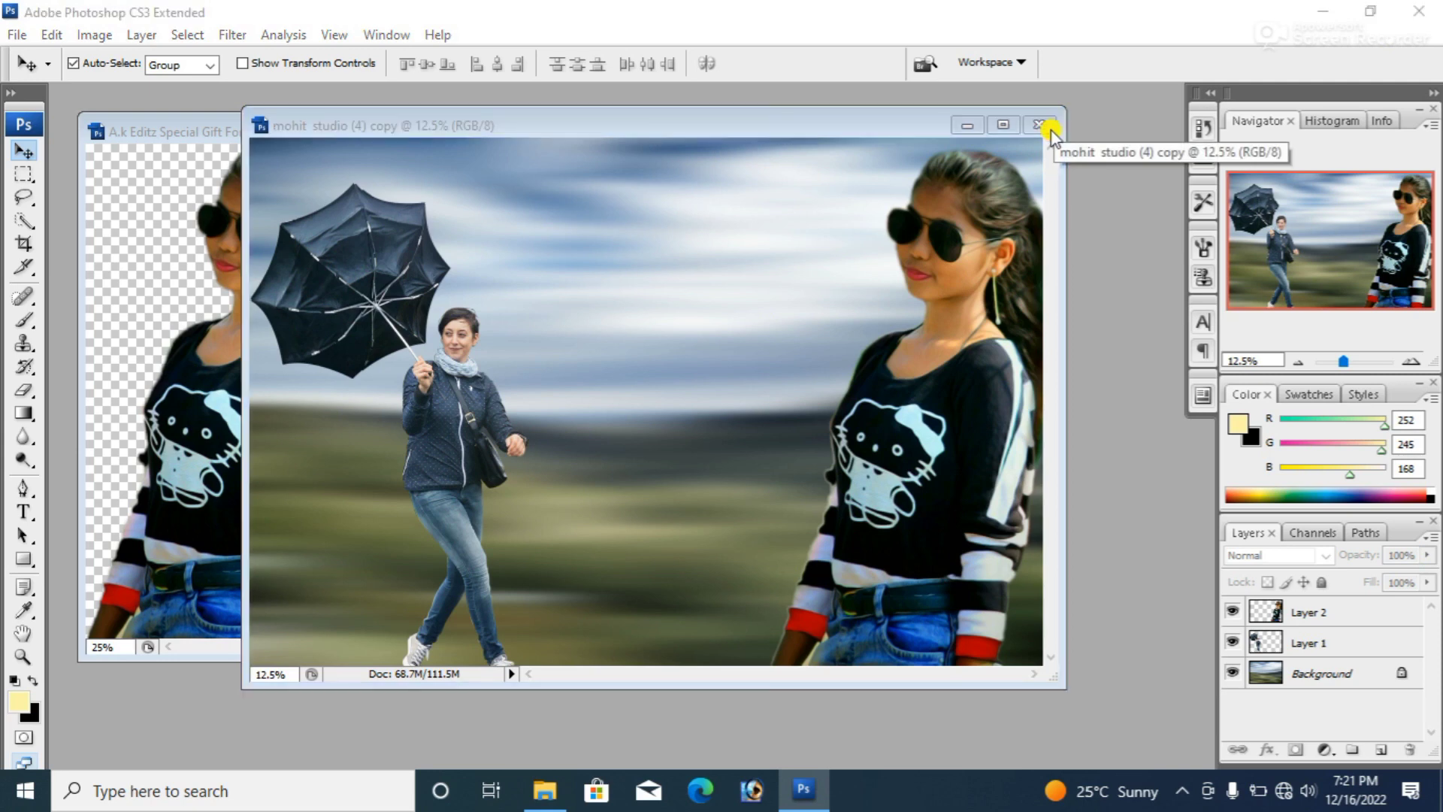
pyautogui.click(721, 322)
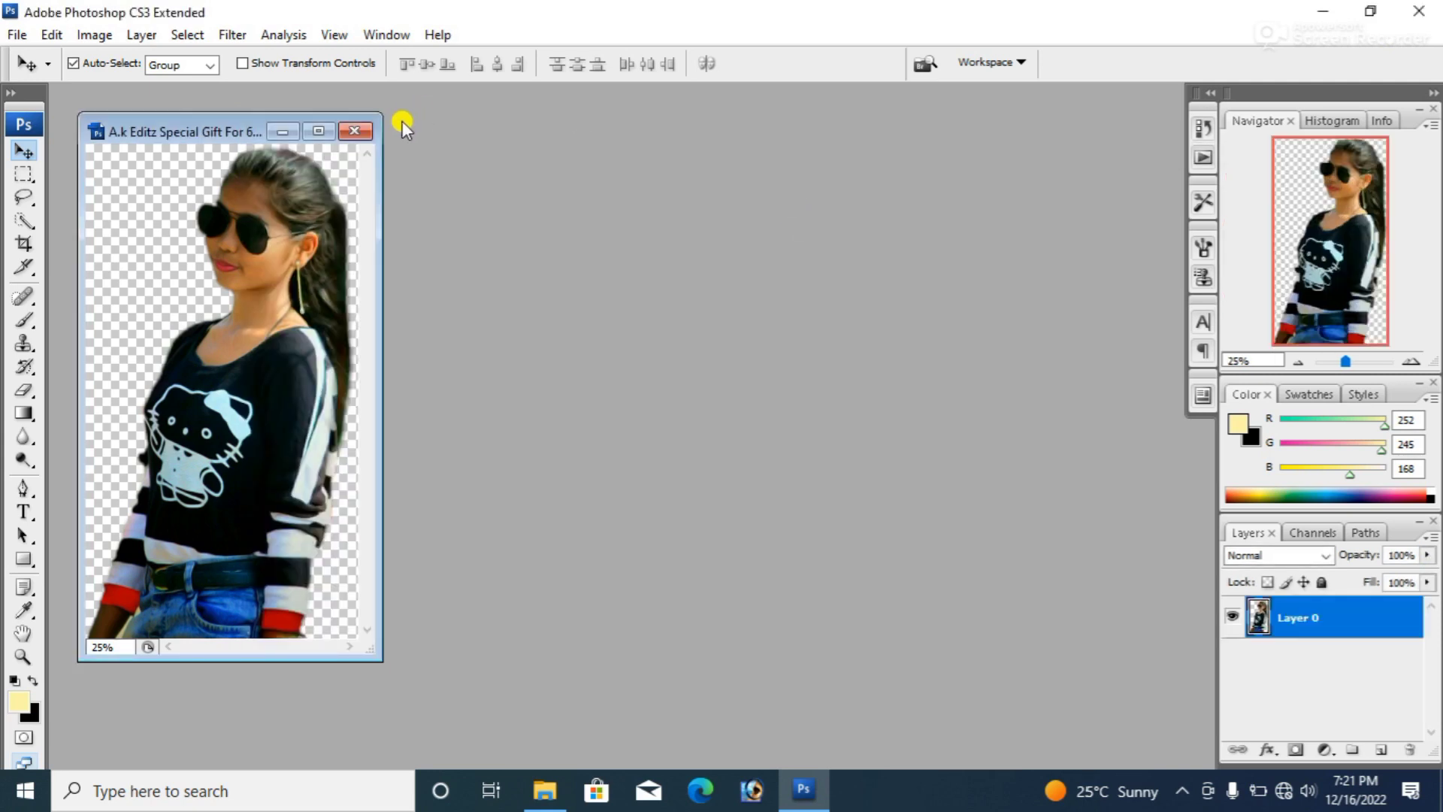
pyautogui.doubleClick(641, 144)
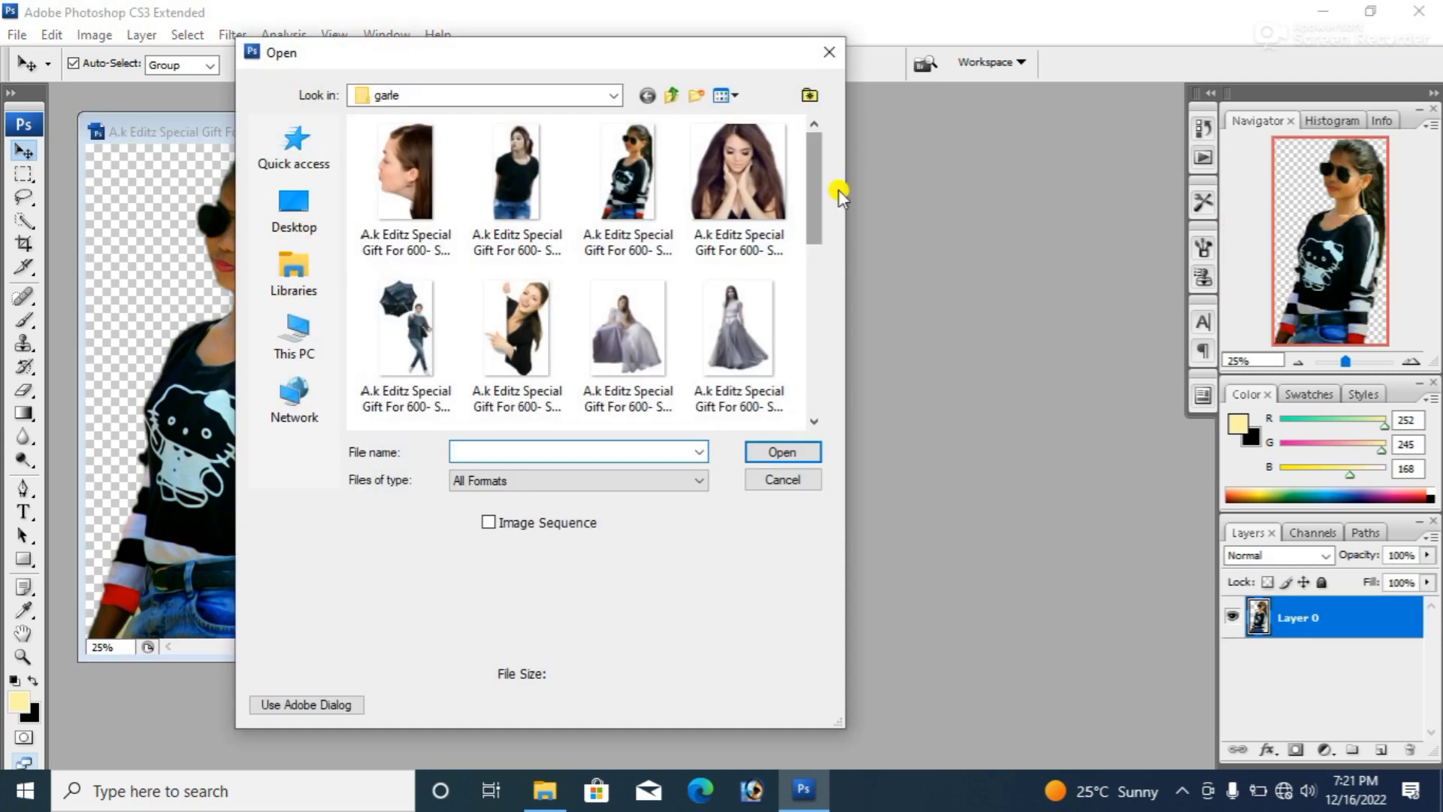
pyautogui.click(832, 54)
# - Drag the yellow blurred background 'mohit studio (13)' from the Explorer folder into Photoshop
pyautogui.click(545, 790)
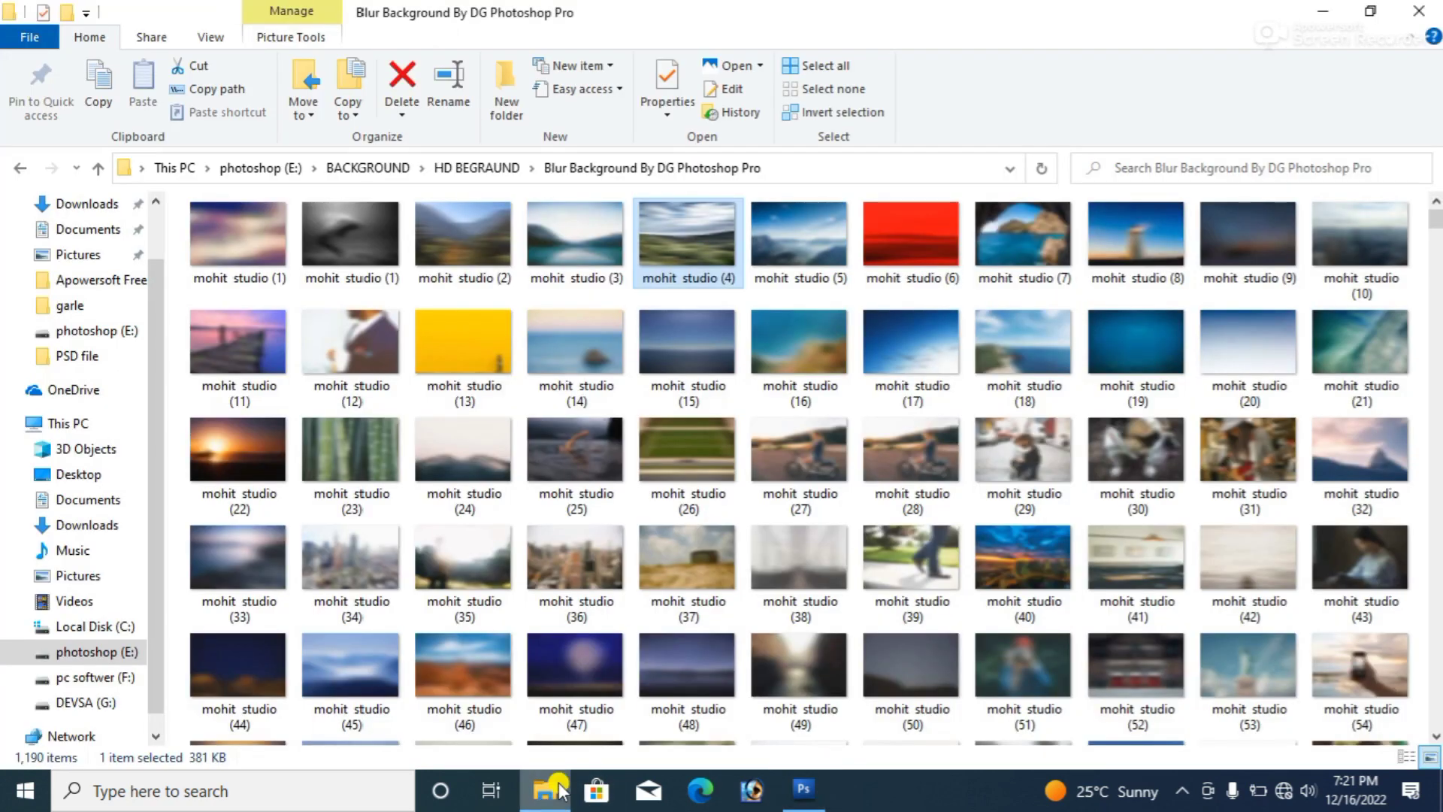
pyautogui.scroll(-3, 646, 466)
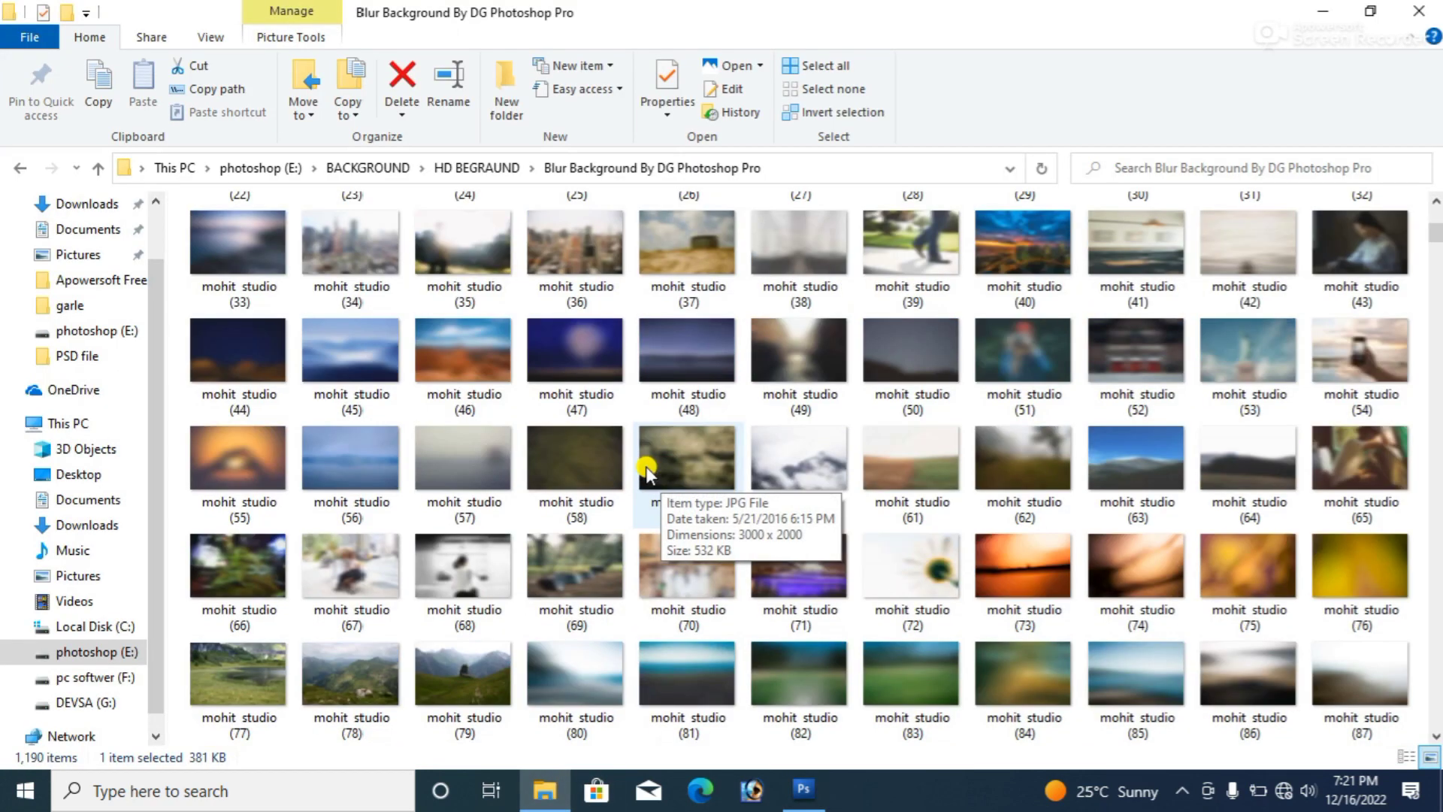
pyautogui.scroll(3, 647, 465)
pyautogui.moveTo(450, 333)
pyautogui.mouseDown()
pyautogui.moveTo(773, 675)
pyautogui.moveTo(714, 396)
pyautogui.mouseUp()
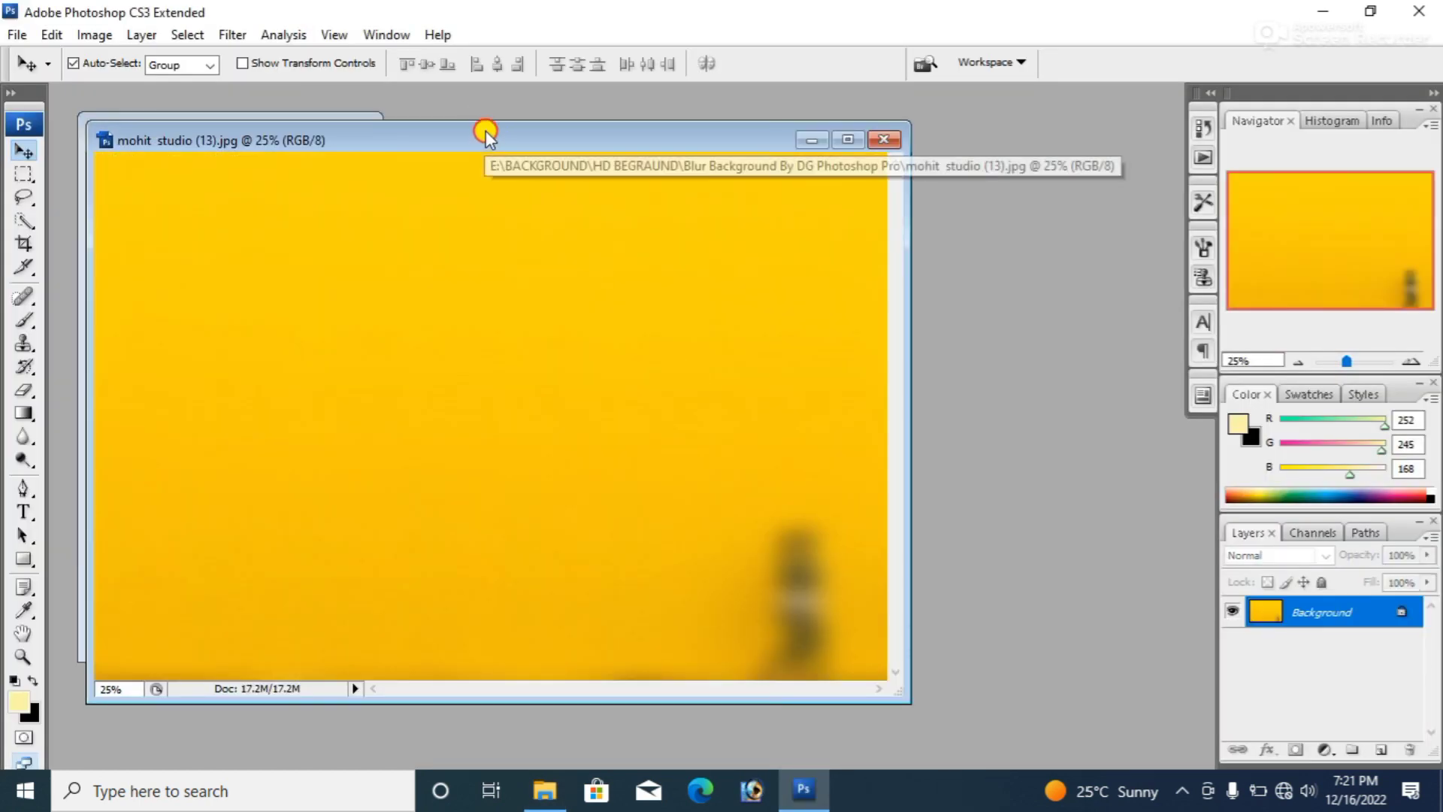
# - Copy the sunglasses girl cutout onto mohit studio (13).jpg, placing her on the right side
pyautogui.moveTo(487, 130); pyautogui.dragTo(752, 126)
pyautogui.click(308, 371)
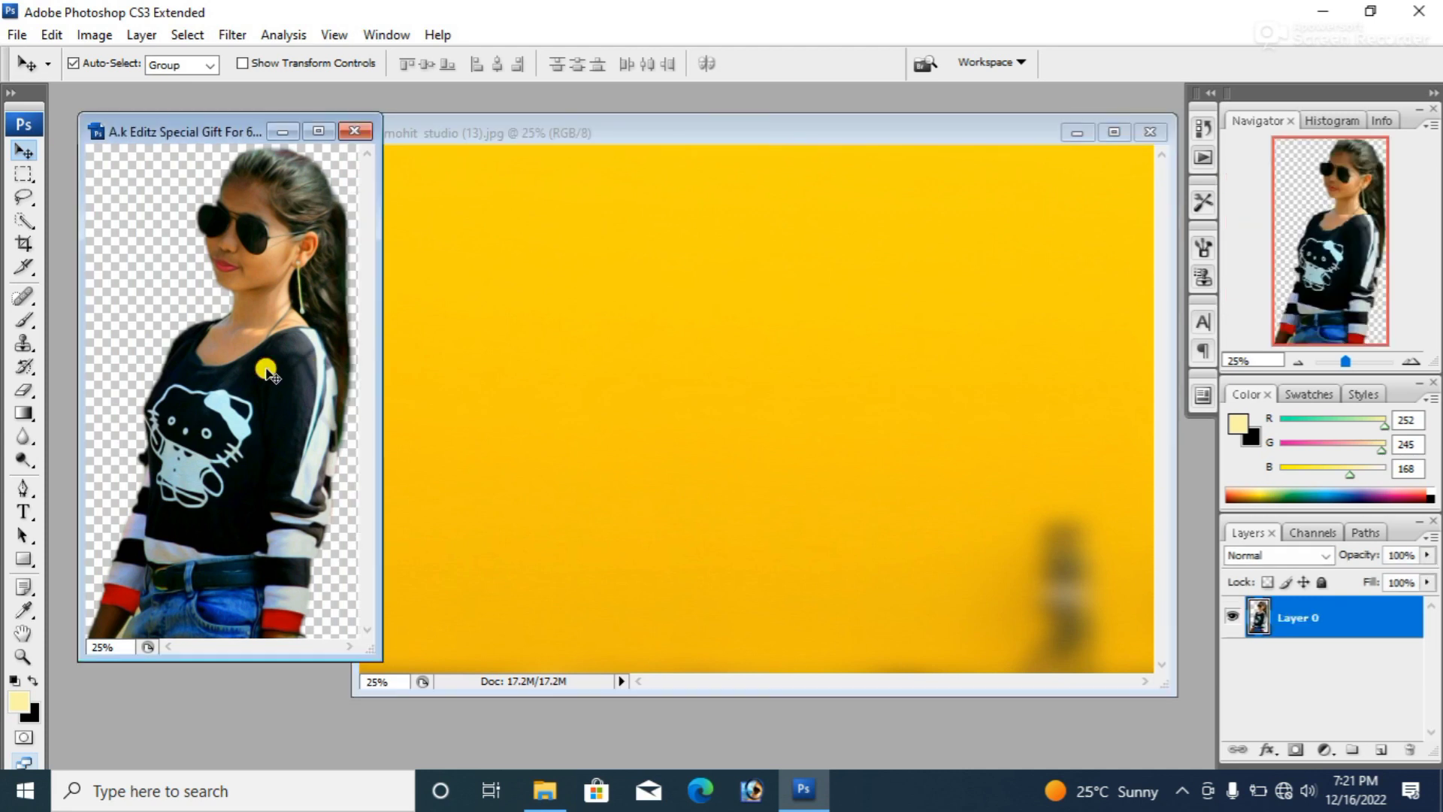
pyautogui.moveTo(261, 369)
pyautogui.mouseDown()
pyautogui.moveTo(661, 495)
pyautogui.moveTo(631, 485)
pyautogui.moveTo(1040, 468)
pyautogui.mouseUp()
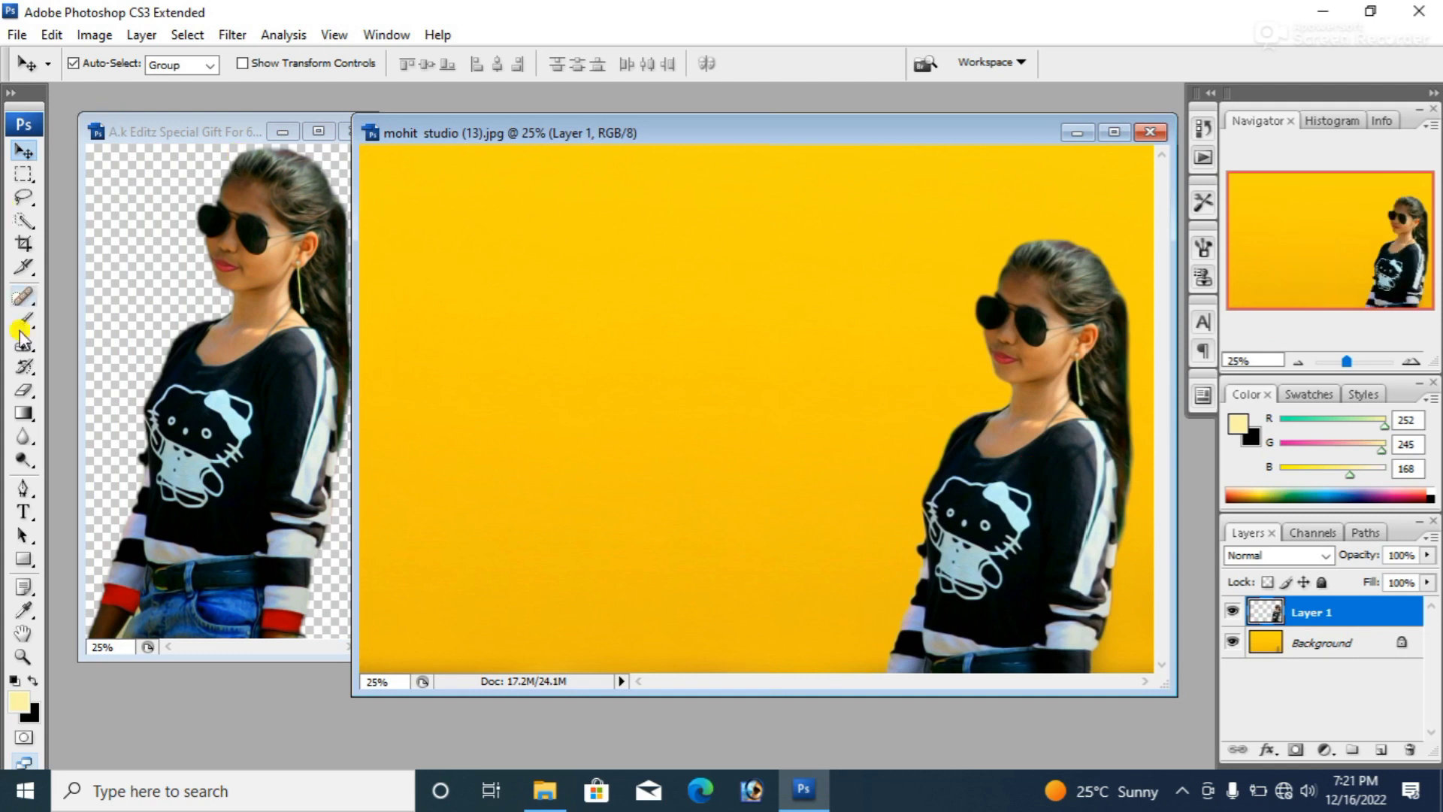
pyautogui.click(24, 512)
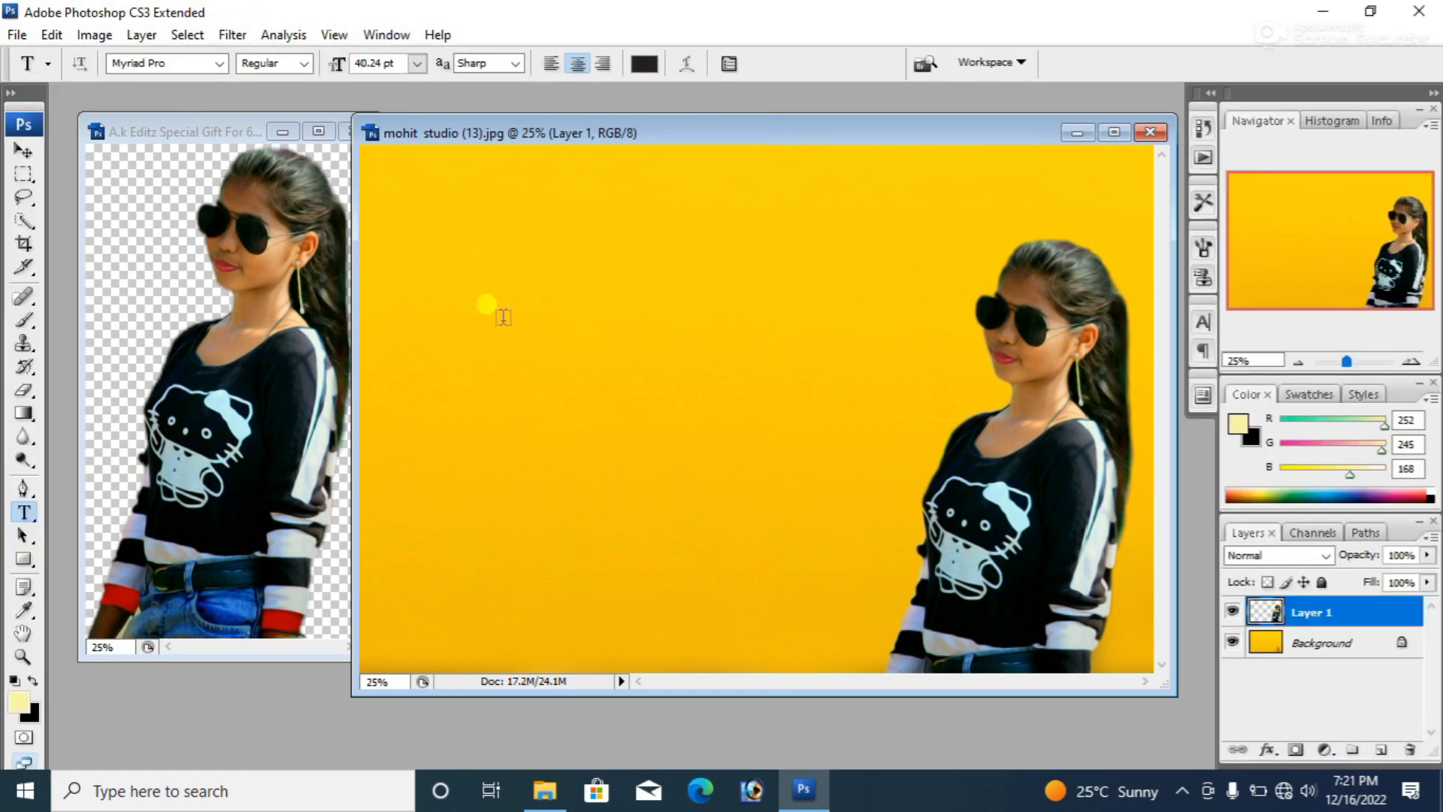
# - Add a text box across the upper background reading 'DJ bholenath' and commit it
pyautogui.moveTo(475, 259); pyautogui.dragTo(864, 337)
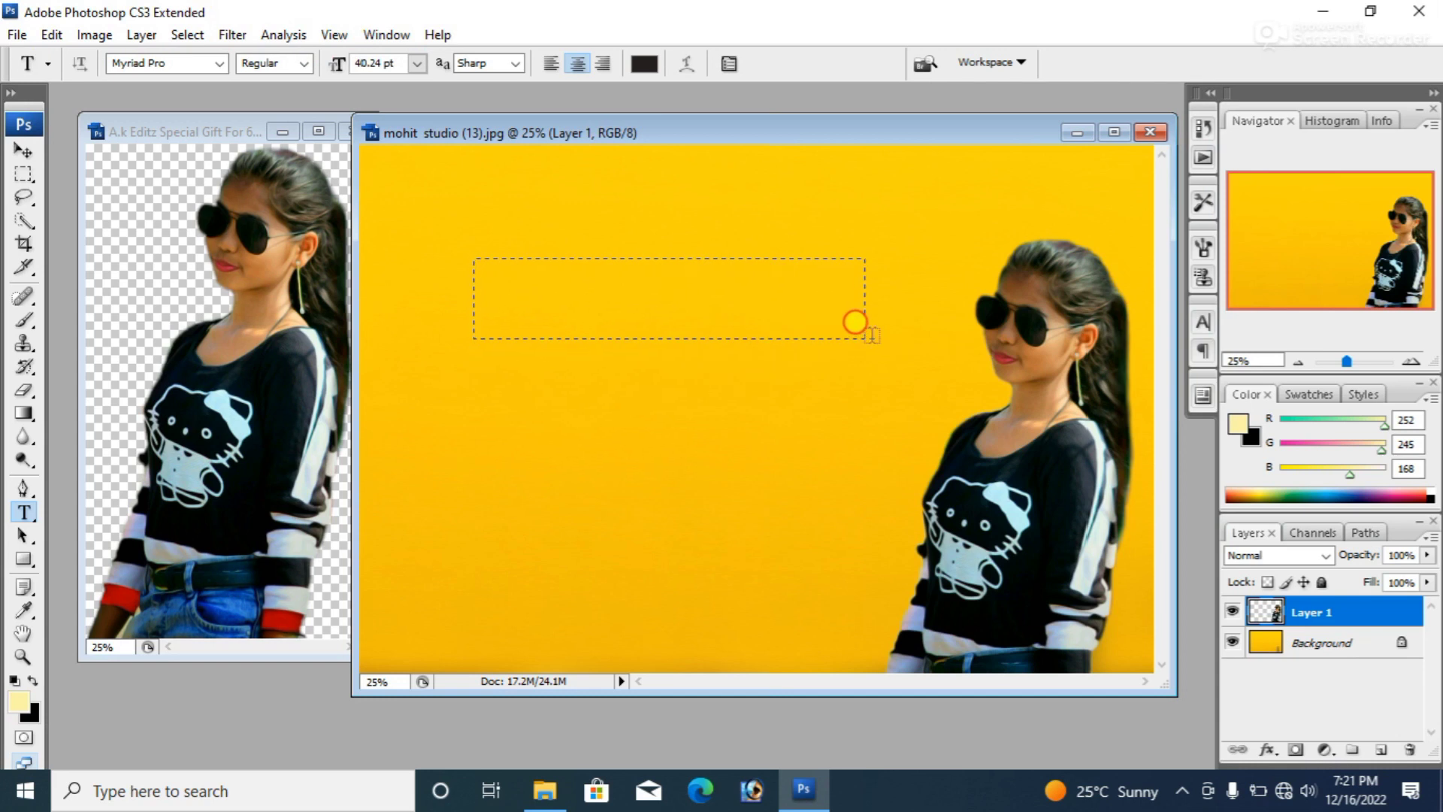
pyautogui.click(583, 291)
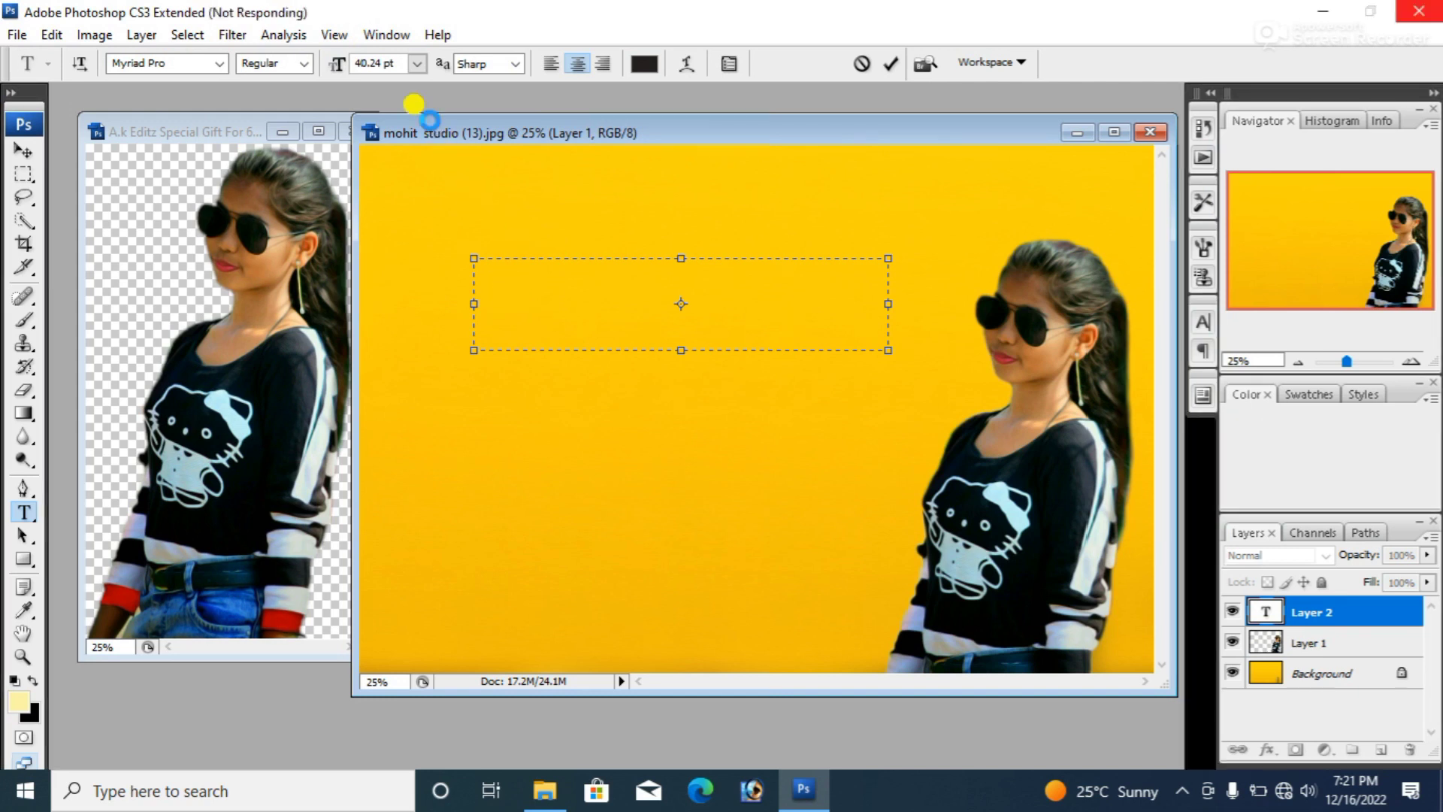
pyautogui.click(418, 64)
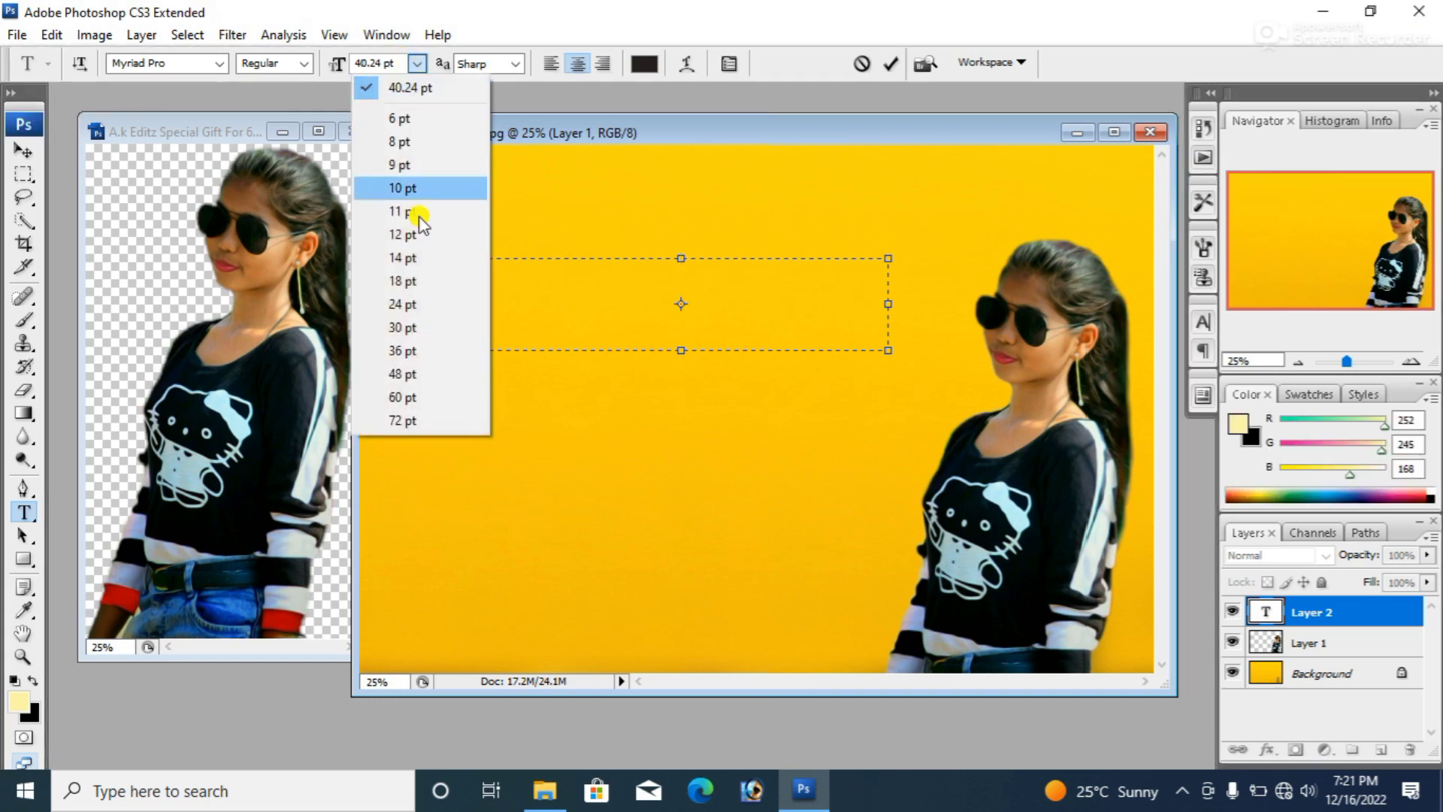
pyautogui.click(669, 281)
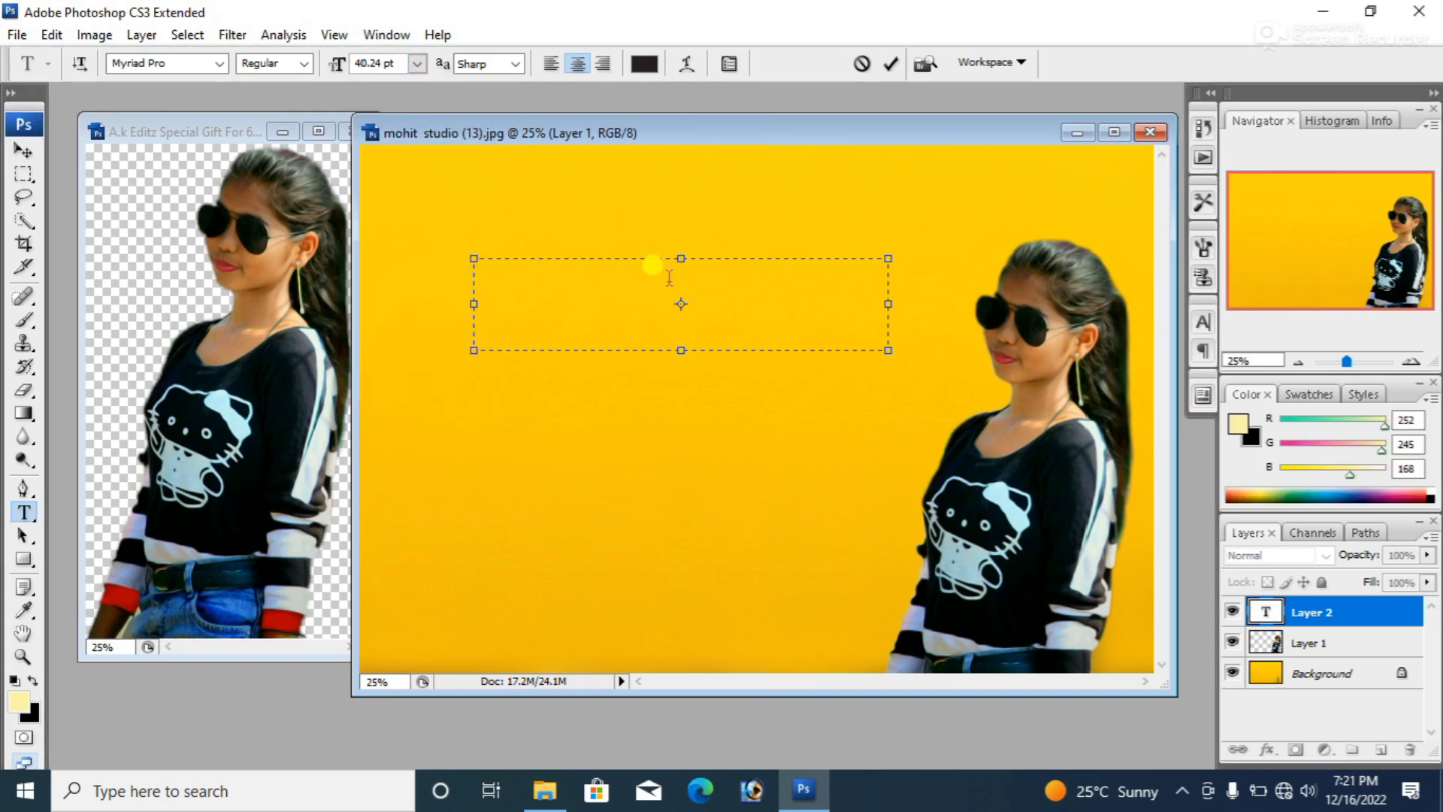
pyautogui.write('m')
pyautogui.write('D')
pyautogui.write('J')
pyautogui.write('b')
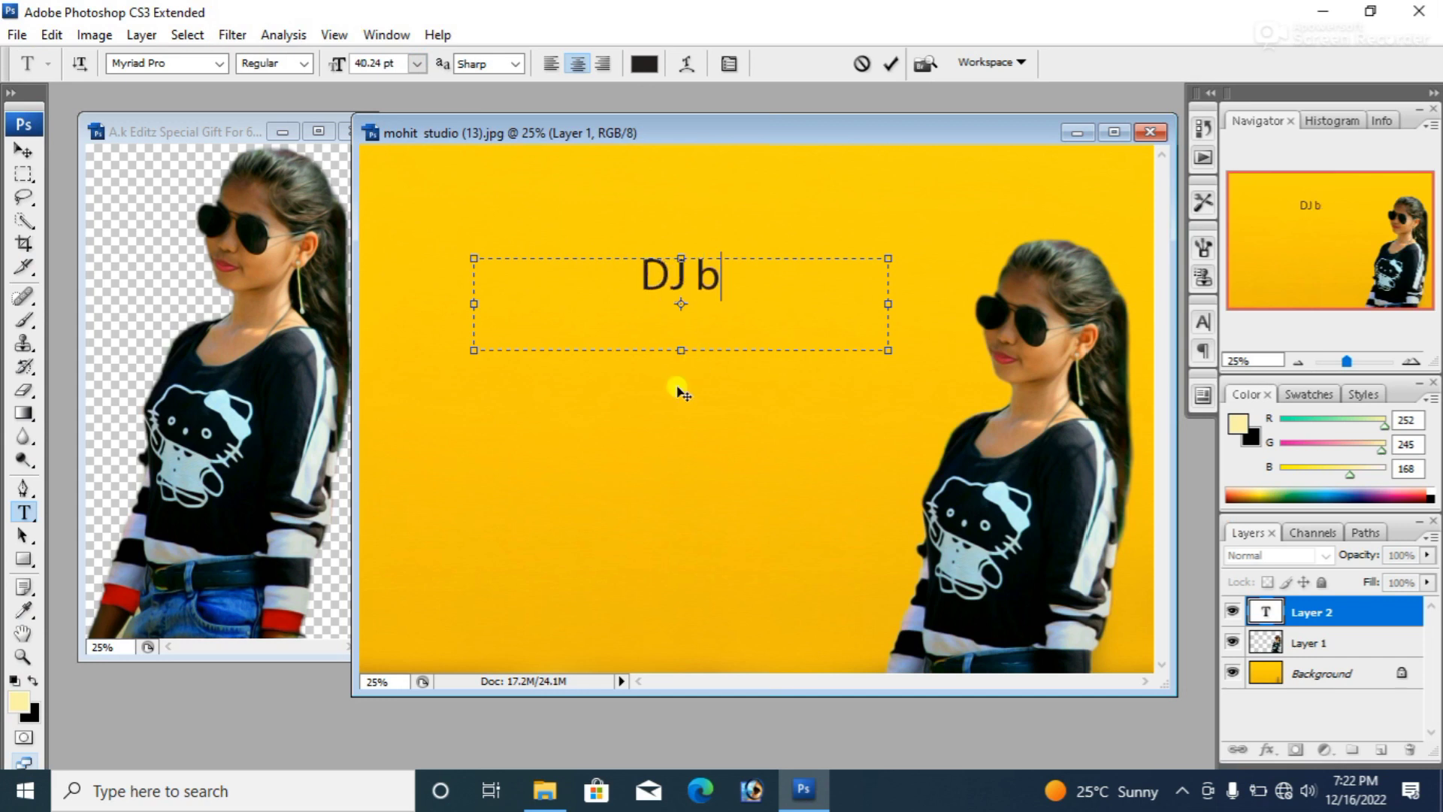
pyautogui.write('ho')
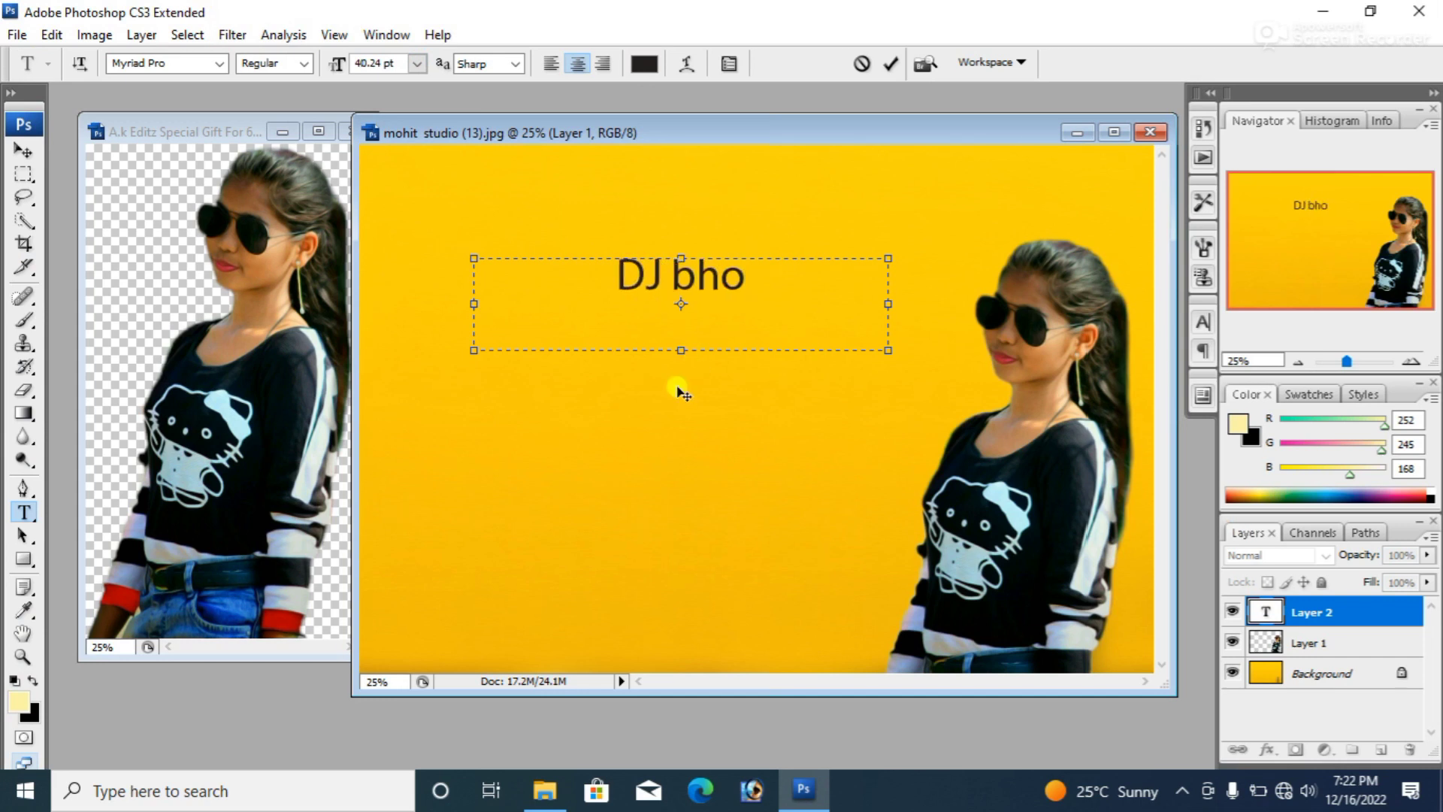
pyautogui.write('le')
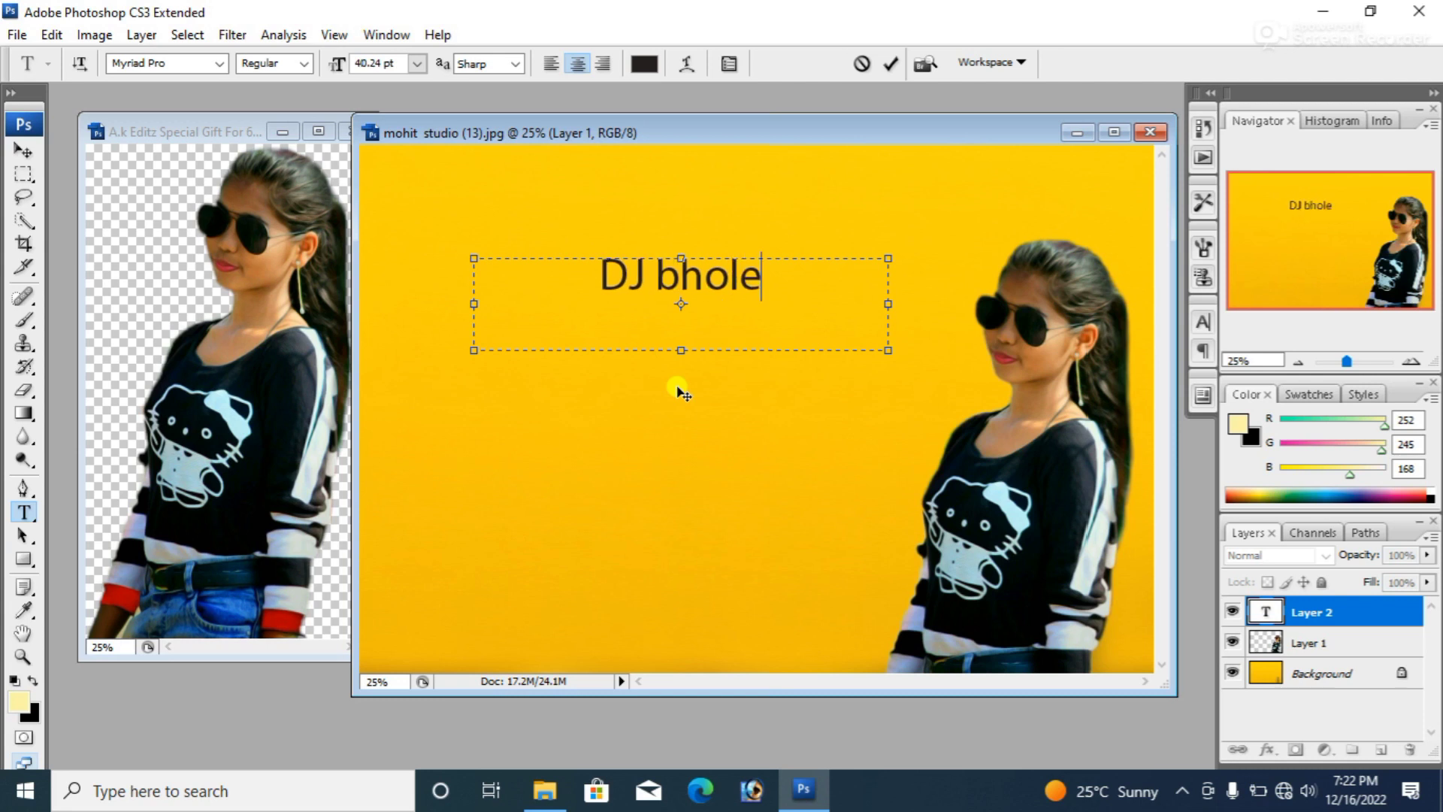
pyautogui.write('nath')
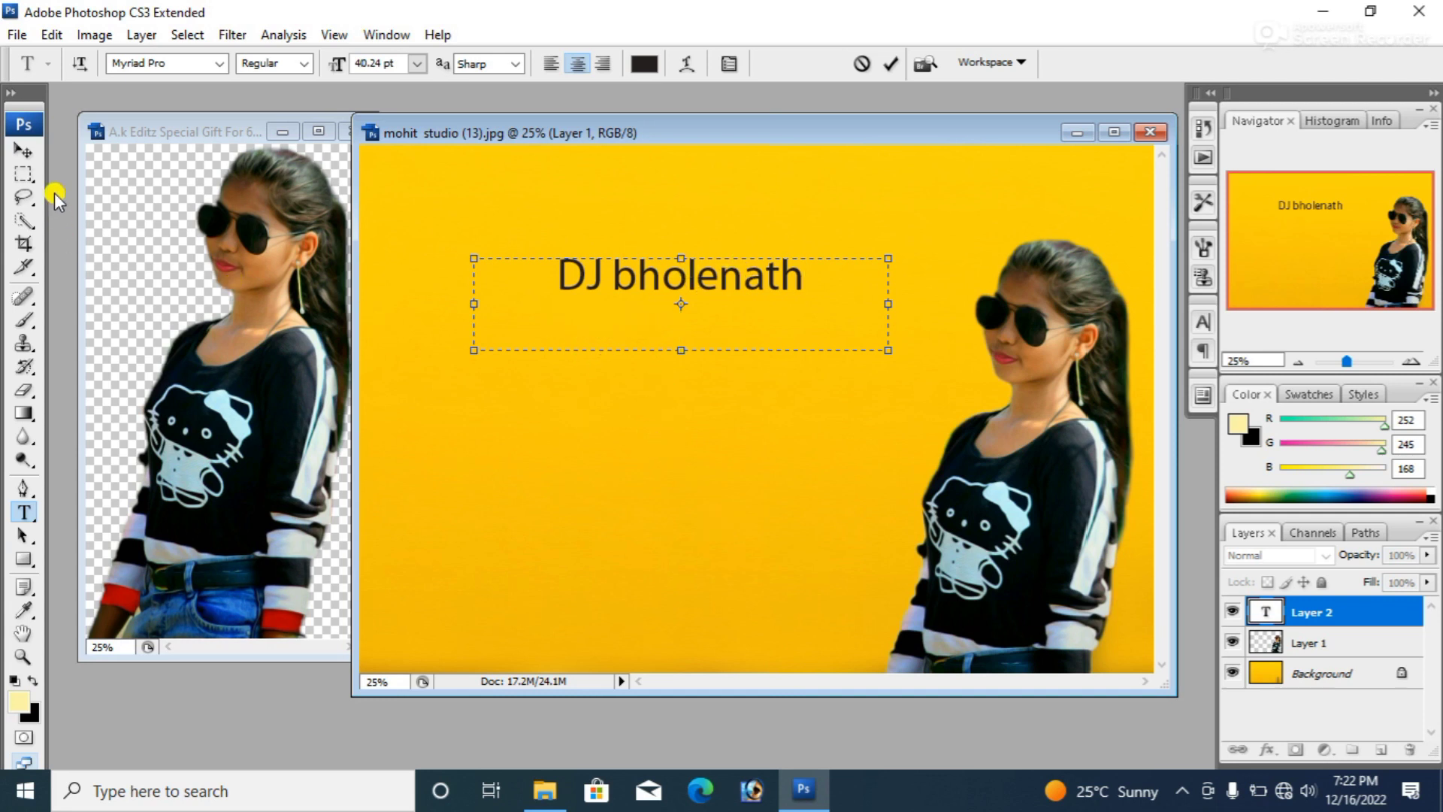
pyautogui.click(25, 151)
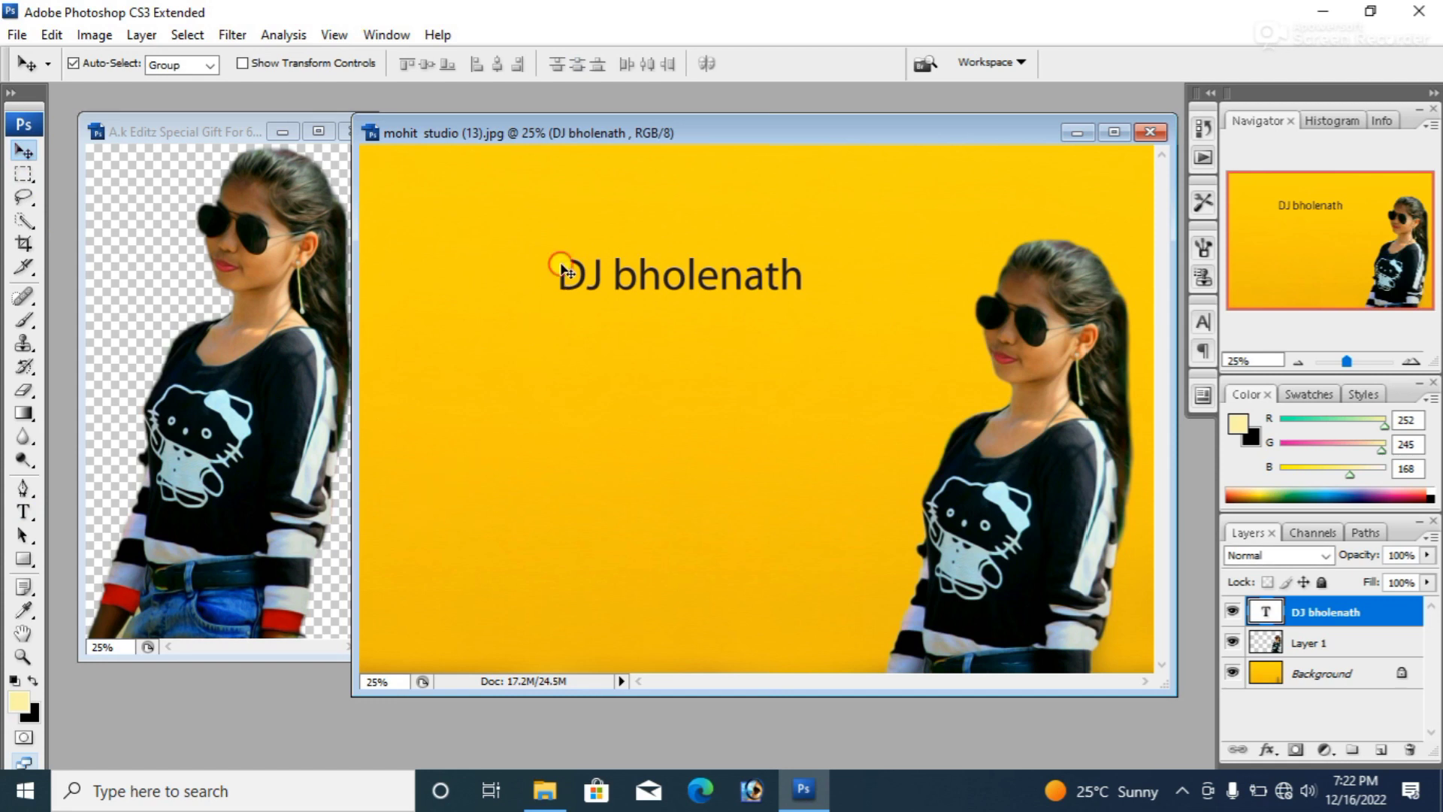
# - Shift the DJ bholenath title up and left, then select its letters
pyautogui.moveTo(567, 269); pyautogui.dragTo(474, 252)
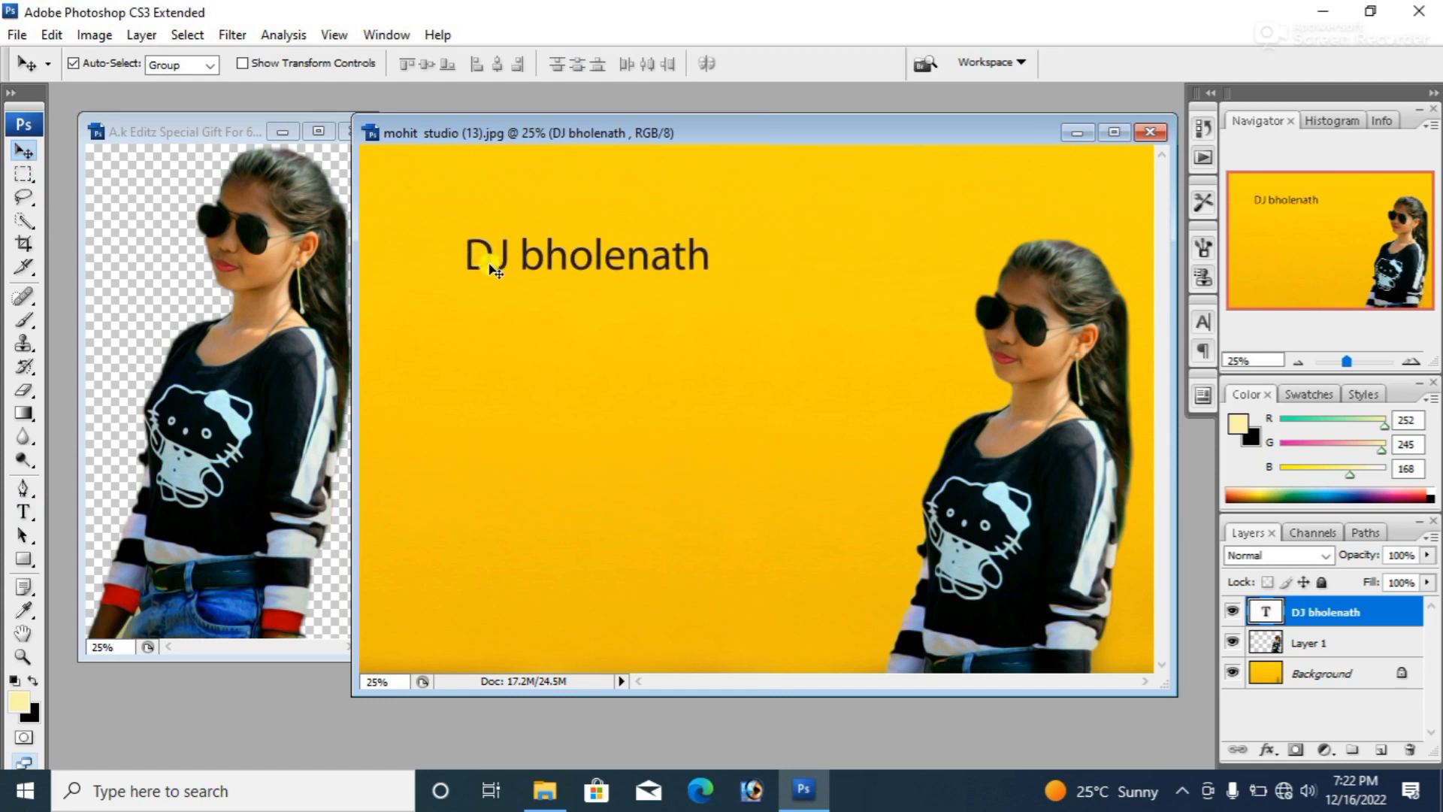
pyautogui.click(24, 512)
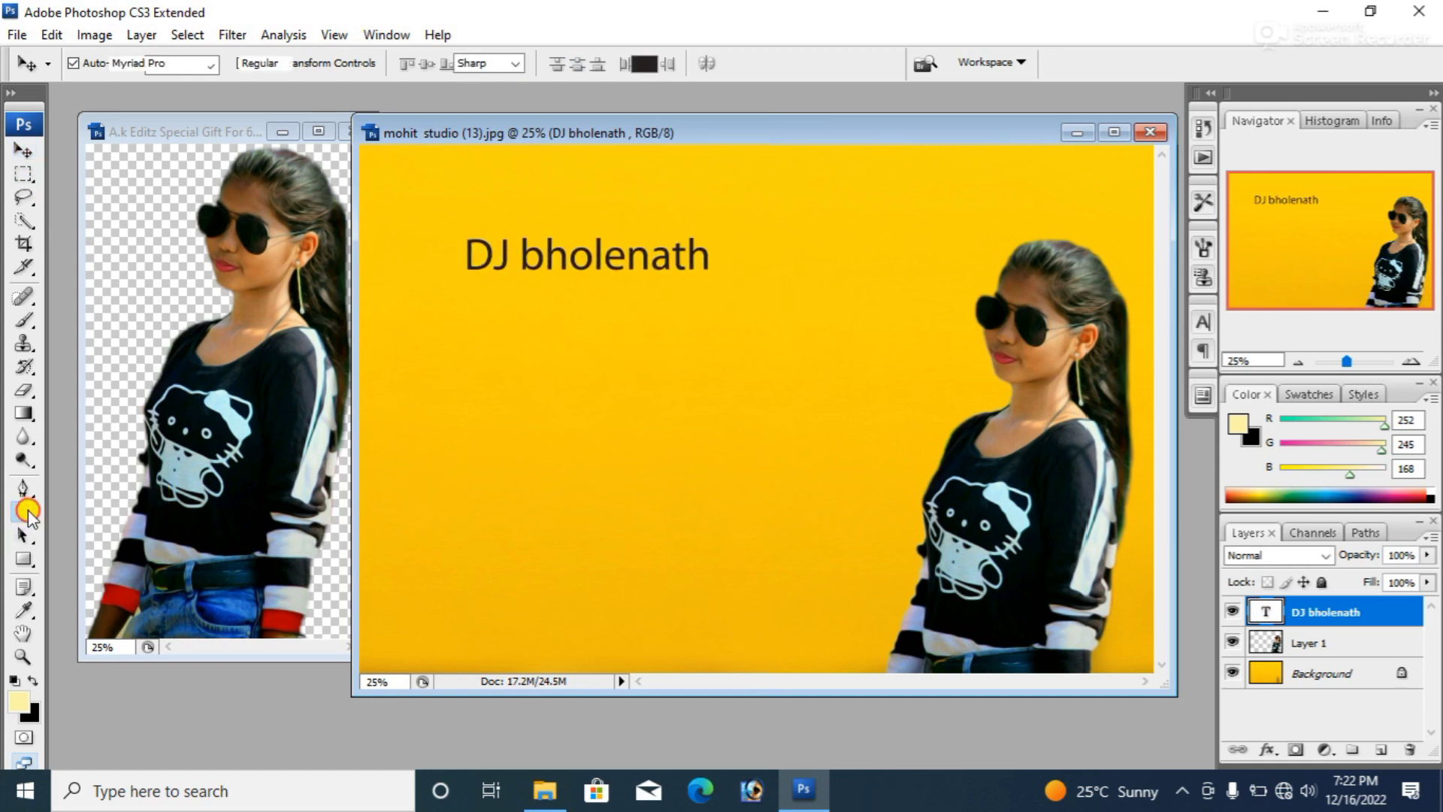
pyautogui.moveTo(711, 255); pyautogui.dragTo(387, 259)
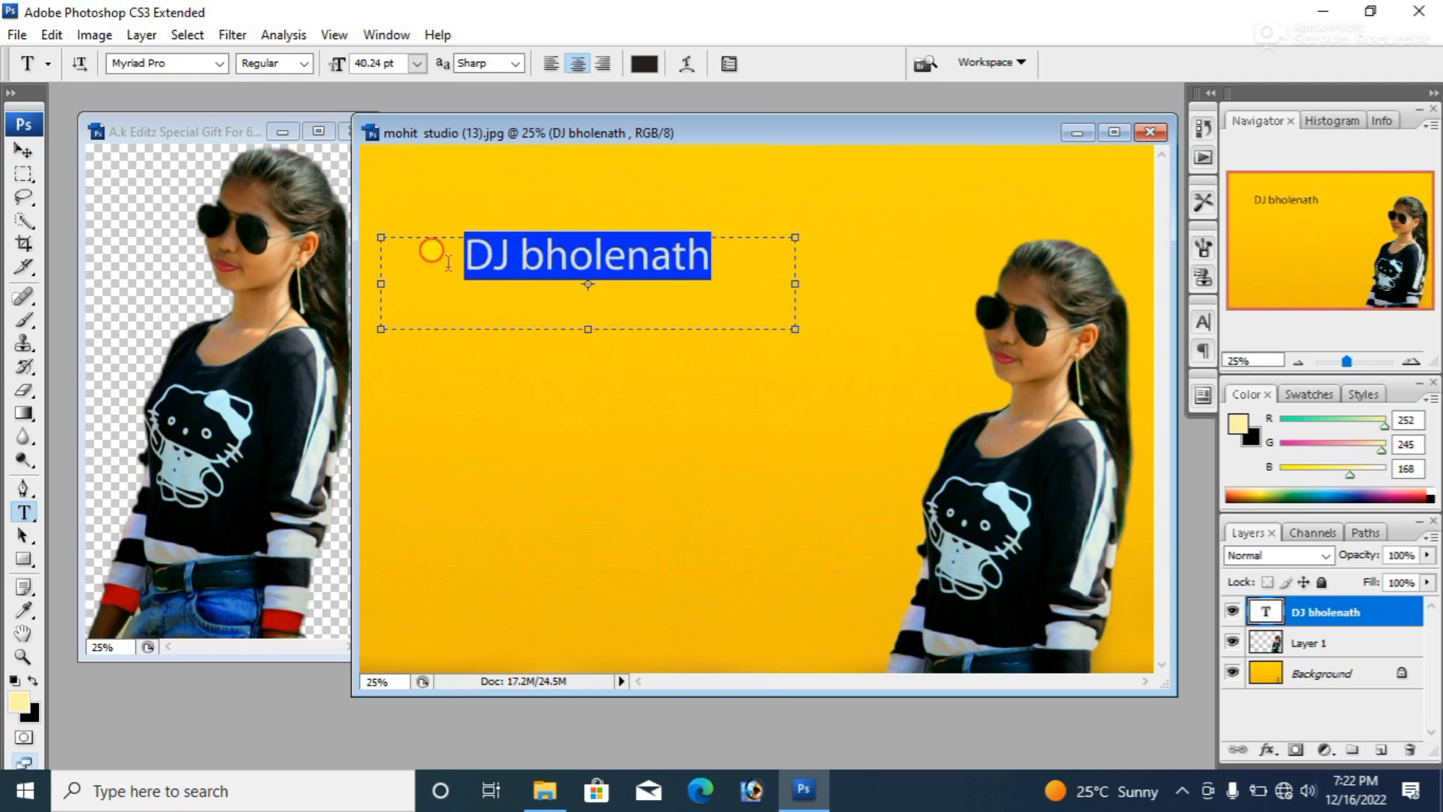
# - Set the title font to Rockwell Extra Bold and commit the change
pyautogui.click(220, 63)
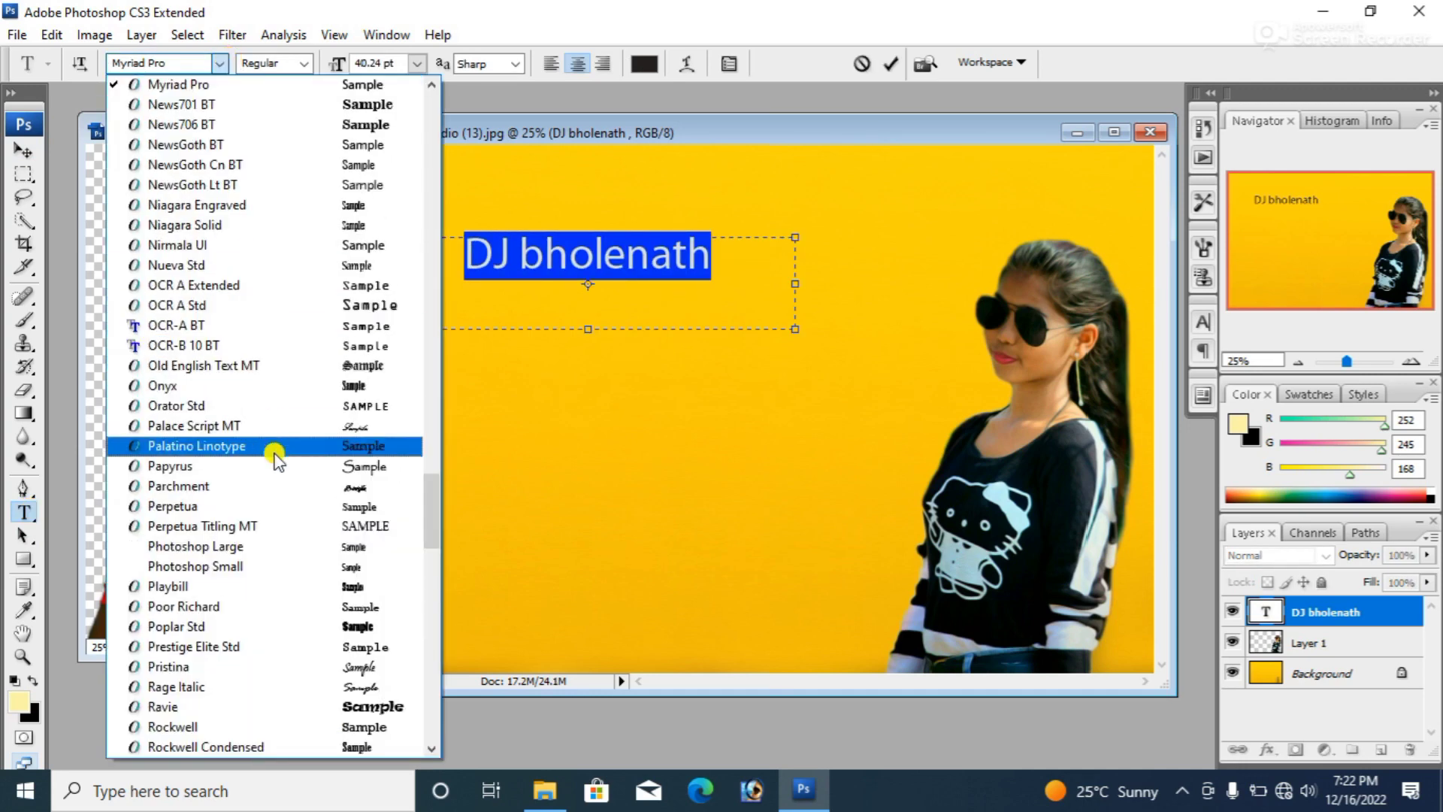
pyautogui.scroll(-2, 281, 474)
pyautogui.scroll(-5, 283, 472)
pyautogui.scroll(-1, 290, 496)
pyautogui.scroll(3, 293, 511)
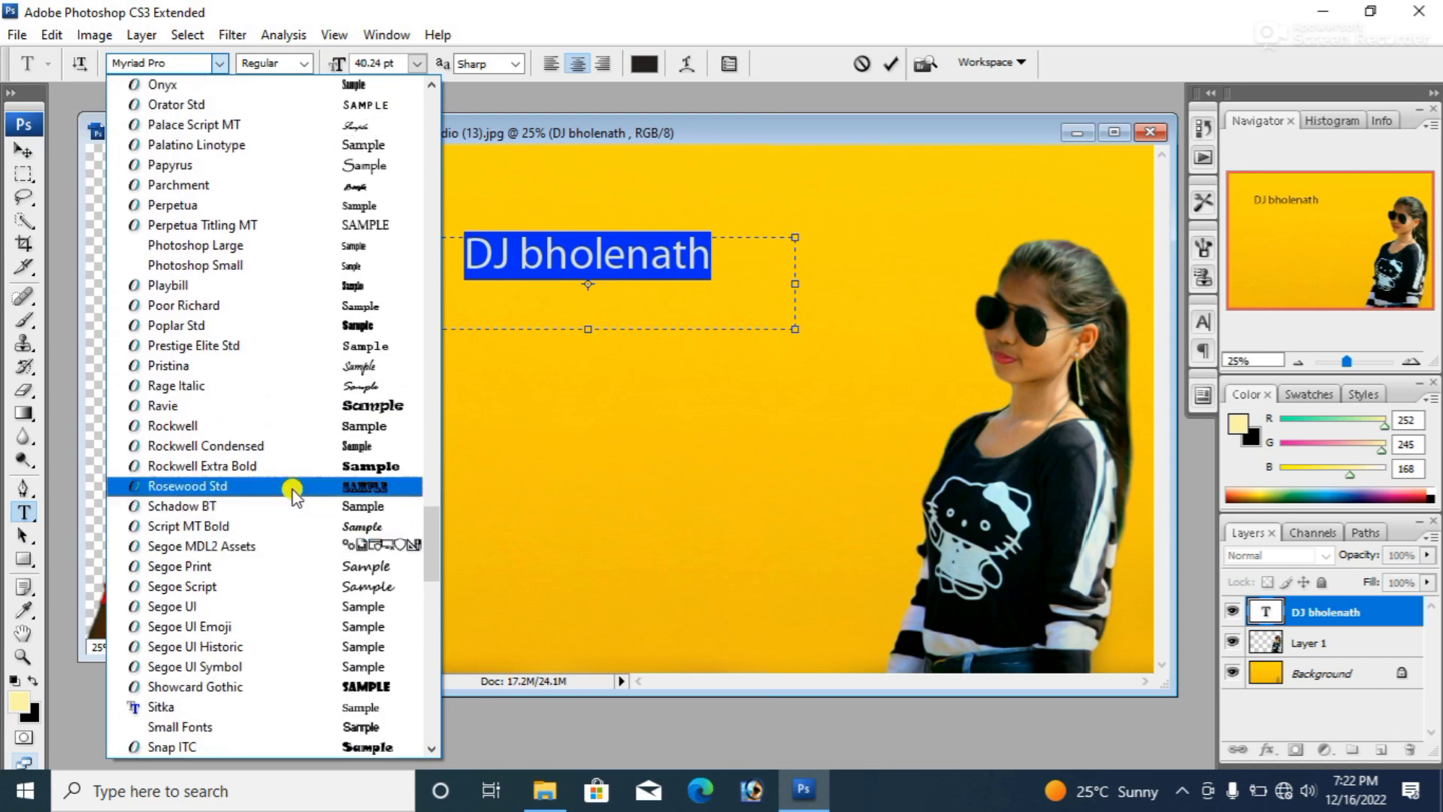
pyautogui.click(355, 465)
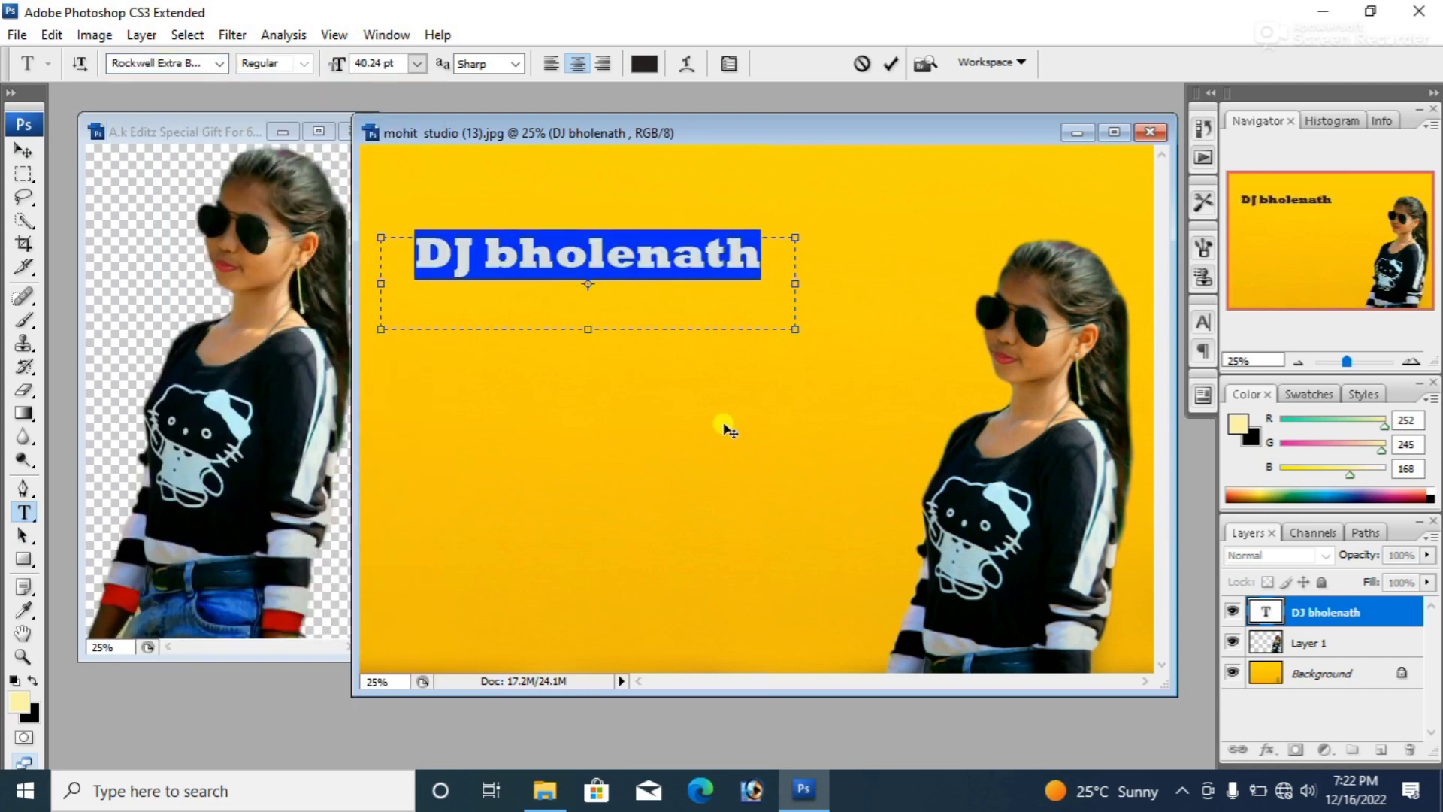
pyautogui.press('ctrl')
pyautogui.click(24, 150)
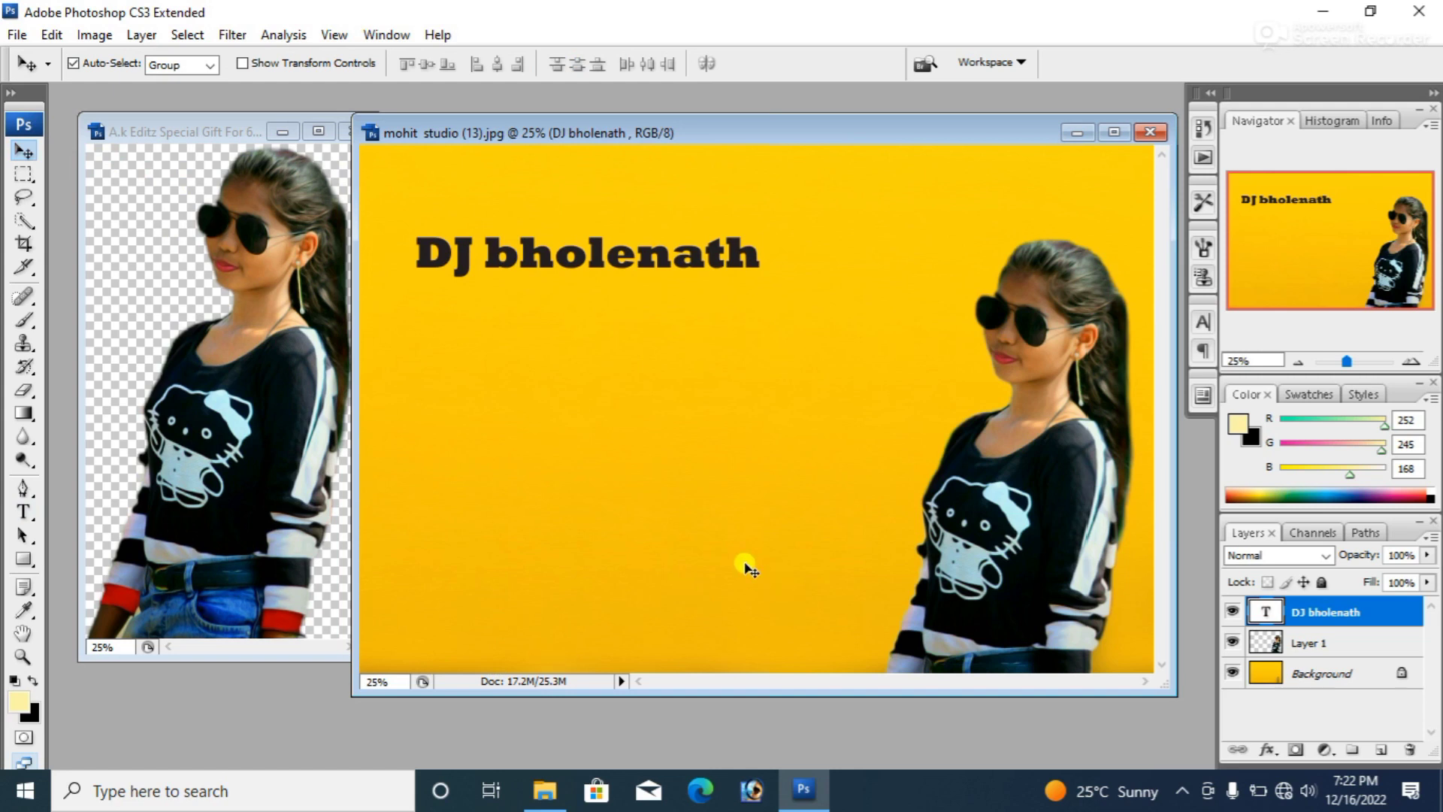
pyautogui.click(217, 130)
# - Close the girl cutout source, then close the DJ bholenath composite without saving
pyautogui.click(357, 134)
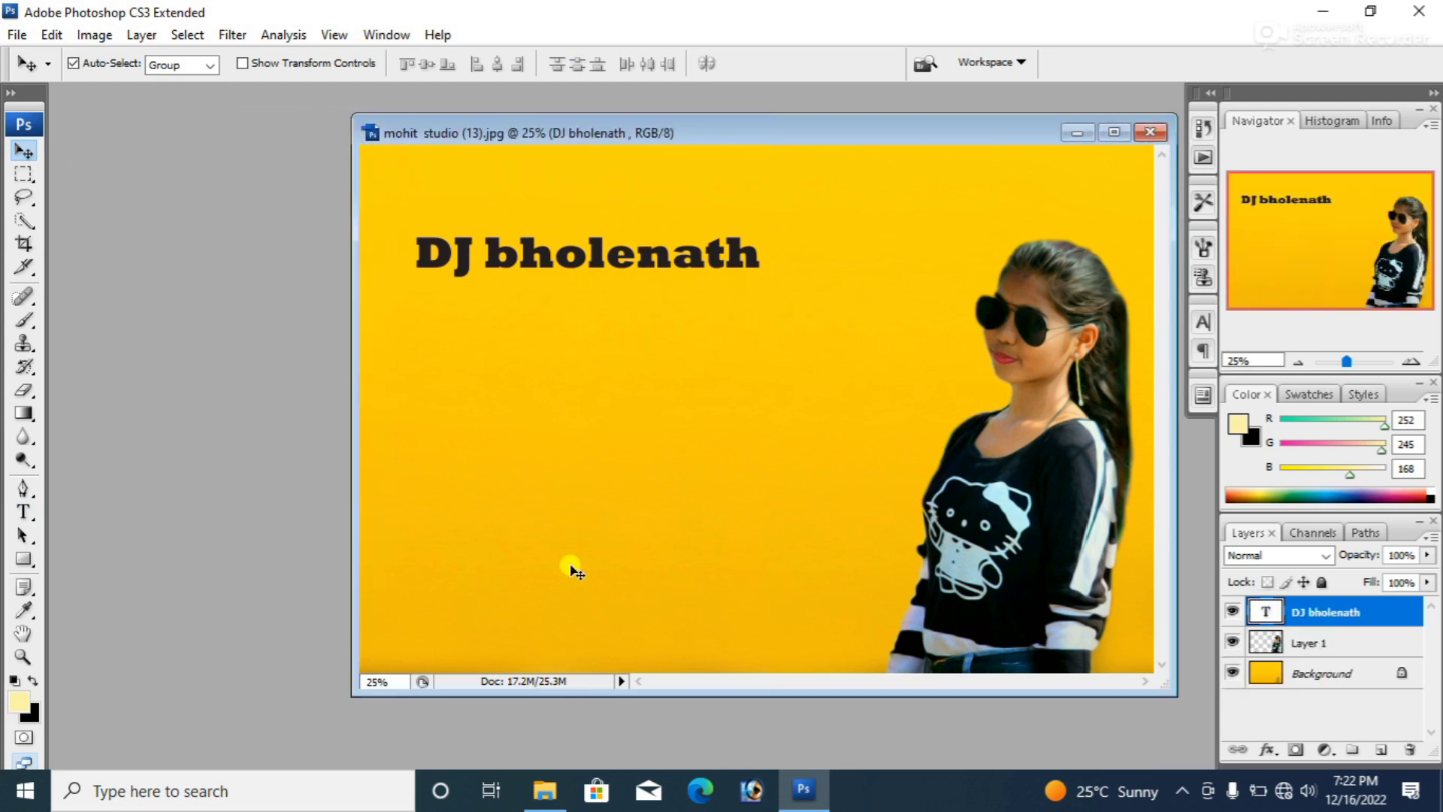
pyautogui.moveTo(797, 138); pyautogui.dragTo(555, 127)
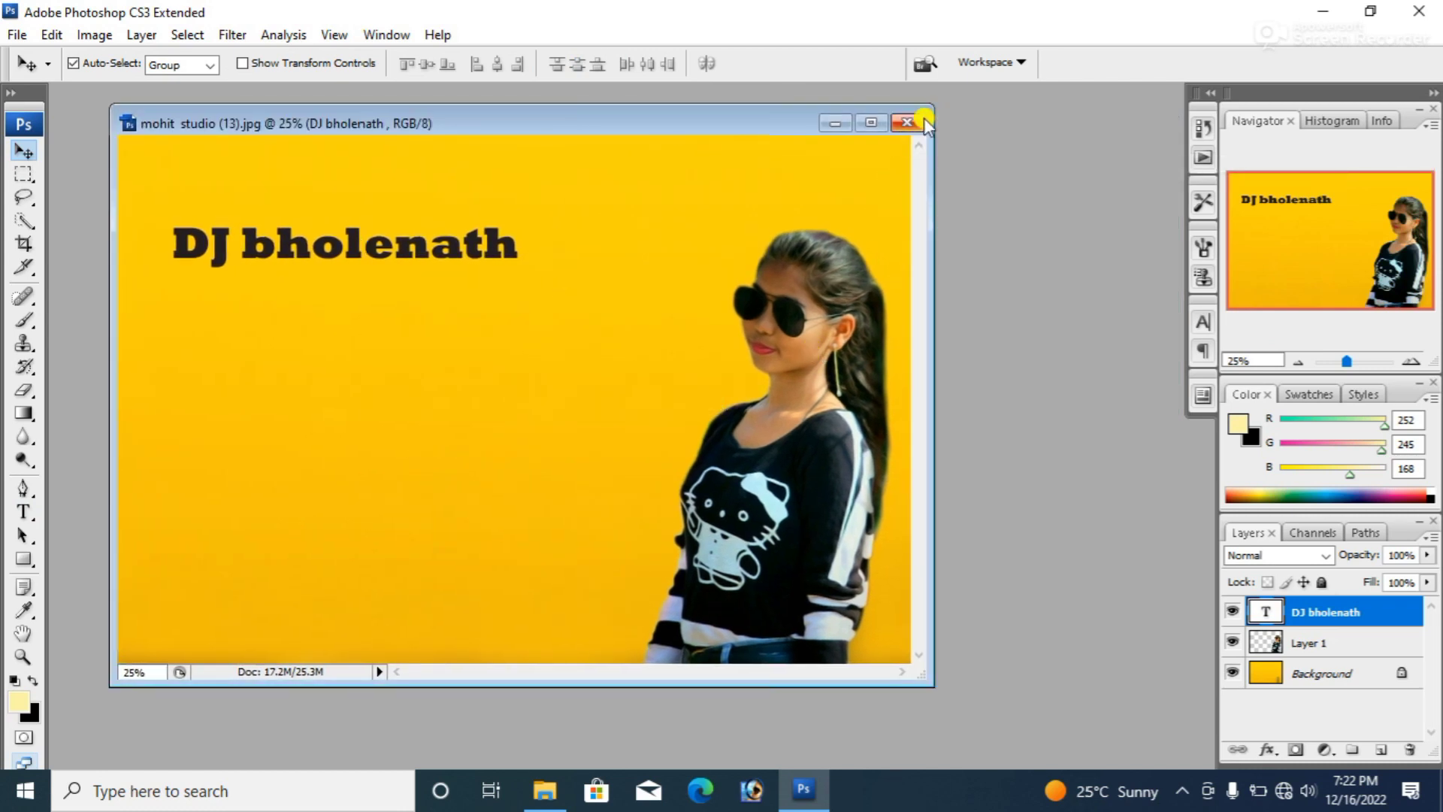
pyautogui.moveTo(562, 119)
pyautogui.mouseDown()
pyautogui.moveTo(601, 140)
pyautogui.moveTo(656, 117)
pyautogui.mouseUp()
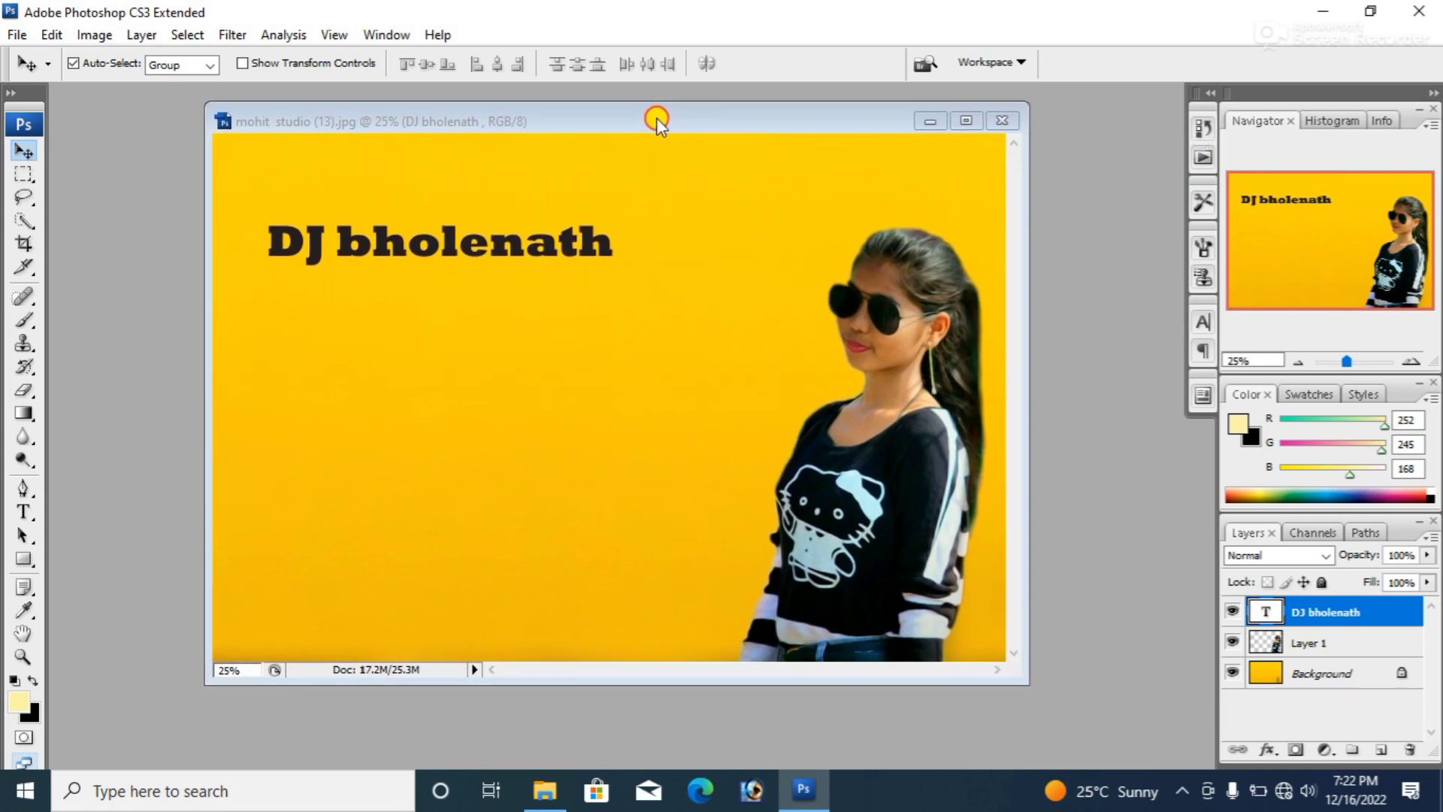
pyautogui.click(1005, 118)
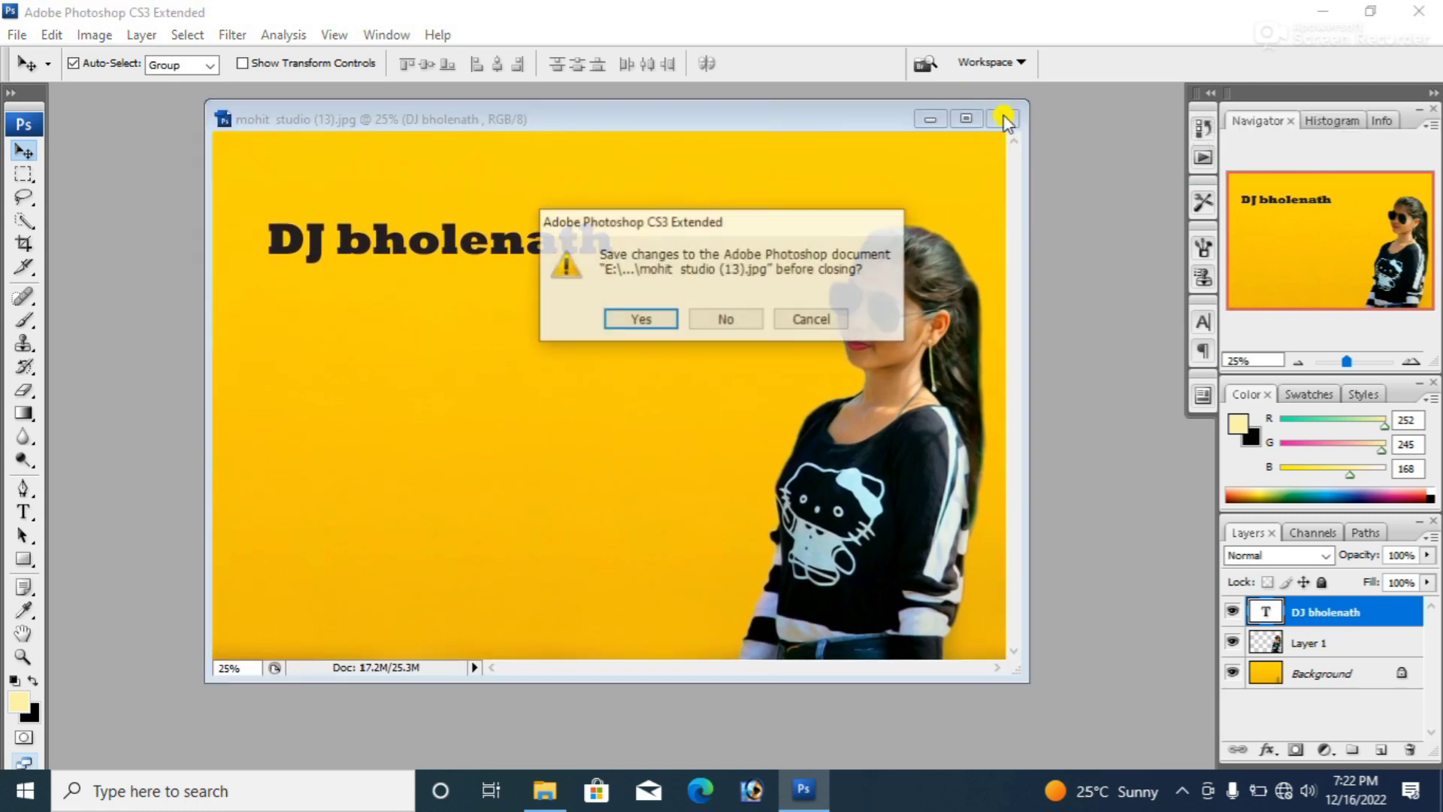
pyautogui.click(737, 322)
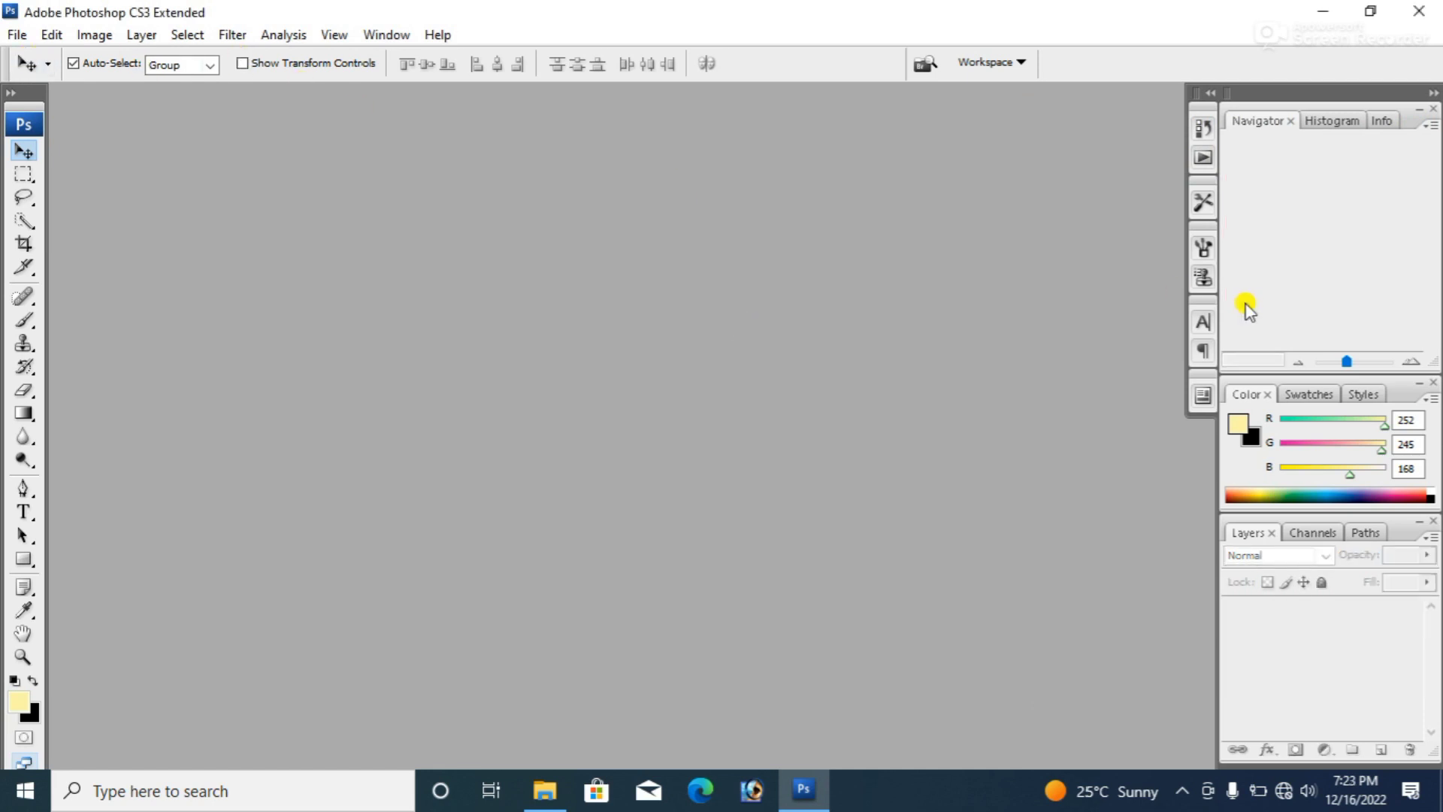